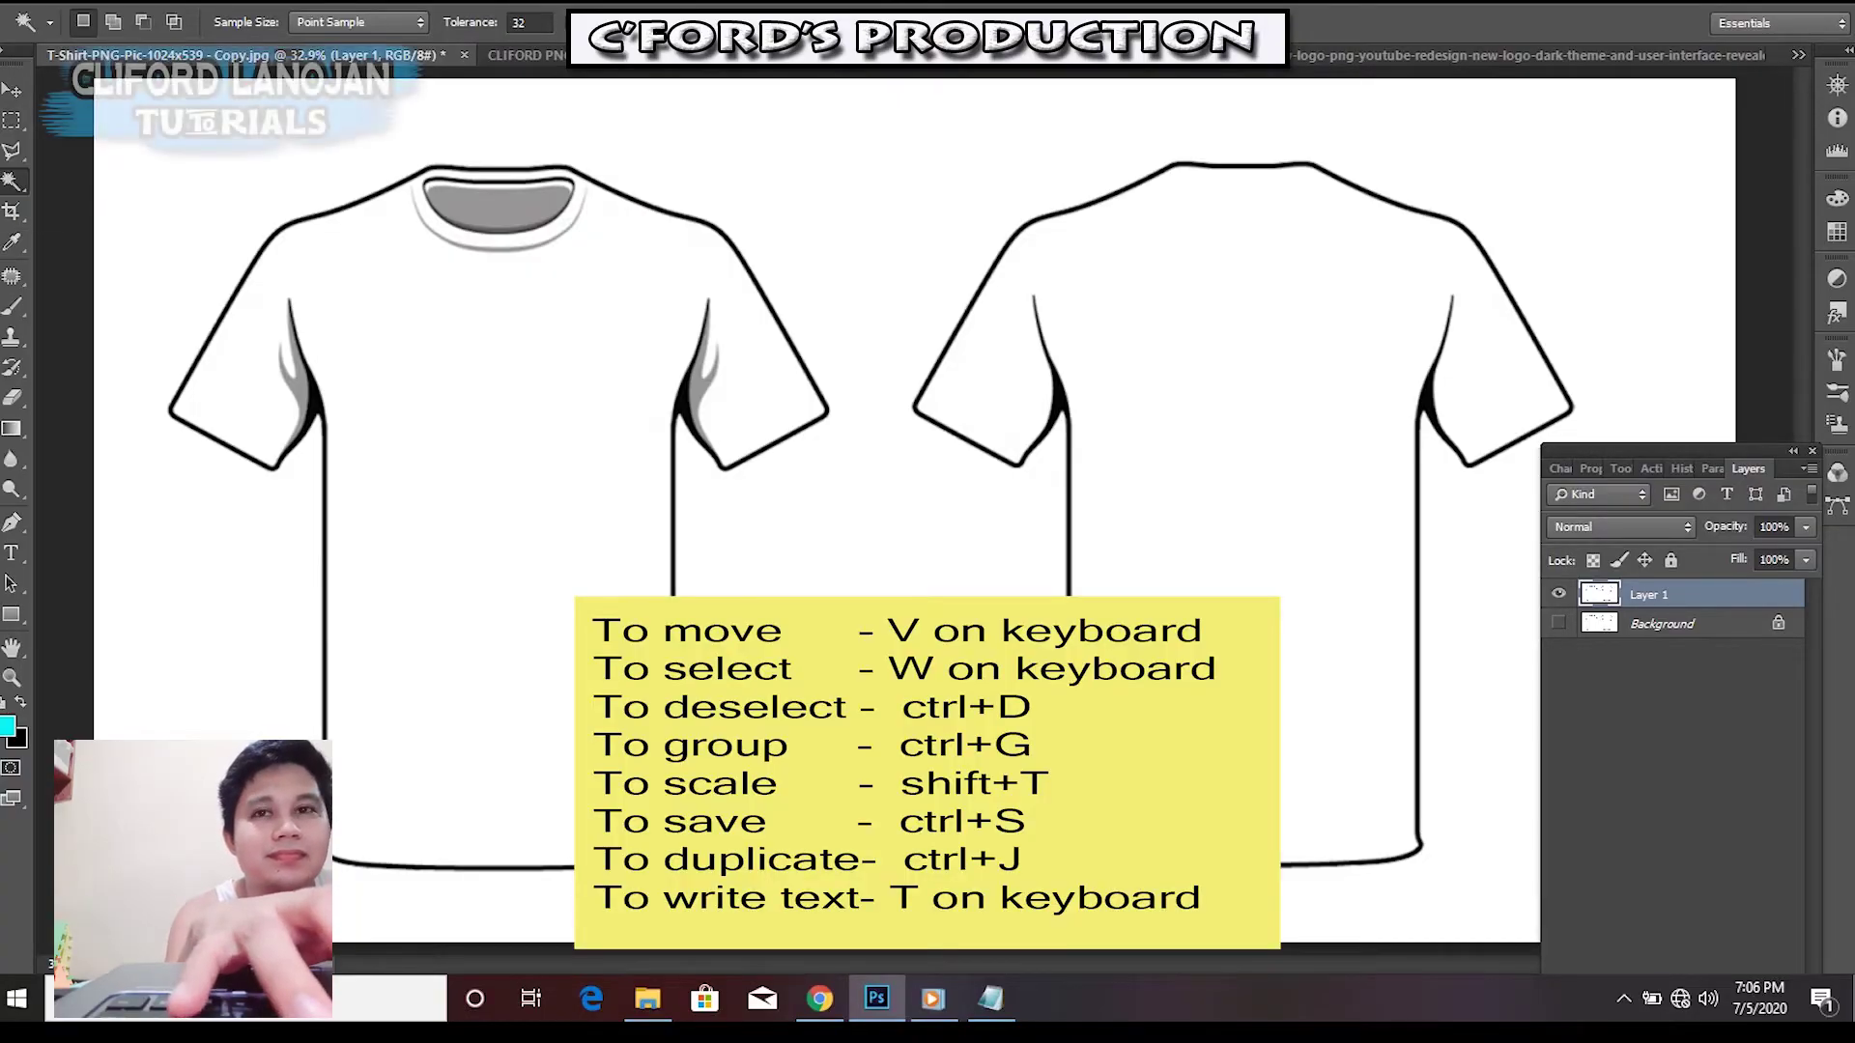
- Select the white background around both T-shirt shapes with the Magic Wand
{"action": "left_click", "coordinate": [116, 135]}
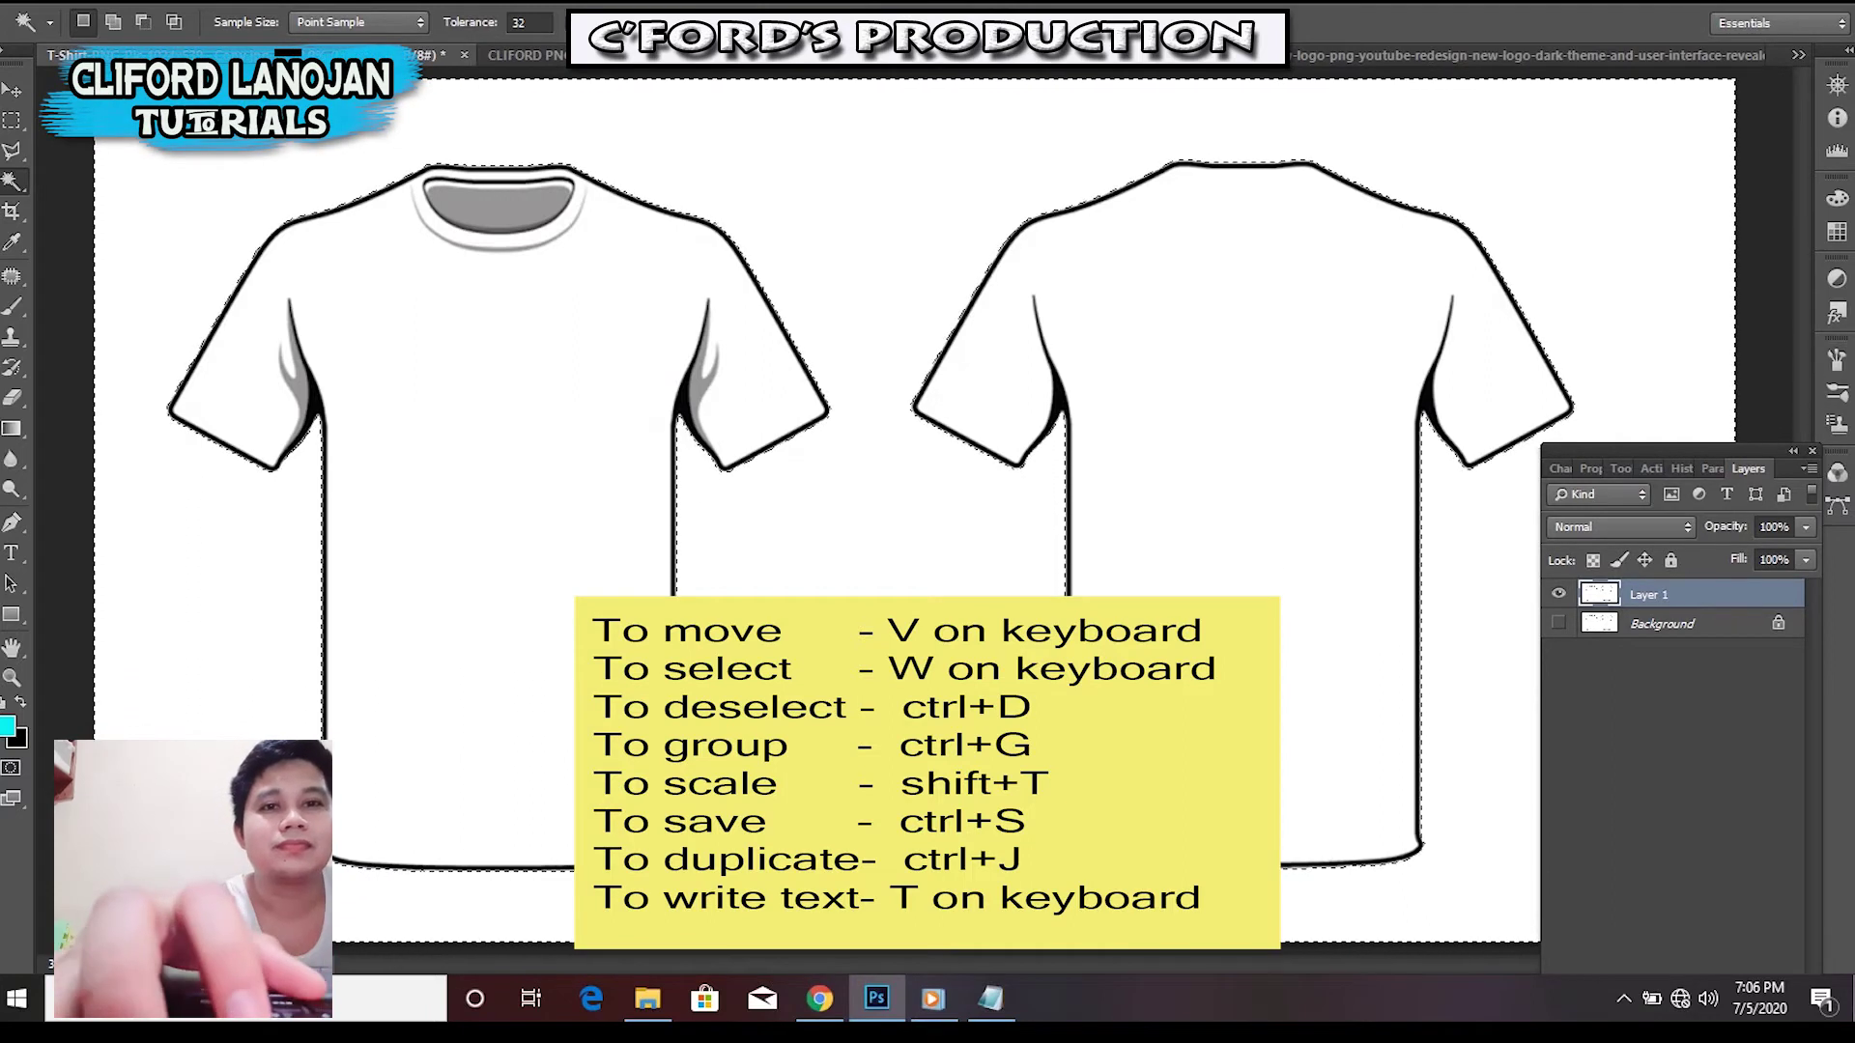
- Delete the white surround so both shirts sit on transparency, then deselect
{"action": "key", "text": "Delete"}
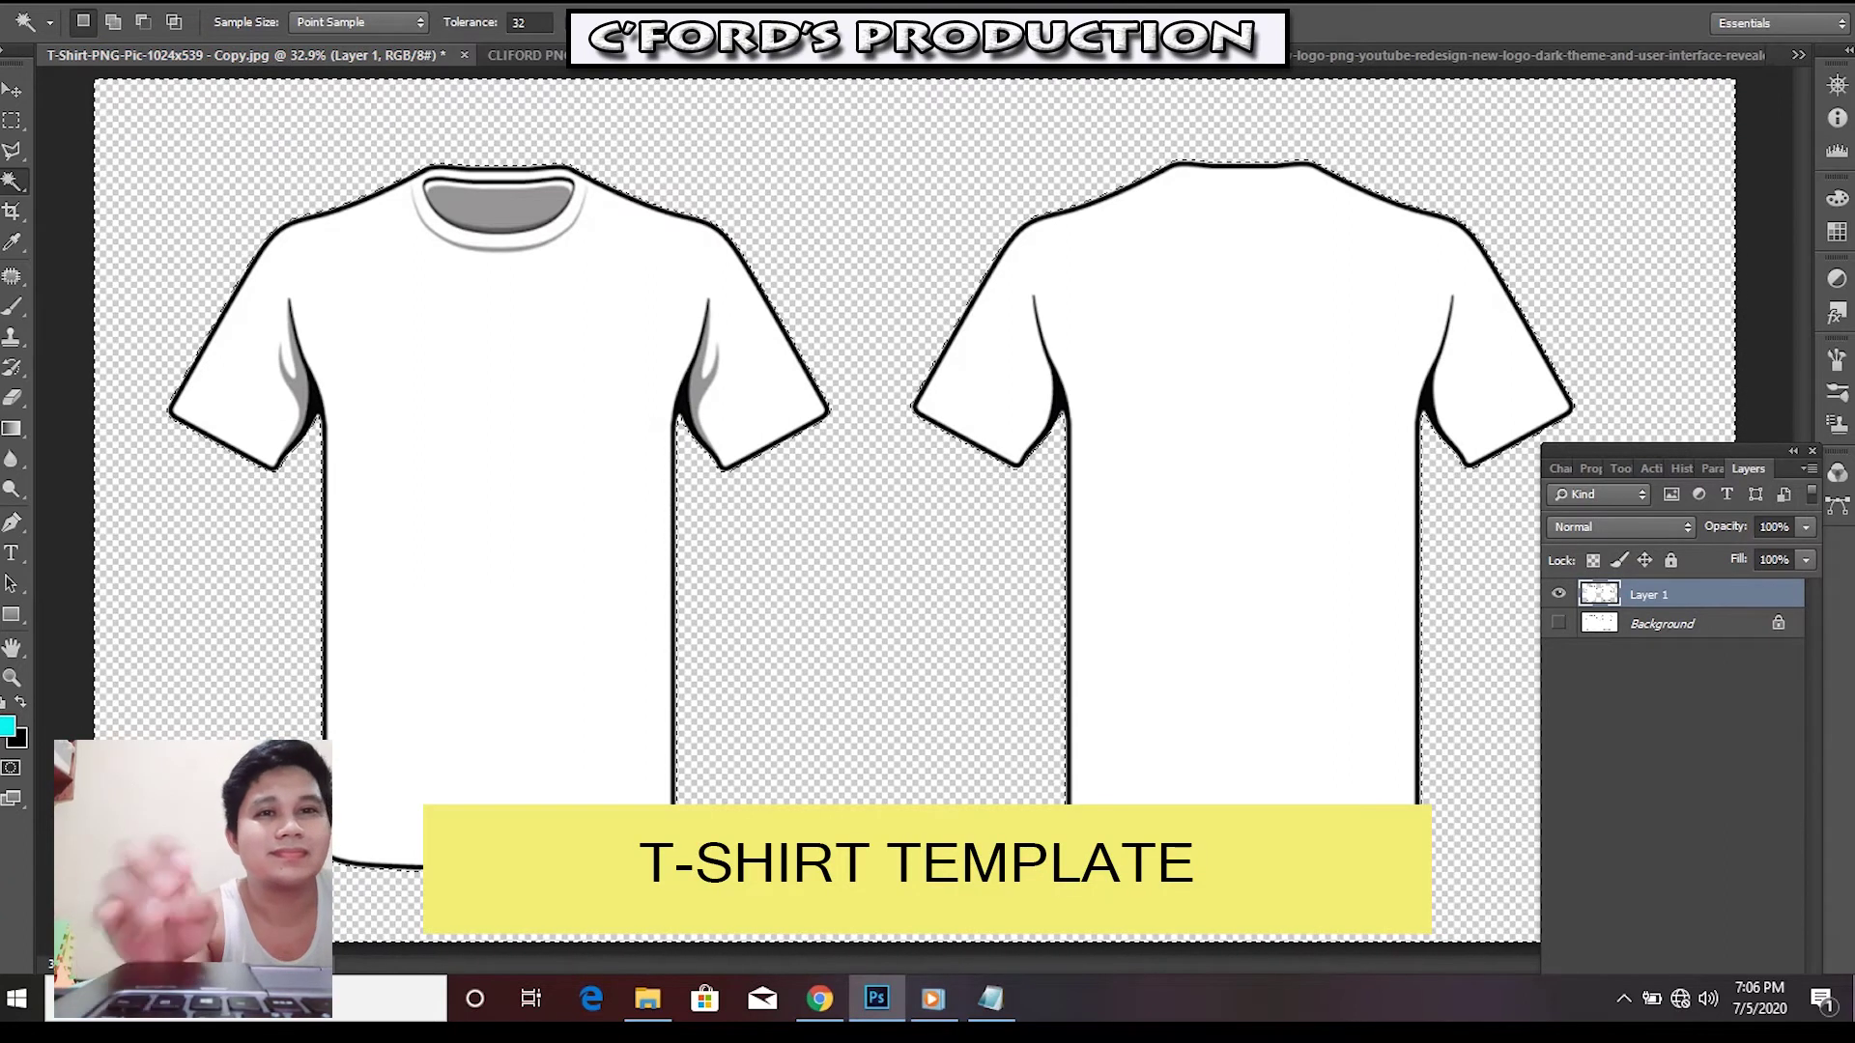
{"action": "key", "text": "ctrl+d"}
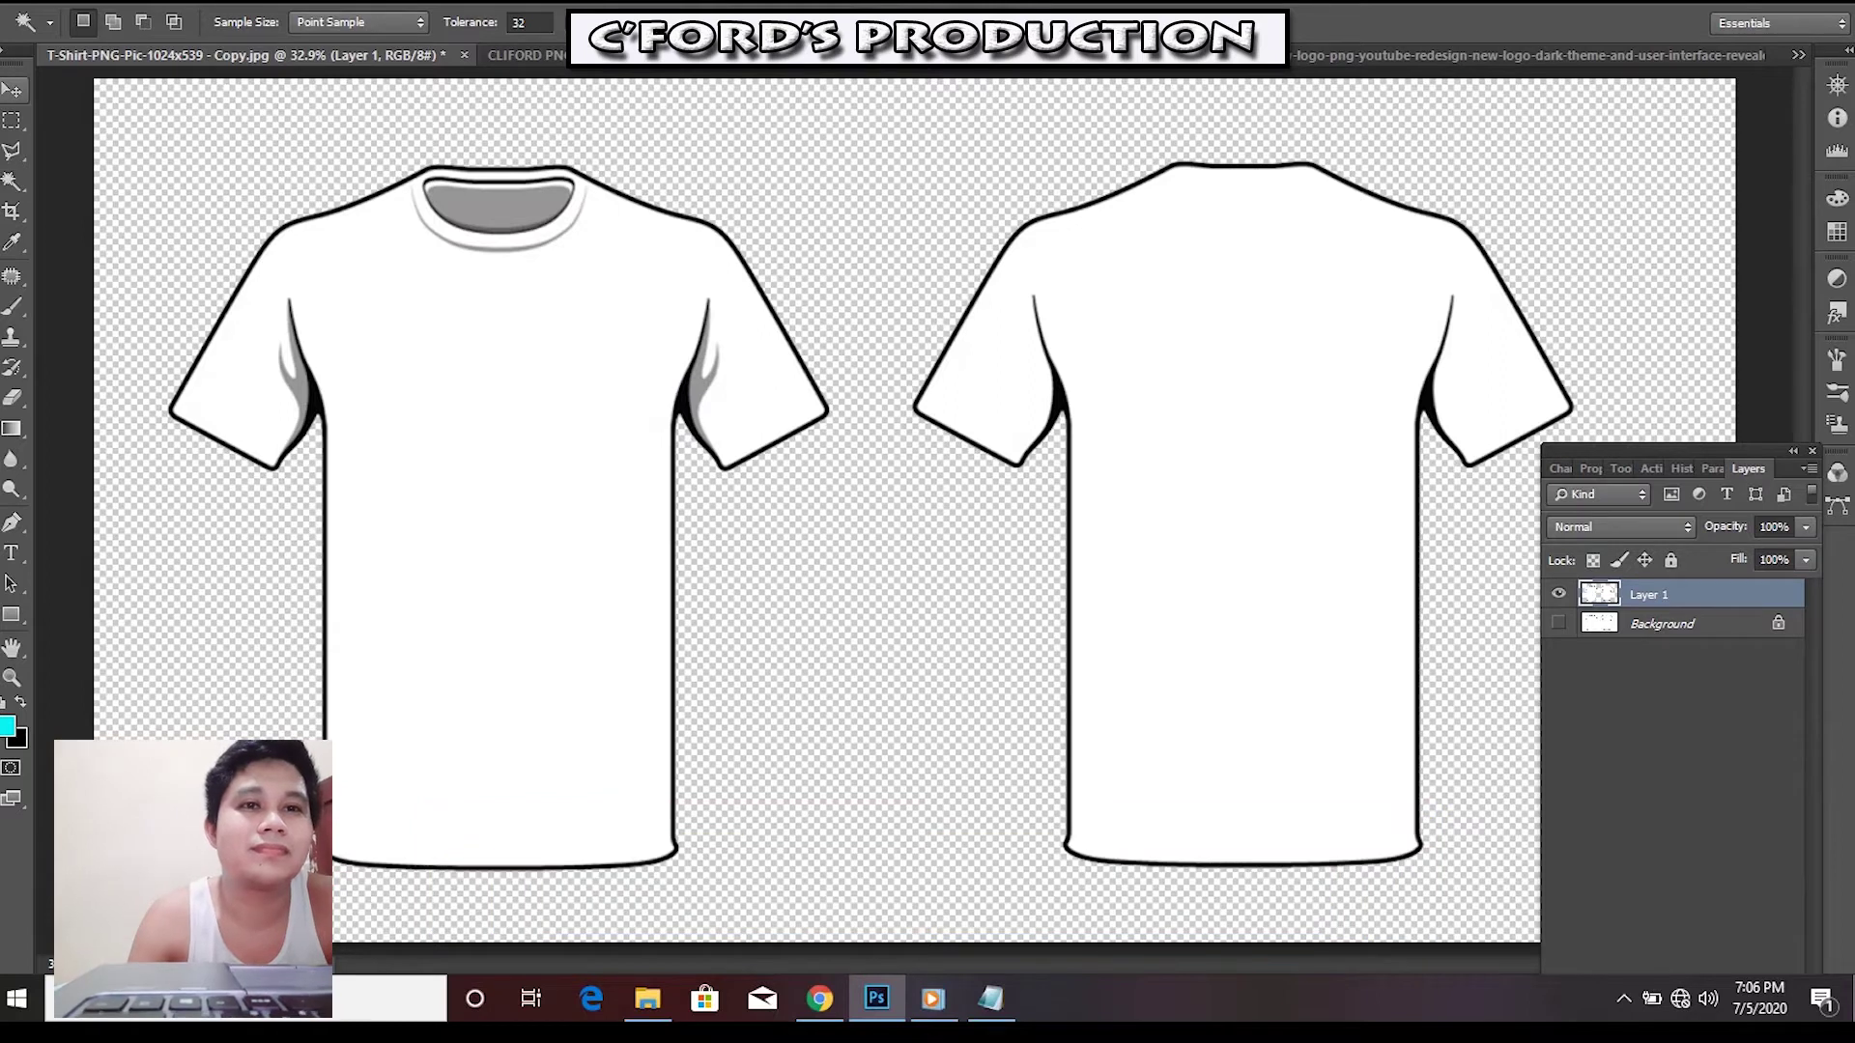
{"action": "key", "text": "v"}
{"action": "mouse_move", "coordinate": [526, 55]}
{"action": "left_mouse_down"}
{"action": "mouse_move", "coordinate": [541, 85]}
{"action": "mouse_move", "coordinate": [519, 133]}
{"action": "mouse_move", "coordinate": [445, 181]}
{"action": "mouse_move", "coordinate": [355, 174]}
{"action": "left_mouse_up"}
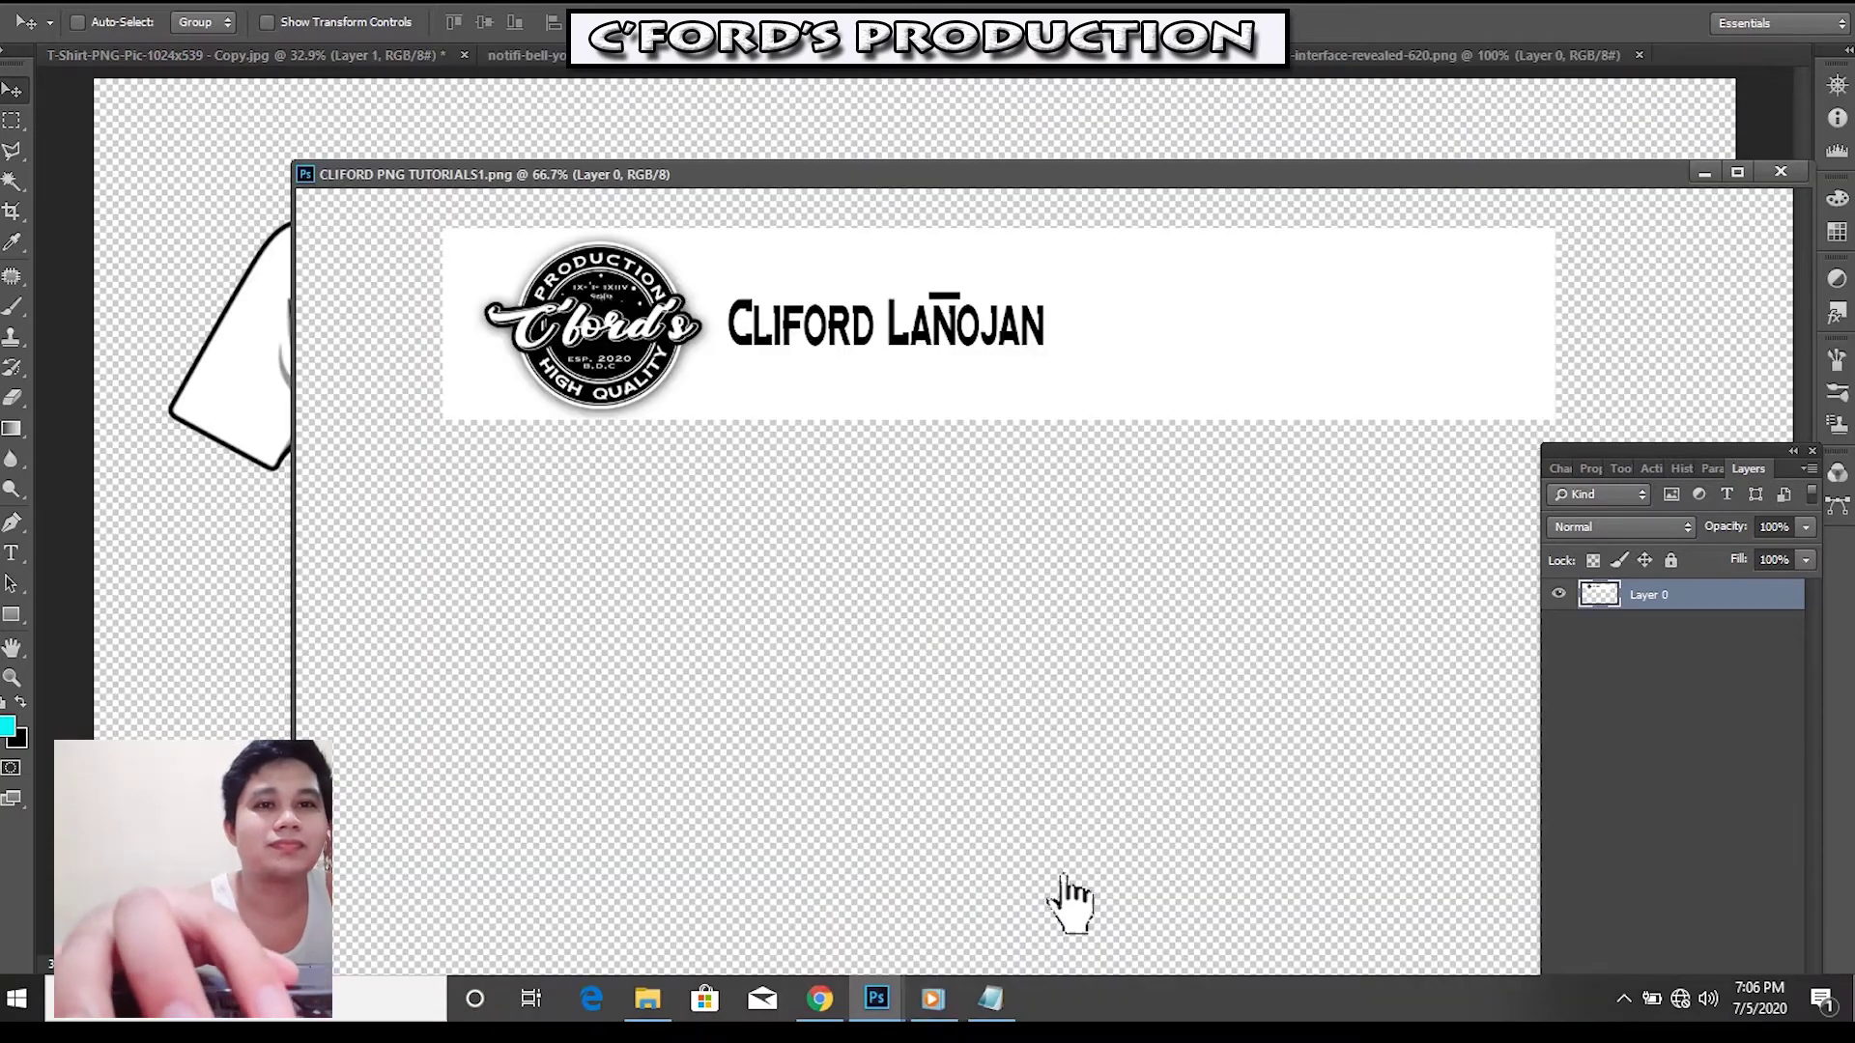
- Duplicate the YouTube logo layer and delete its white background
{"action": "mouse_move", "coordinate": [356, 174]}
{"action": "left_mouse_down"}
{"action": "mouse_move", "coordinate": [328, 198]}
{"action": "mouse_move", "coordinate": [249, 165]}
{"action": "mouse_move", "coordinate": [248, 57]}
{"action": "left_mouse_up"}
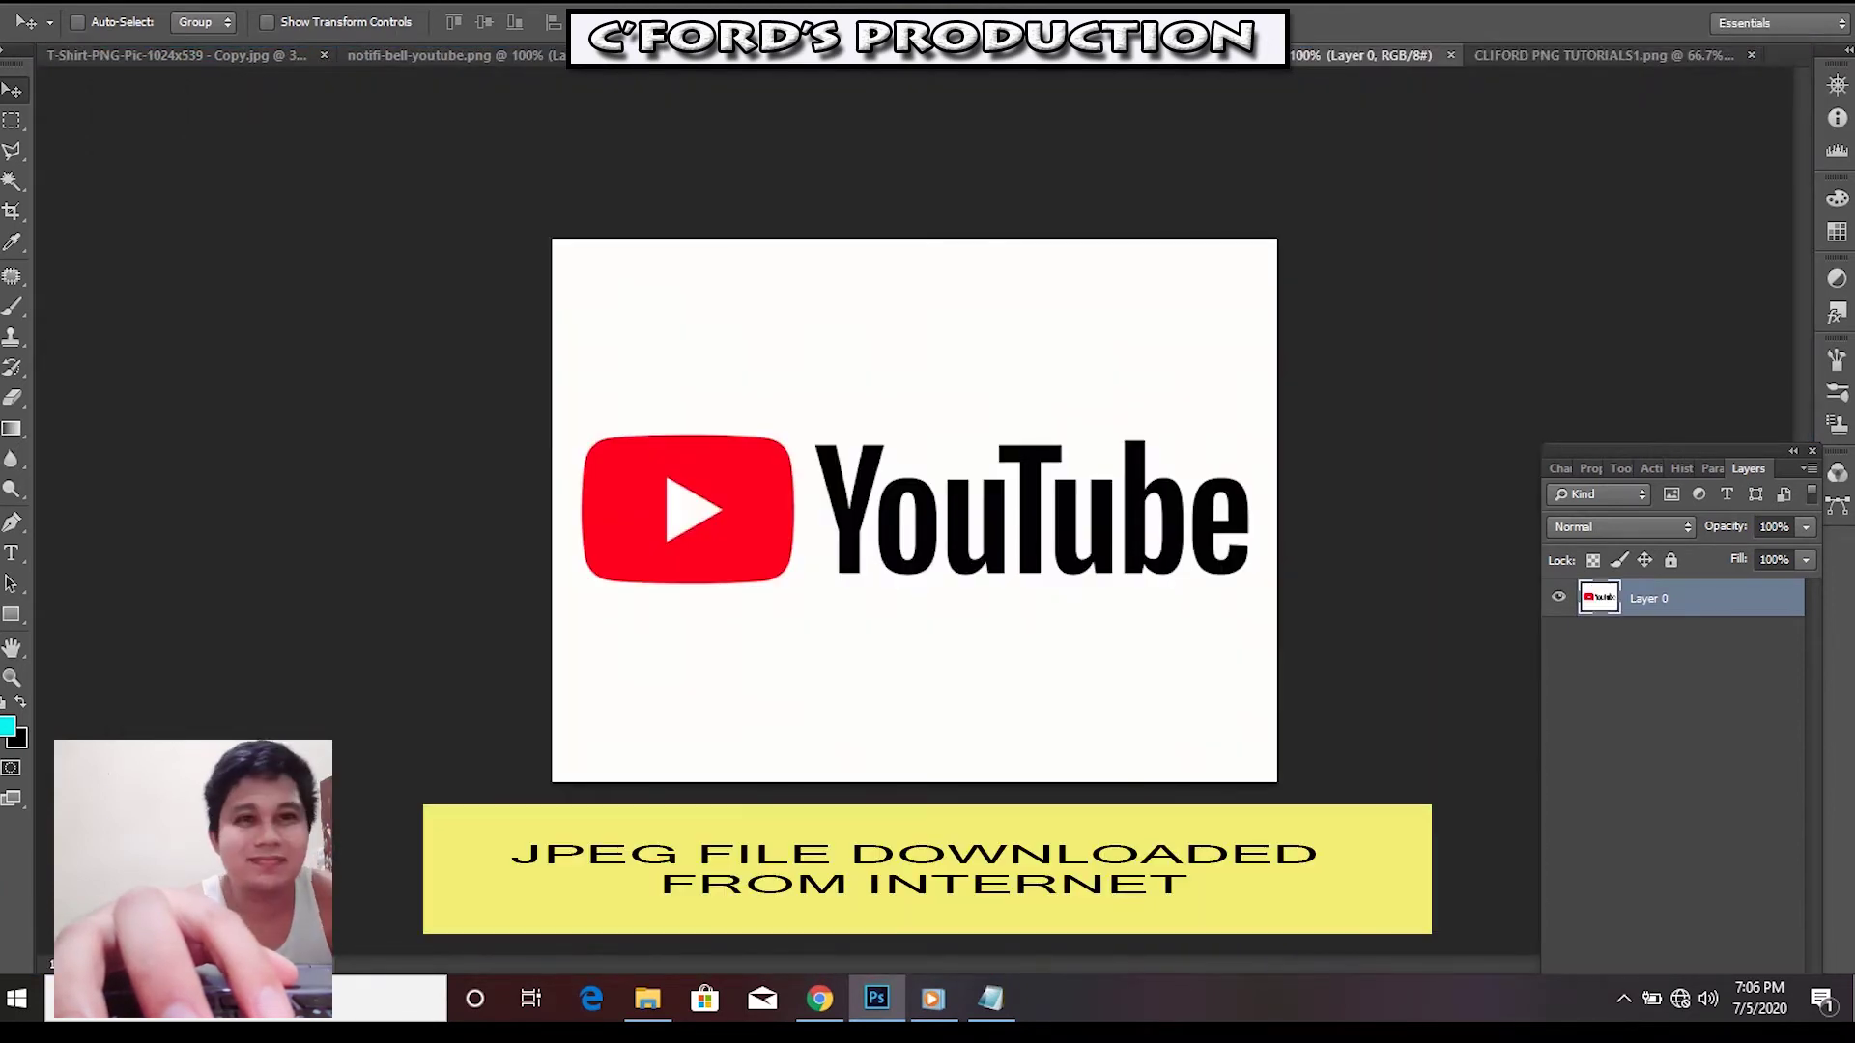
{"action": "key", "text": "ctrl+j"}
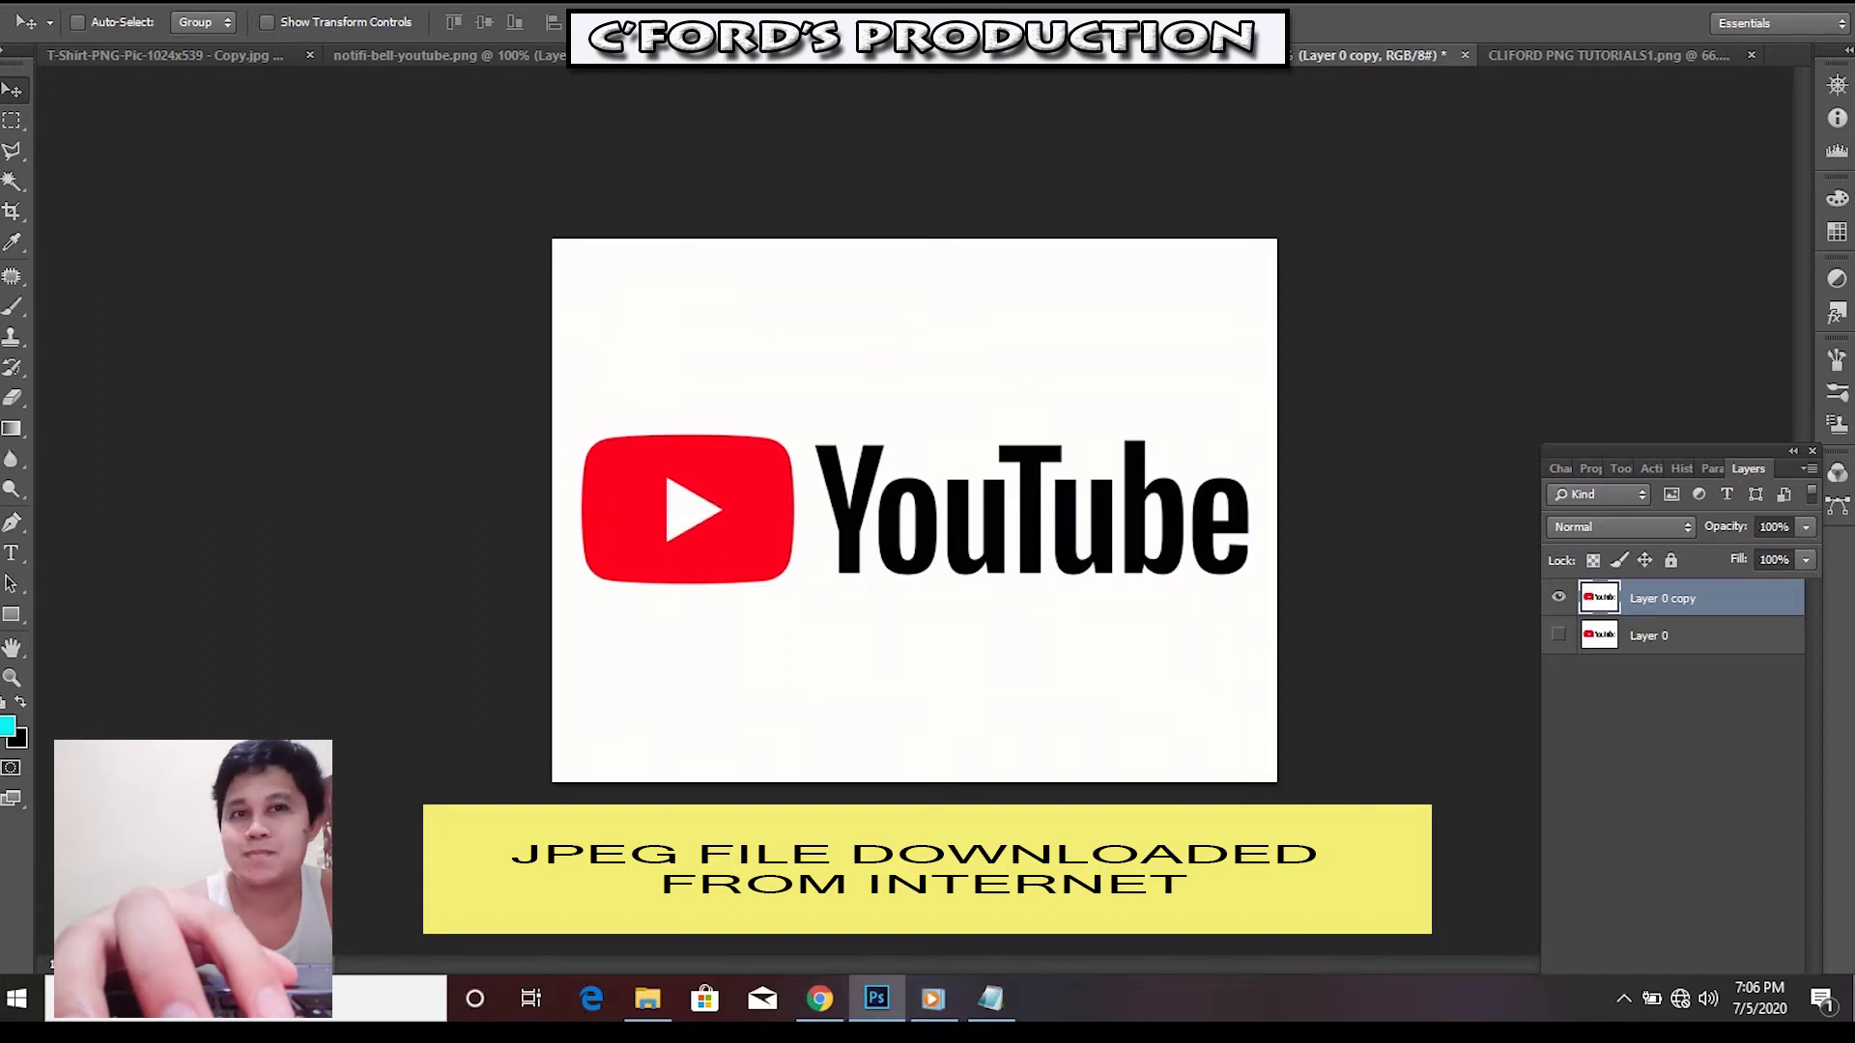
{"action": "key", "text": "w"}
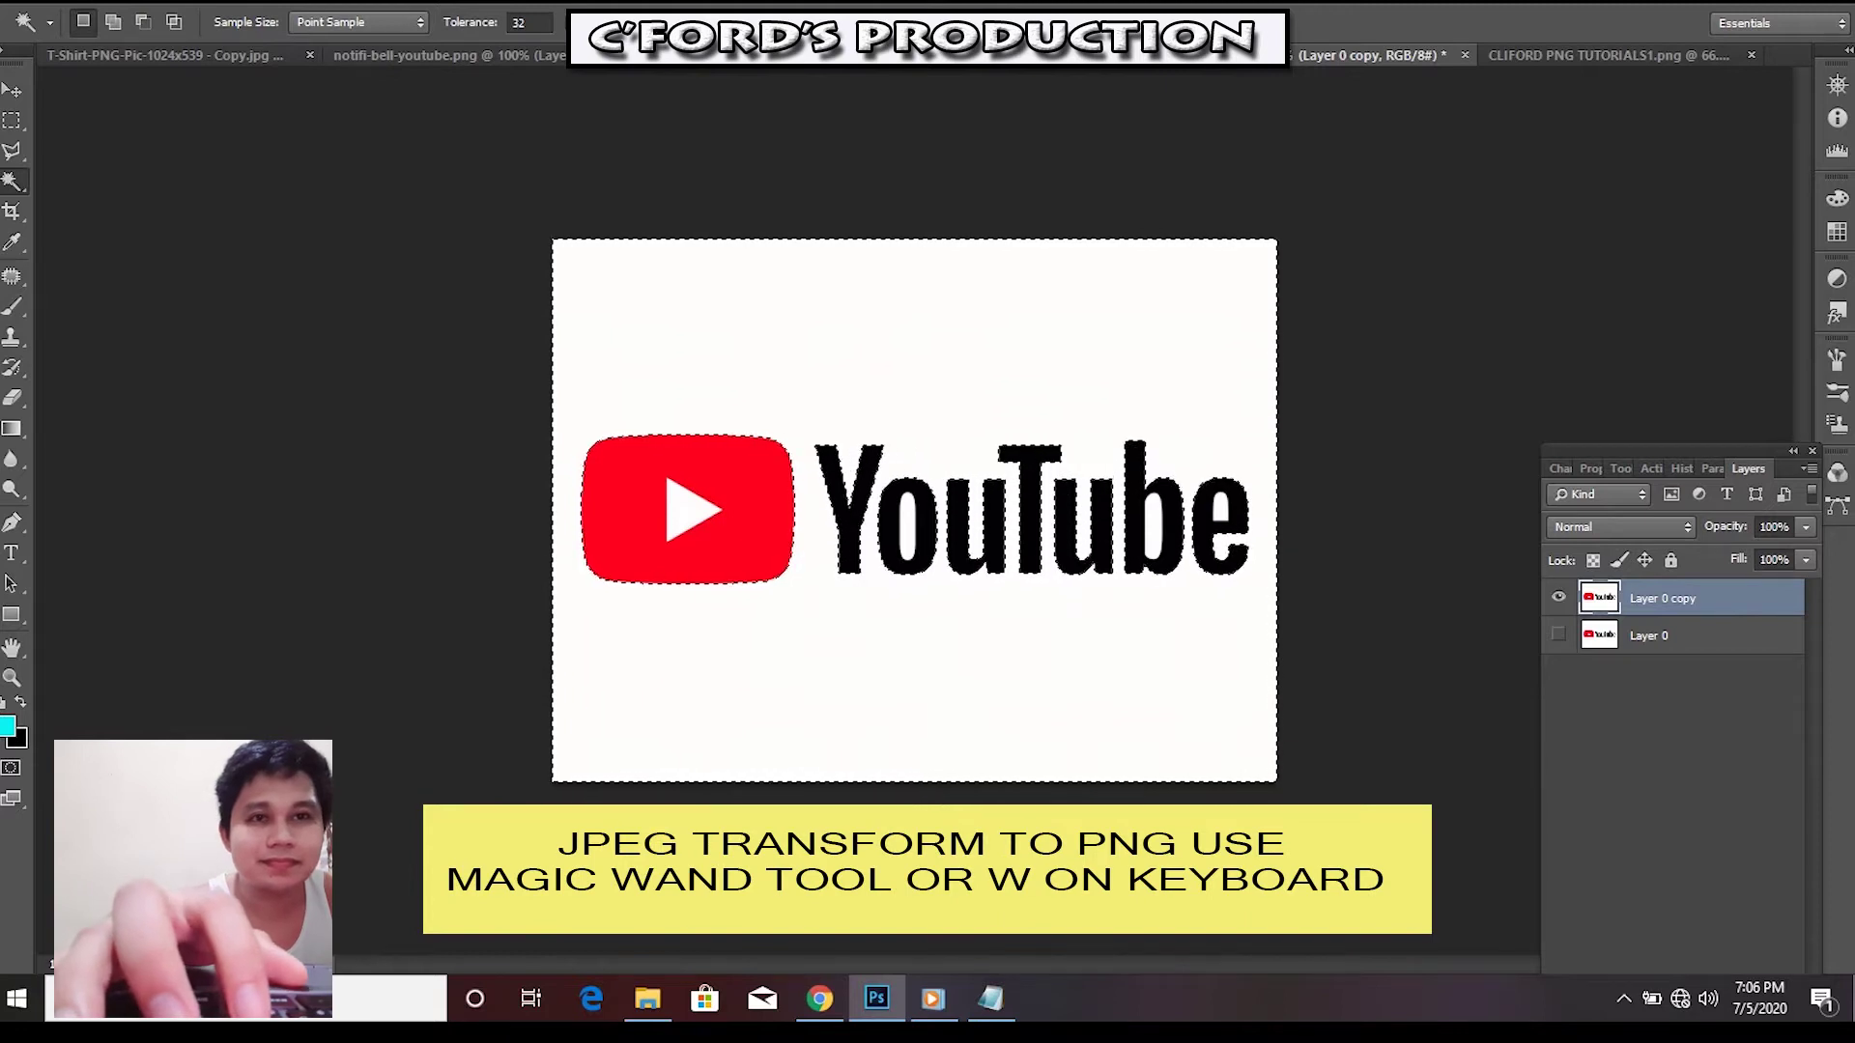
{"action": "key", "text": "Delete"}
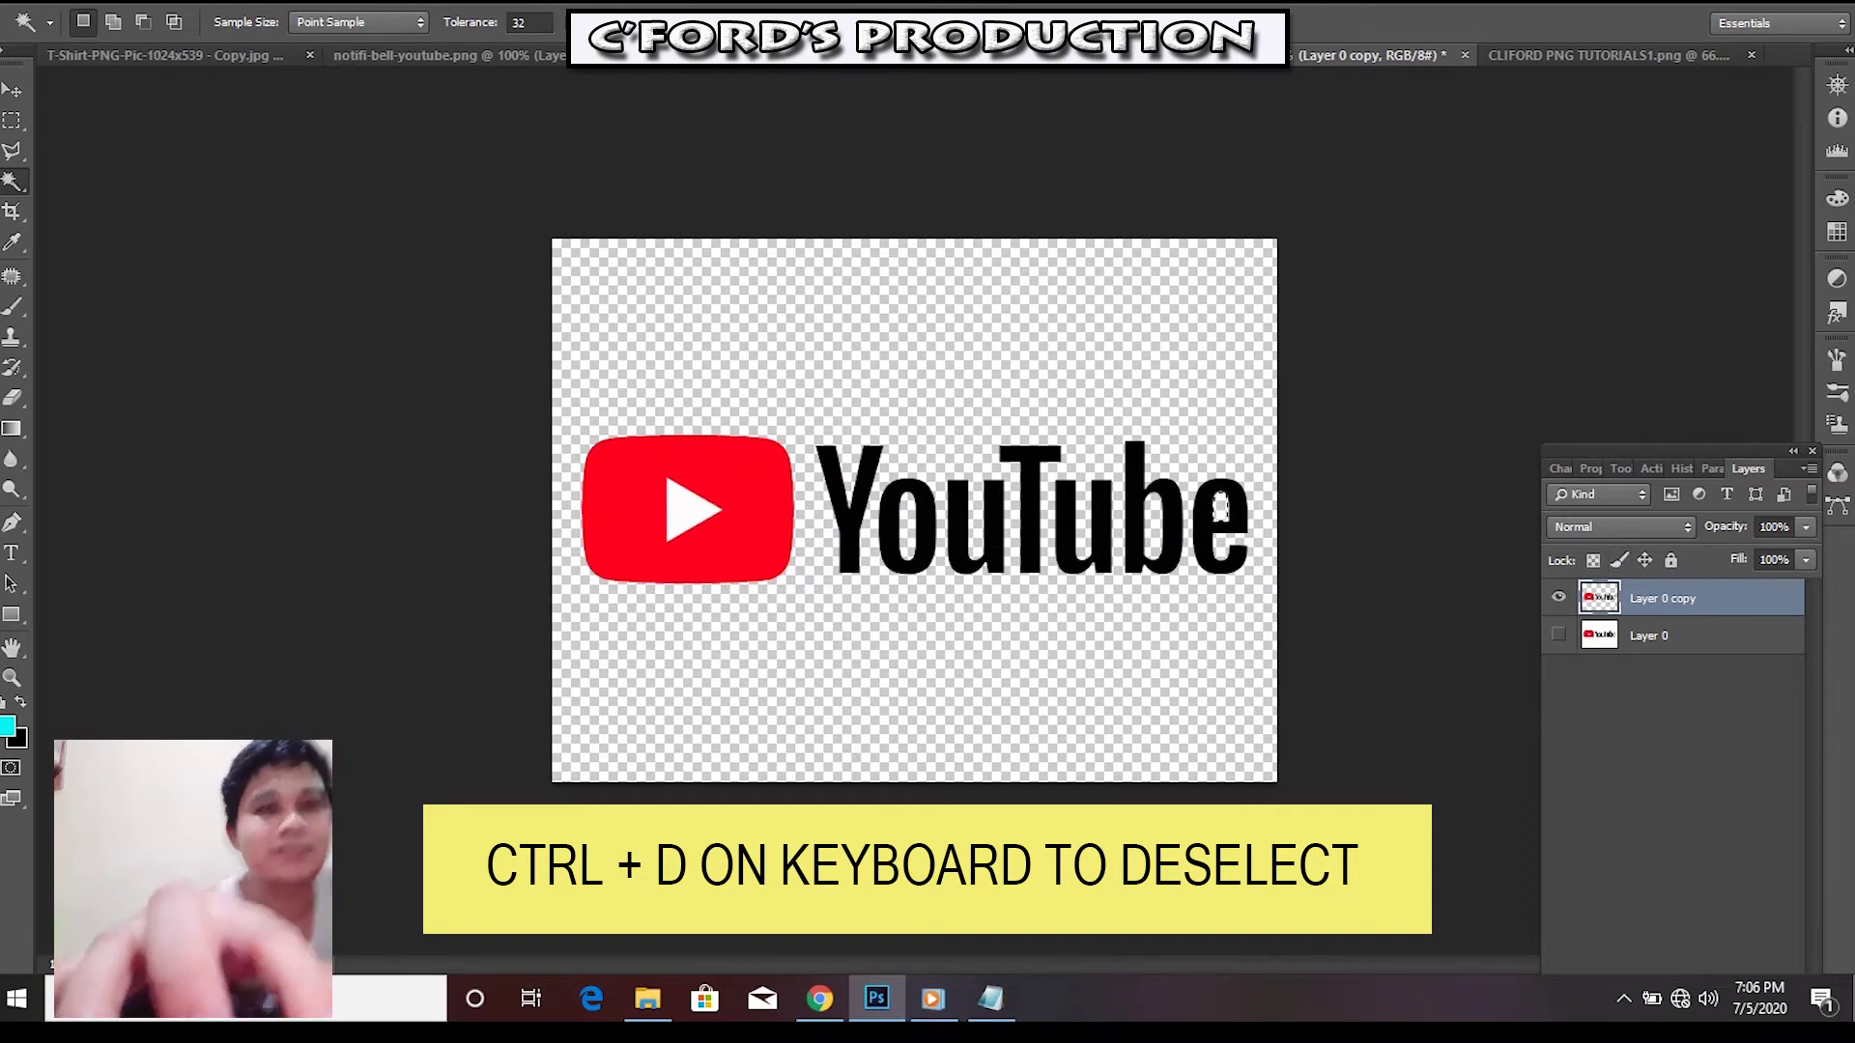
{"action": "key", "text": "v"}
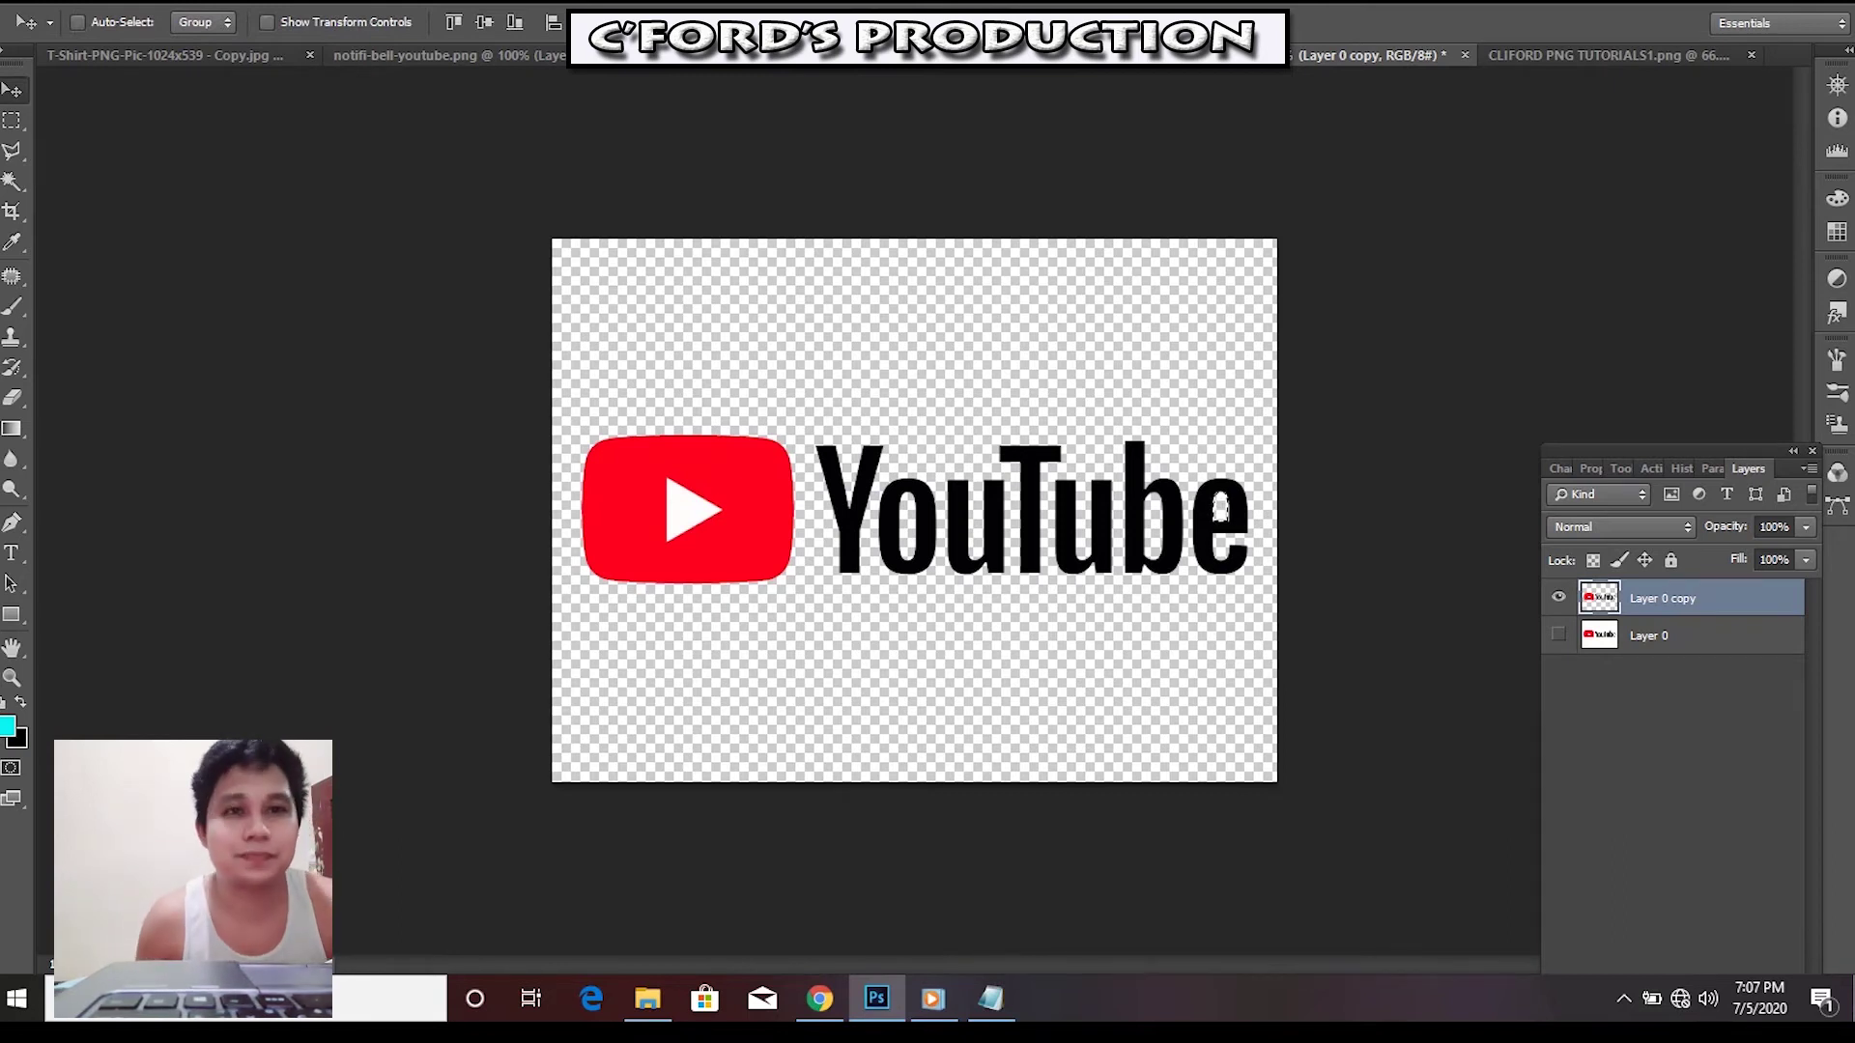
{"action": "mouse_move", "coordinate": [1372, 55]}
{"action": "left_mouse_down"}
{"action": "mouse_move", "coordinate": [967, 180]}
{"action": "mouse_move", "coordinate": [867, 175]}
{"action": "left_mouse_up"}
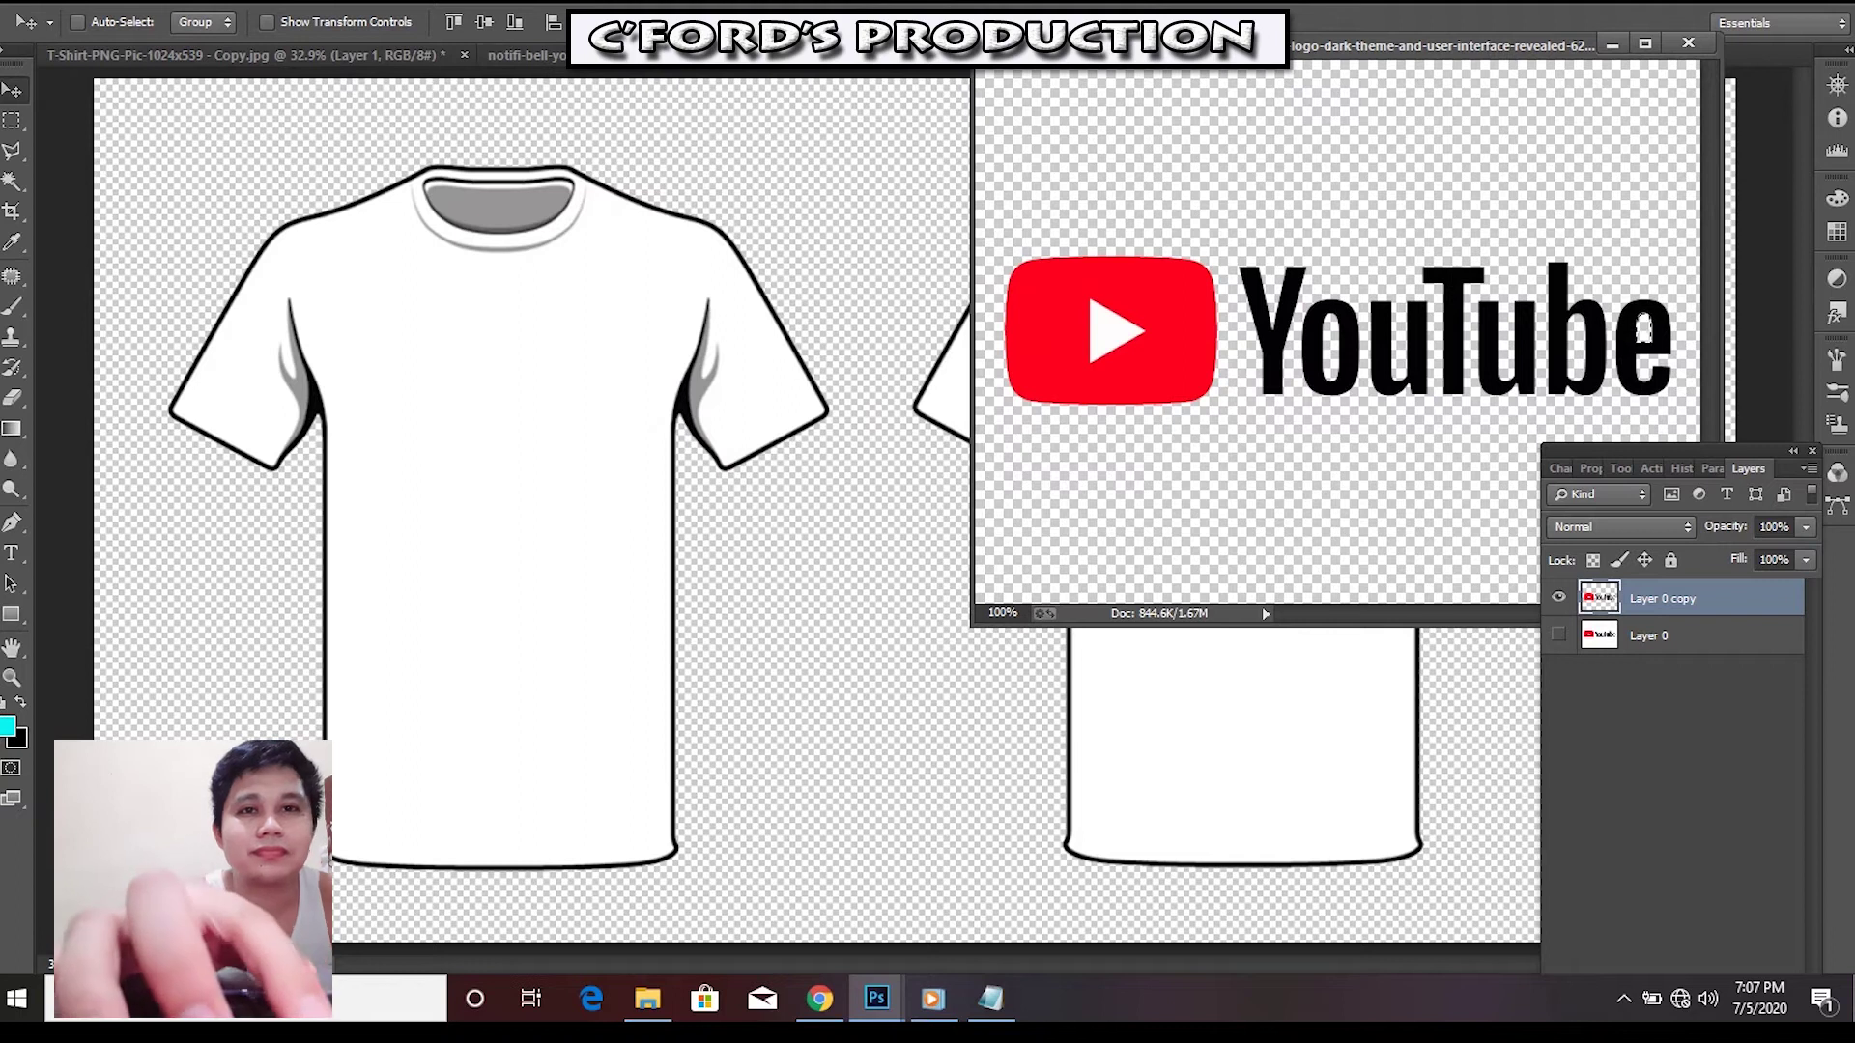
- Bring the YouTube logo into the T-shirt document and onto the back shirt
{"action": "mouse_move", "coordinate": [1643, 329]}
{"action": "left_mouse_down"}
{"action": "mouse_move", "coordinate": [1203, 549]}
{"action": "mouse_move", "coordinate": [585, 497]}
{"action": "left_mouse_up"}
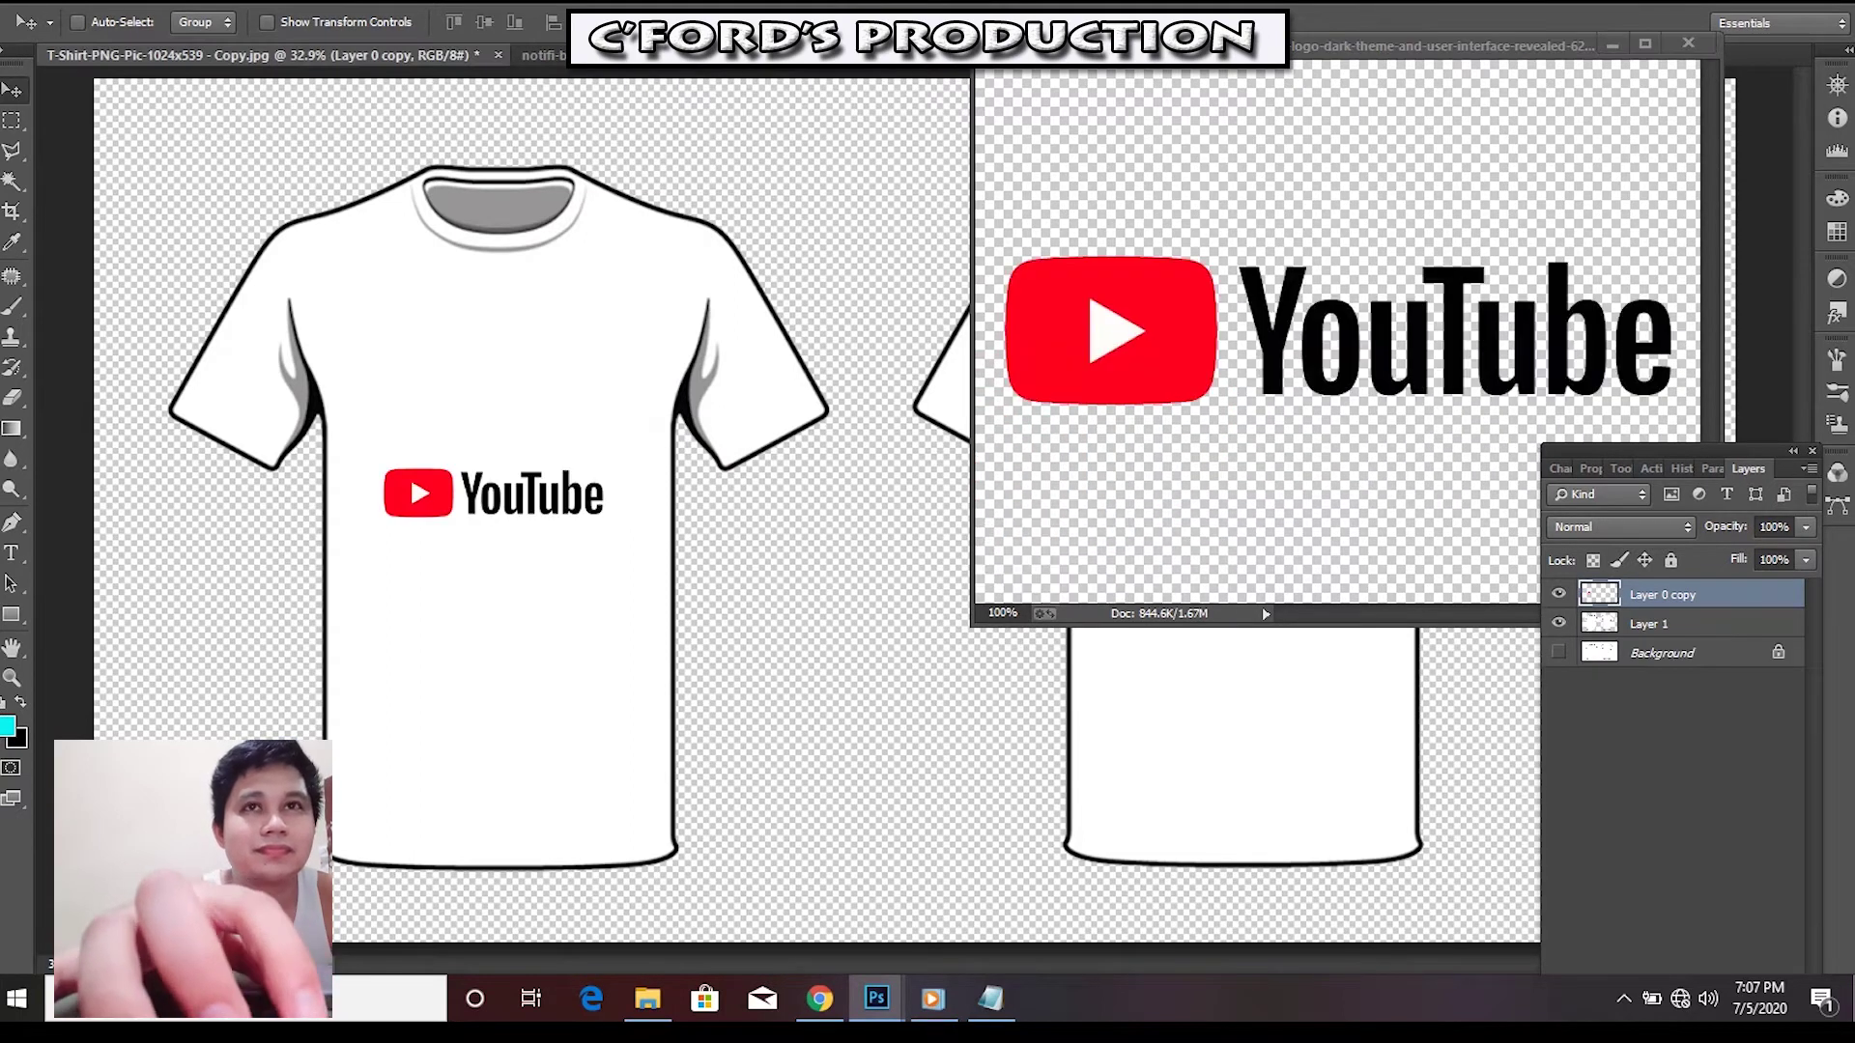
{"action": "left_click_drag", "start_coordinate": [1353, 45], "coordinate": [1408, 61]}
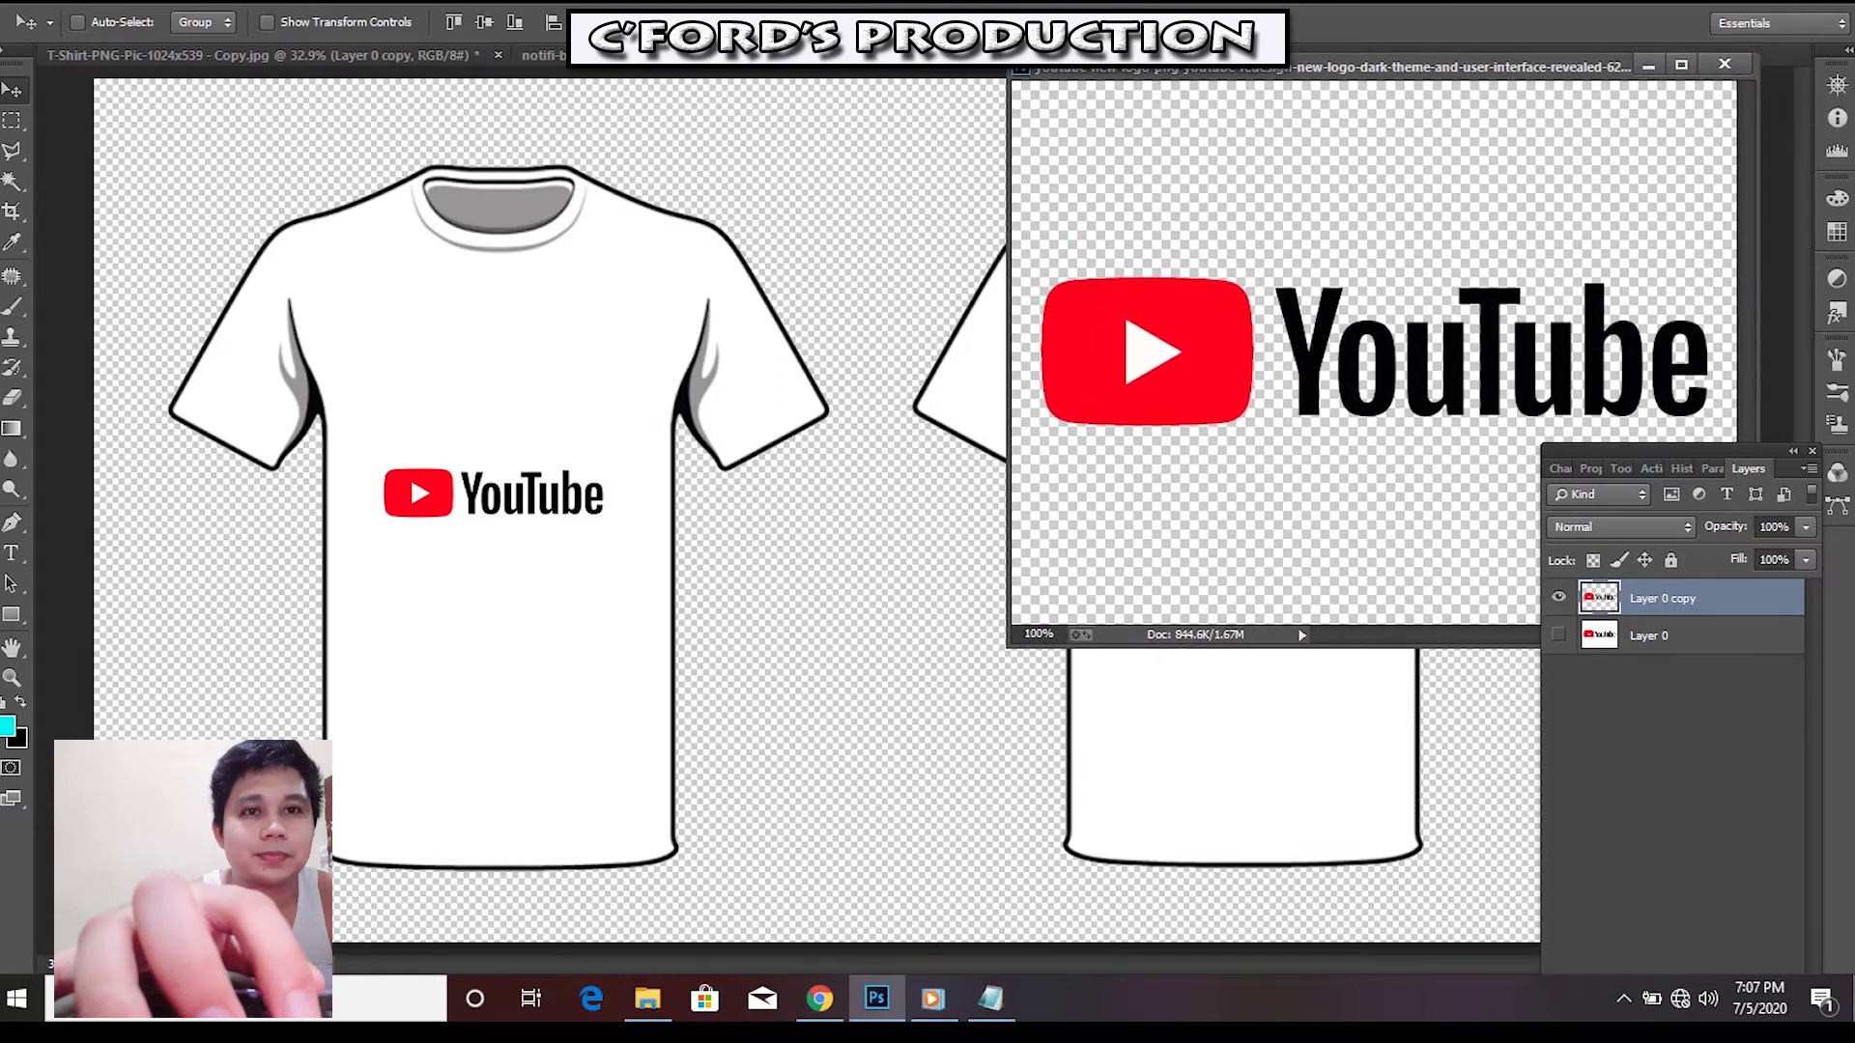
{"action": "left_click_drag", "start_coordinate": [1409, 62], "coordinate": [1408, 55]}
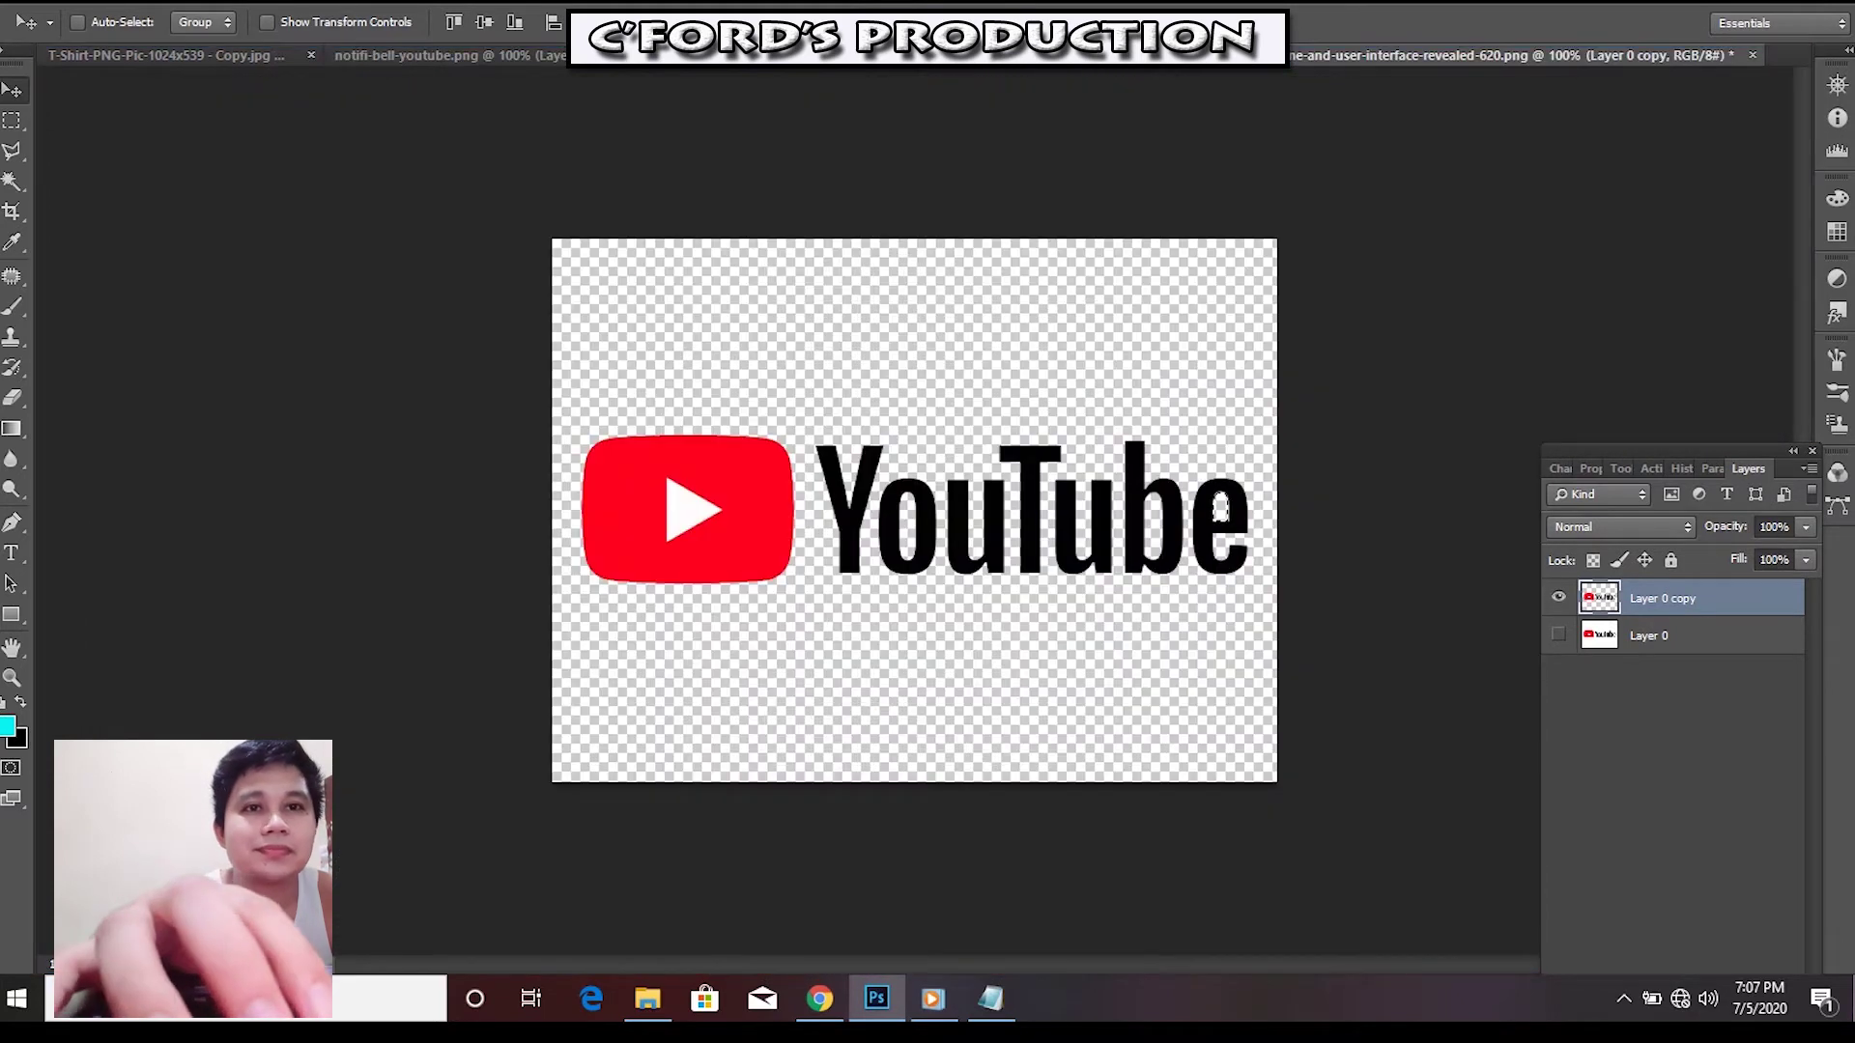
{"action": "key", "text": "ctrl+Tab"}
{"action": "mouse_move", "coordinate": [409, 476]}
{"action": "left_mouse_down"}
{"action": "mouse_move", "coordinate": [565, 474]}
{"action": "mouse_move", "coordinate": [1144, 316]}
{"action": "left_mouse_up"}
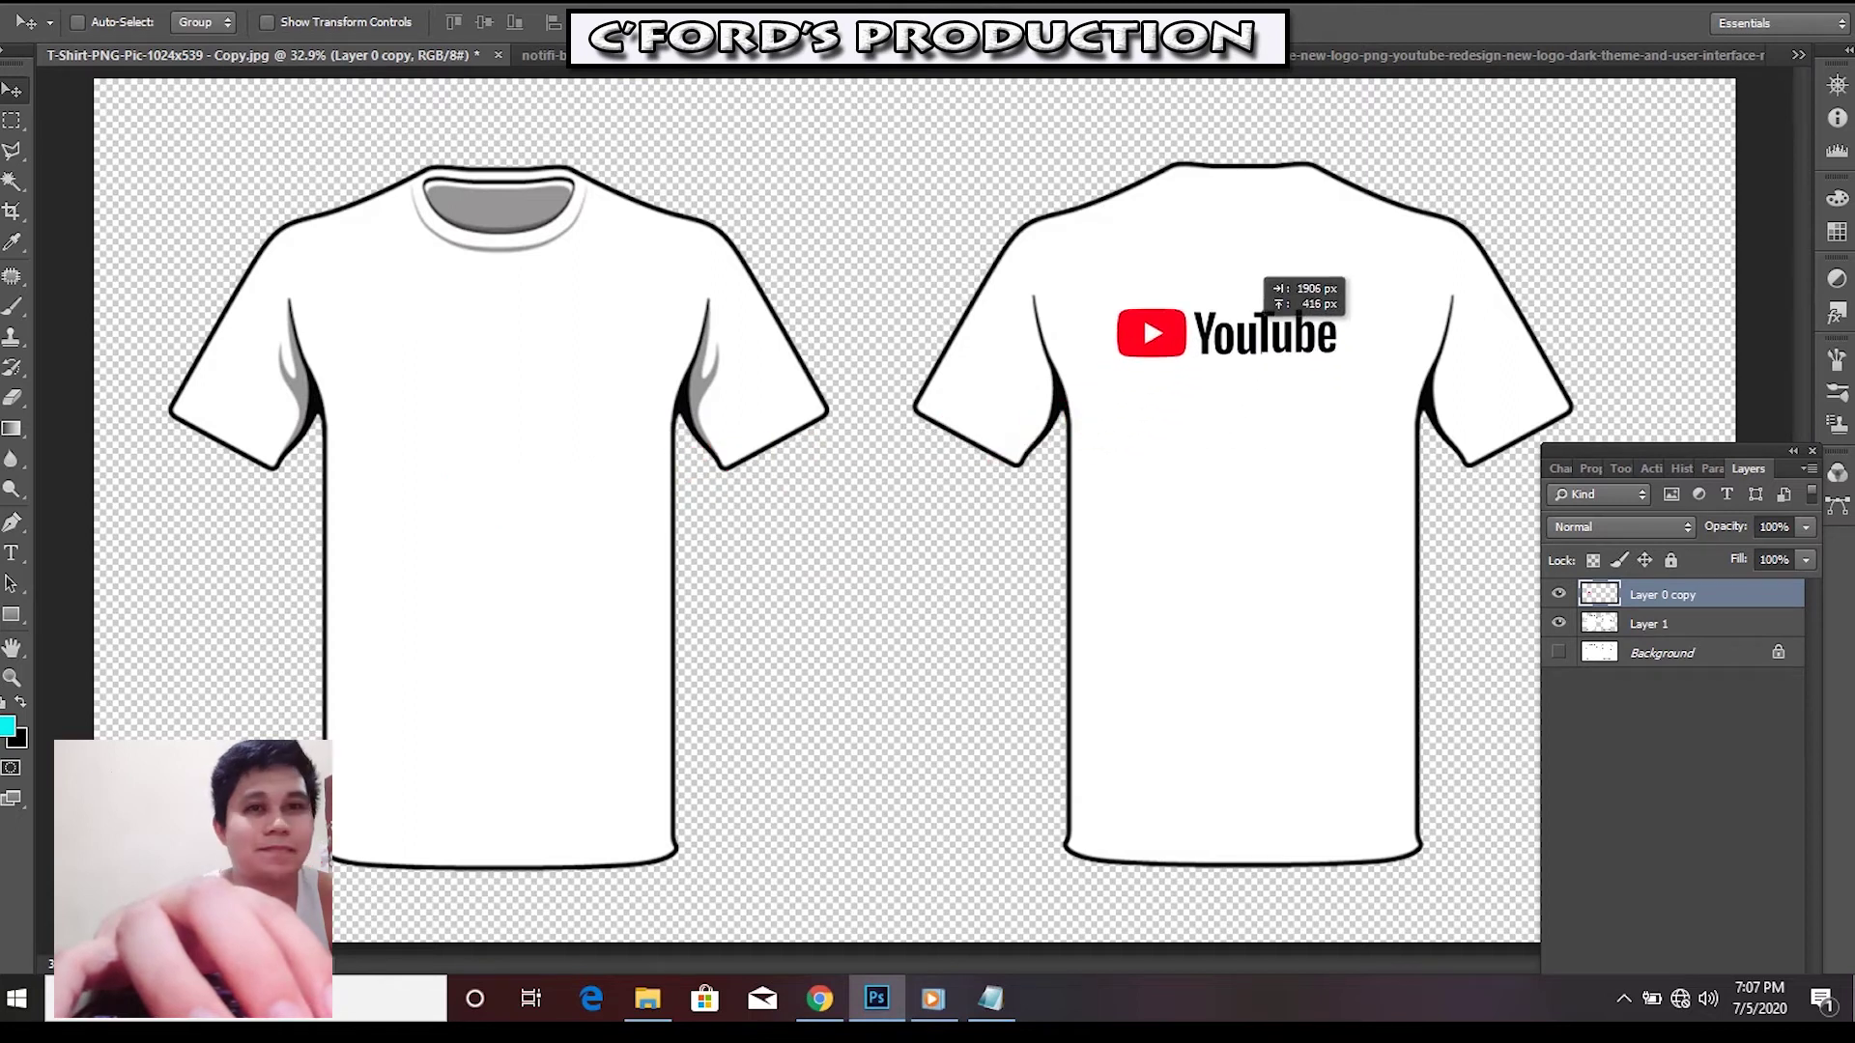
- Scale the back YouTube logo to about 148% across the upper back and apply
{"action": "key", "text": "ctrl+t"}
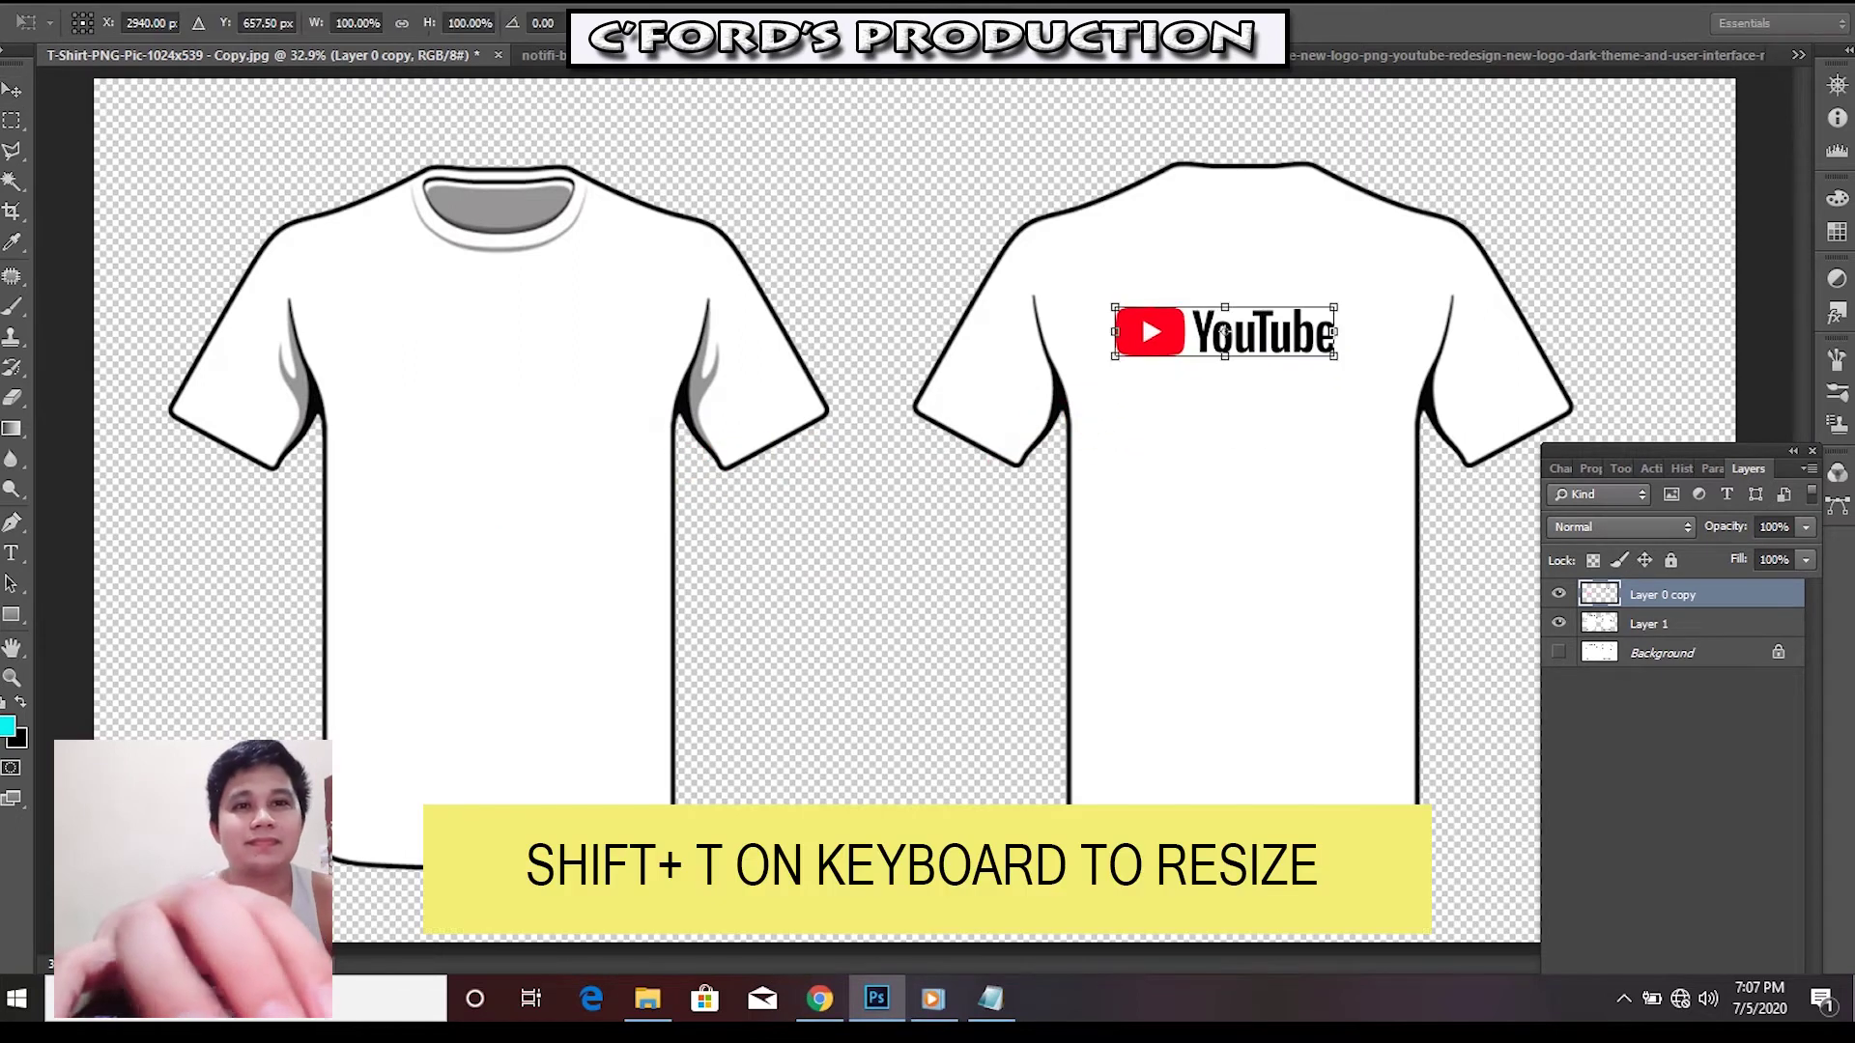
{"action": "left_click_drag", "start_coordinate": [1335, 308], "coordinate": [1419, 283]}
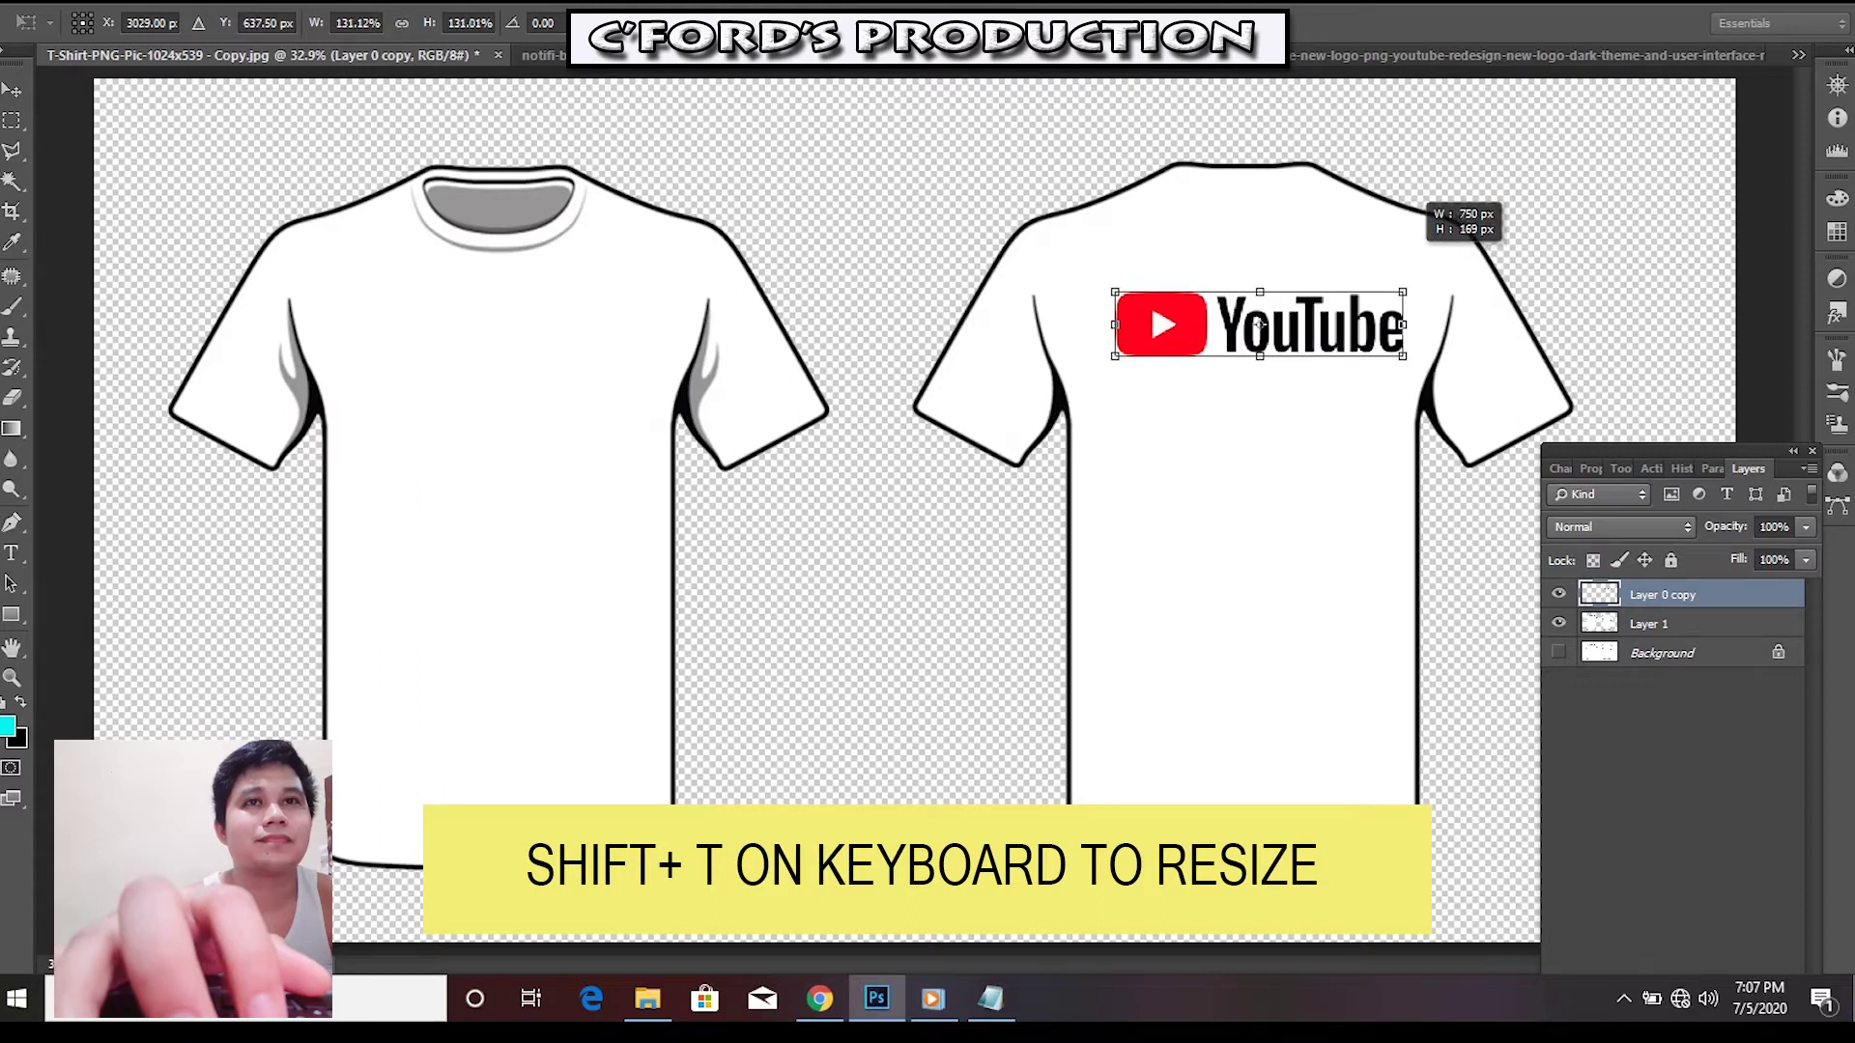
{"action": "left_click_drag", "start_coordinate": [1418, 286], "coordinate": [1421, 287]}
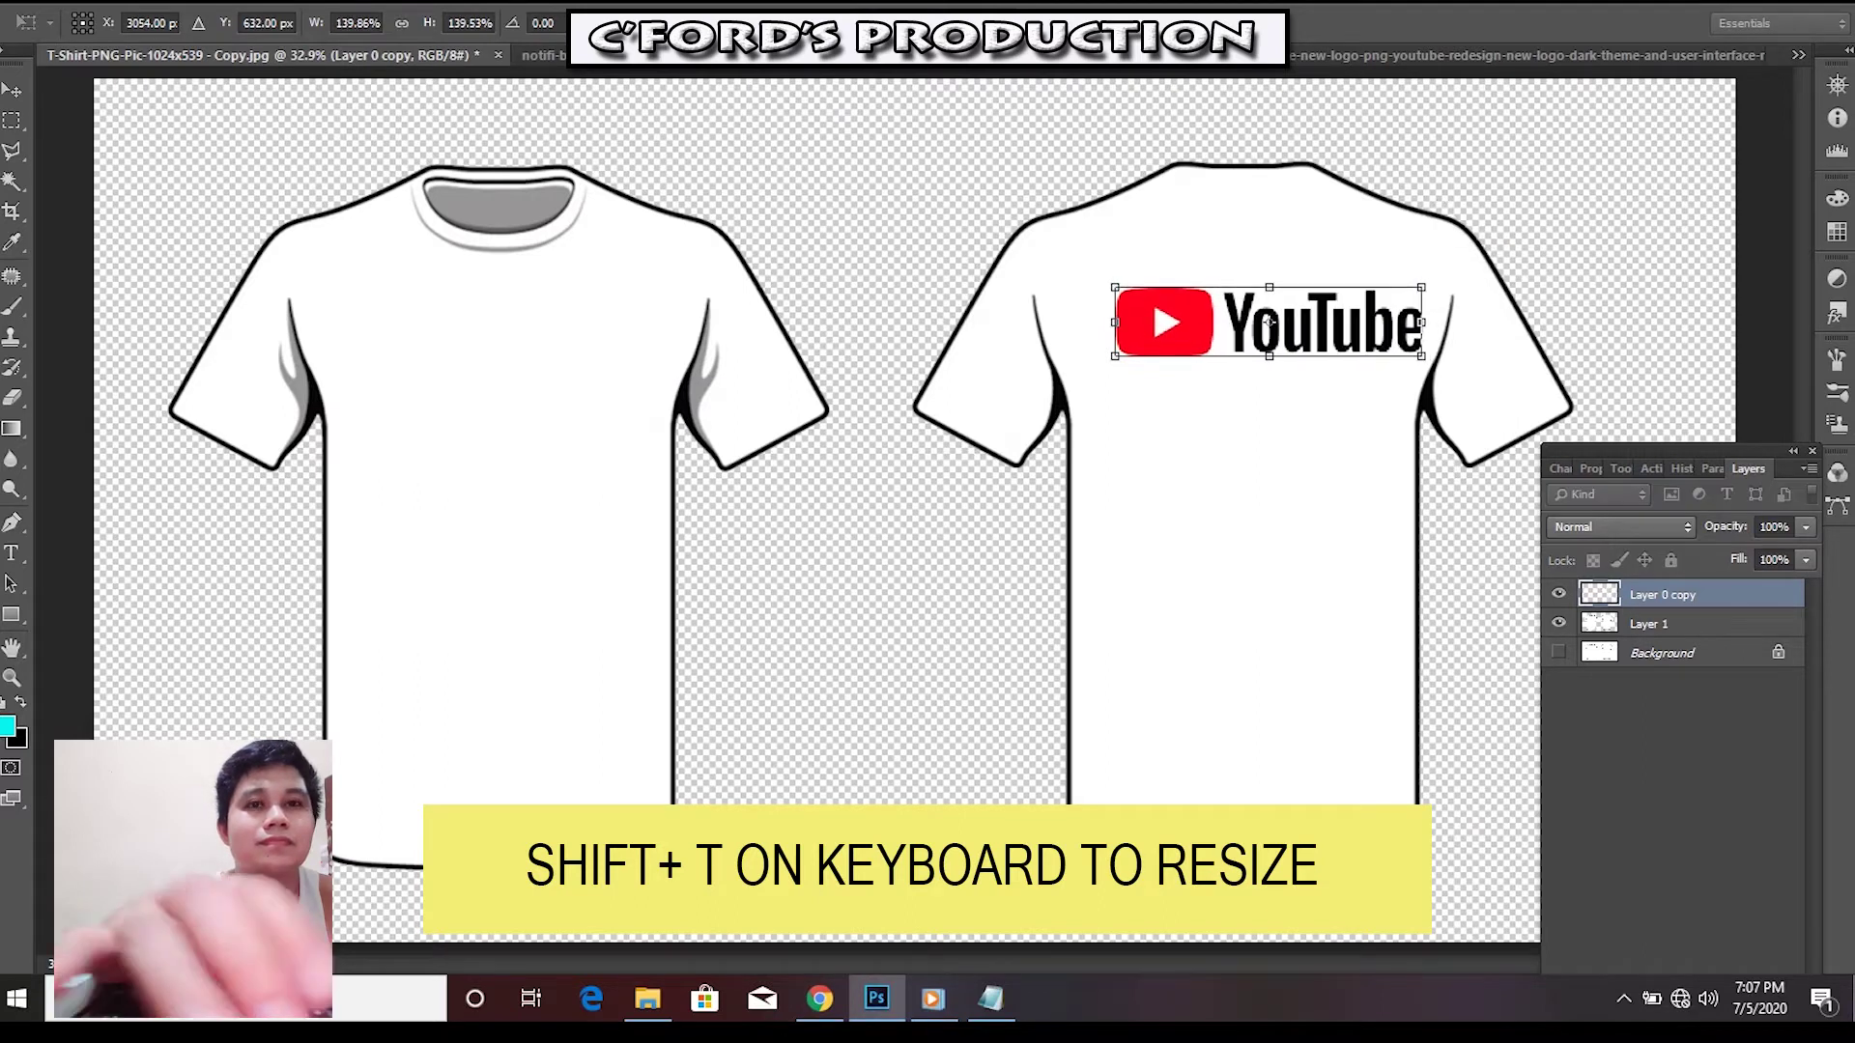
{"action": "left_click_drag", "start_coordinate": [1268, 322], "coordinate": [1243, 322]}
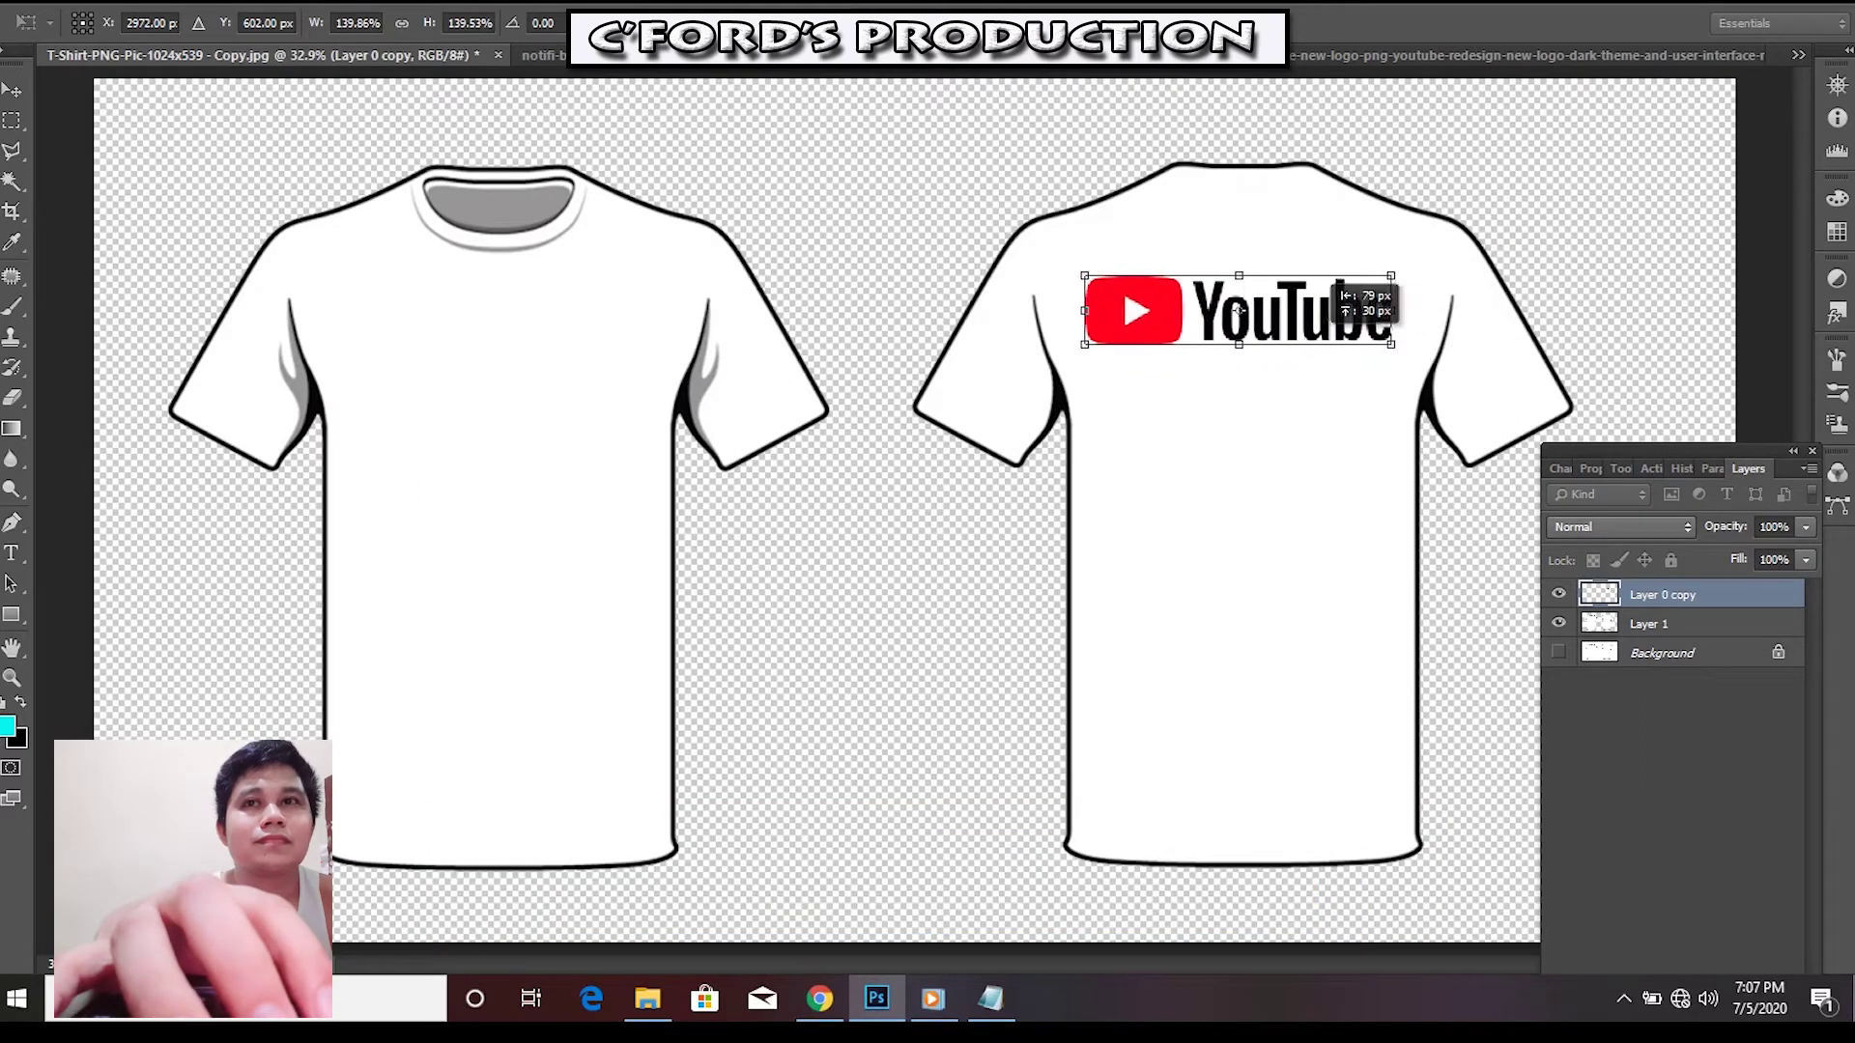
{"action": "left_click_drag", "start_coordinate": [1395, 286], "coordinate": [1415, 283]}
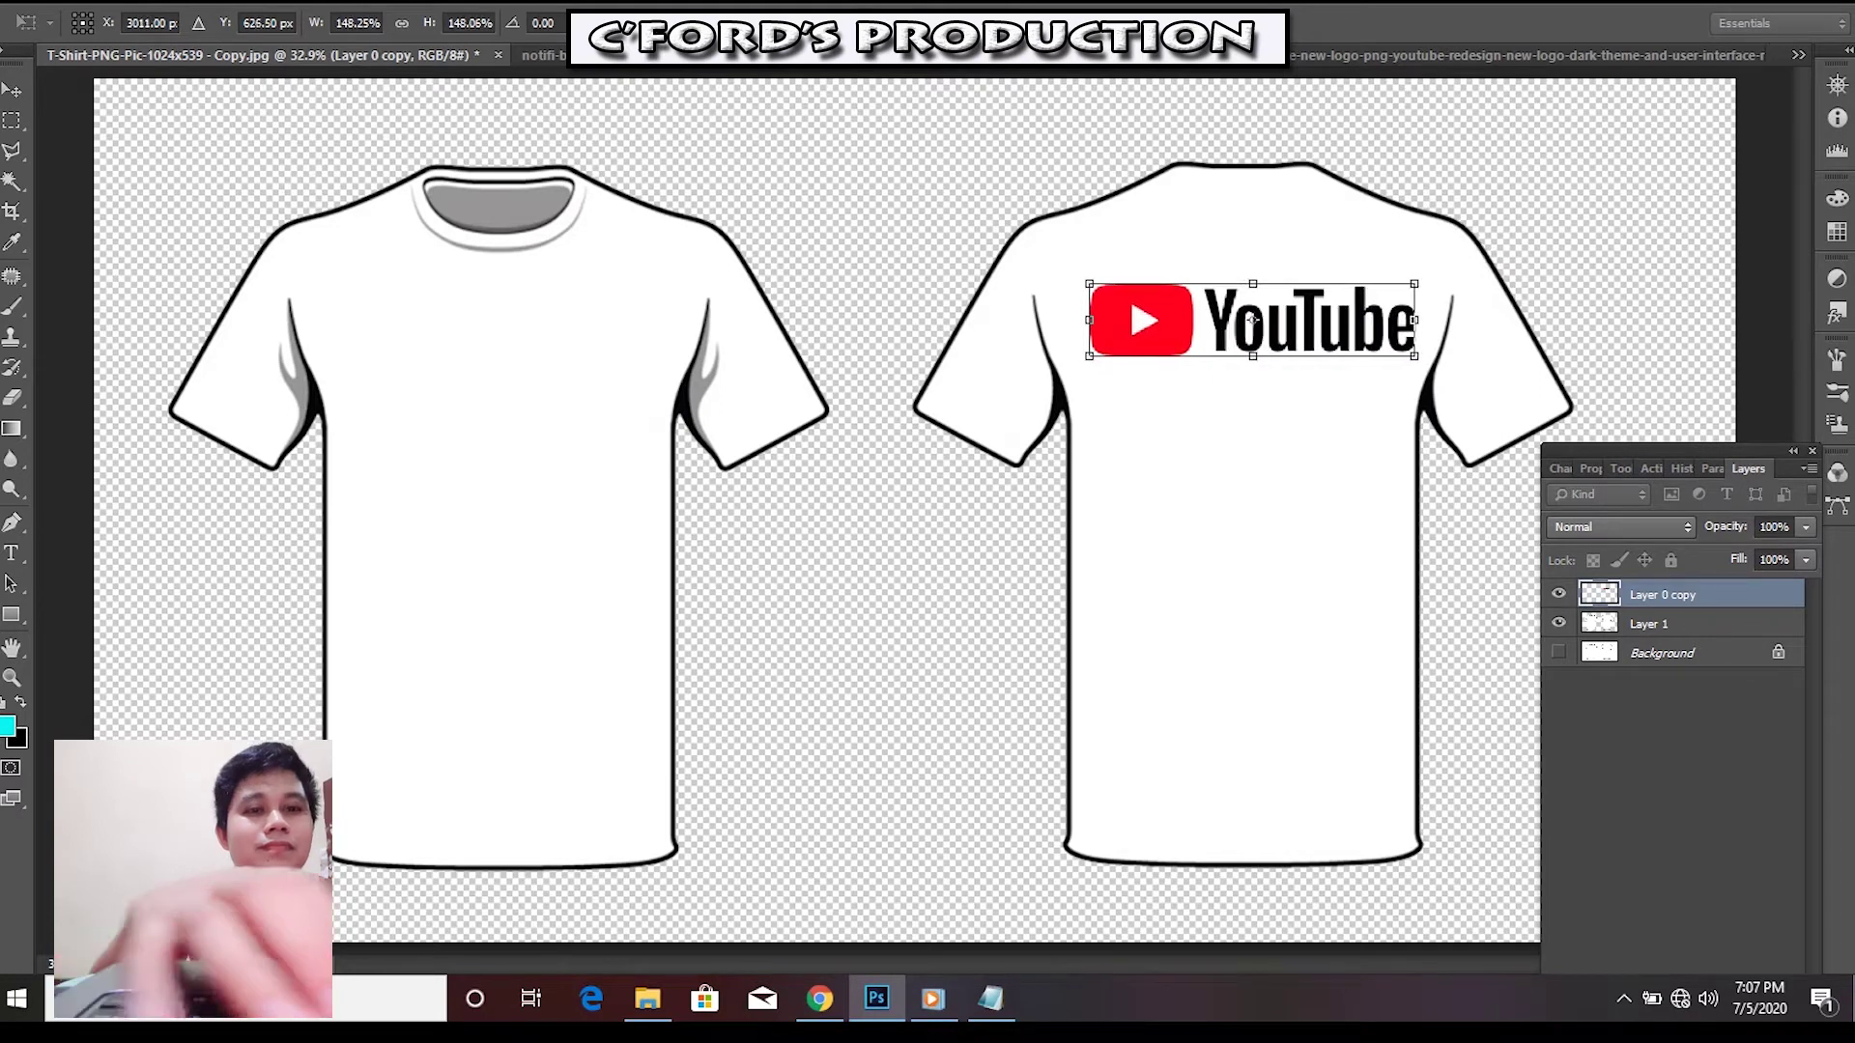
{"action": "key", "text": "v"}
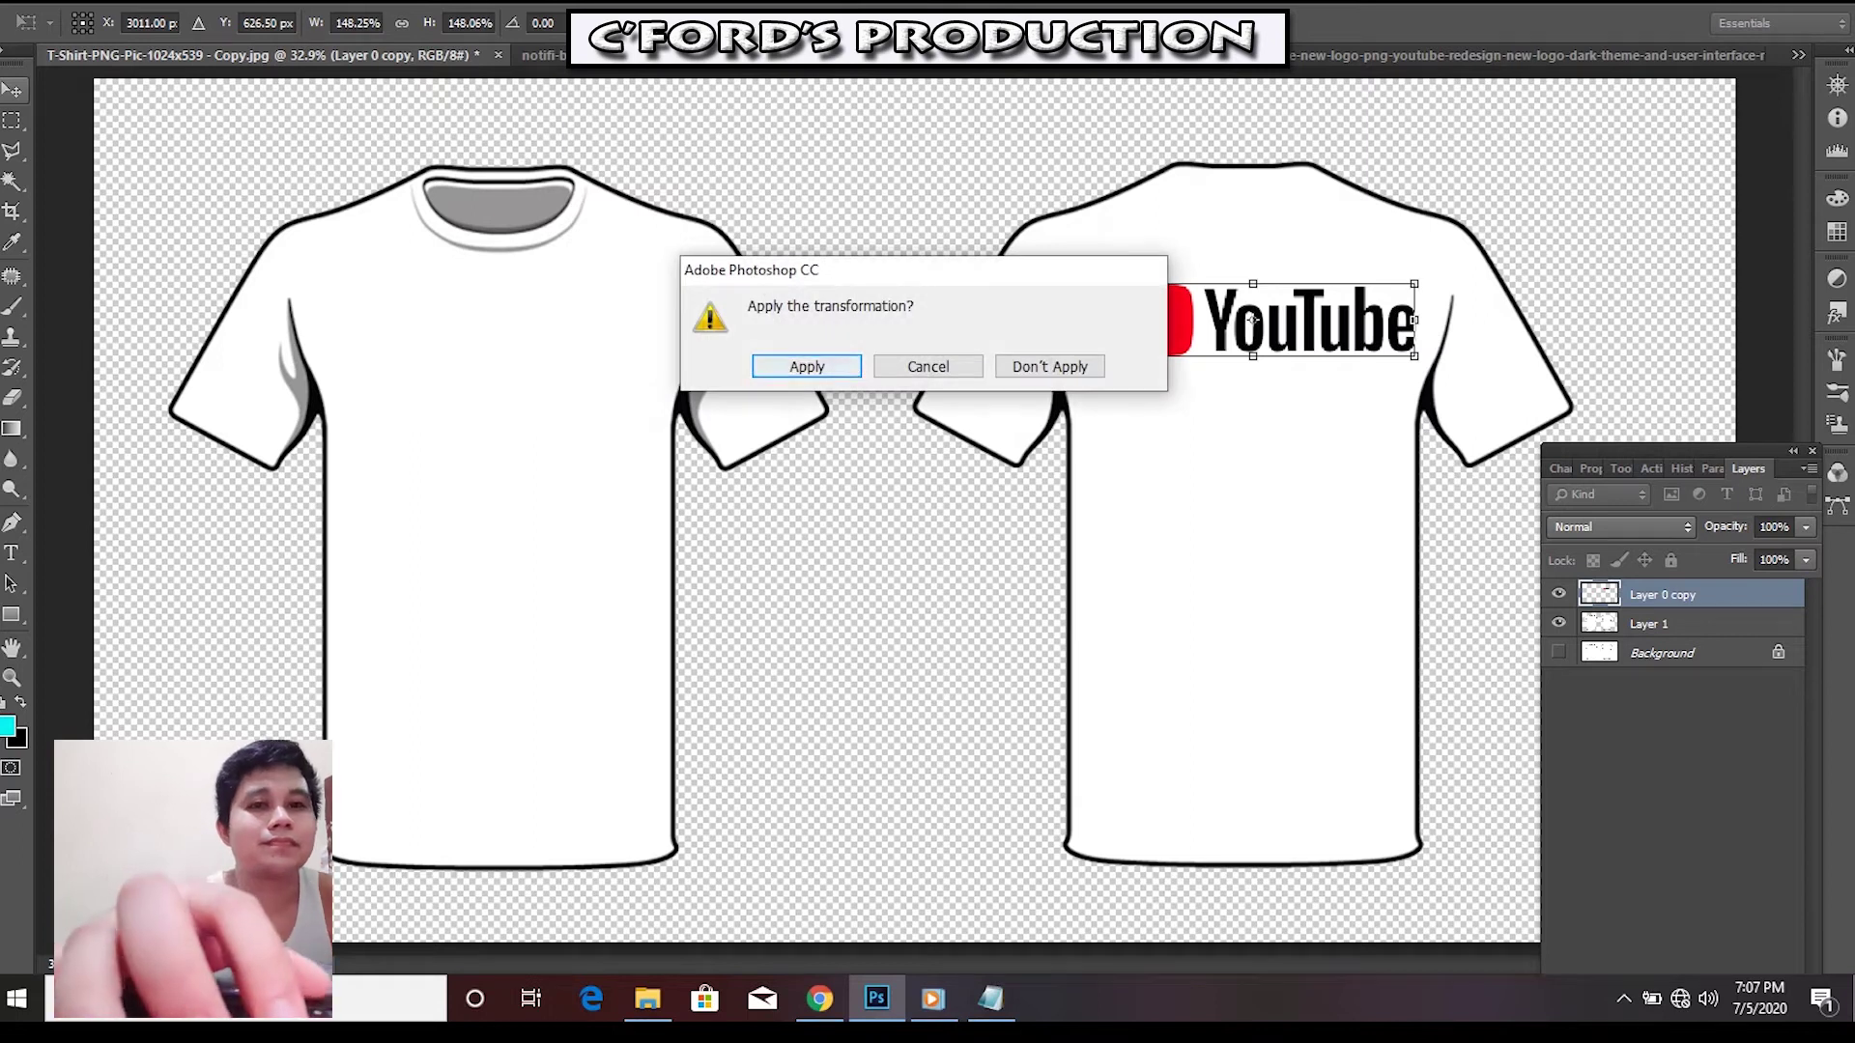
{"action": "key", "text": "Return"}
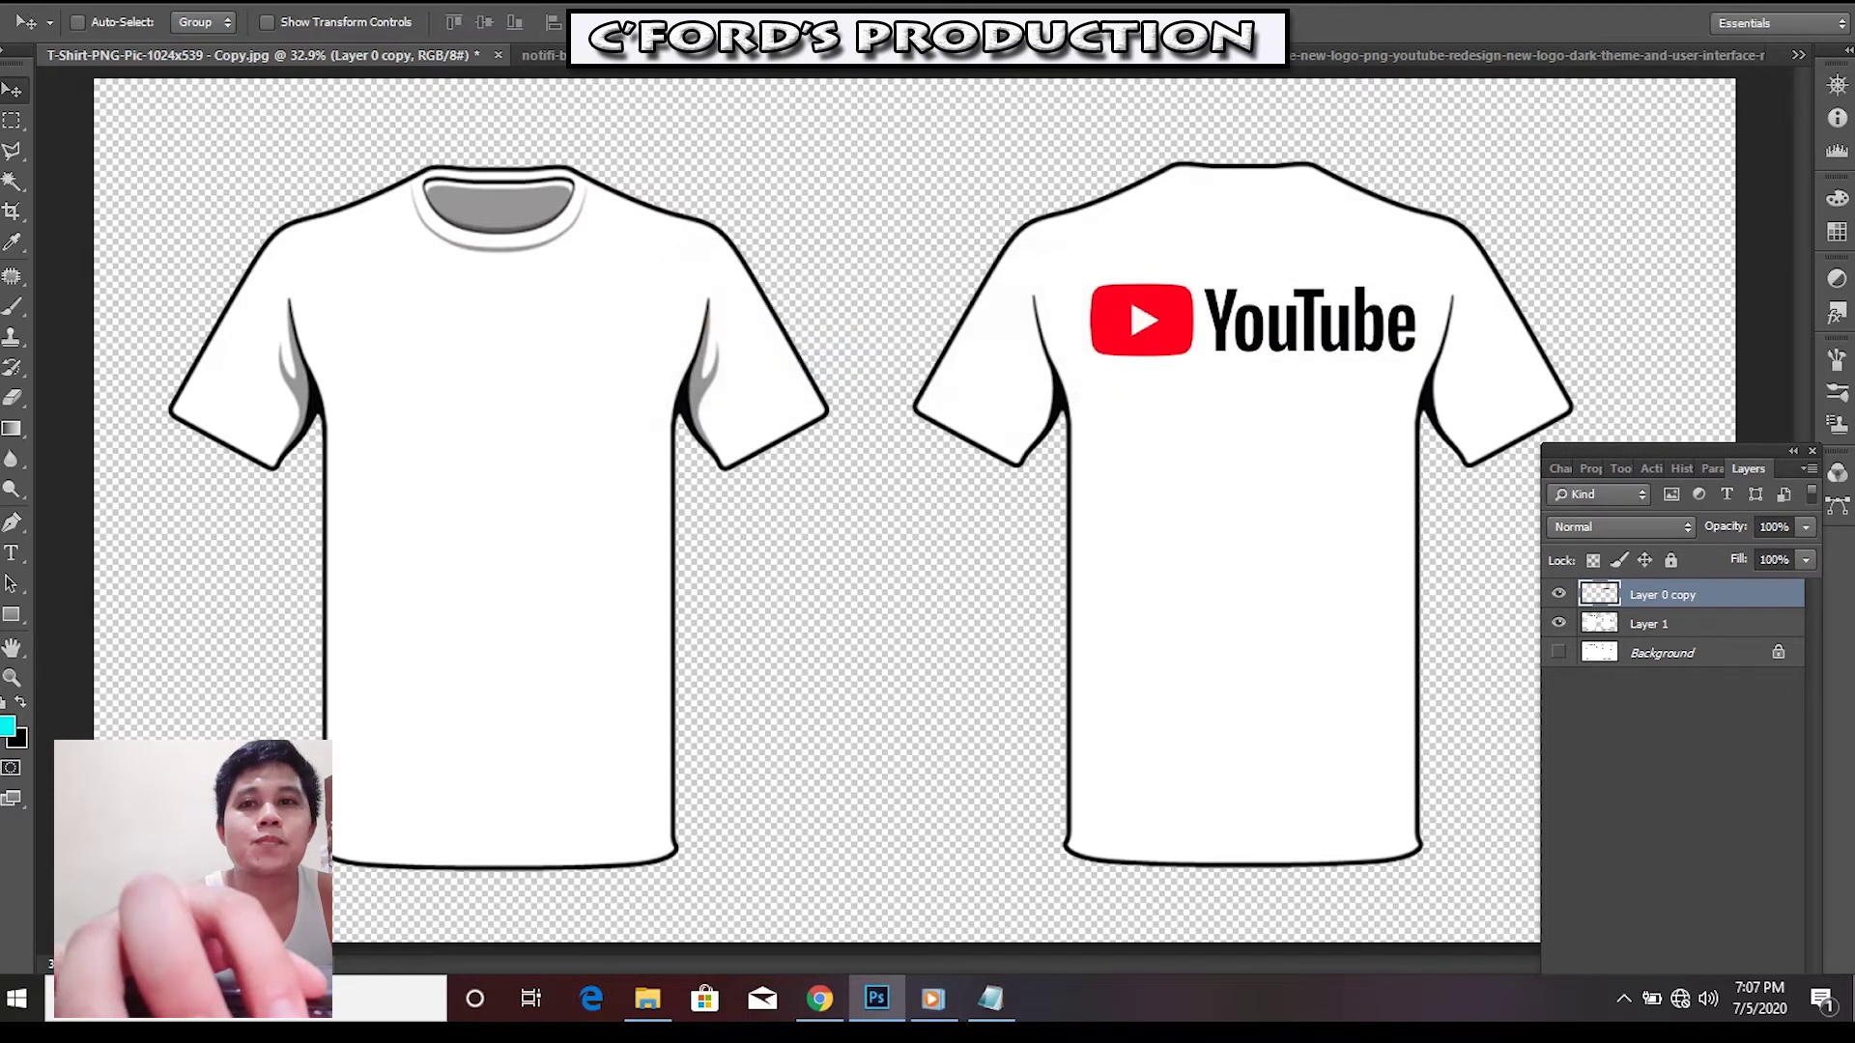
- Nudge the back logo left and place the Subscribe button image on the lower shirt front
{"action": "key", "text": "Left"}
{"action": "key", "text": "Left"}
{"action": "key", "text": "Left"}
{"action": "key", "text": "Left"}
{"action": "key", "text": "Left"}
{"action": "key", "text": "Left"}
{"action": "key", "text": "Left"}
{"action": "key", "text": "Left"}
{"action": "key", "text": "Left"}
{"action": "key", "text": "Left"}
{"action": "key", "text": "Left"}
{"action": "key", "text": "Left"}
{"action": "key", "text": "Left"}
{"action": "key", "text": "Left"}
{"action": "key", "text": "Left"}
{"action": "key", "text": "Left"}
{"action": "key", "text": "Left"}
{"action": "key", "text": "Left"}
{"action": "key", "text": "Left"}
{"action": "key", "text": "Left"}
{"action": "key", "text": "Left"}
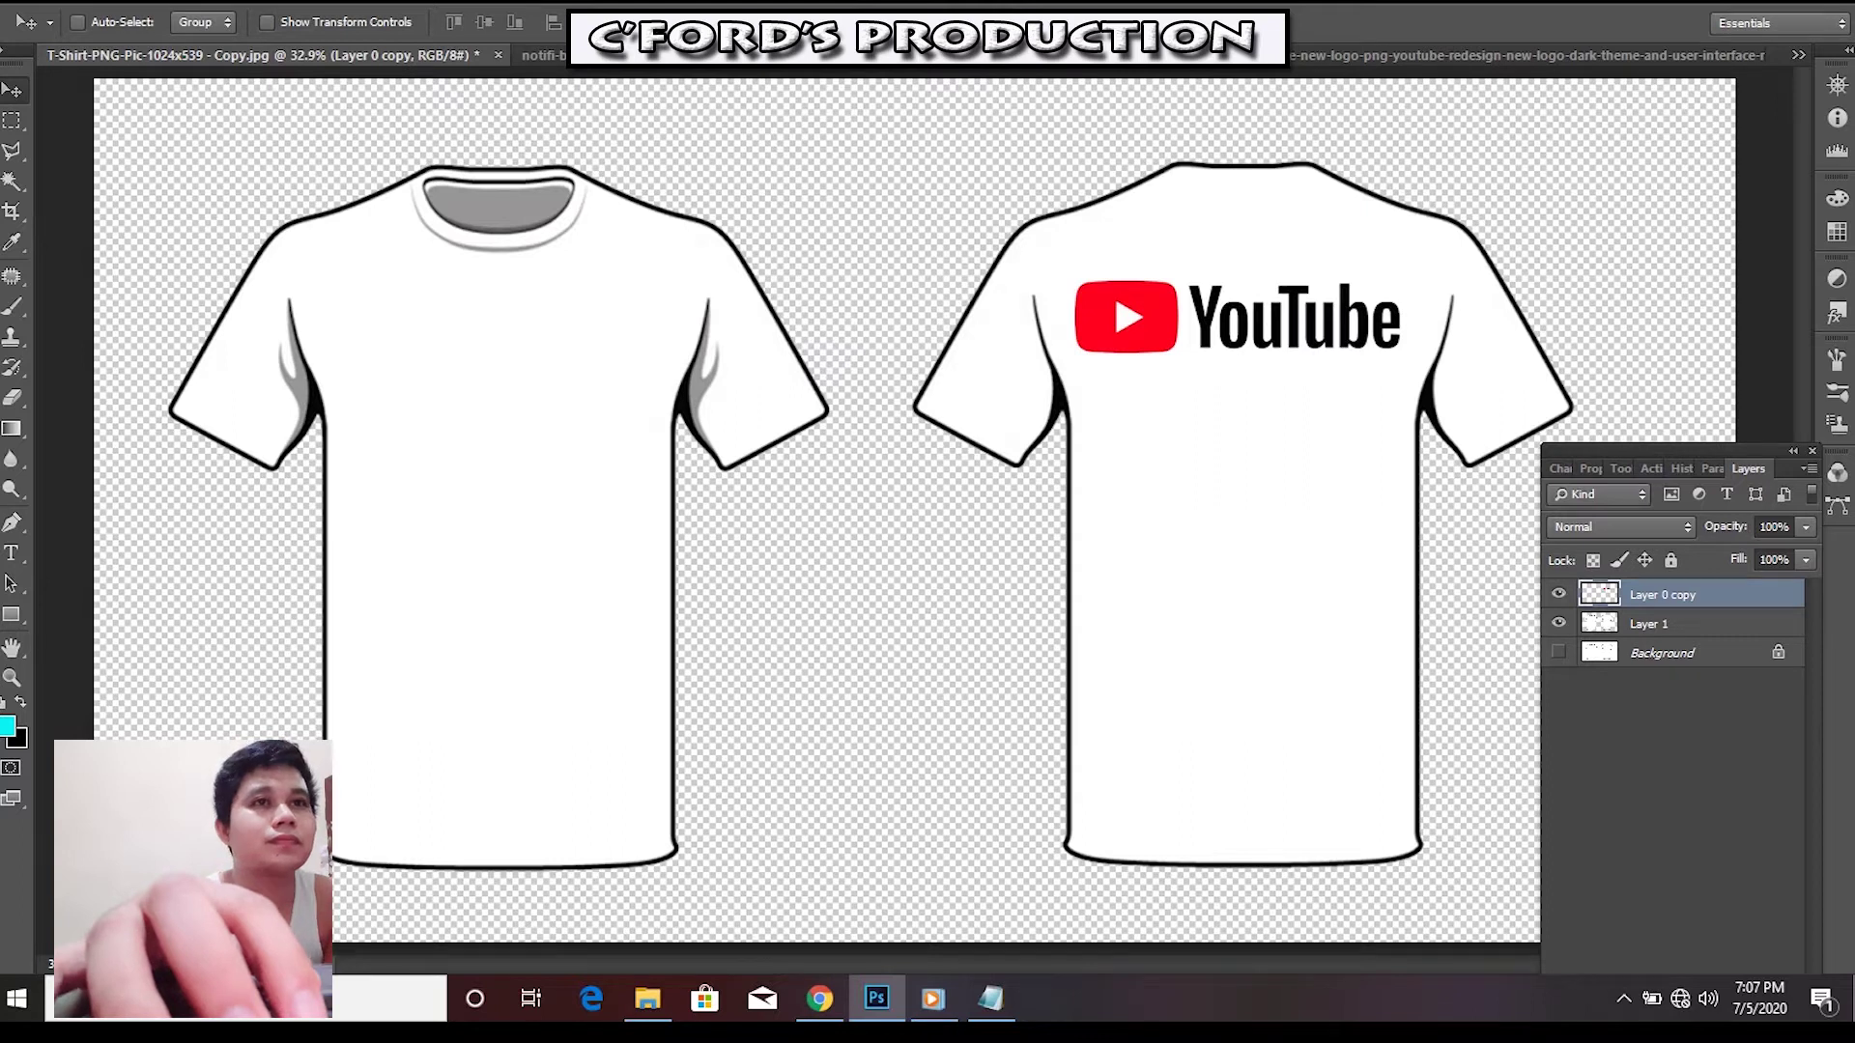
{"action": "key", "text": "ctrl+Tab"}
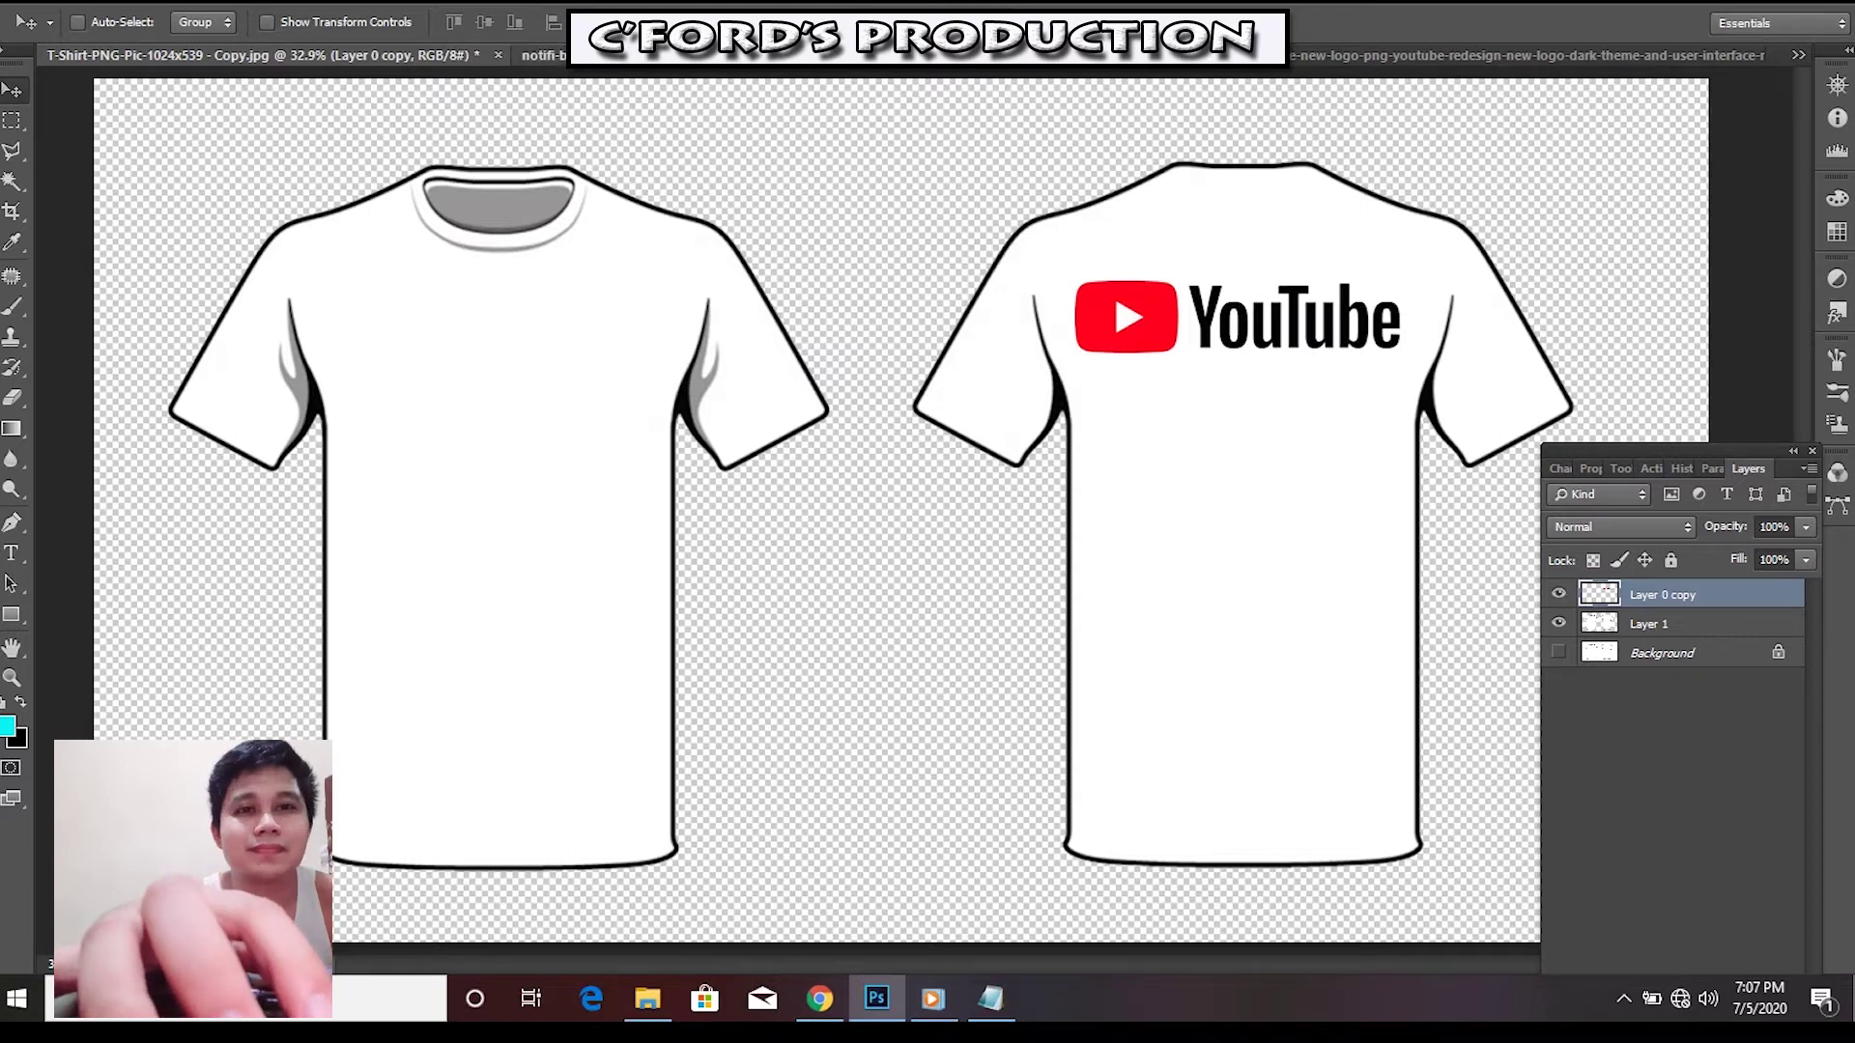
{"action": "left_click_drag", "start_coordinate": [1039, 391], "coordinate": [1055, 409]}
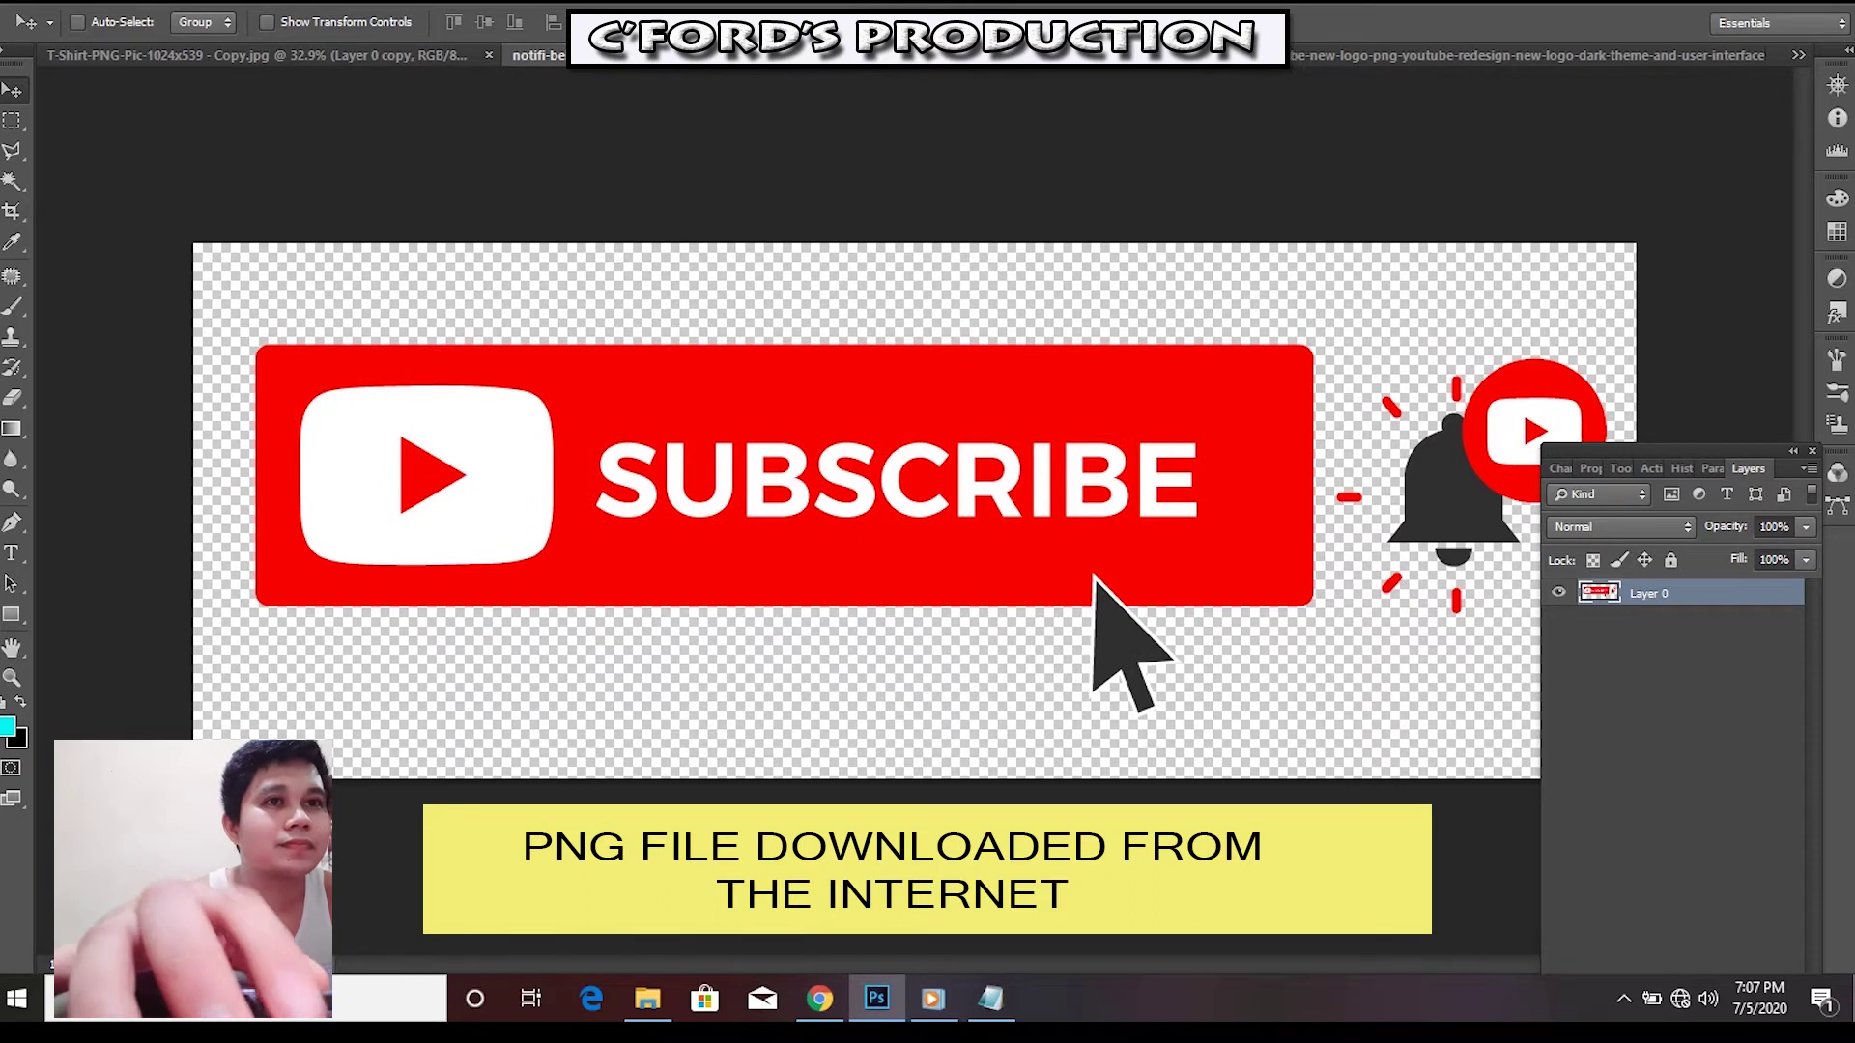
{"action": "left_click_drag", "start_coordinate": [538, 55], "coordinate": [551, 132]}
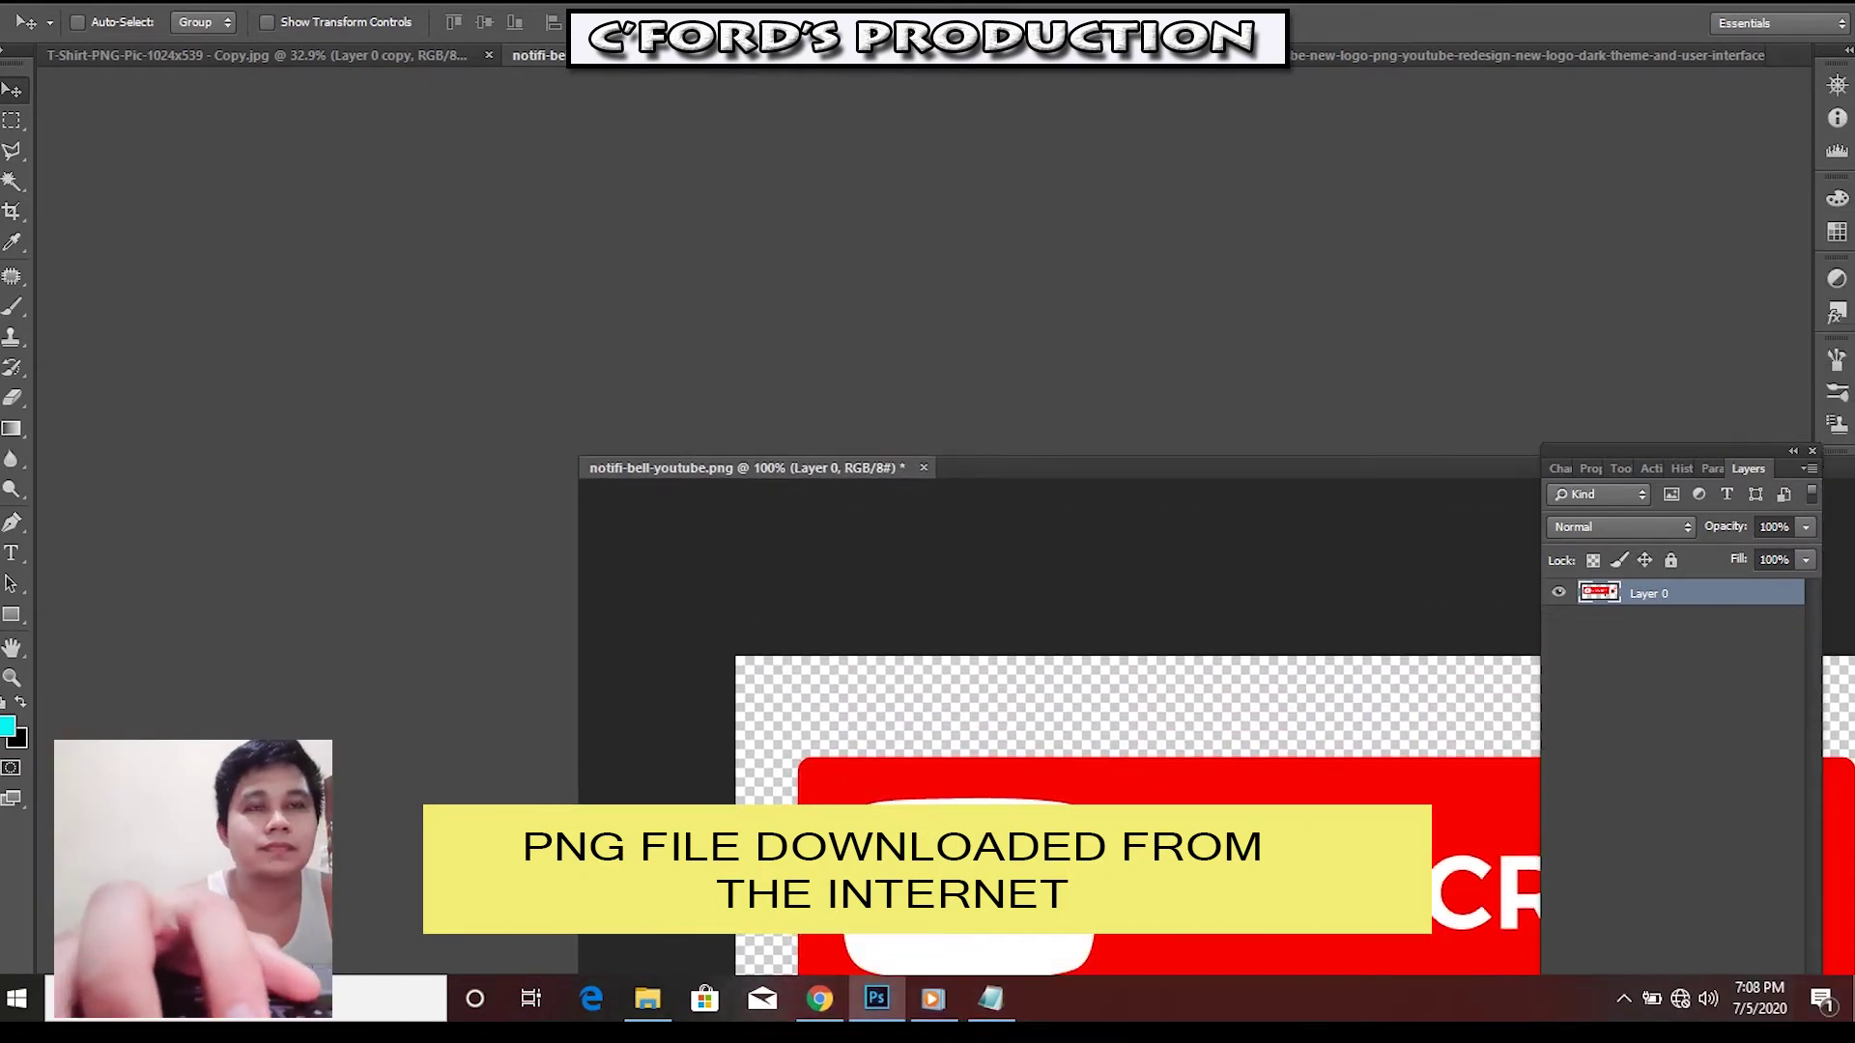
{"action": "mouse_move", "coordinate": [551, 133]}
{"action": "left_mouse_down"}
{"action": "mouse_move", "coordinate": [652, 374]}
{"action": "mouse_move", "coordinate": [644, 360]}
{"action": "left_mouse_up"}
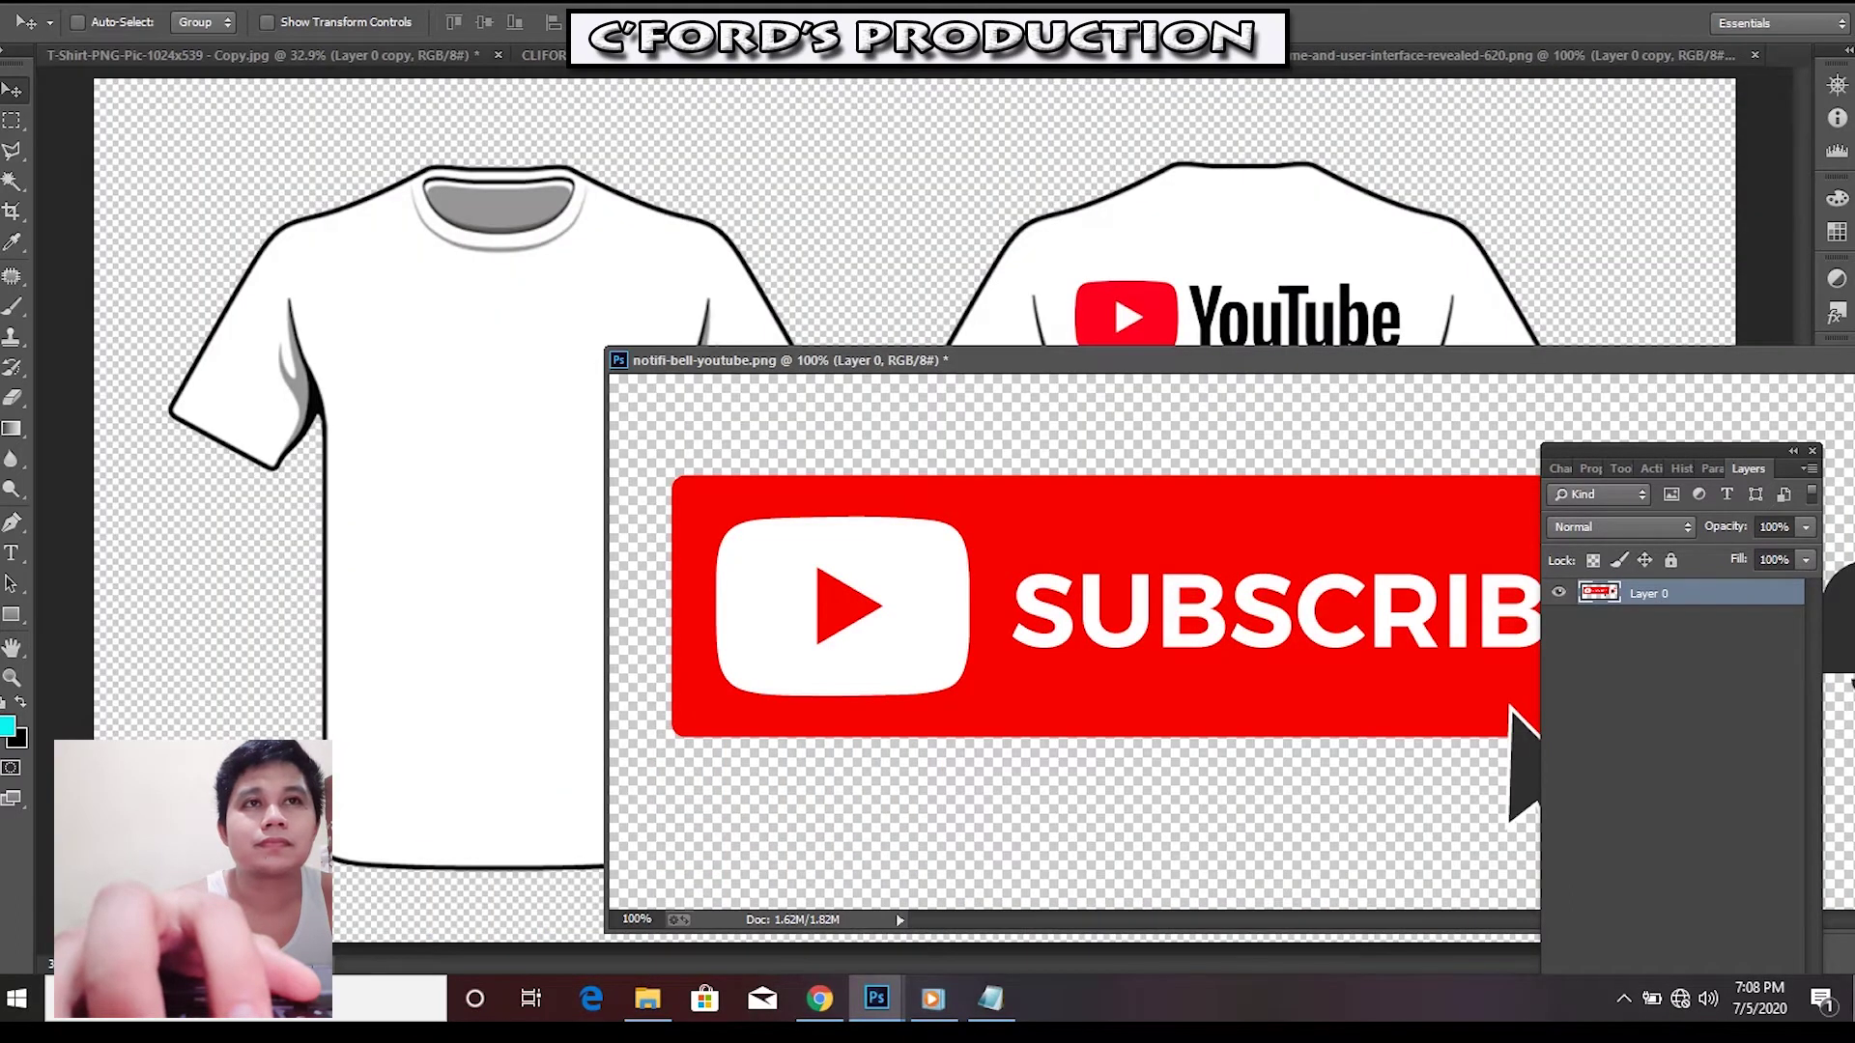
{"action": "mouse_move", "coordinate": [645, 360]}
{"action": "left_mouse_down"}
{"action": "mouse_move", "coordinate": [734, 299]}
{"action": "mouse_move", "coordinate": [808, 65]}
{"action": "mouse_move", "coordinate": [776, 110]}
{"action": "left_mouse_up"}
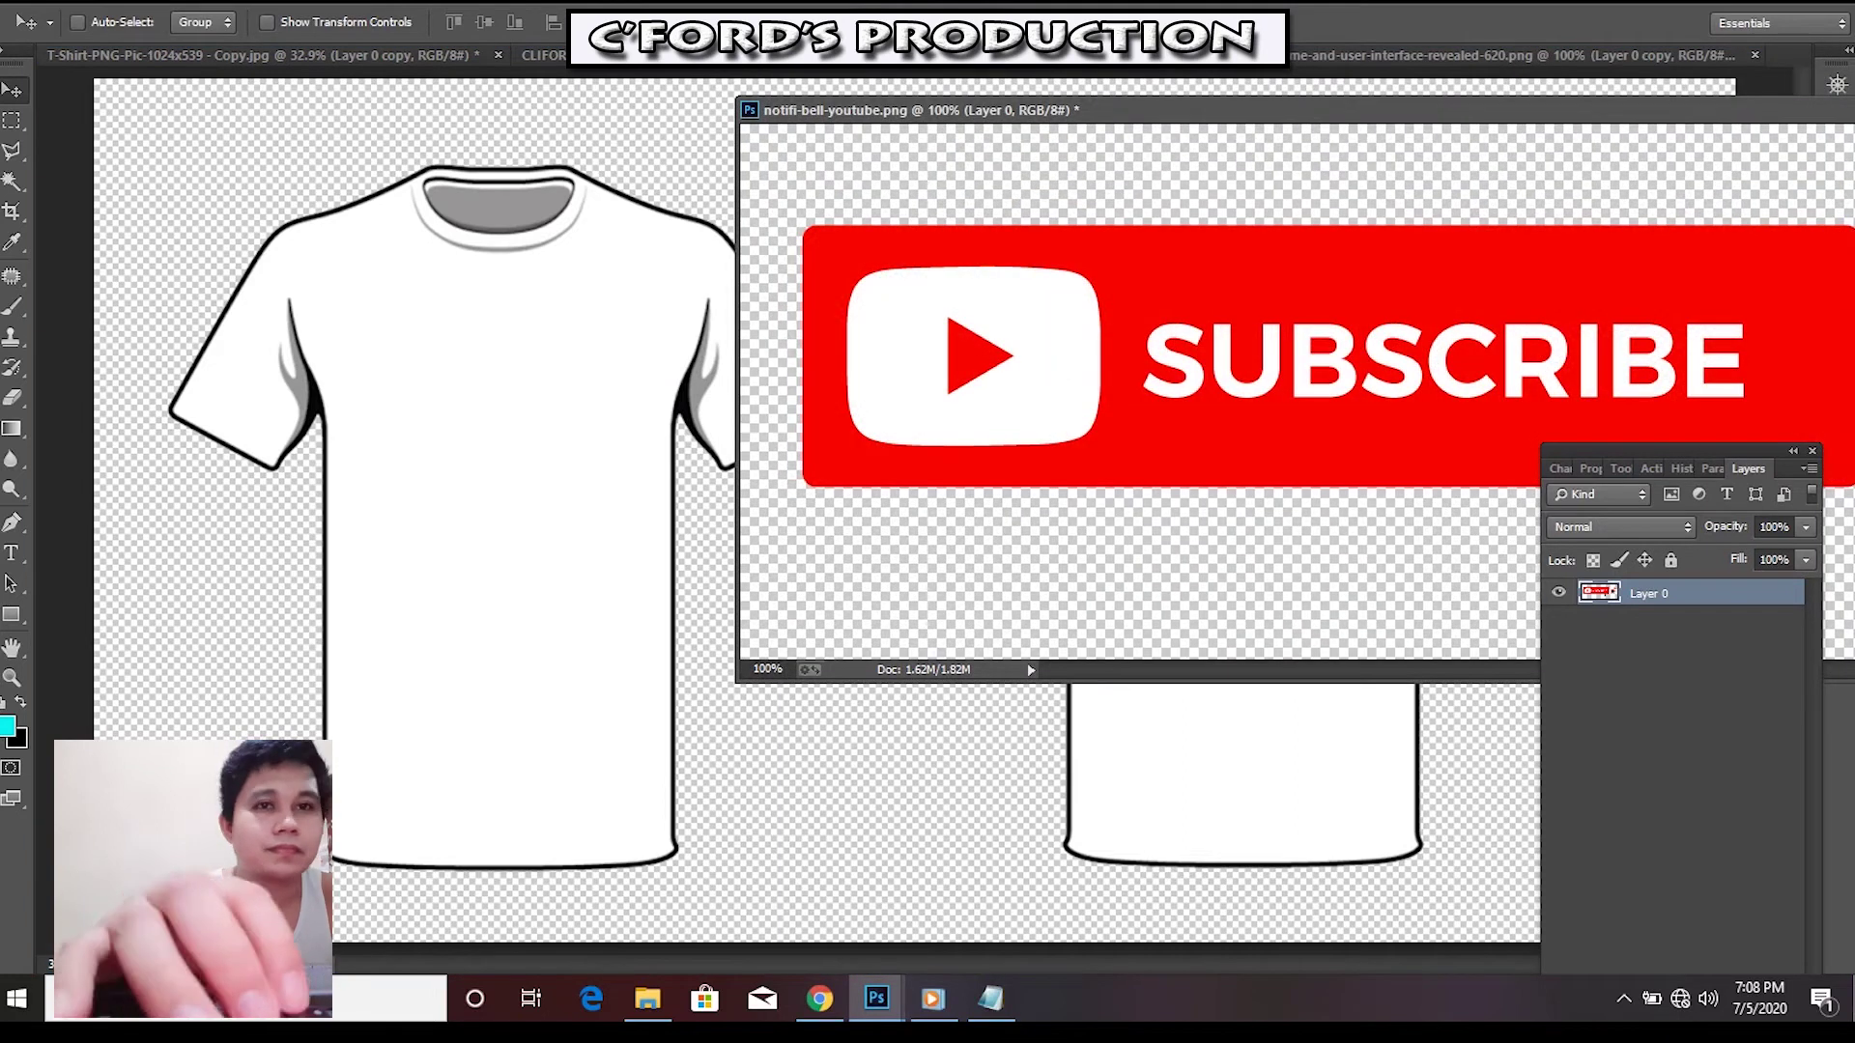
{"action": "mouse_move", "coordinate": [1377, 409]}
{"action": "left_mouse_down"}
{"action": "mouse_move", "coordinate": [1203, 459]}
{"action": "mouse_move", "coordinate": [831, 734]}
{"action": "mouse_move", "coordinate": [576, 756]}
{"action": "left_mouse_up"}
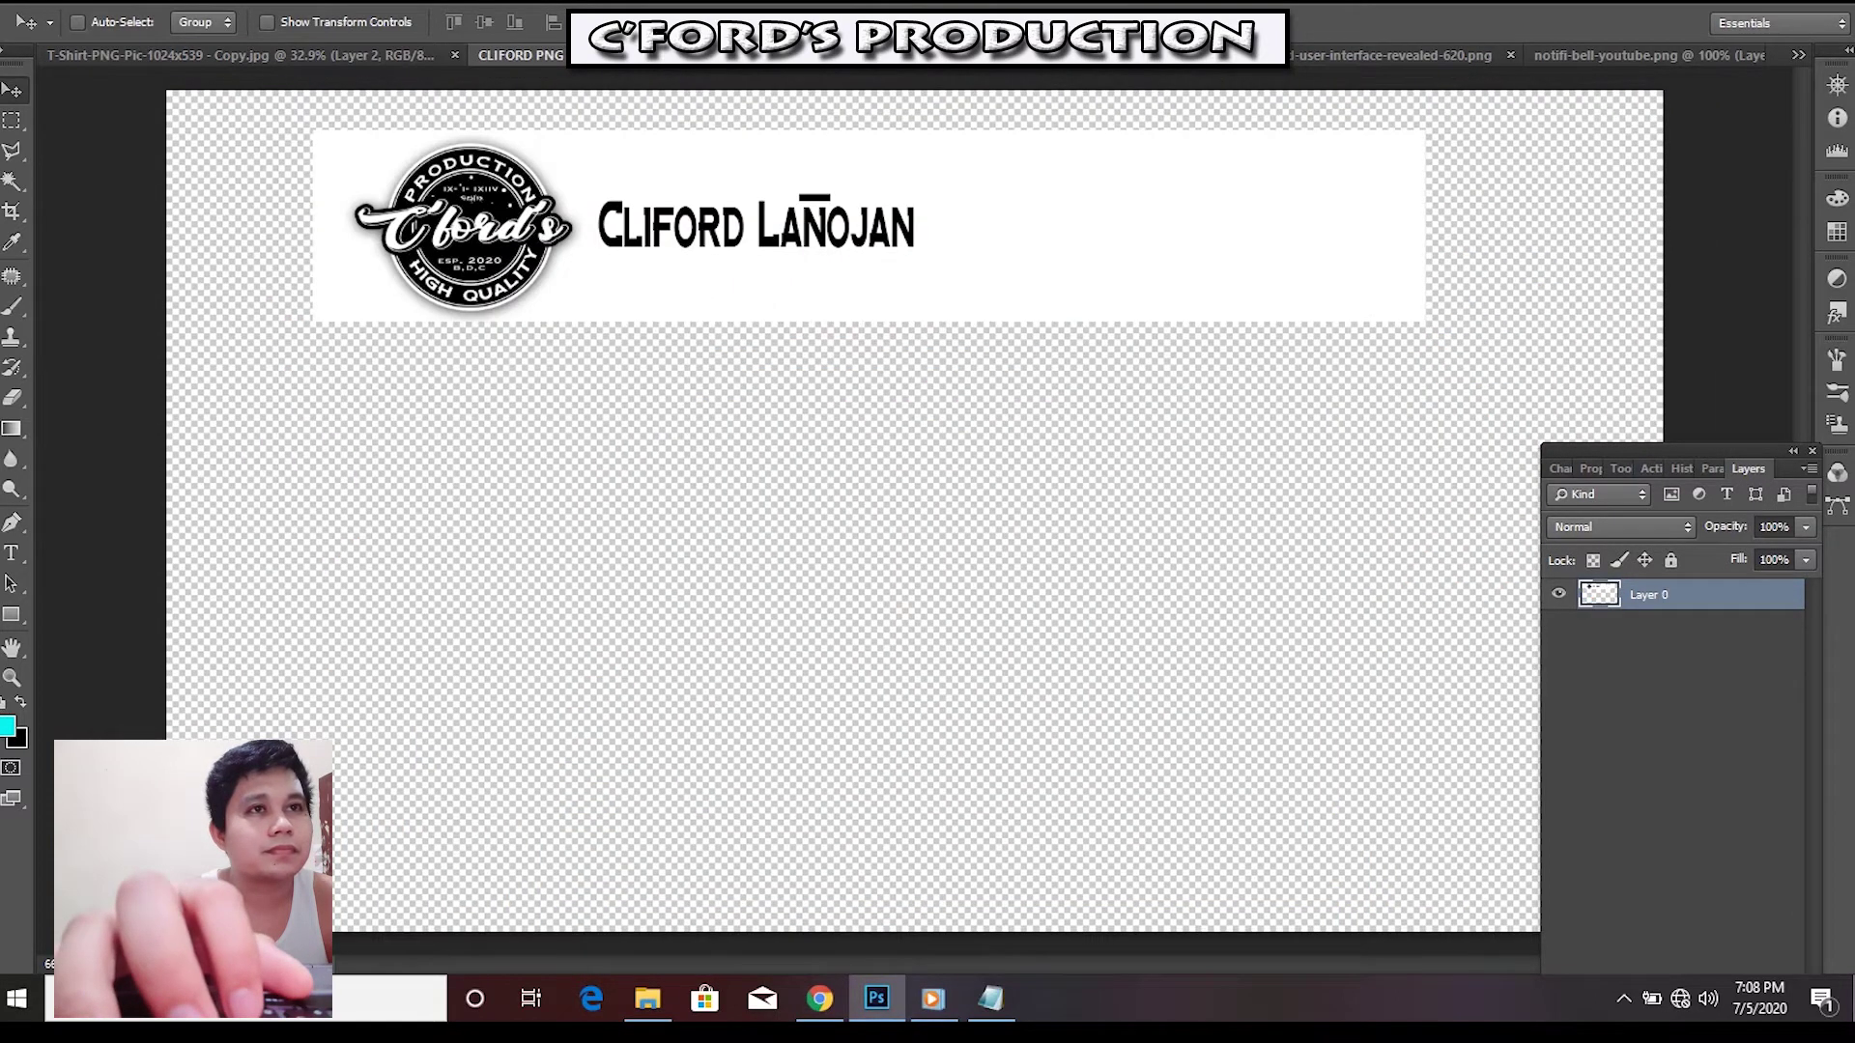
{"action": "mouse_move", "coordinate": [527, 56]}
{"action": "left_mouse_down"}
{"action": "mouse_move", "coordinate": [1053, 235]}
{"action": "mouse_move", "coordinate": [1017, 207]}
{"action": "left_mouse_up"}
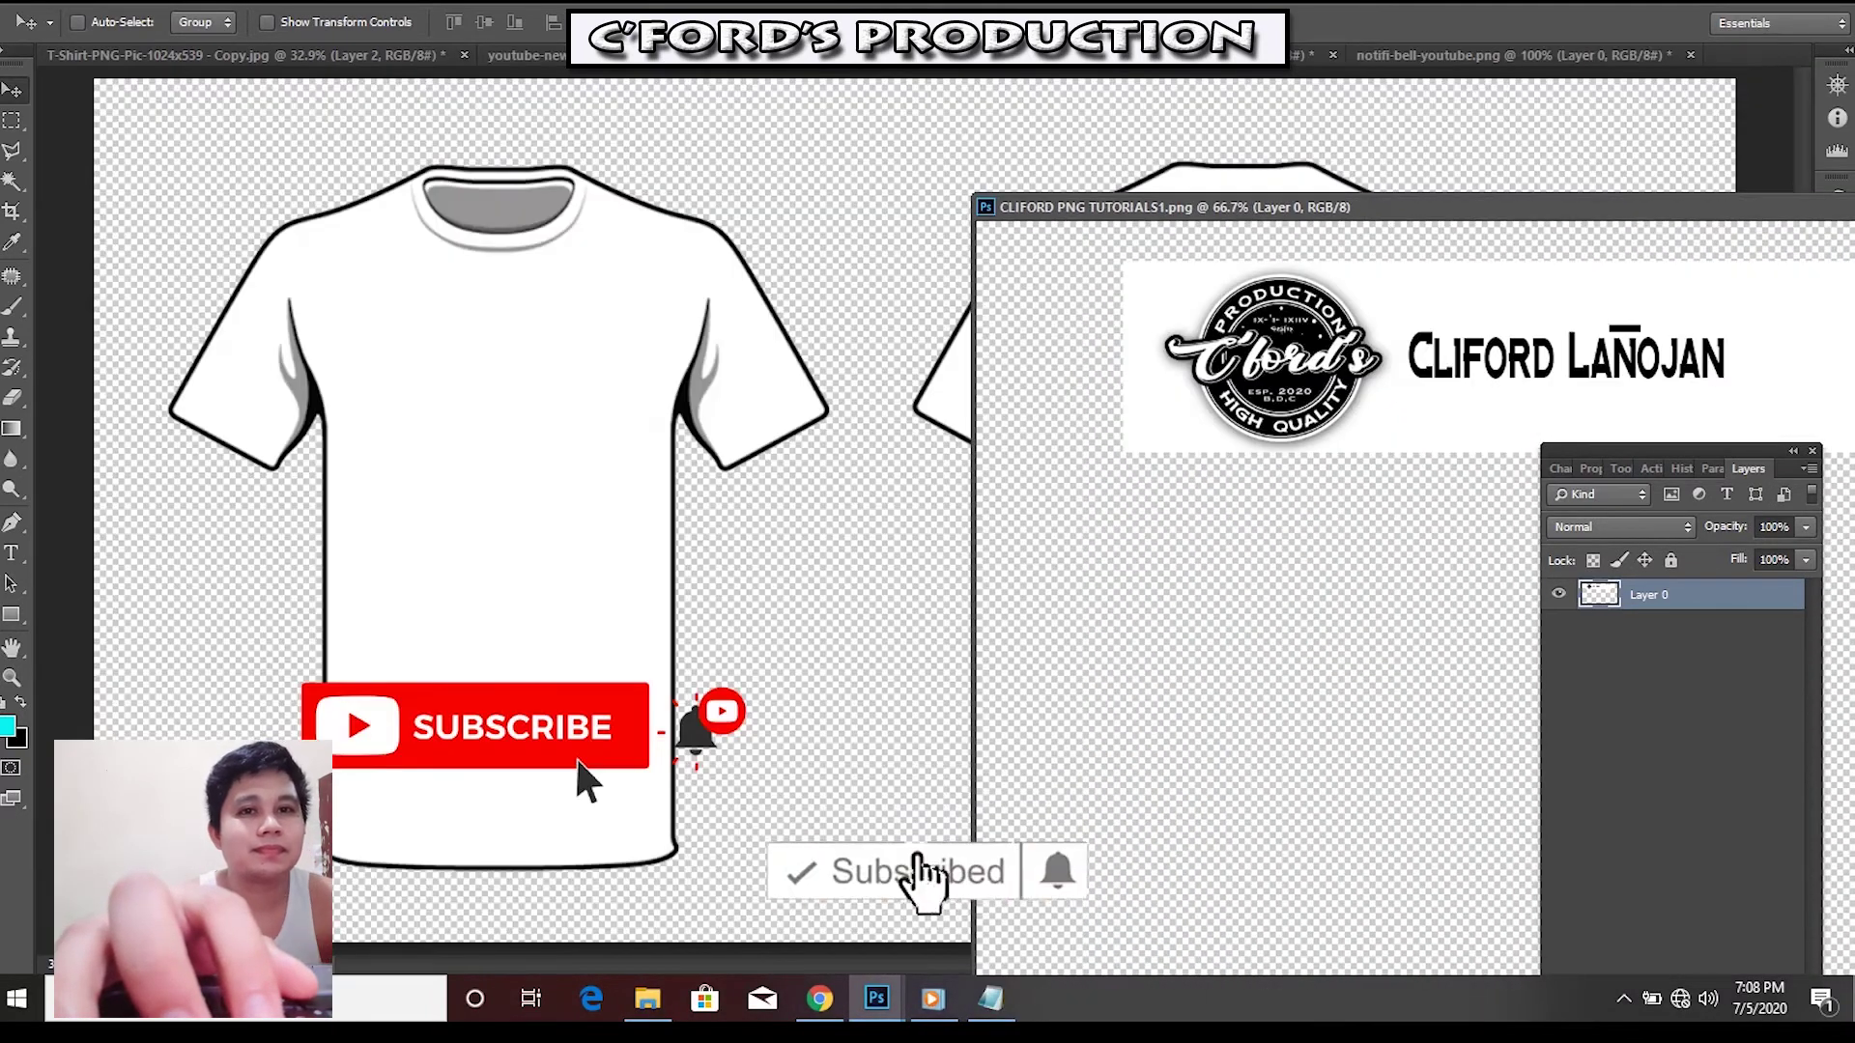
- Bring the round logo and name onto the front shirt and shrink it to chest size
{"action": "mouse_move", "coordinate": [1464, 285]}
{"action": "left_mouse_down"}
{"action": "mouse_move", "coordinate": [1256, 382]}
{"action": "mouse_move", "coordinate": [448, 367]}
{"action": "left_mouse_up"}
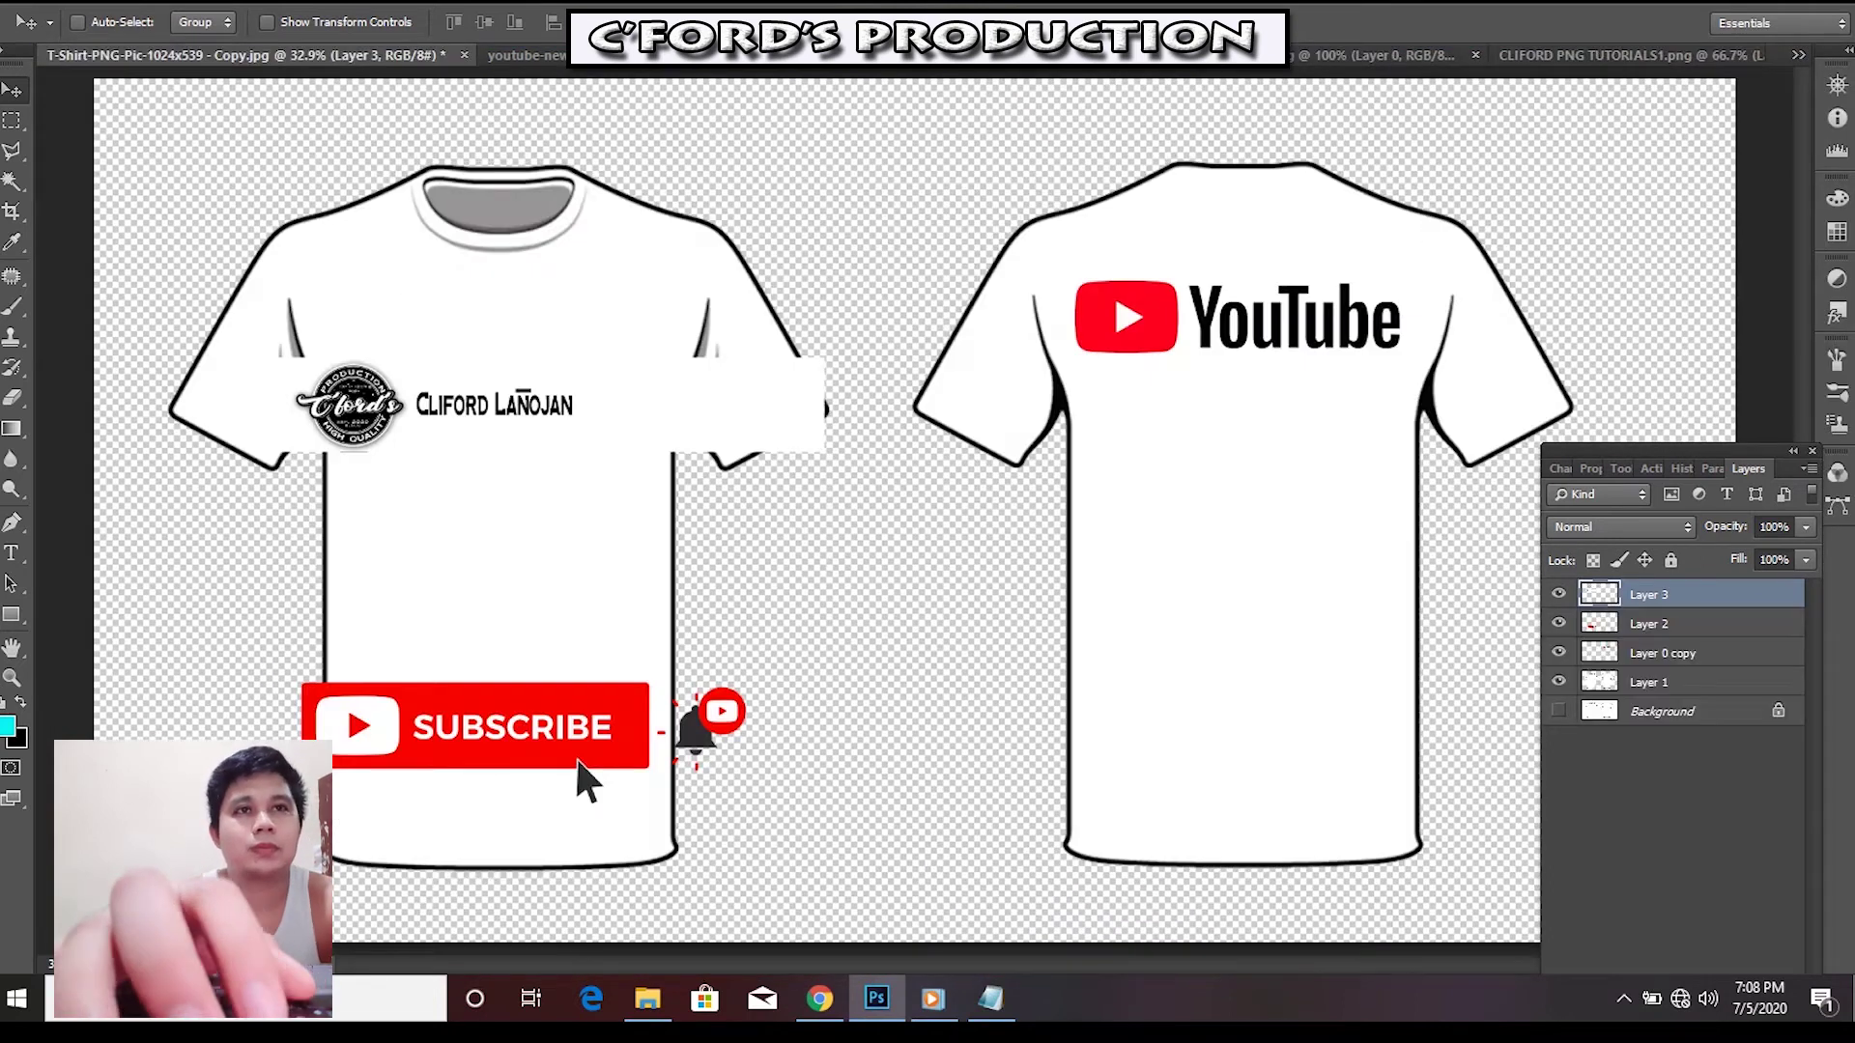
{"action": "left_click_drag", "start_coordinate": [667, 314], "coordinate": [735, 314]}
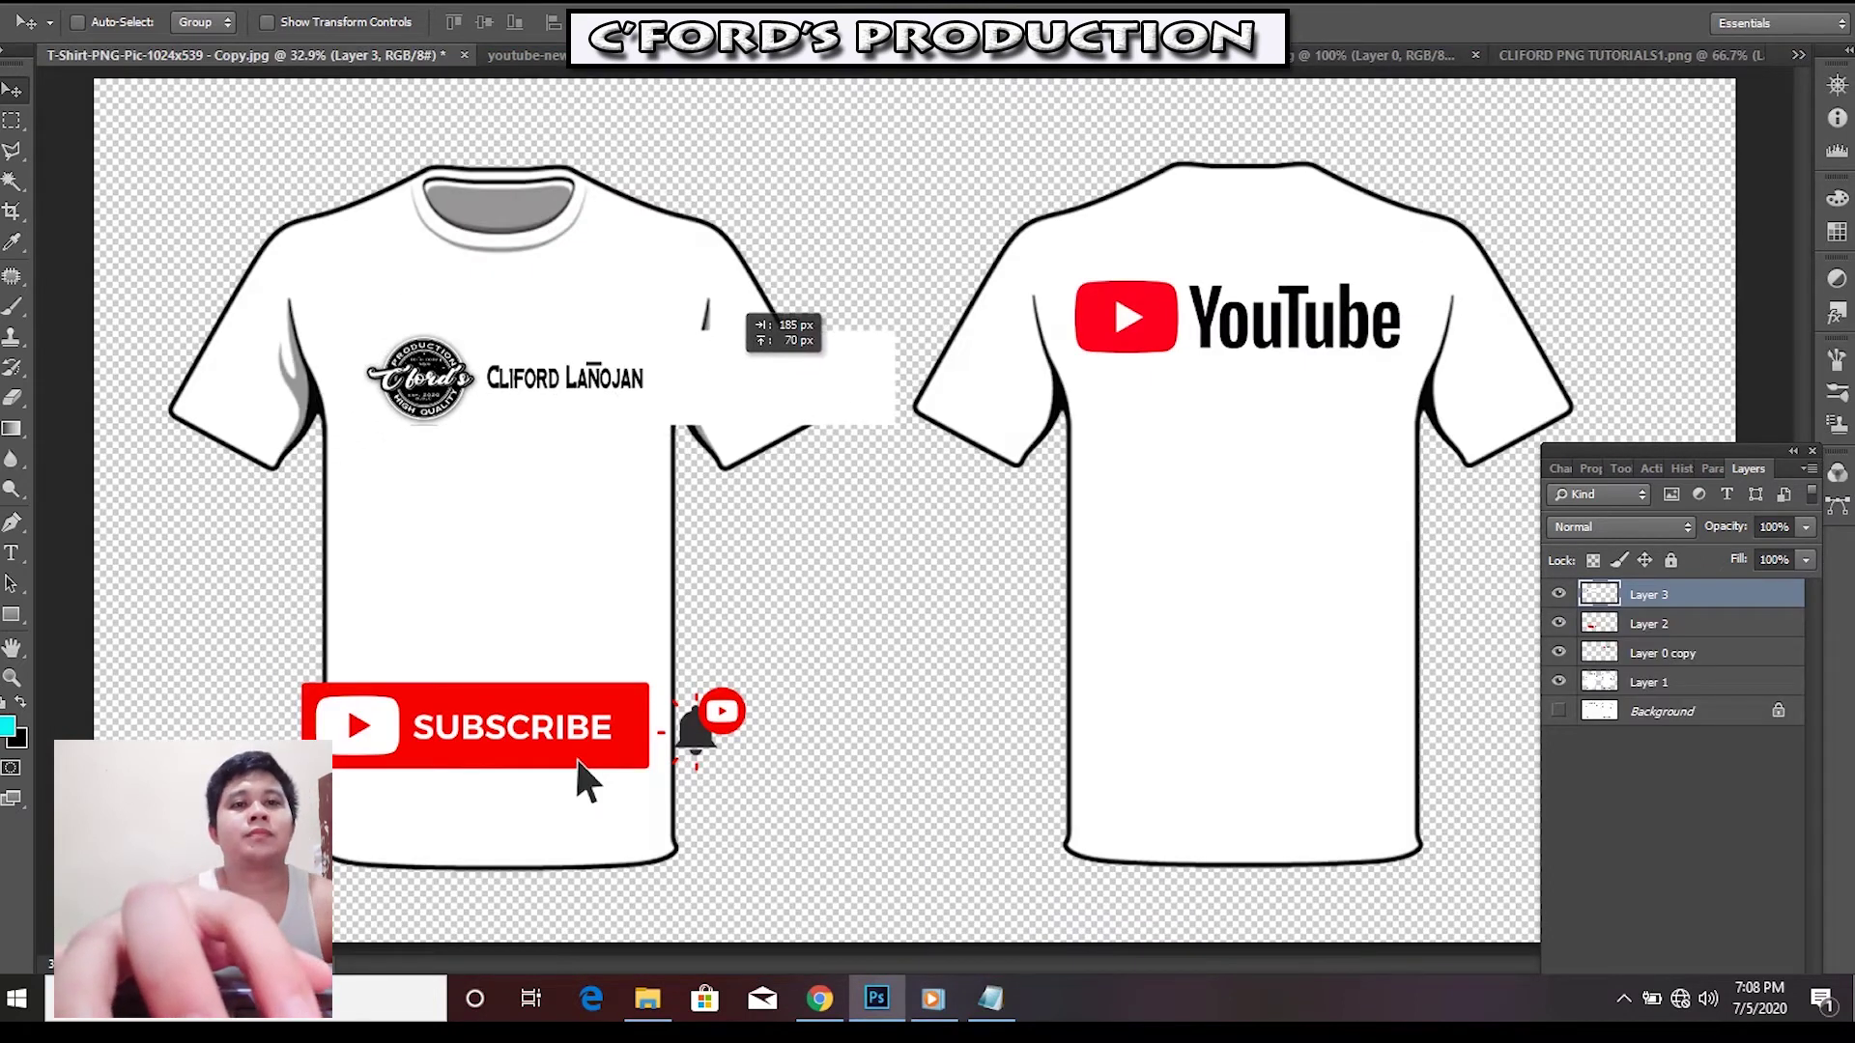
{"action": "key", "text": "ctrl+t"}
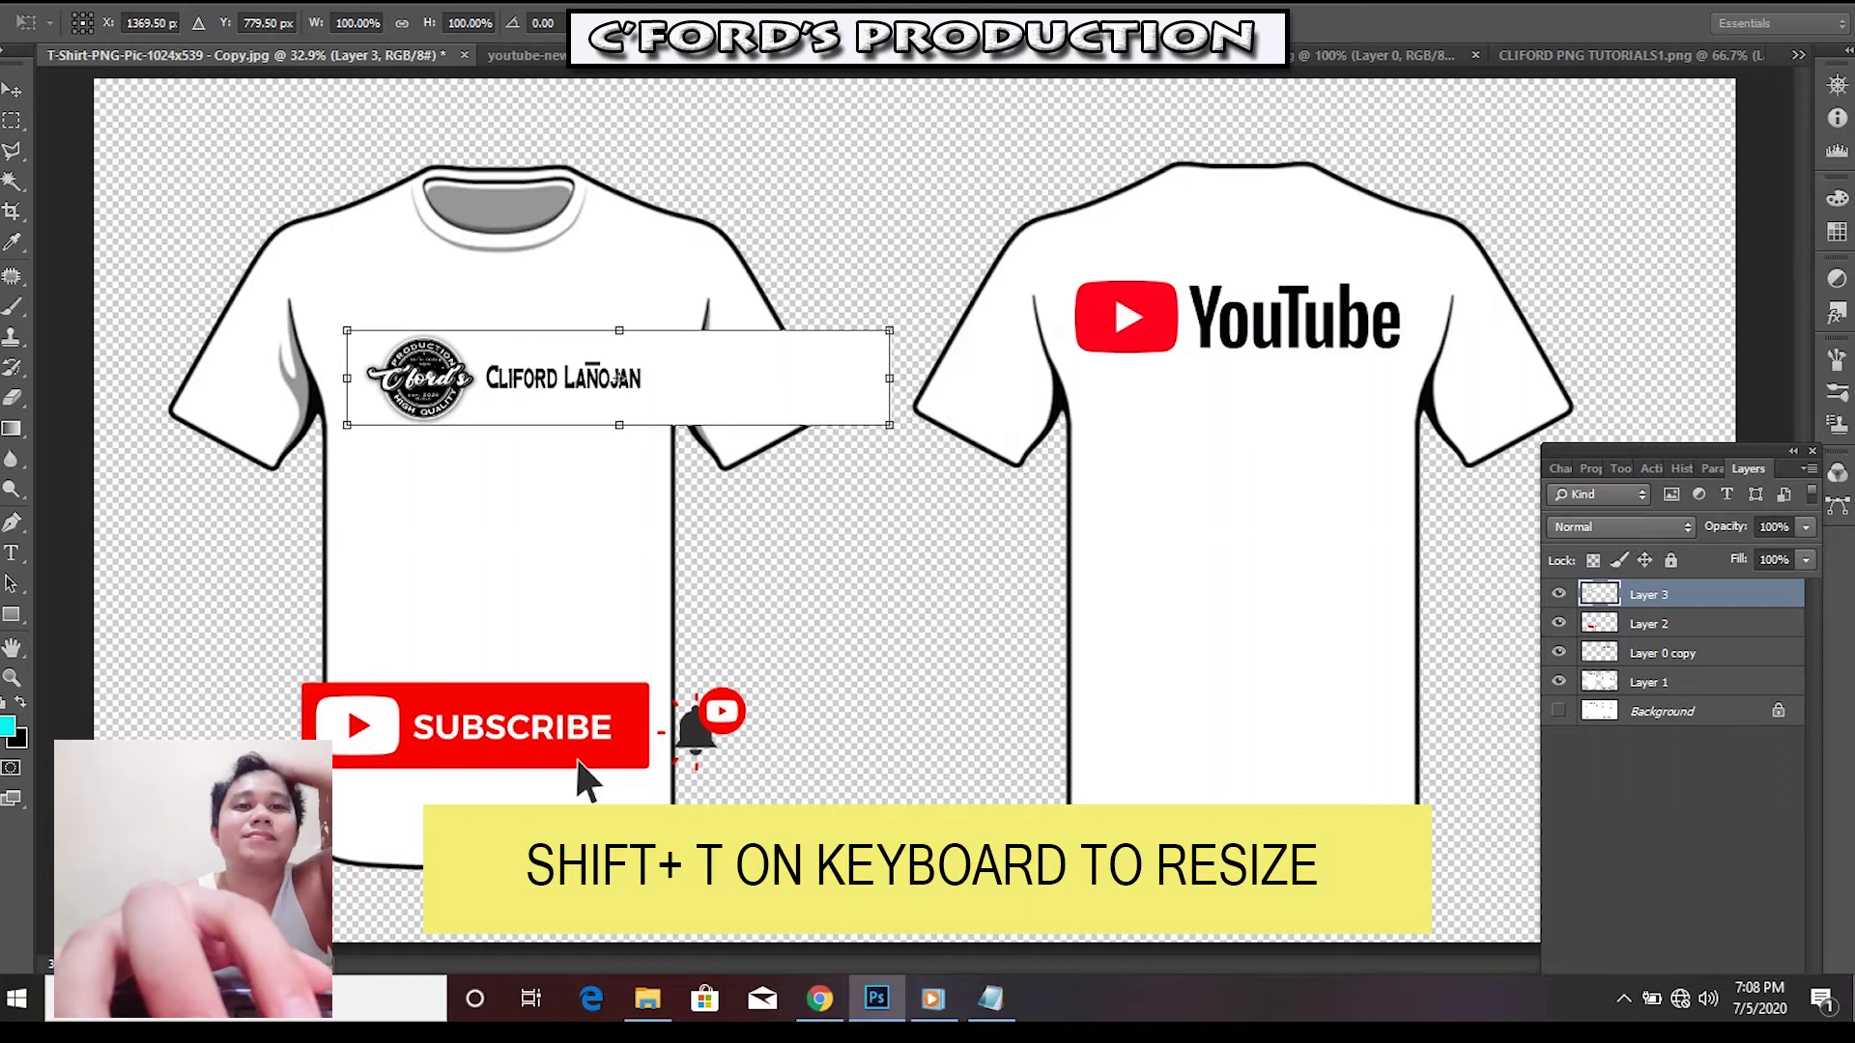
{"action": "left_click_drag", "start_coordinate": [889, 425], "coordinate": [731, 396]}
{"action": "left_click_drag", "start_coordinate": [709, 393], "coordinate": [649, 383]}
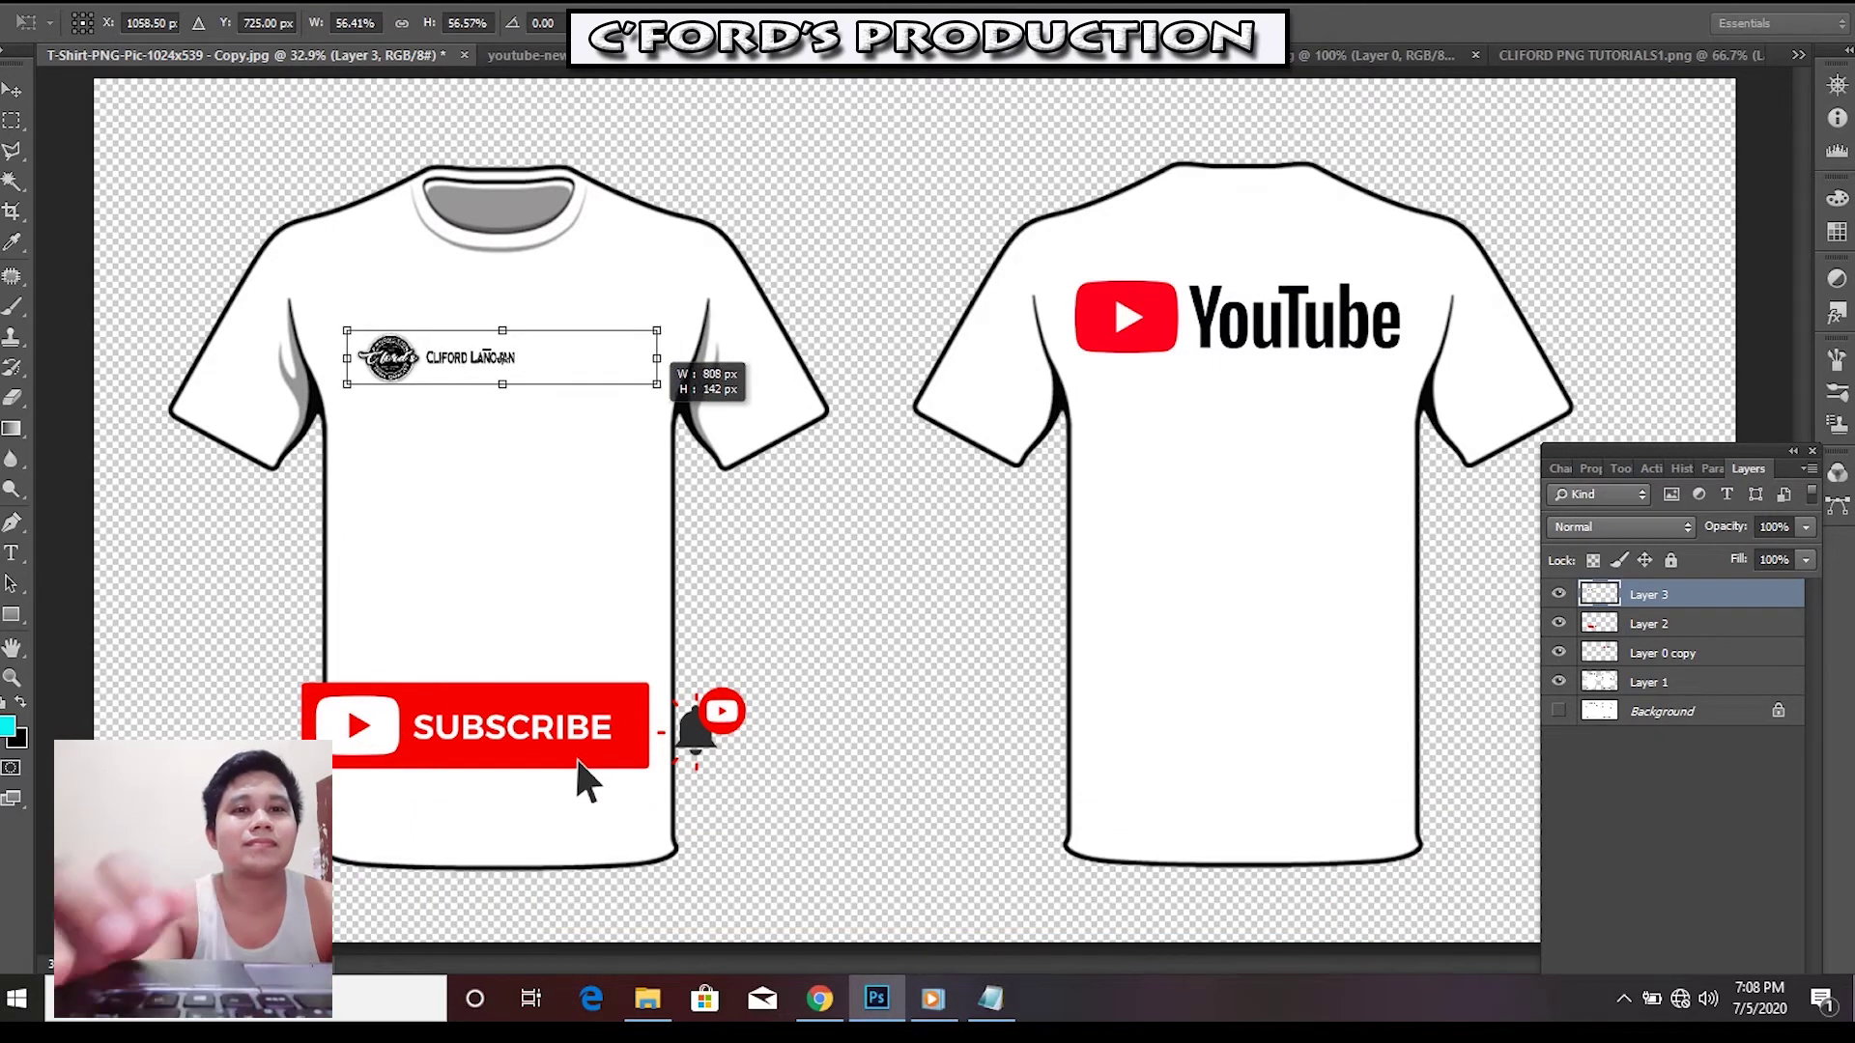
{"action": "left_click_drag", "start_coordinate": [649, 383], "coordinate": [660, 385]}
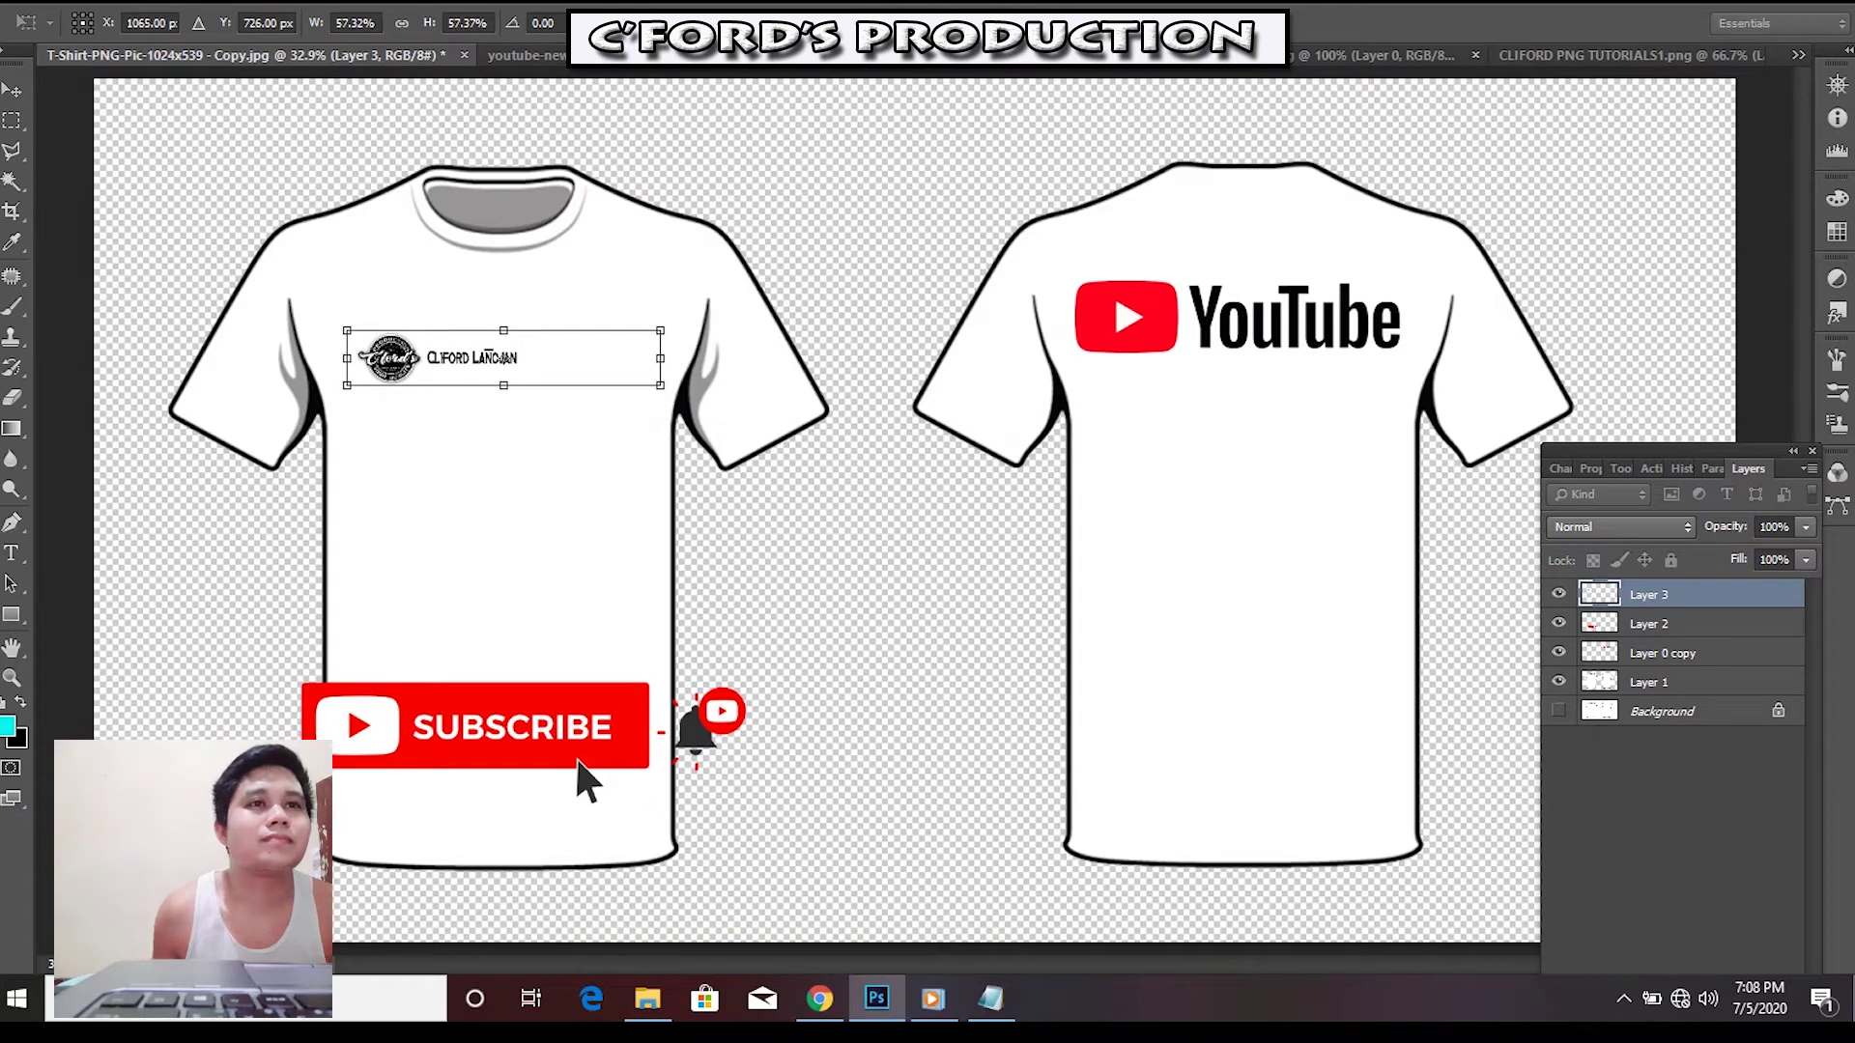
{"action": "key", "text": "Return"}
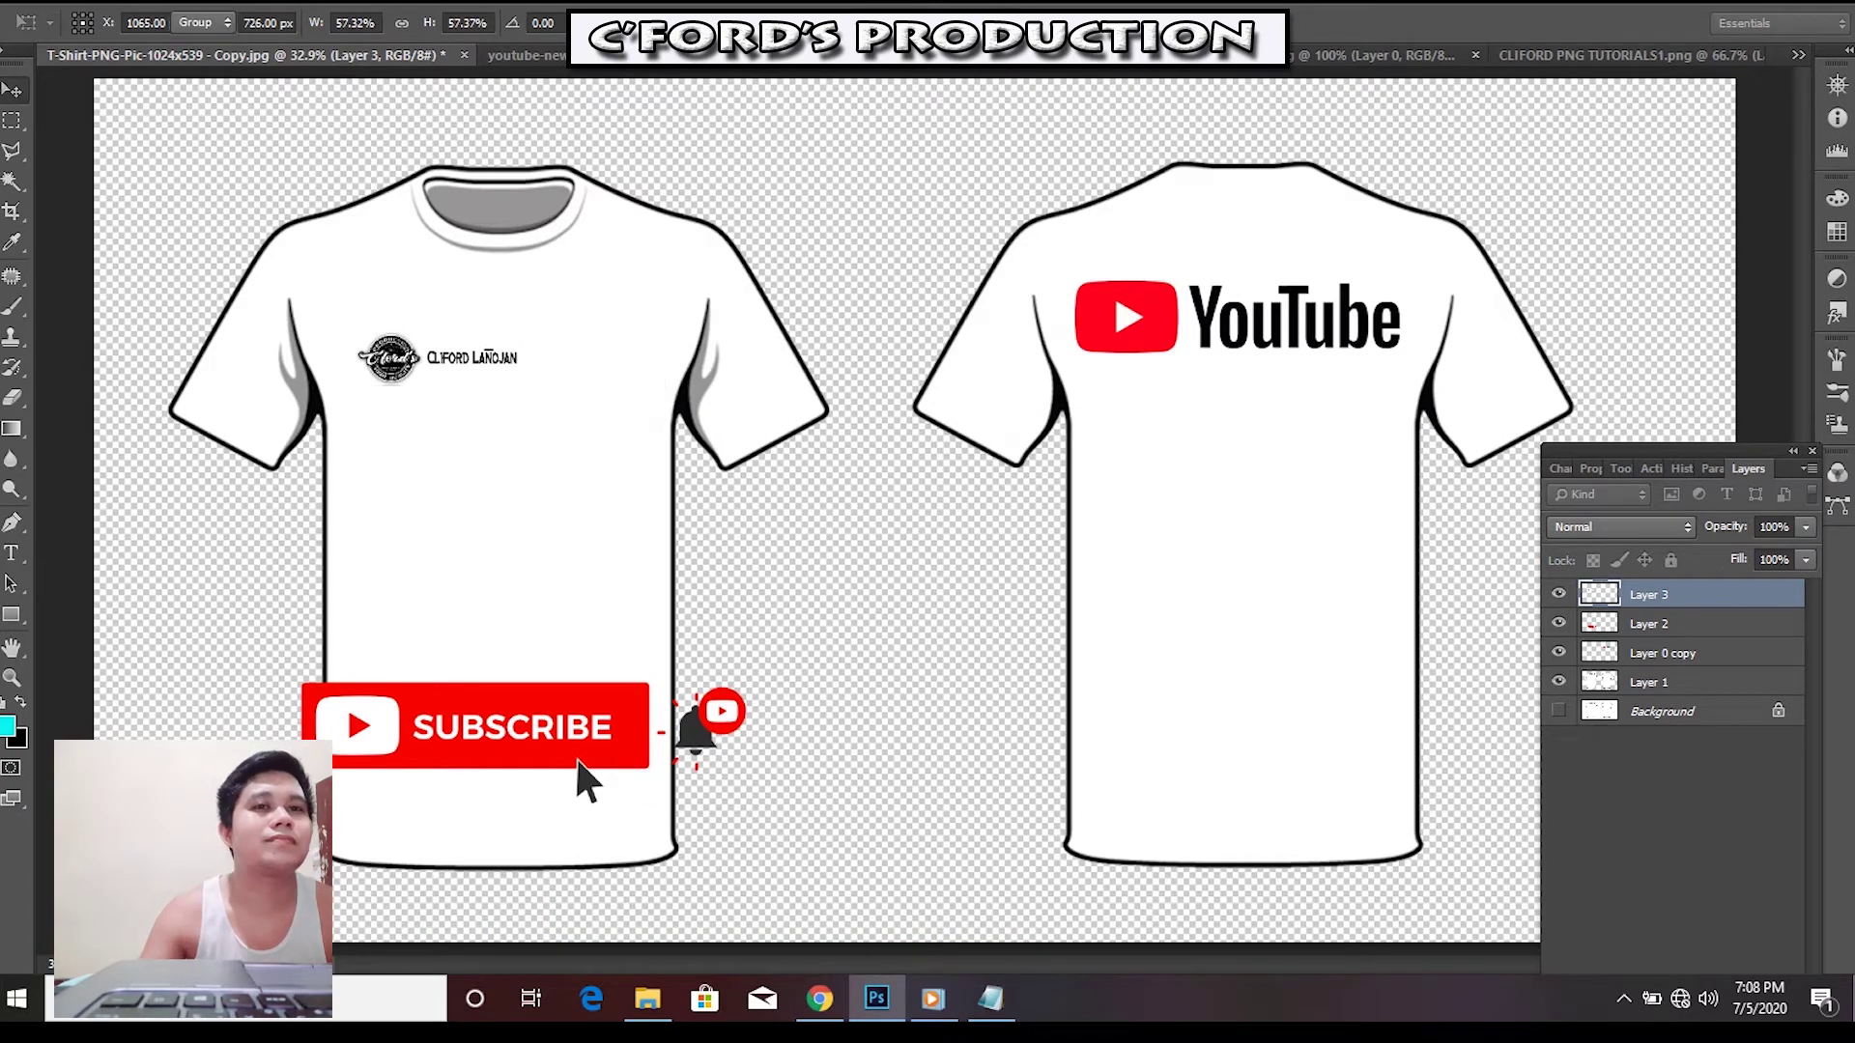
- Resize the chest logo taller and wider, then move it about 60 px right
{"action": "key", "text": "ctrl+t"}
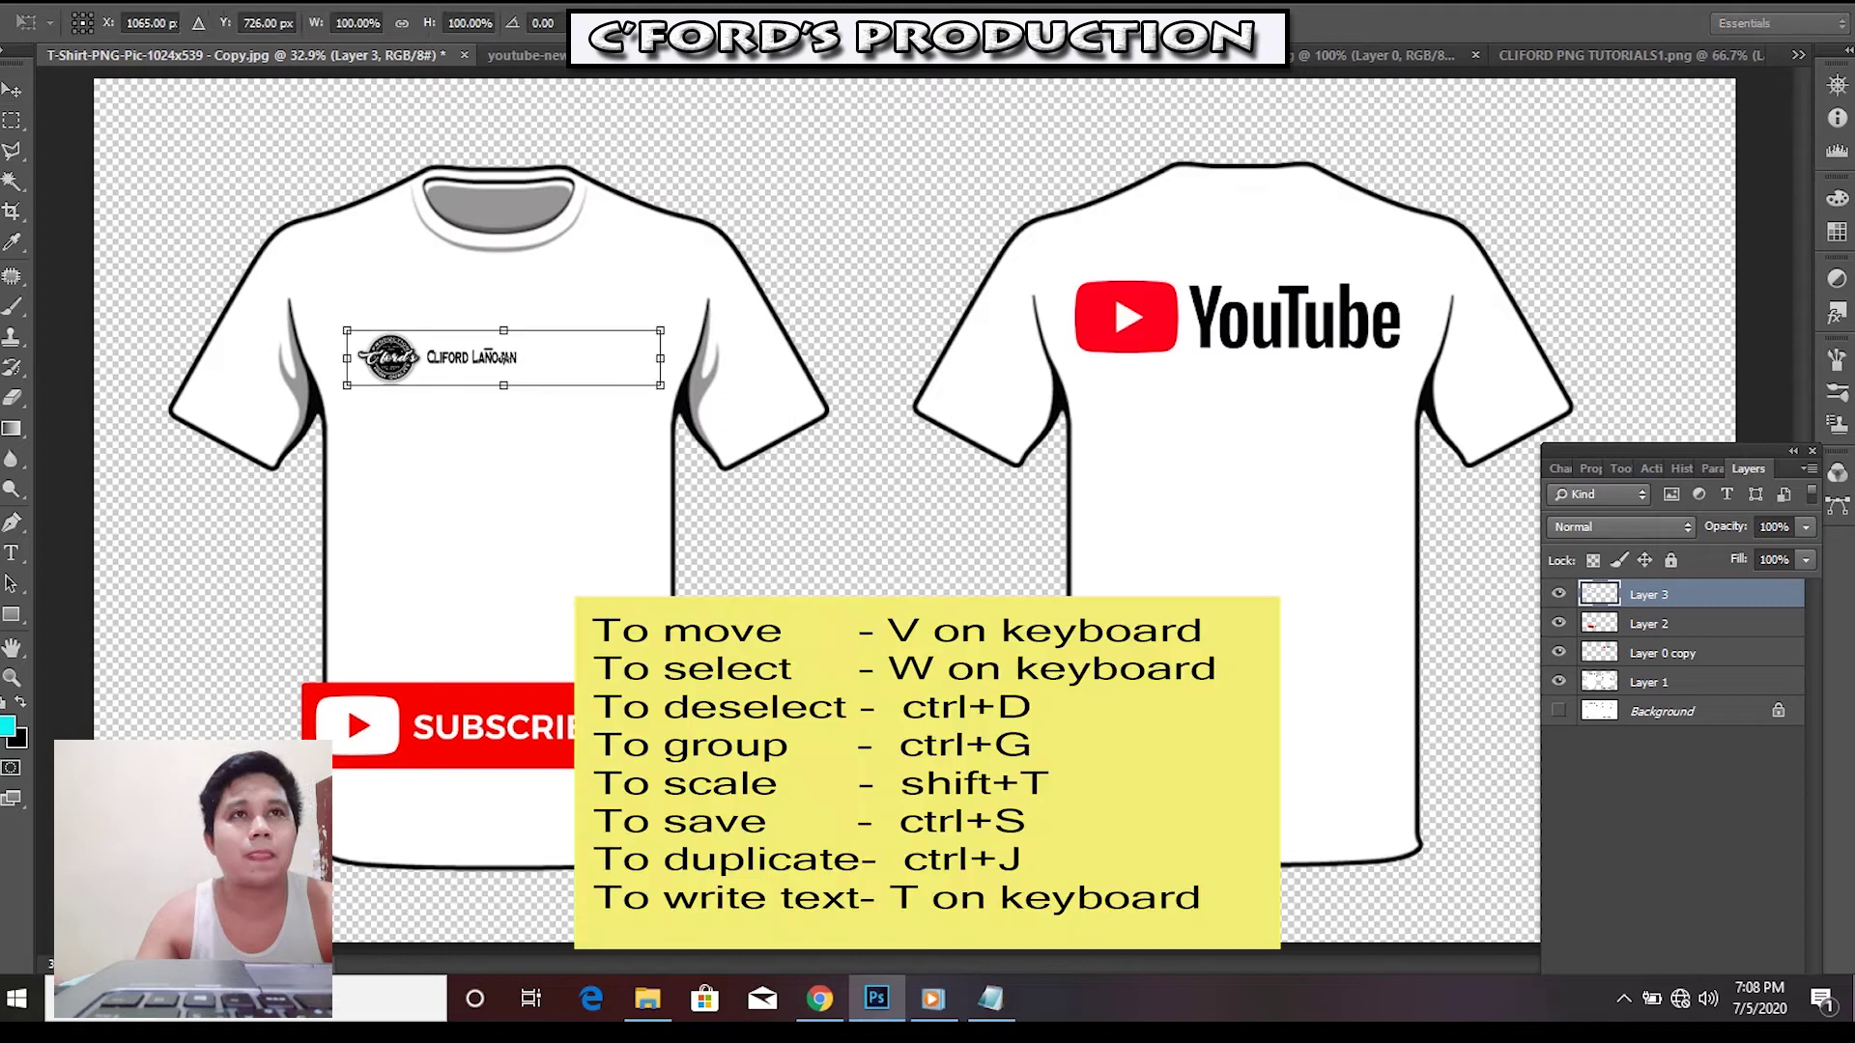
{"action": "mouse_move", "coordinate": [660, 334]}
{"action": "left_mouse_down"}
{"action": "mouse_move", "coordinate": [746, 316]}
{"action": "mouse_move", "coordinate": [652, 332]}
{"action": "left_mouse_up"}
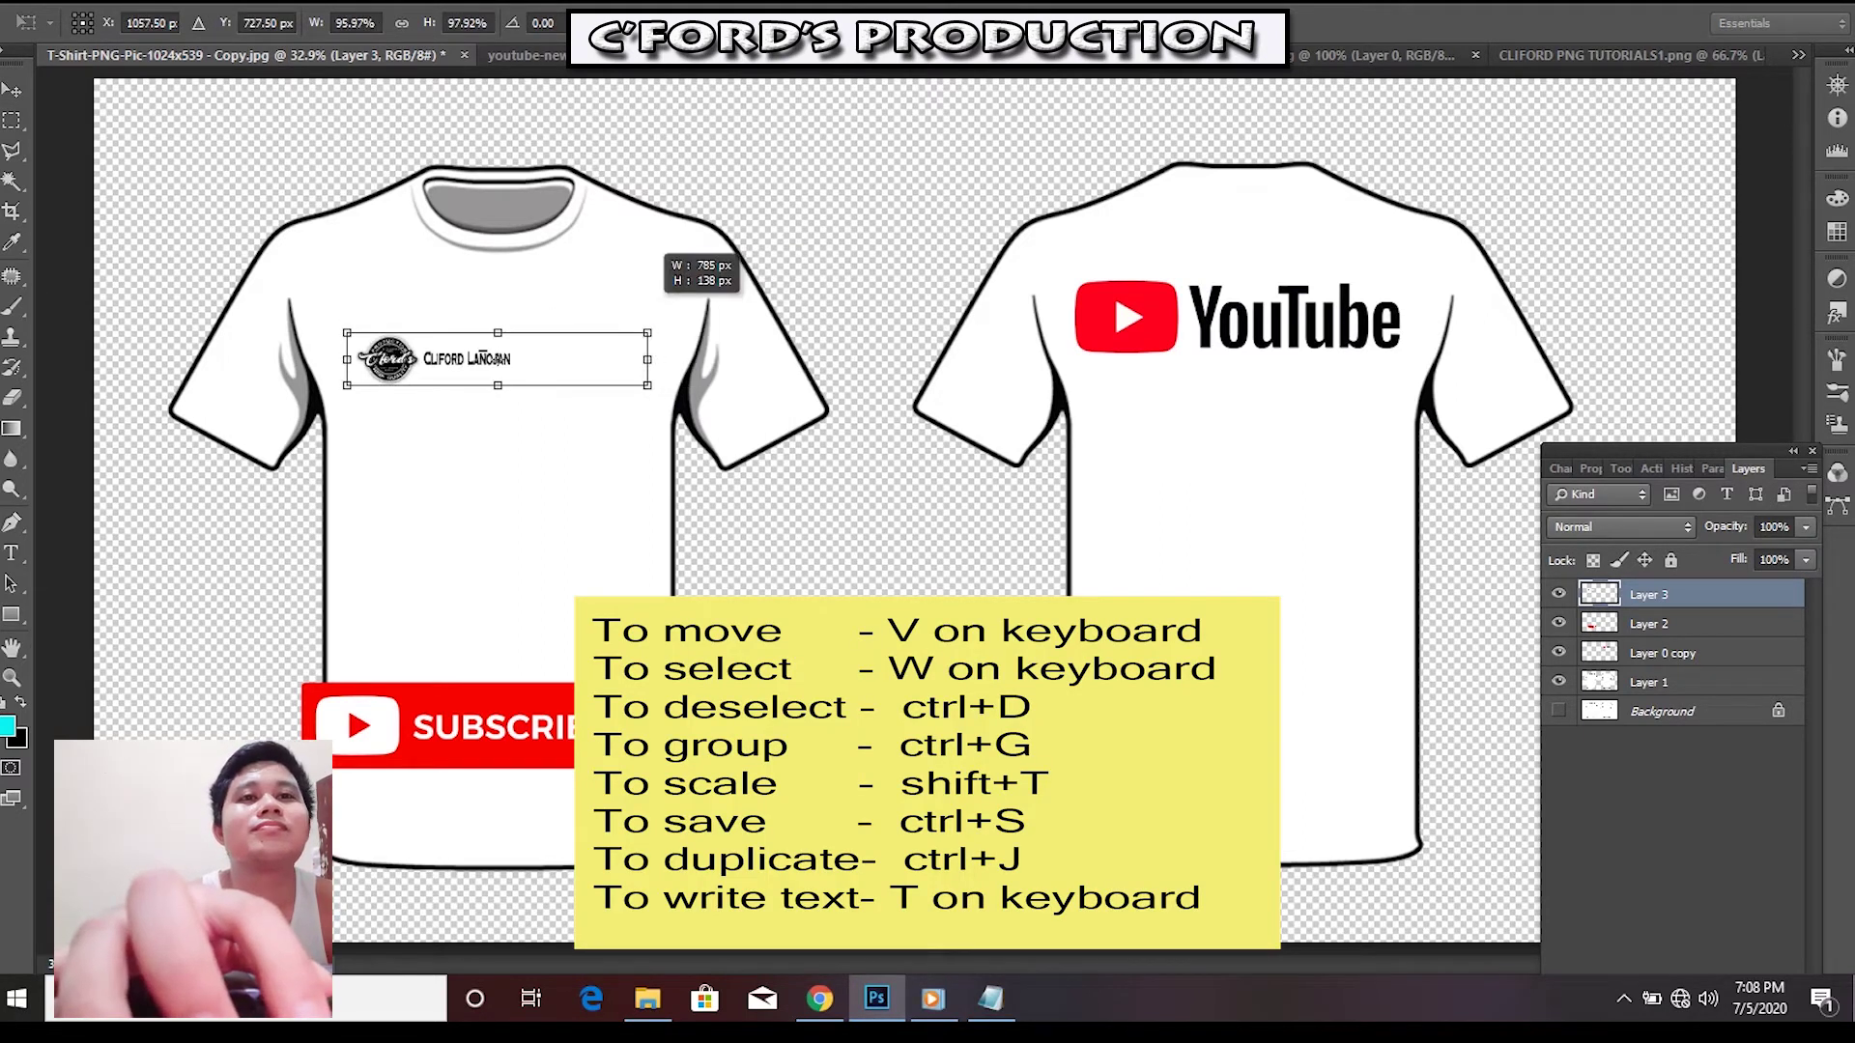
{"action": "left_click_drag", "start_coordinate": [498, 333], "coordinate": [499, 318]}
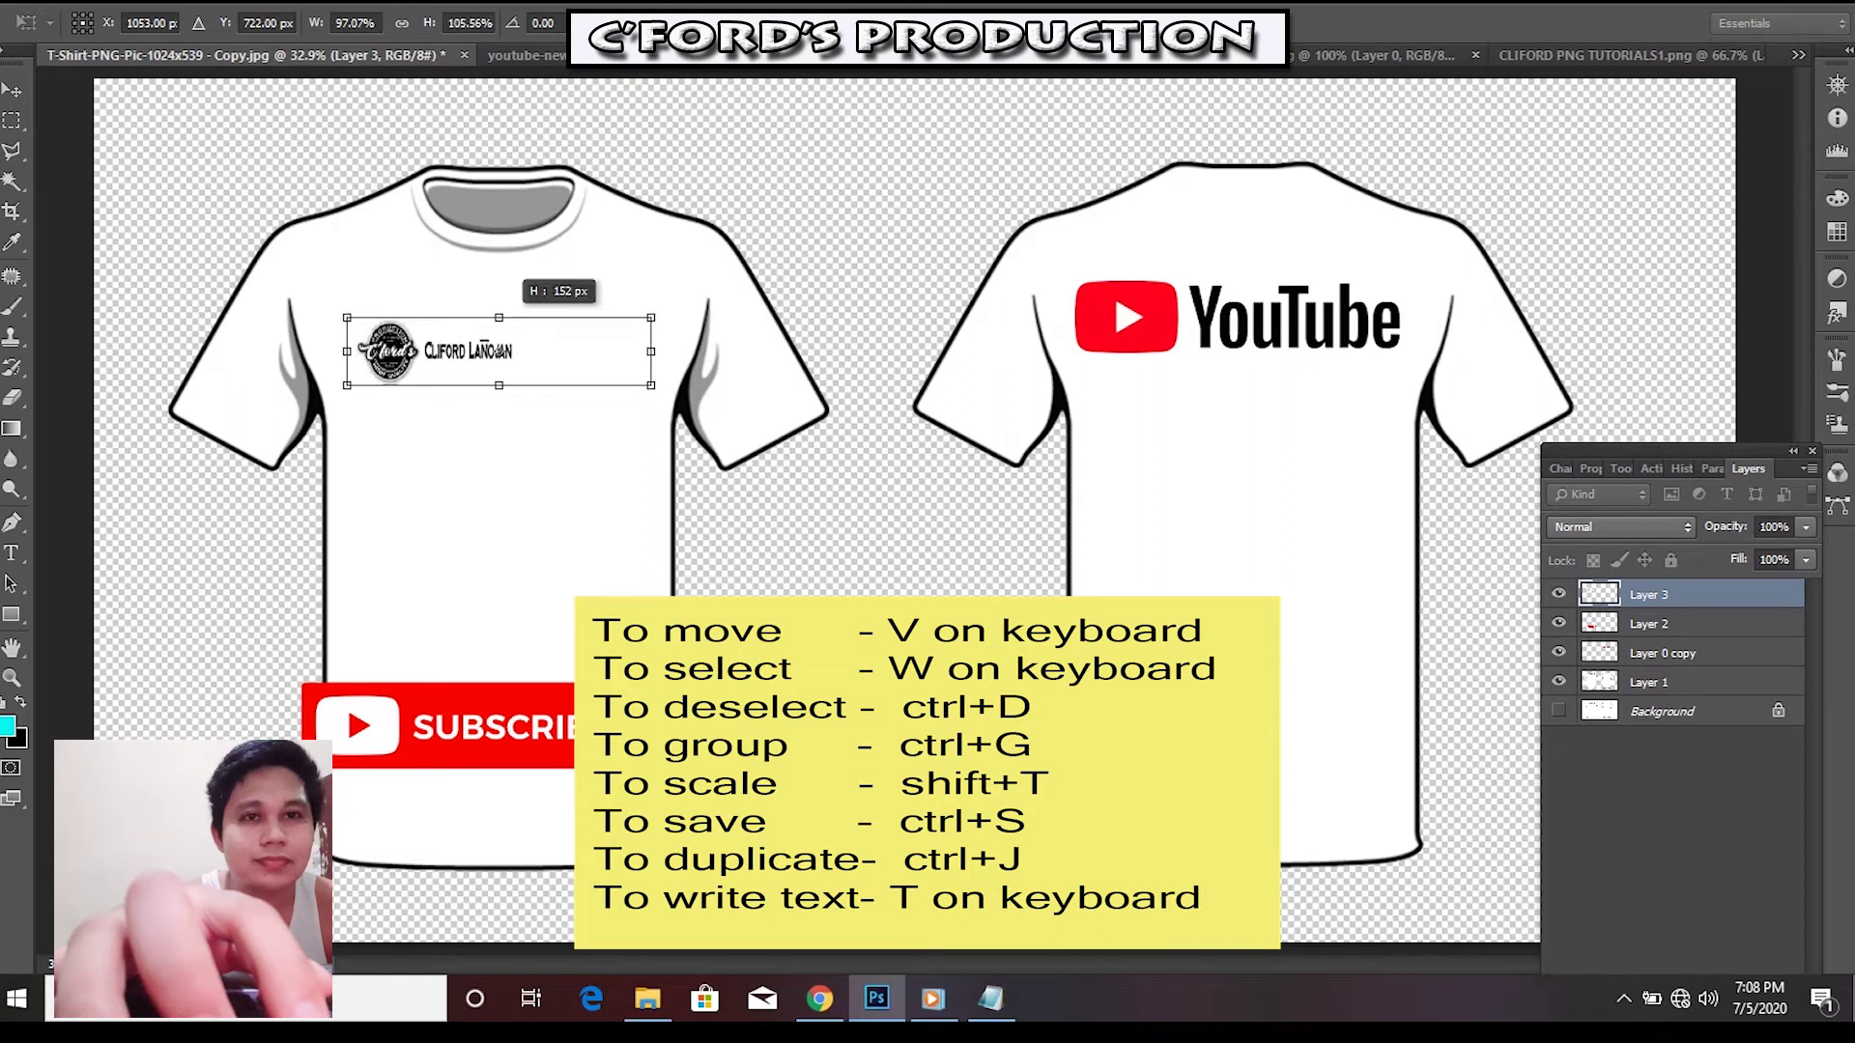
{"action": "mouse_move", "coordinate": [347, 351]}
{"action": "left_mouse_down"}
{"action": "mouse_move", "coordinate": [314, 351]}
{"action": "mouse_move", "coordinate": [285, 391]}
{"action": "left_mouse_up"}
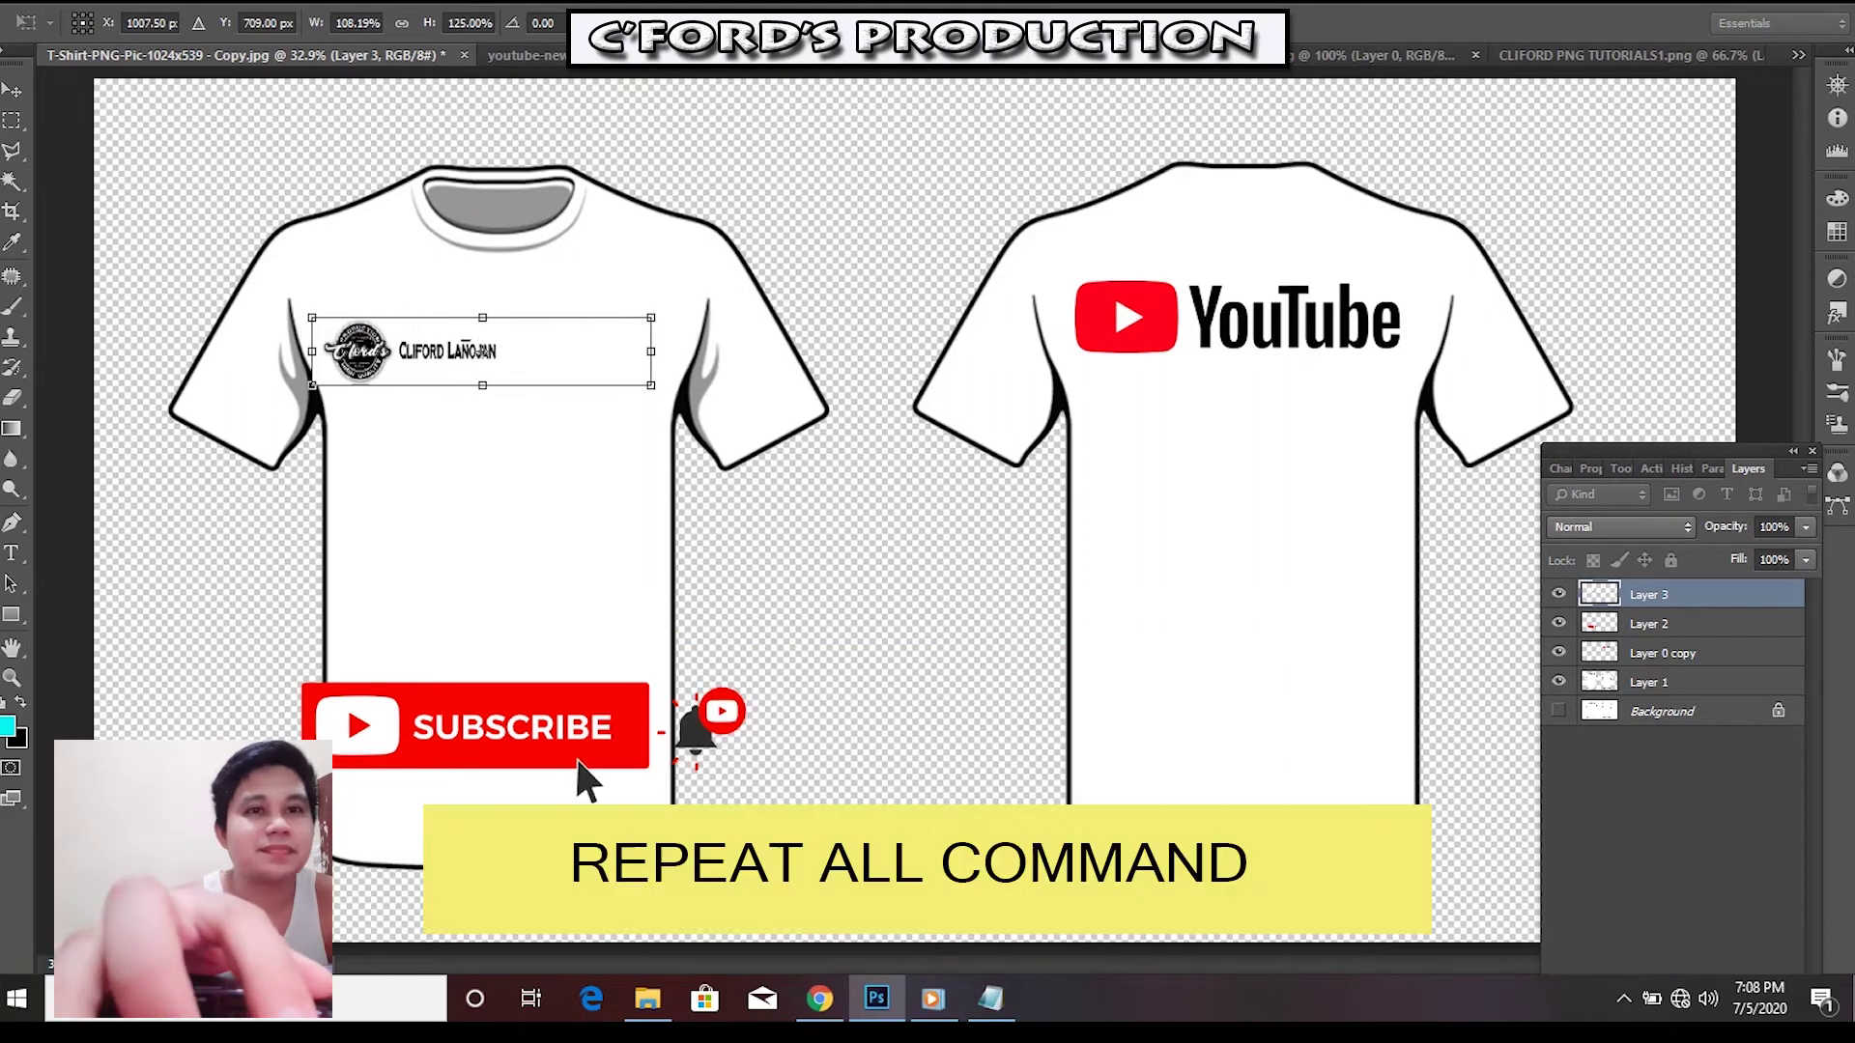
{"action": "left_click_drag", "start_coordinate": [285, 390], "coordinate": [280, 391]}
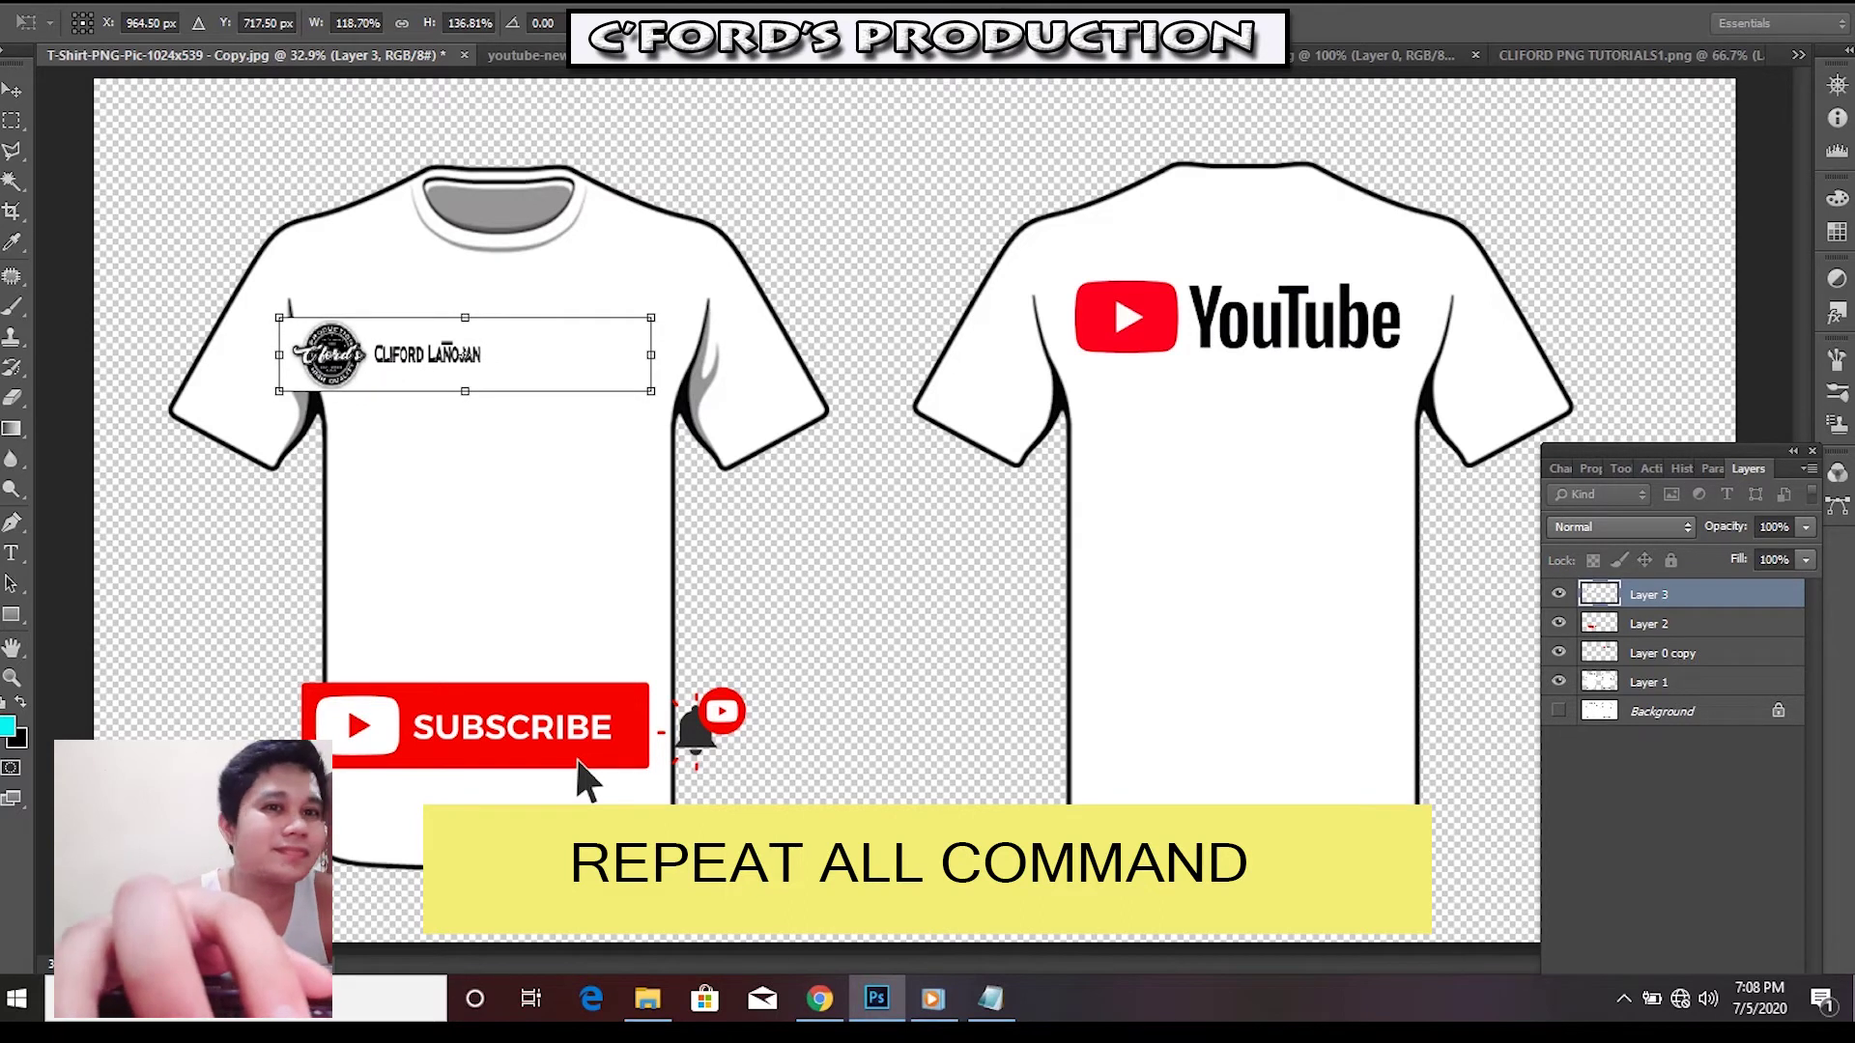
{"action": "key", "text": "Return"}
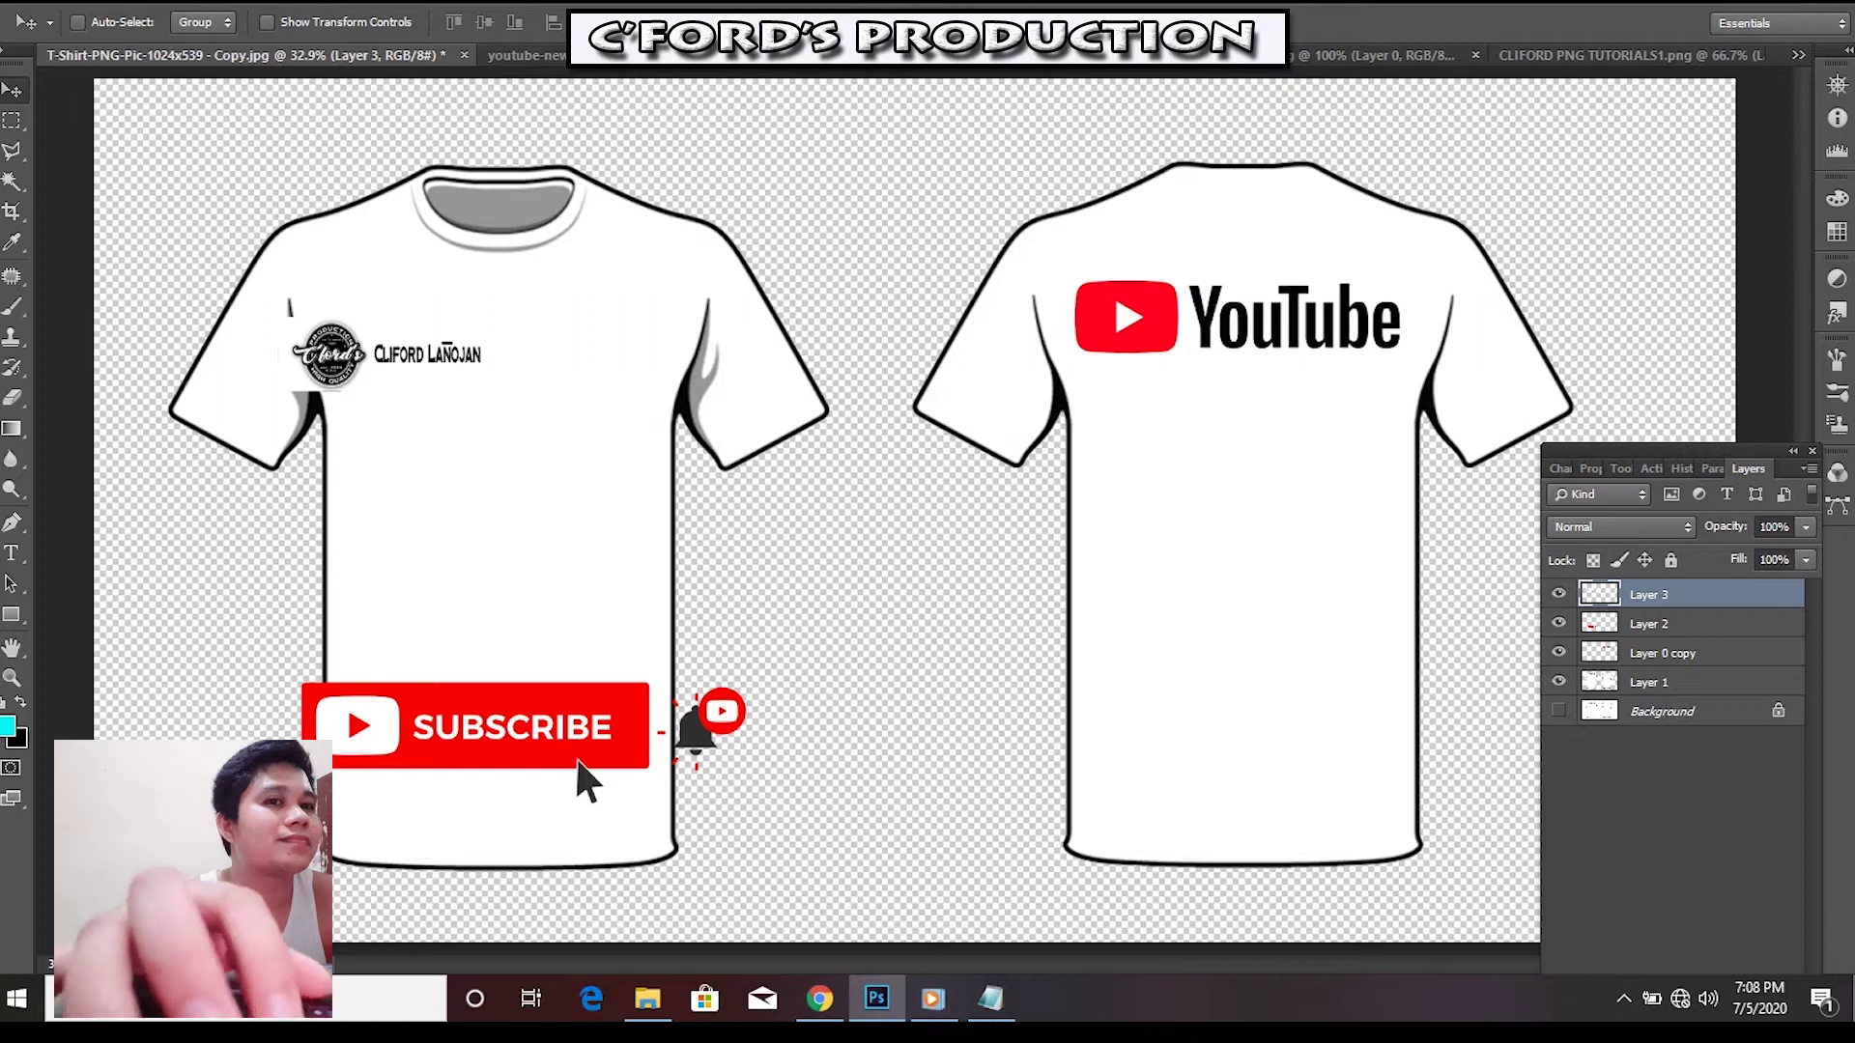
{"action": "left_click_drag", "start_coordinate": [454, 328], "coordinate": [512, 330]}
{"action": "key", "text": "shift+Right"}
{"action": "key", "text": "shift+Right"}
{"action": "key", "text": "shift+Right"}
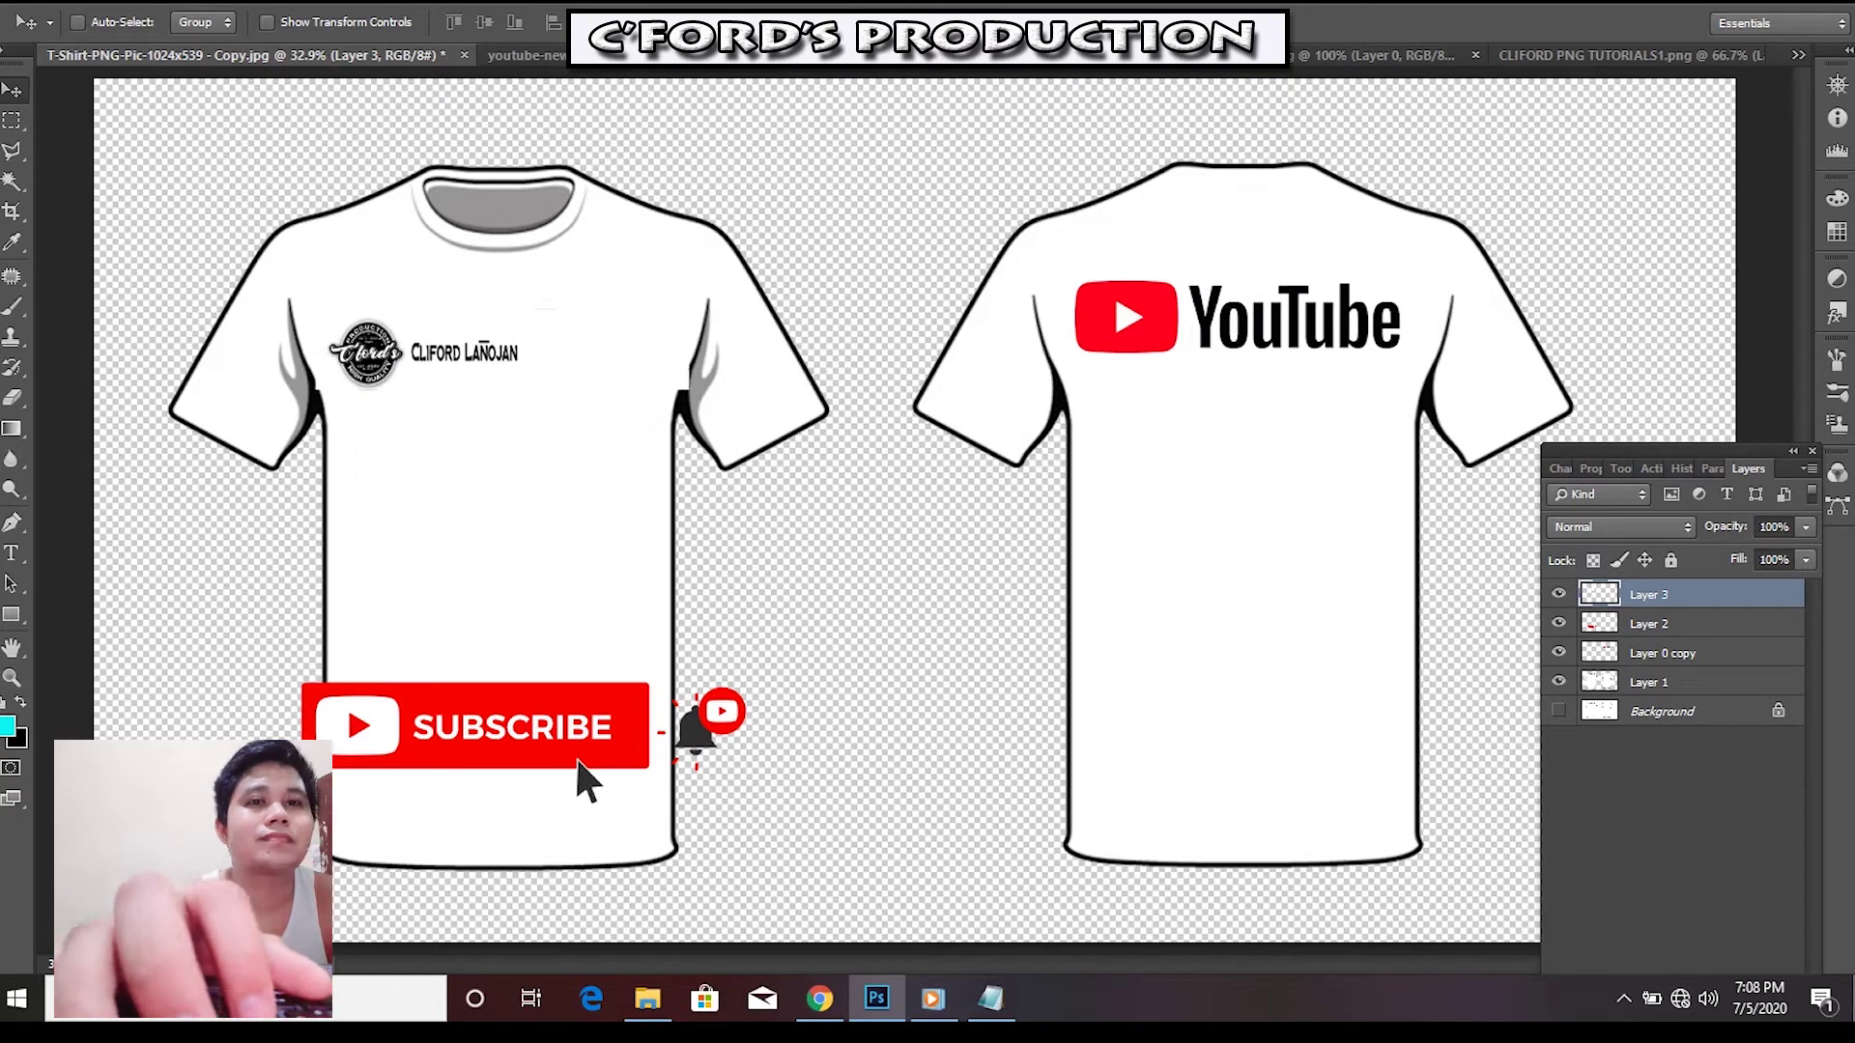
- Undo those adjustments, enlarge the chest logo slightly and nudge it left
{"action": "key", "text": "ctrl+alt+z"}
{"action": "key", "text": "ctrl+alt+z"}
{"action": "key", "text": "ctrl+alt+z"}
{"action": "key", "text": "ctrl+alt+z"}
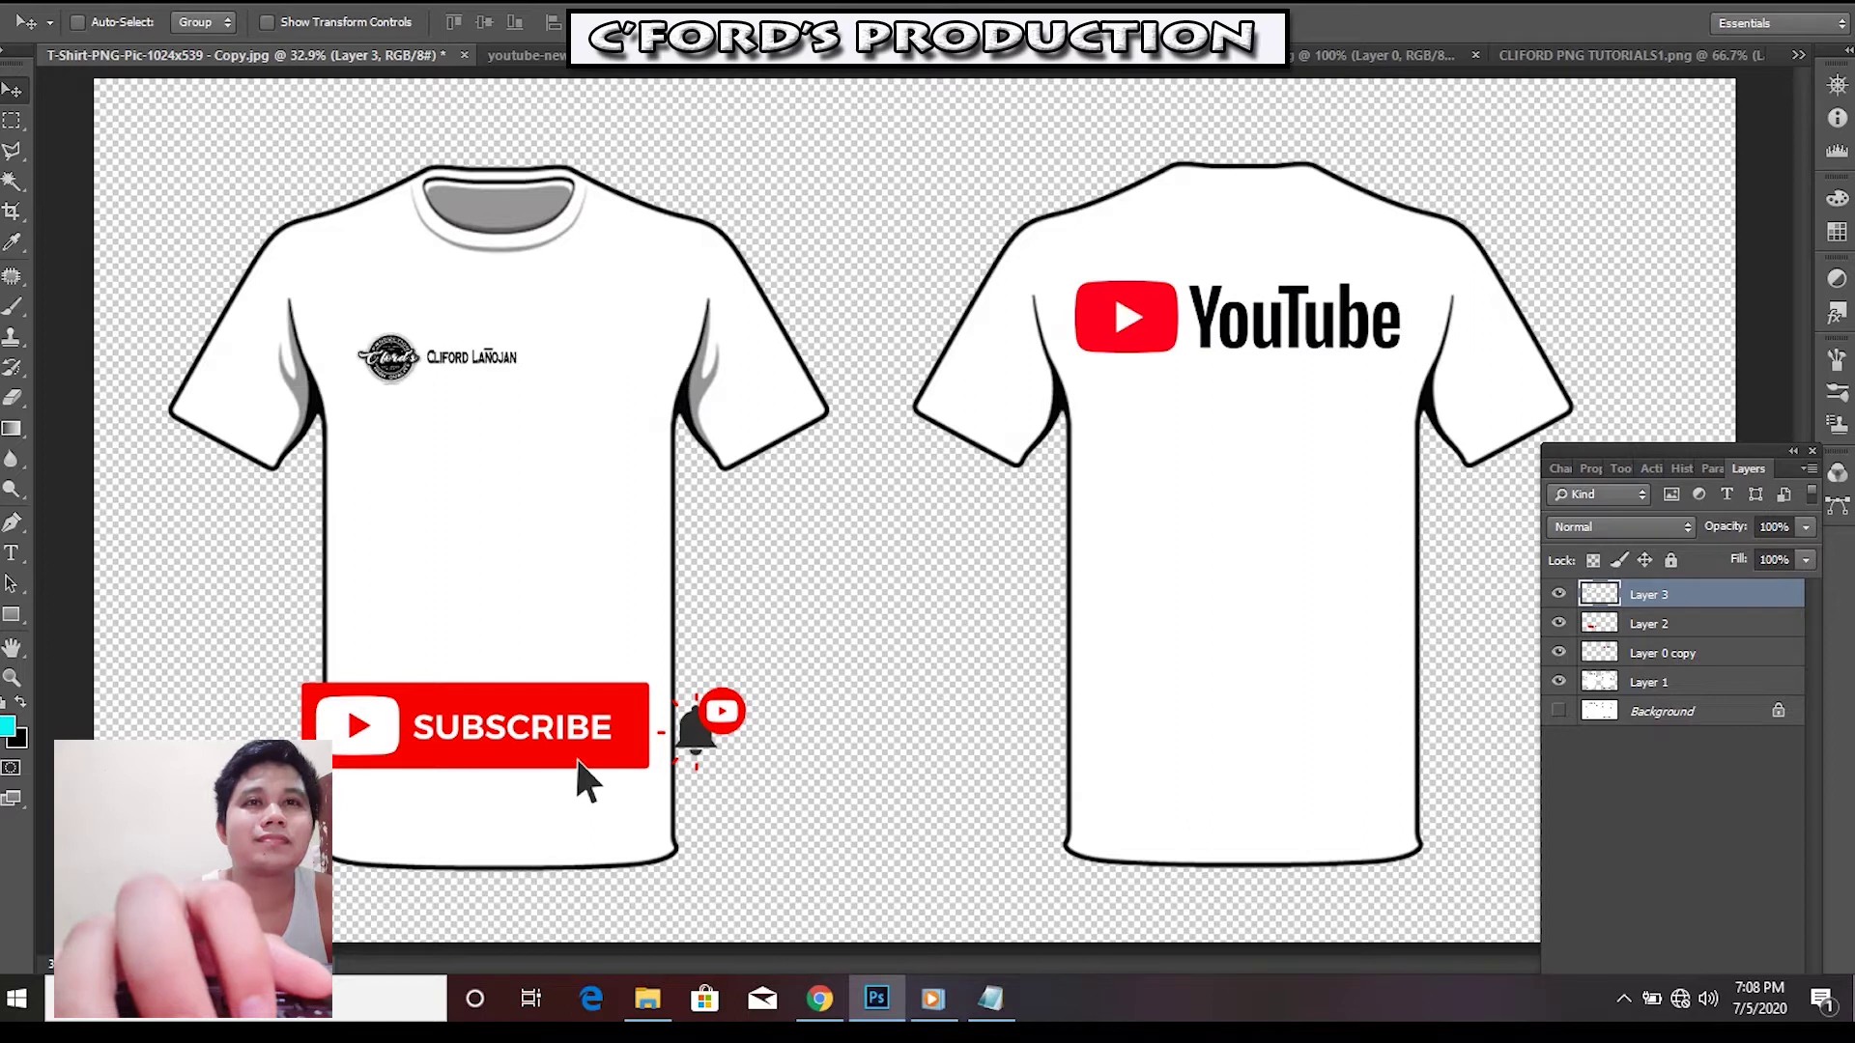
{"action": "key", "text": "ctrl+t"}
{"action": "left_click_drag", "start_coordinate": [660, 330], "coordinate": [676, 329]}
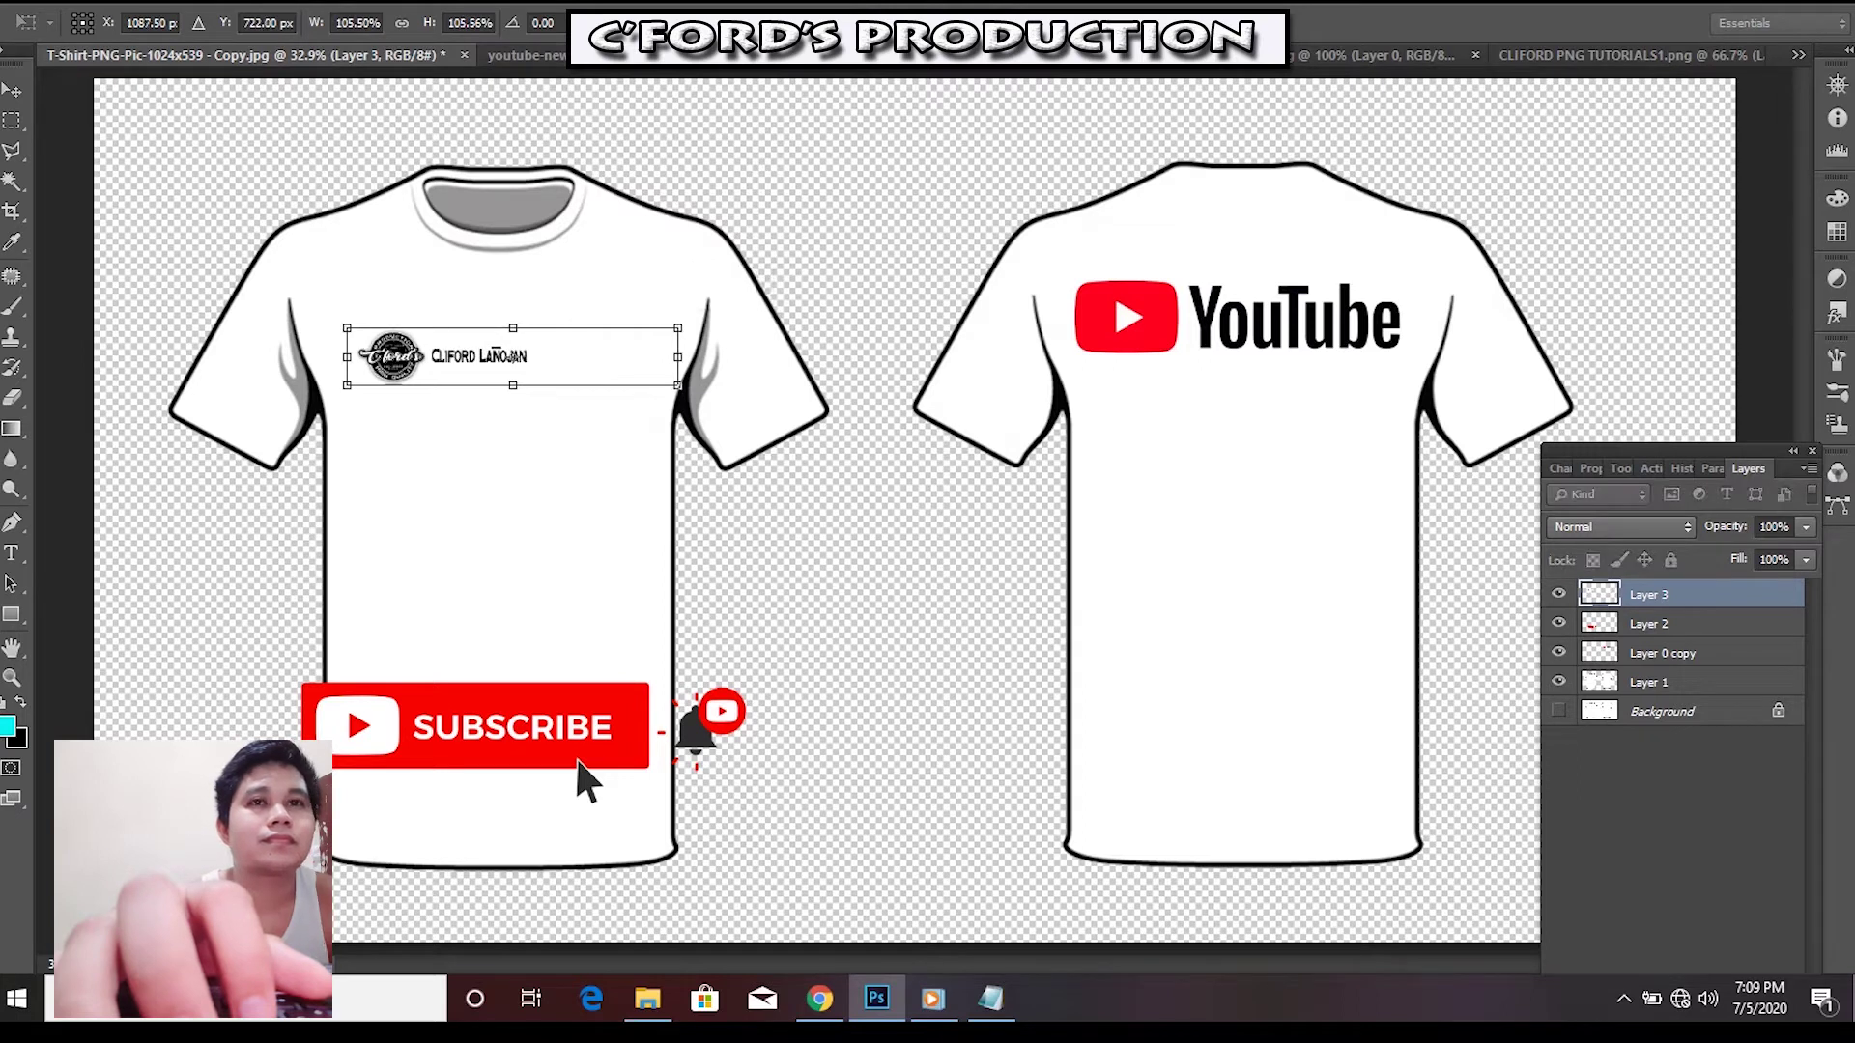
{"action": "key", "text": "Return"}
{"action": "key", "text": "shift+Left"}
{"action": "key", "text": "shift+Left"}
{"action": "key", "text": "shift+Left"}
{"action": "key", "text": "shift+Left"}
{"action": "key", "text": "shift+Left"}
{"action": "key", "text": "shift+Left"}
{"action": "key", "text": "shift+Left"}
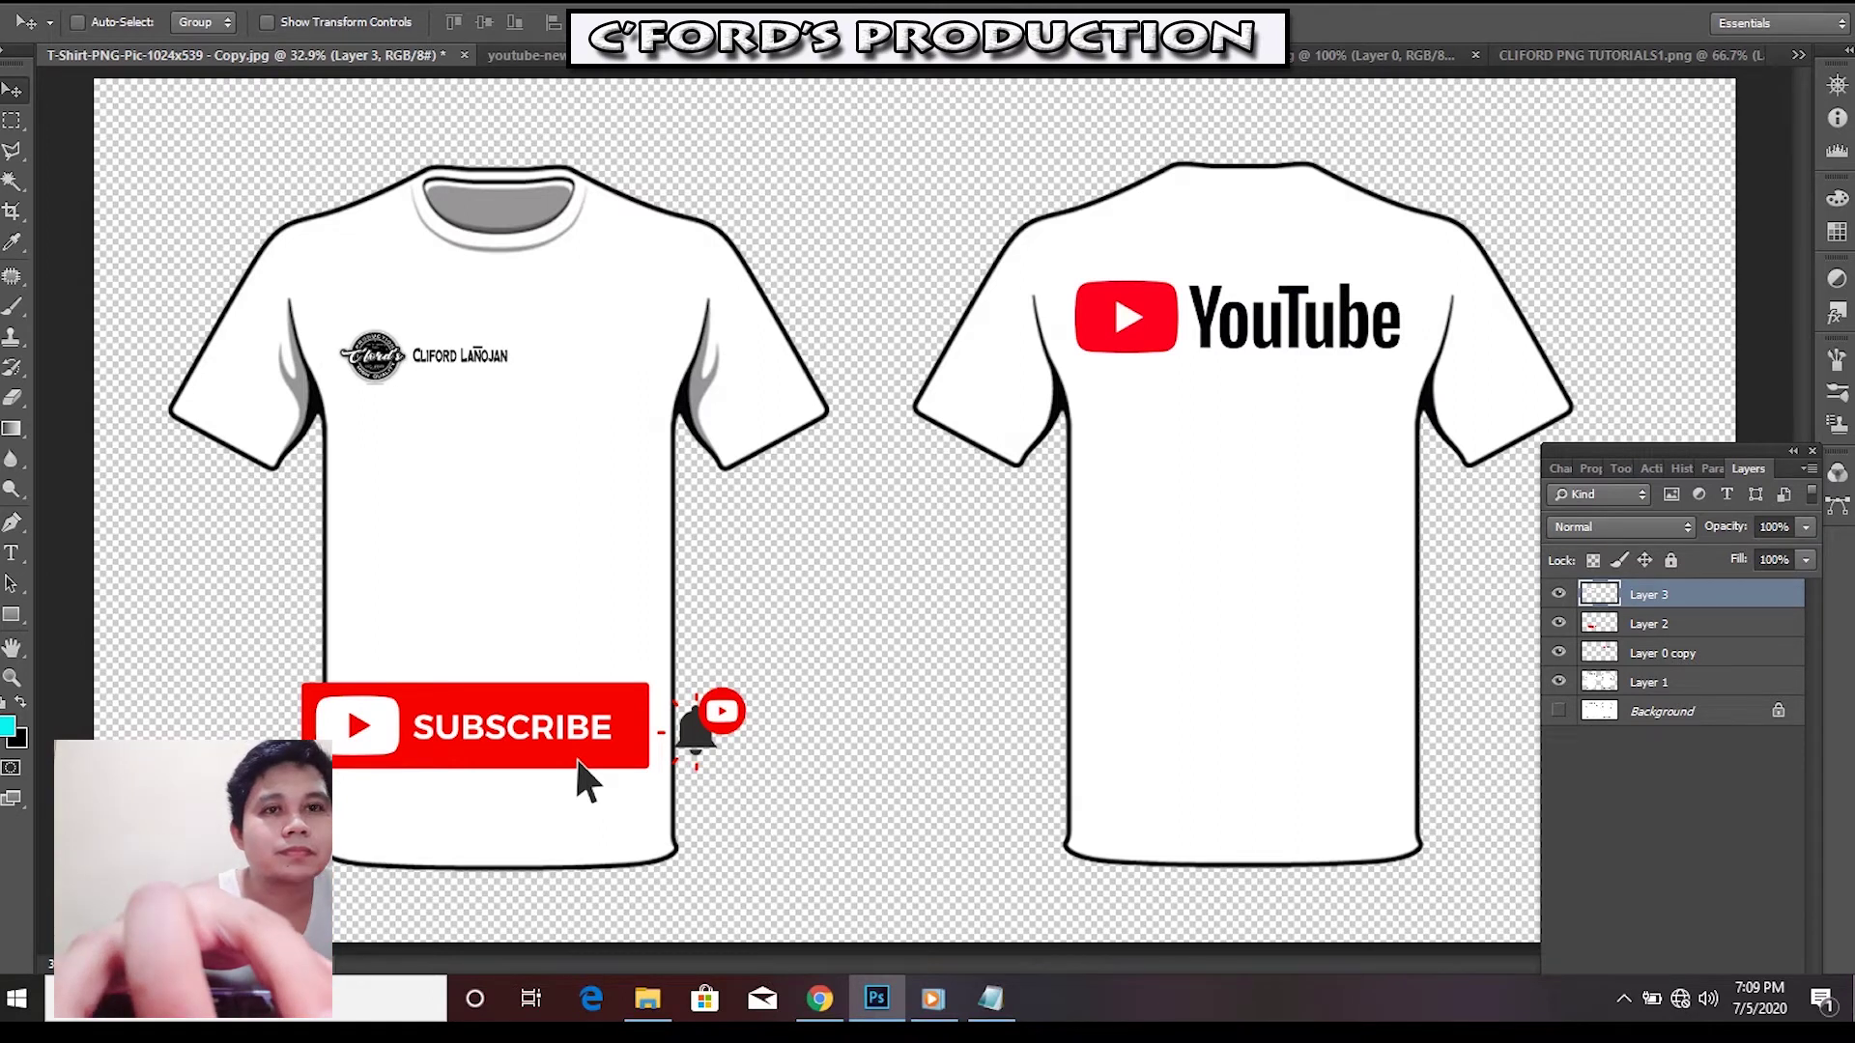
- Shrink the Subscribe button with Free Transform and apply the resize
{"action": "left_click", "coordinate": [576, 756], "text": "ctrl"}
{"action": "key", "text": "ctrl+t"}
{"action": "mouse_move", "coordinate": [576, 755]}
{"action": "left_mouse_down"}
{"action": "mouse_move", "coordinate": [681, 720]}
{"action": "mouse_move", "coordinate": [575, 427]}
{"action": "mouse_move", "coordinate": [617, 387]}
{"action": "mouse_move", "coordinate": [624, 530]}
{"action": "mouse_move", "coordinate": [679, 573]}
{"action": "left_mouse_up"}
{"action": "key", "text": "v"}
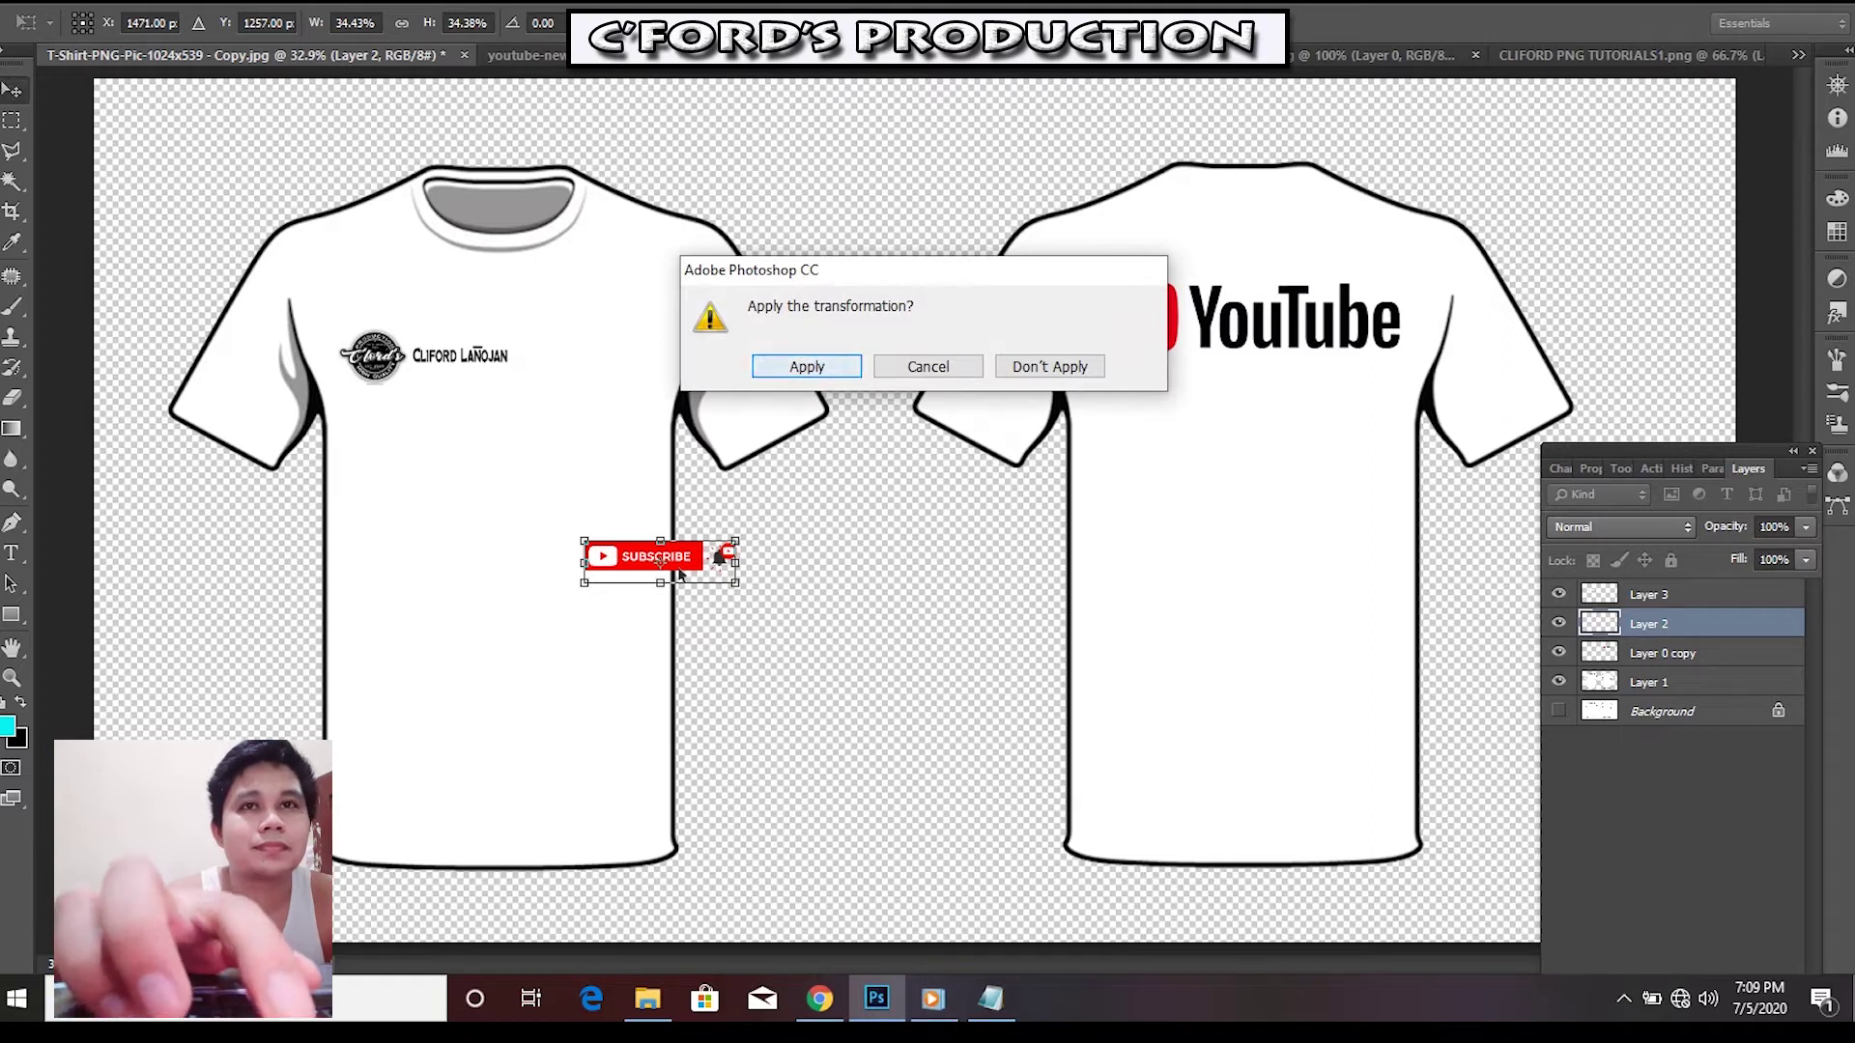
{"action": "key", "text": "Return"}
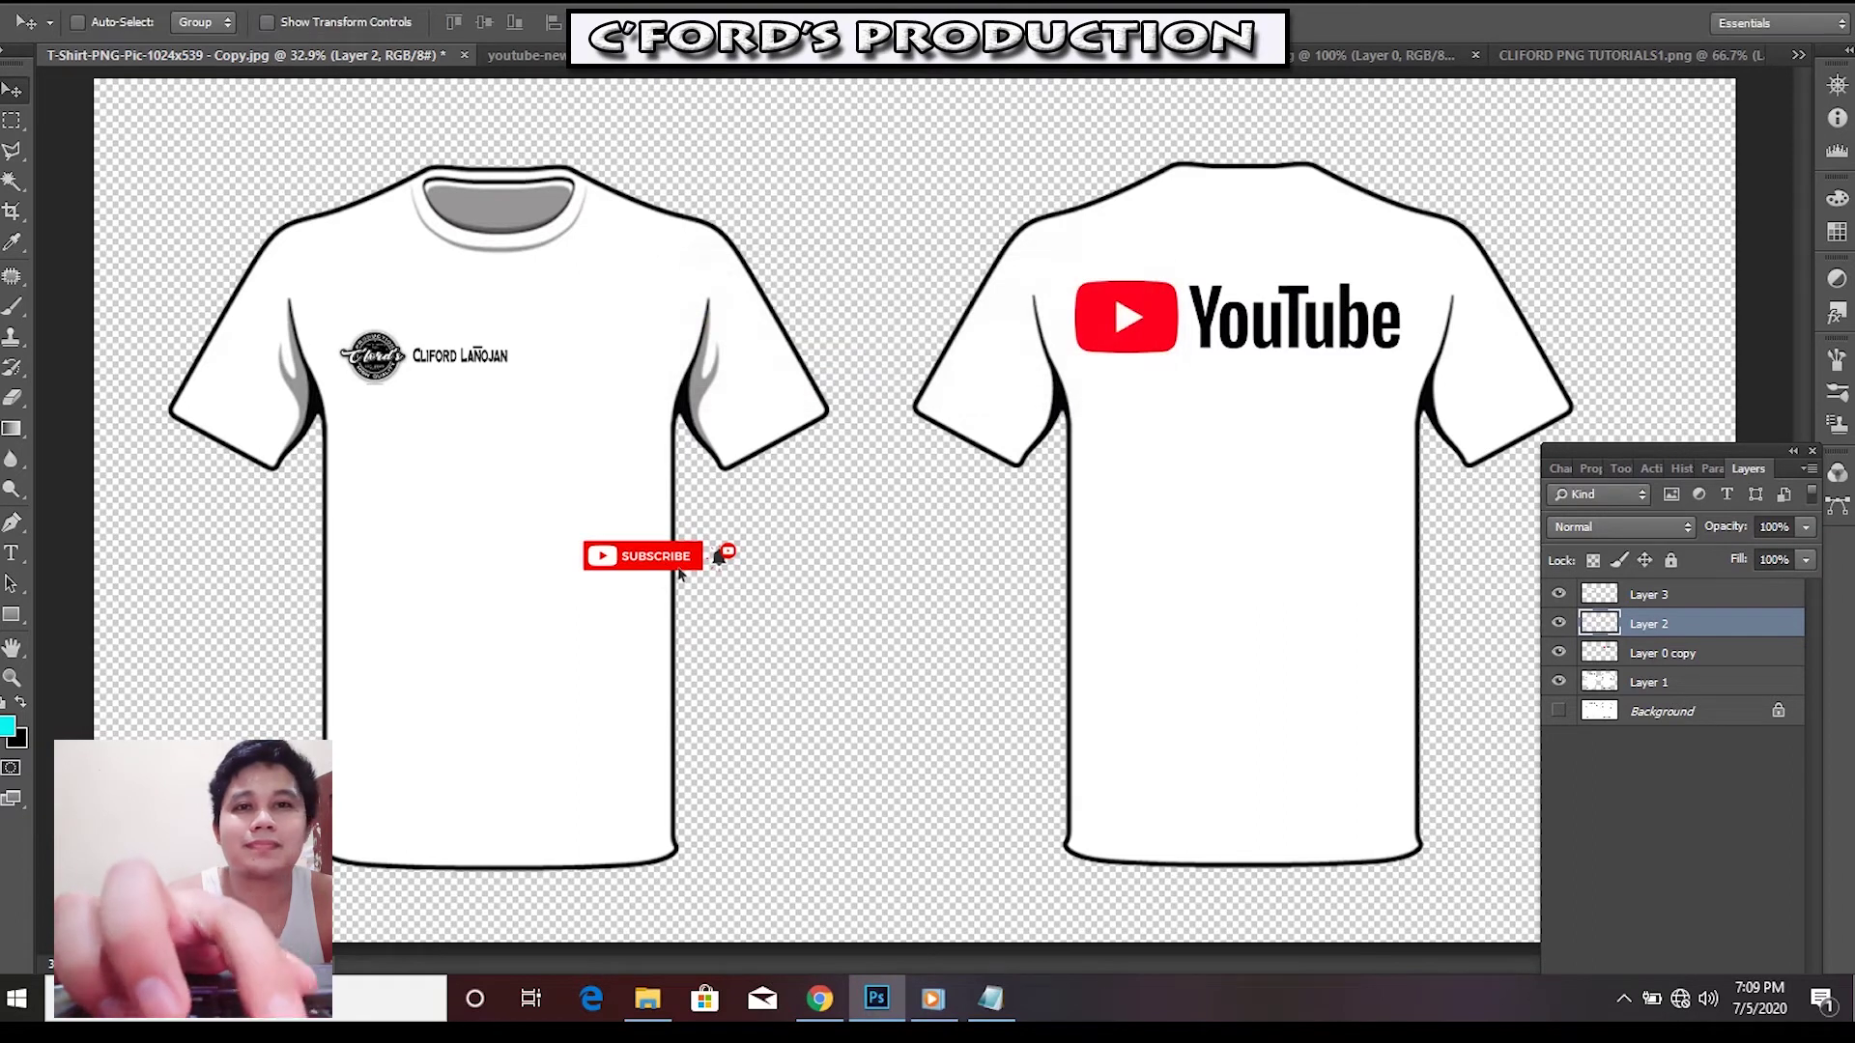
- Move Layer 0 copy above Layer 2, undoing and redoing stray logo moves
{"action": "key", "text": "alt+bracketleft"}
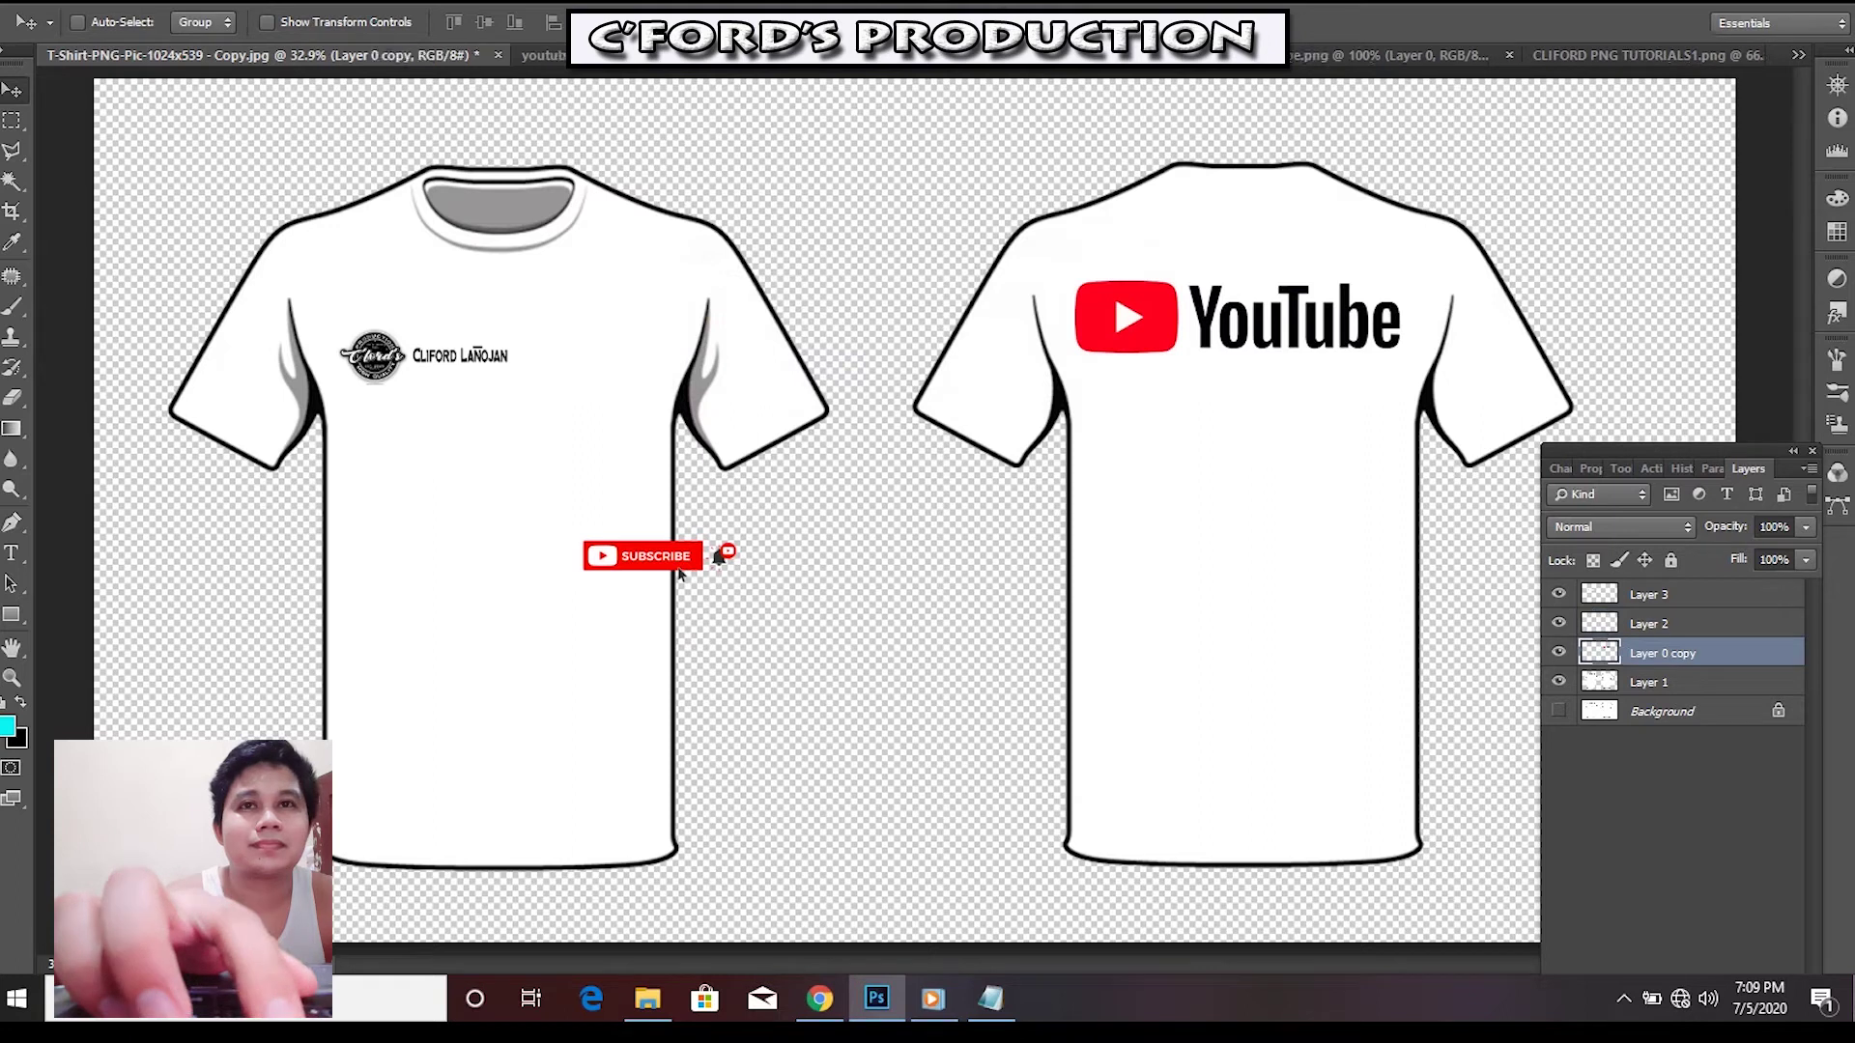
{"action": "key", "text": "ctrl+bracketright"}
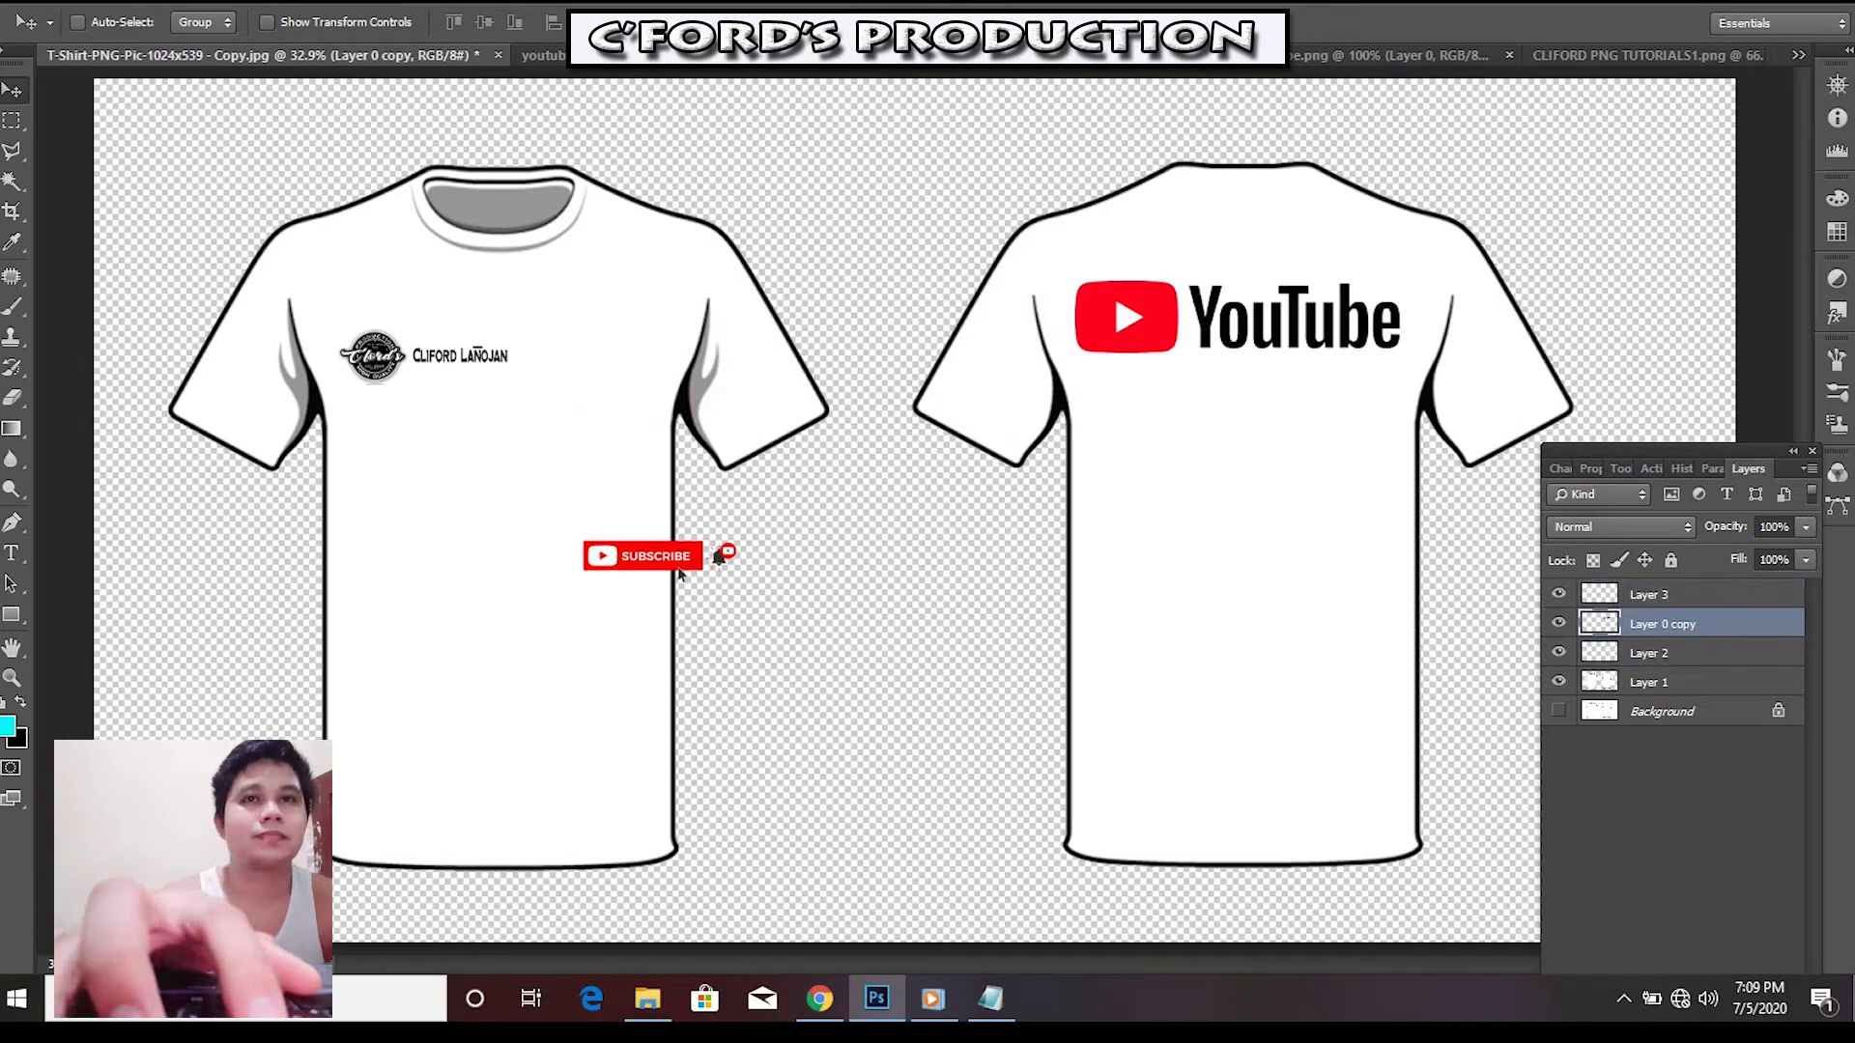
{"action": "left_click_drag", "start_coordinate": [676, 503], "coordinate": [646, 418]}
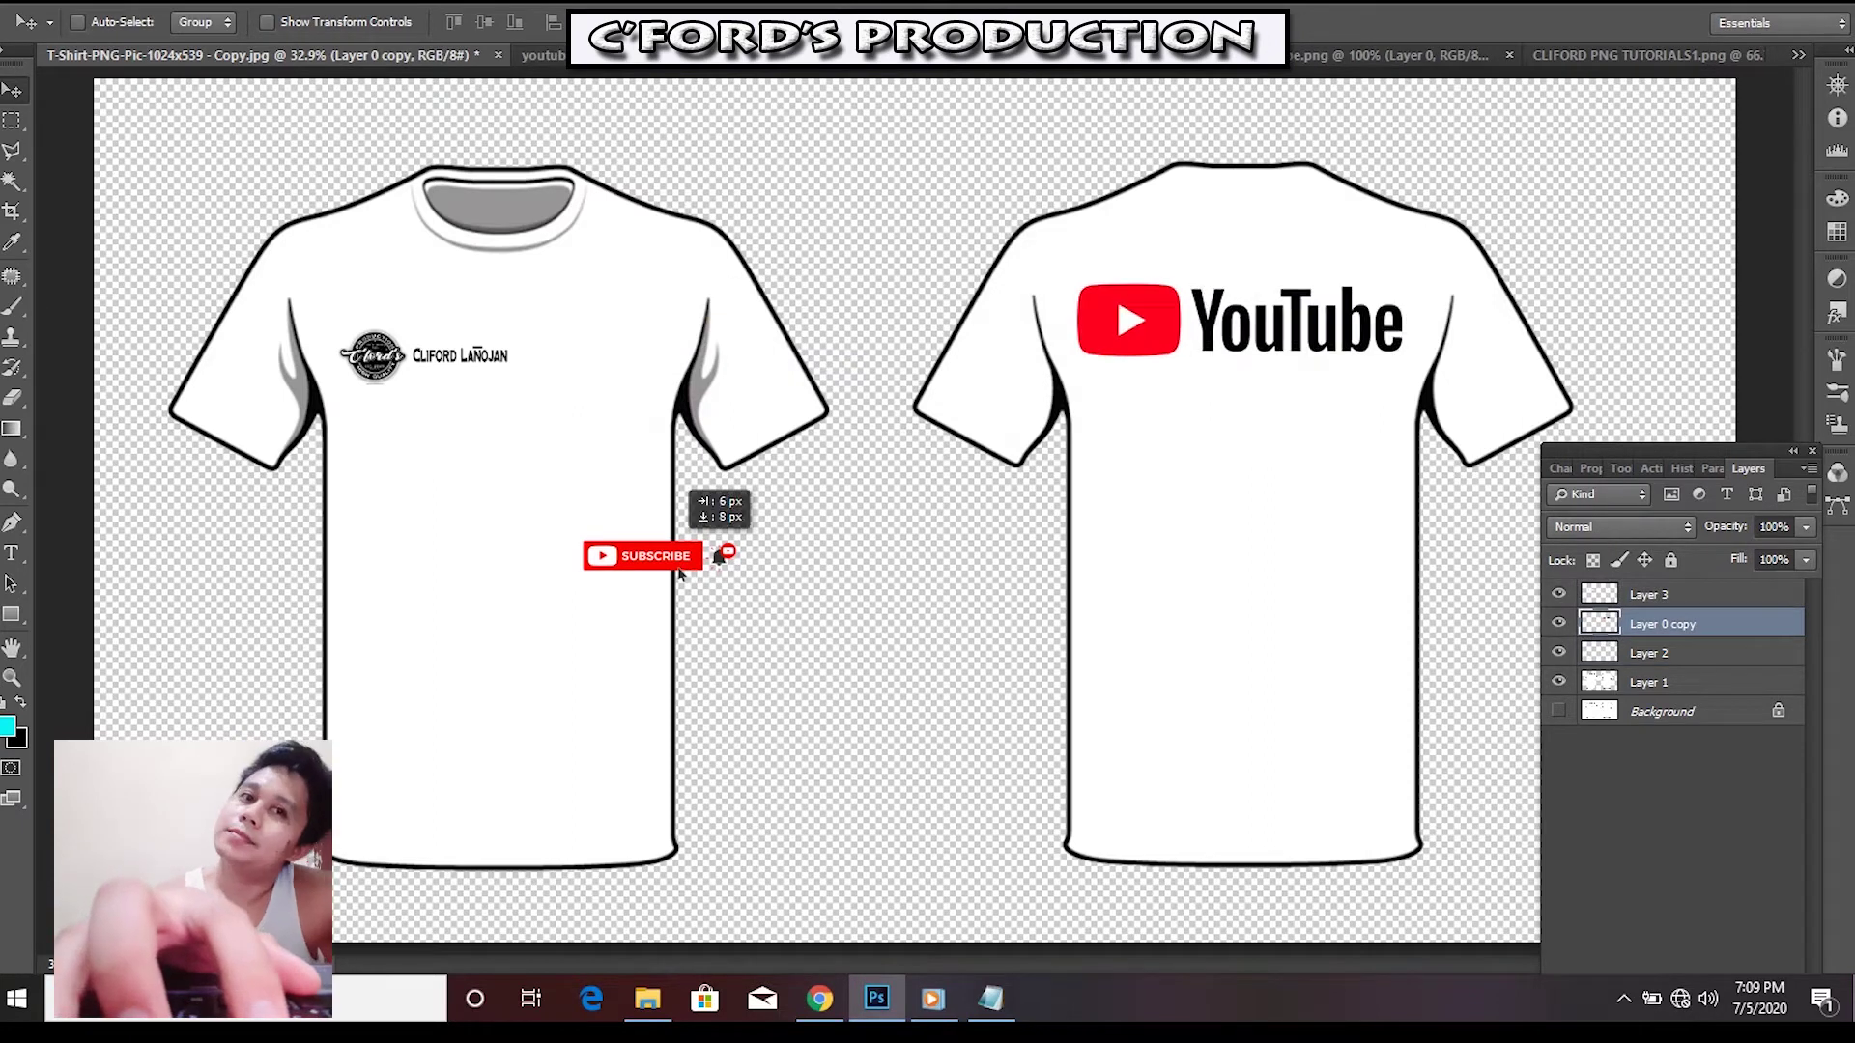
{"action": "left_click_drag", "start_coordinate": [679, 574], "coordinate": [679, 574]}
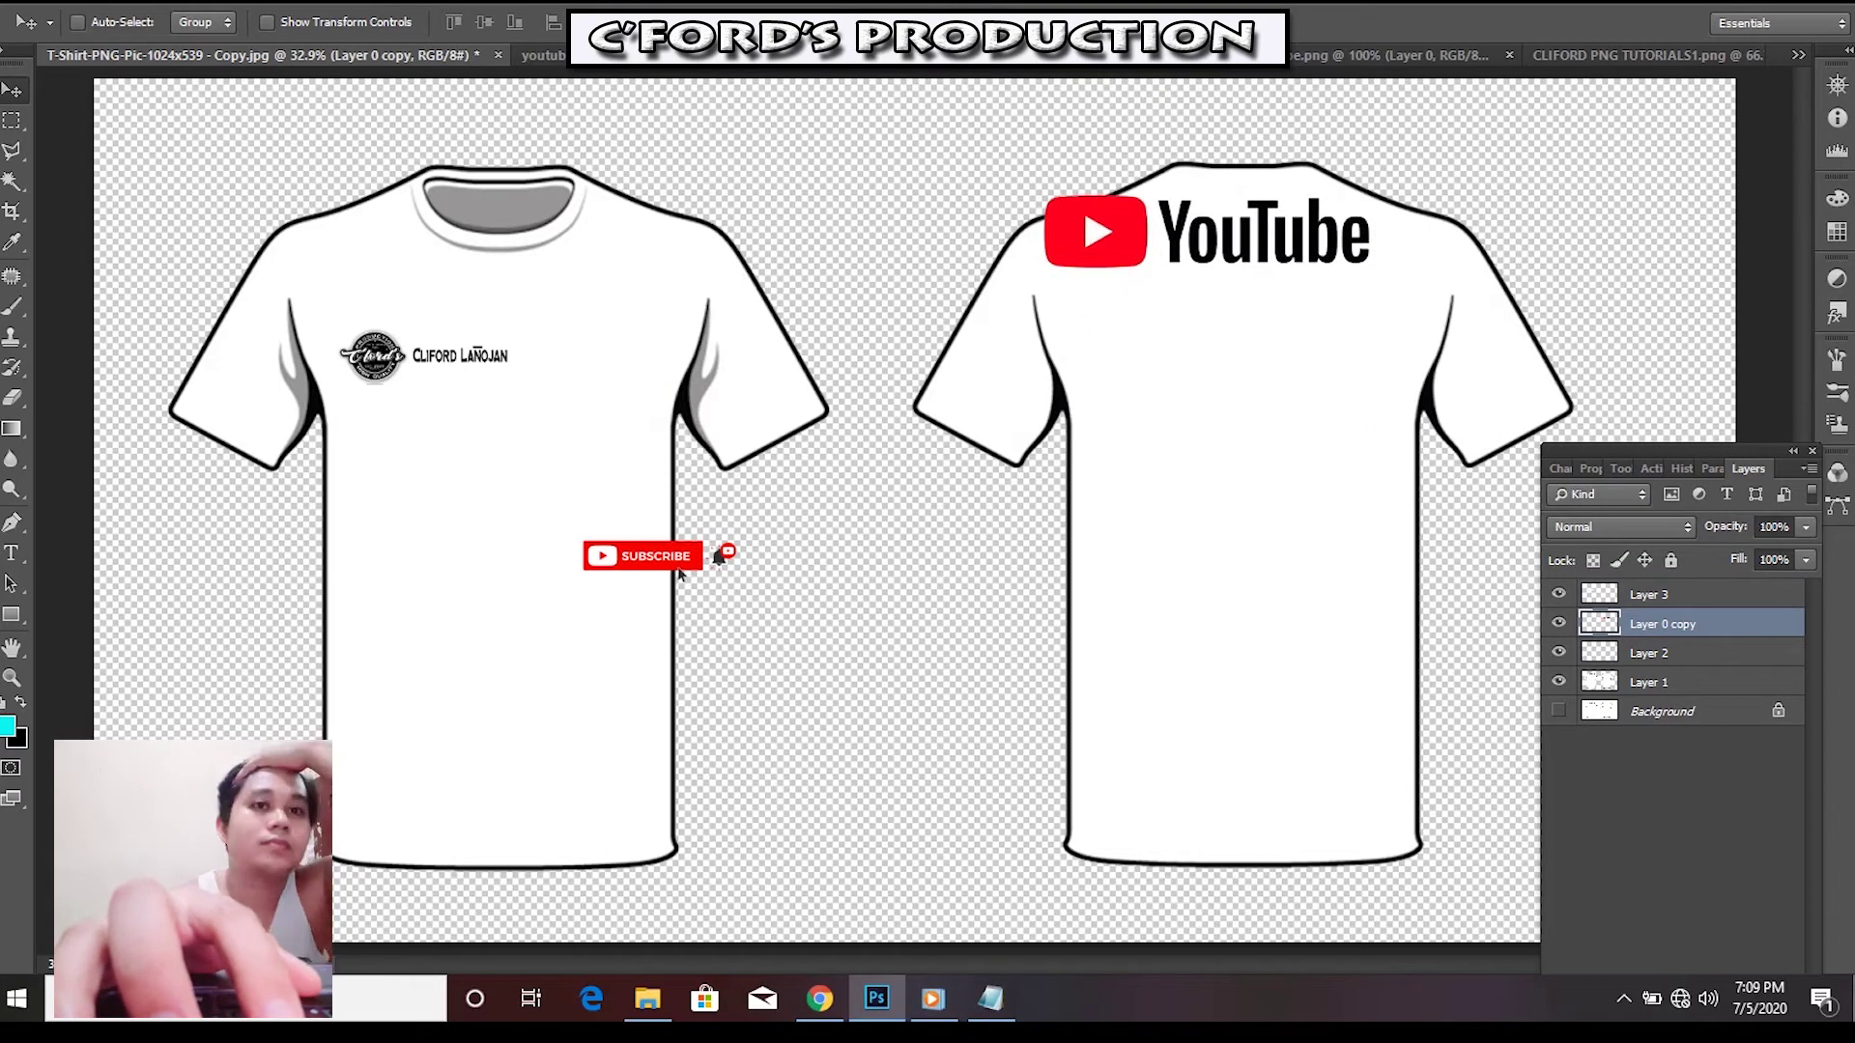
{"action": "key", "text": "ctrl+z"}
{"action": "key", "text": "alt+bracketright"}
{"action": "left_click_drag", "start_coordinate": [664, 481], "coordinate": [645, 416]}
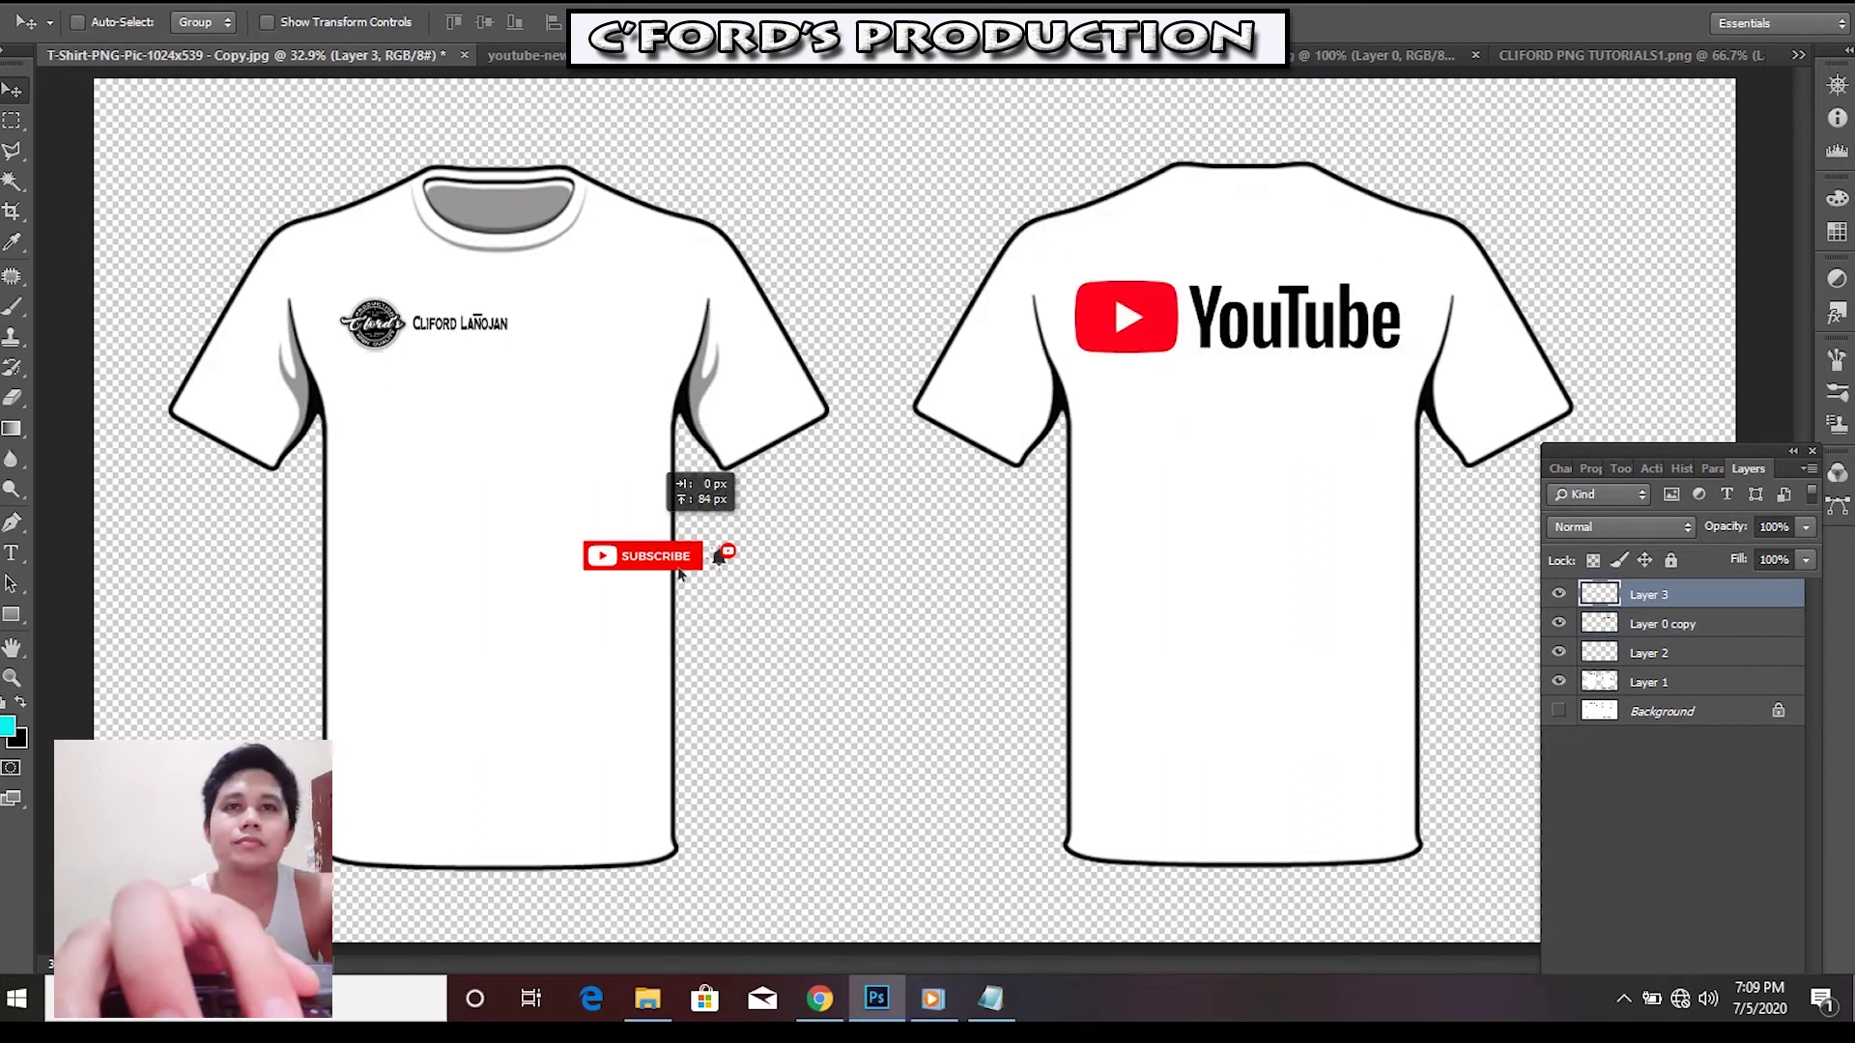
{"action": "left_click_drag", "start_coordinate": [679, 574], "coordinate": [679, 574]}
{"action": "key", "text": "ctrl+alt+z"}
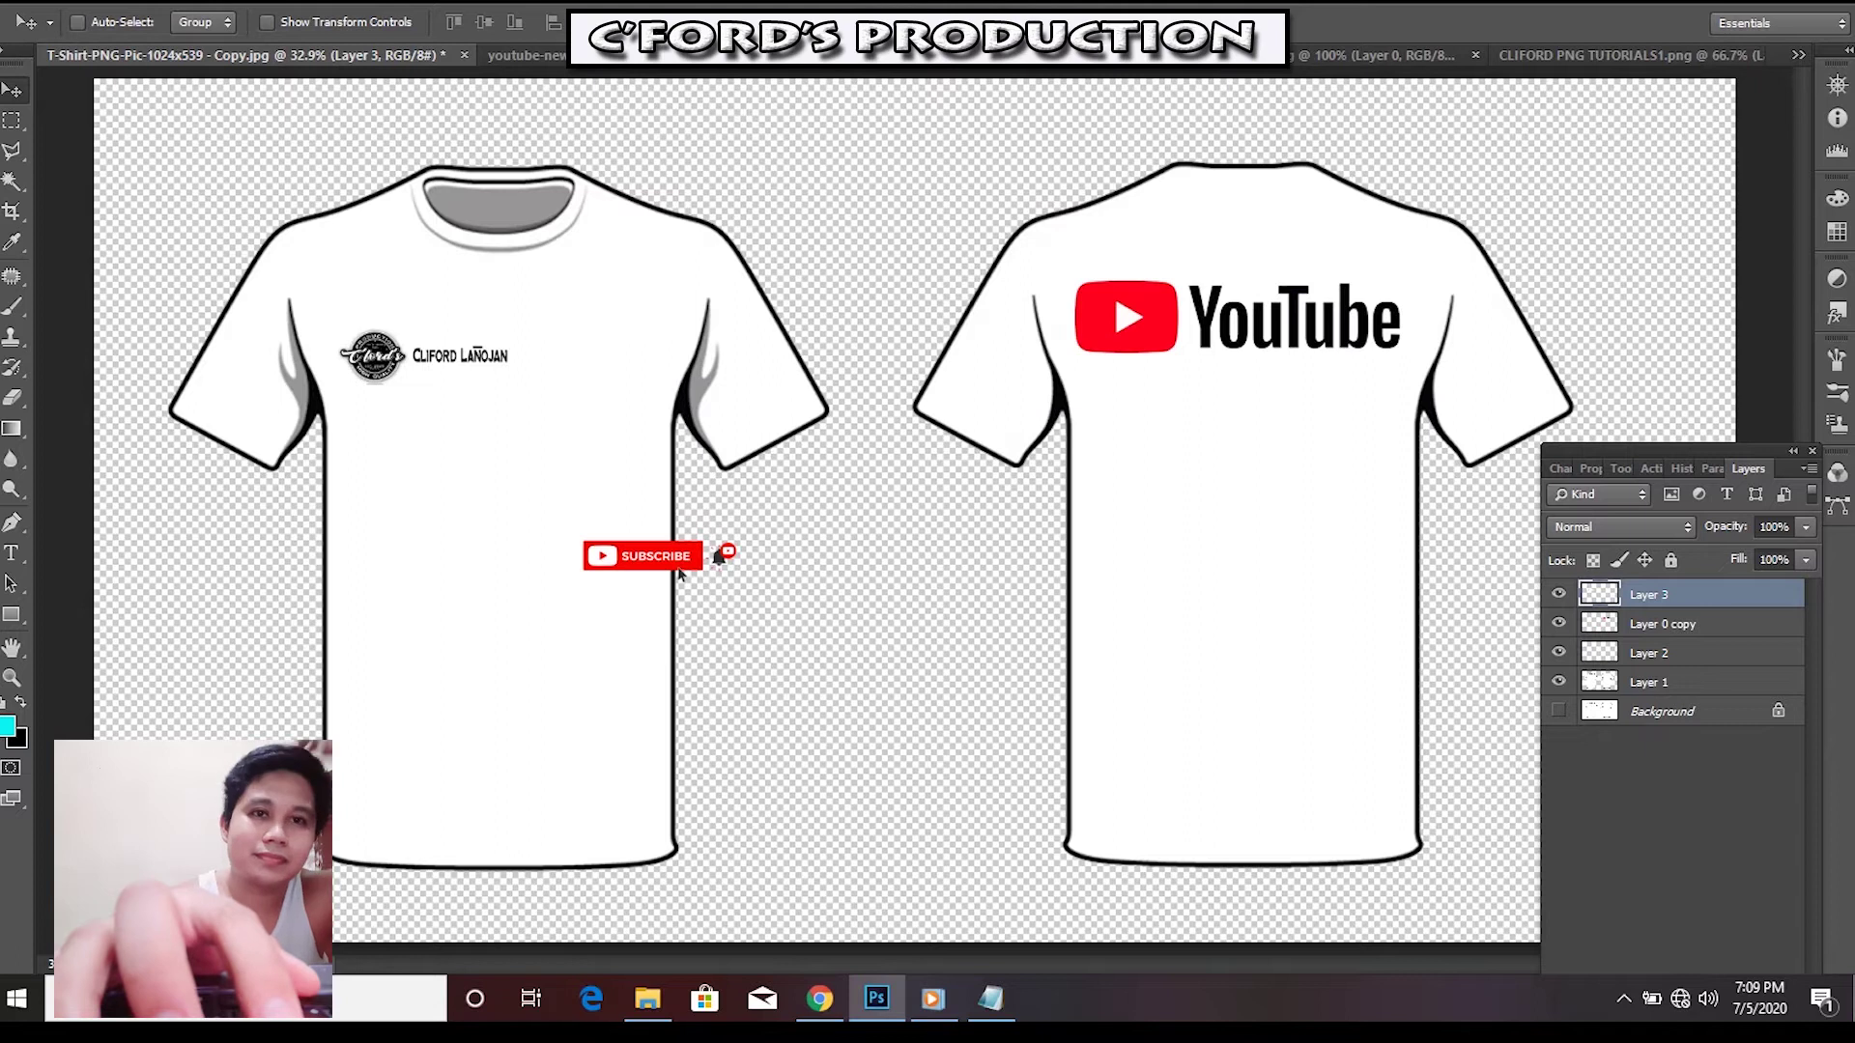
{"action": "key", "text": "ctrl+alt+z"}
{"action": "key", "text": "ctrl+alt+z"}
{"action": "key", "text": "ctrl+shift+z"}
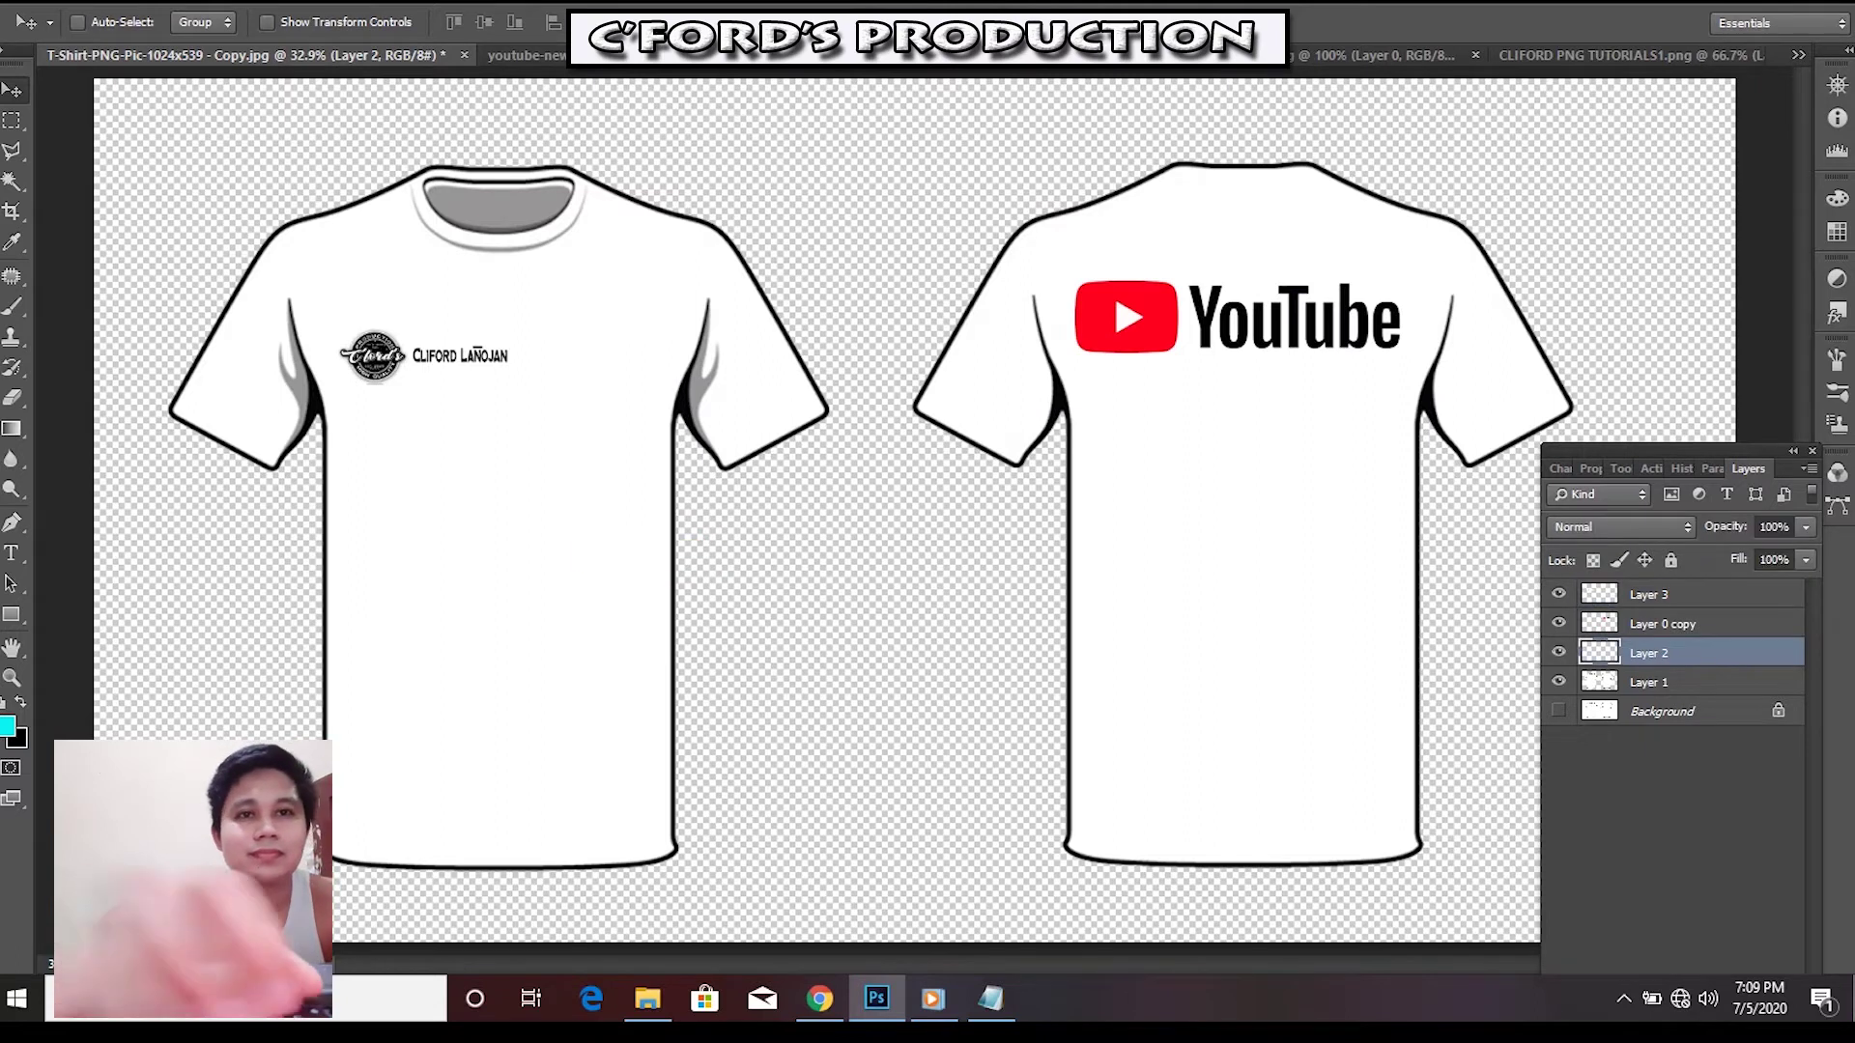
{"action": "key", "text": "ctrl+shift+z"}
- Bring the Subscribe layer to the top and place the button right of the chest name
{"action": "left_click_drag", "start_coordinate": [679, 574], "coordinate": [665, 360]}
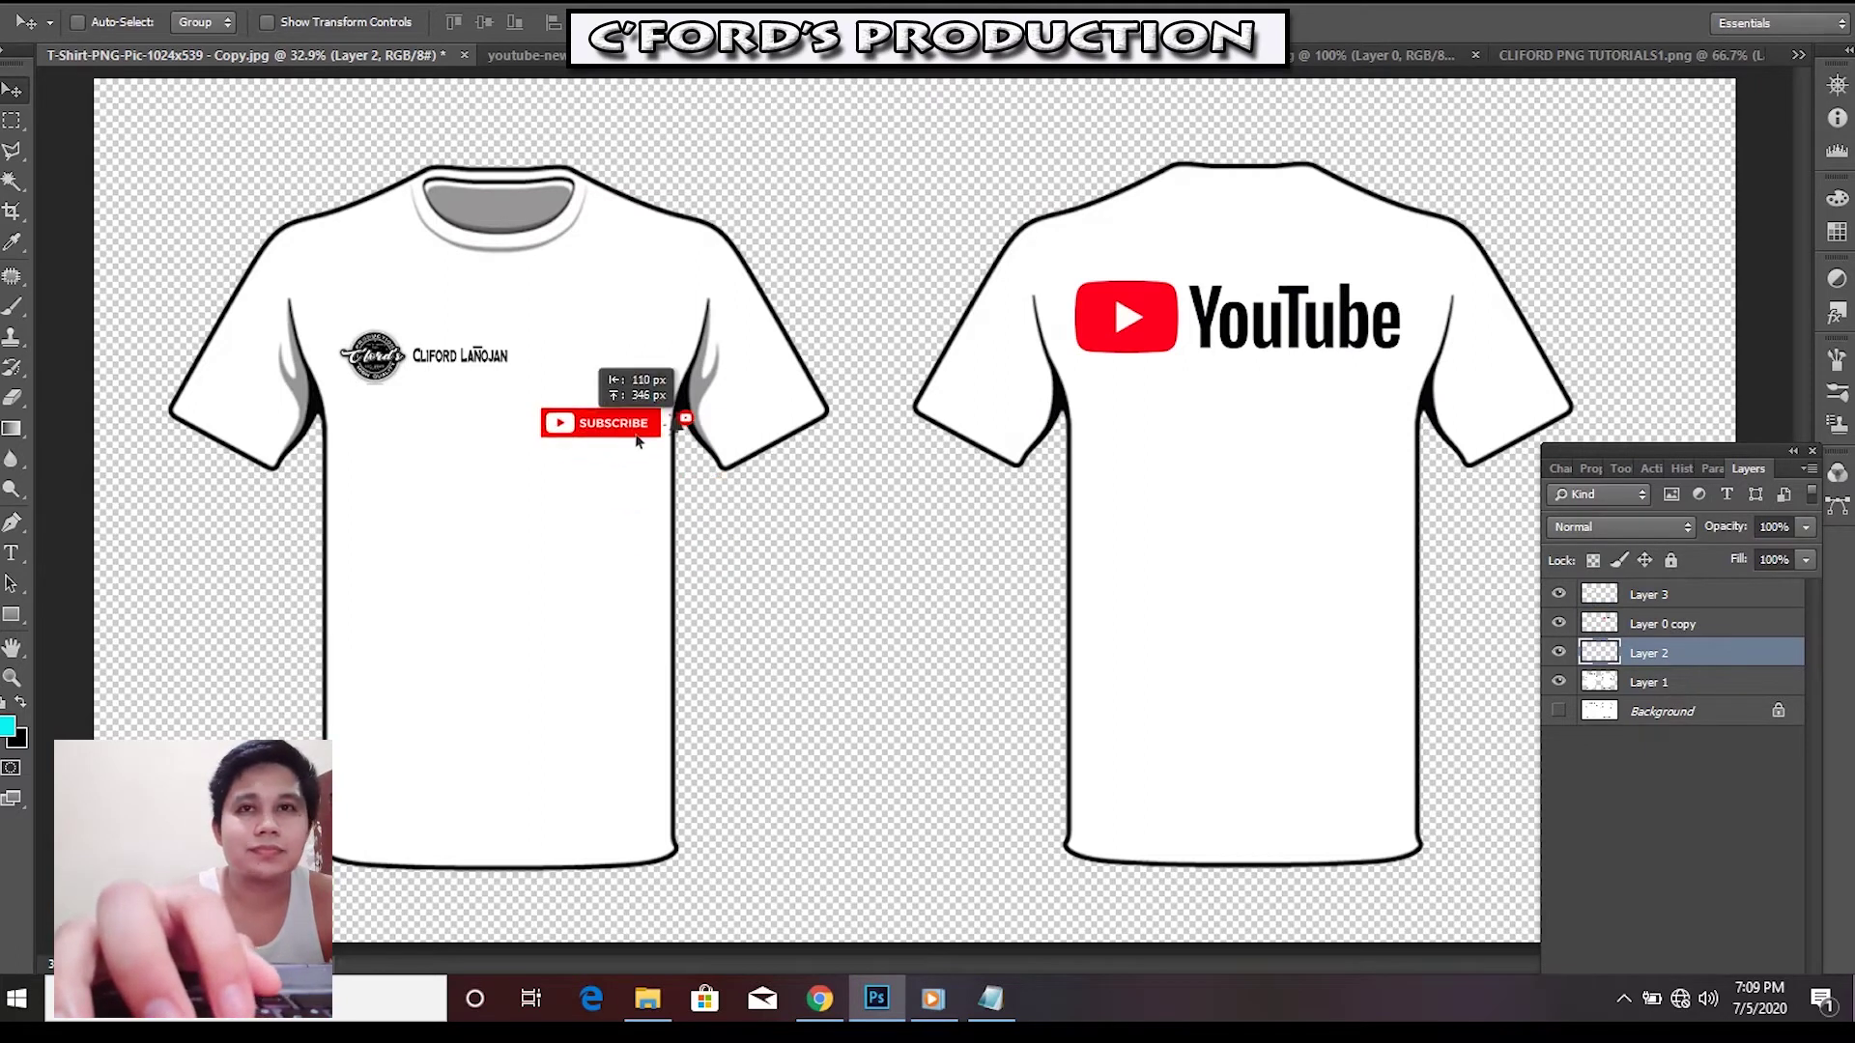
{"action": "left_click_drag", "start_coordinate": [665, 360], "coordinate": [735, 469]}
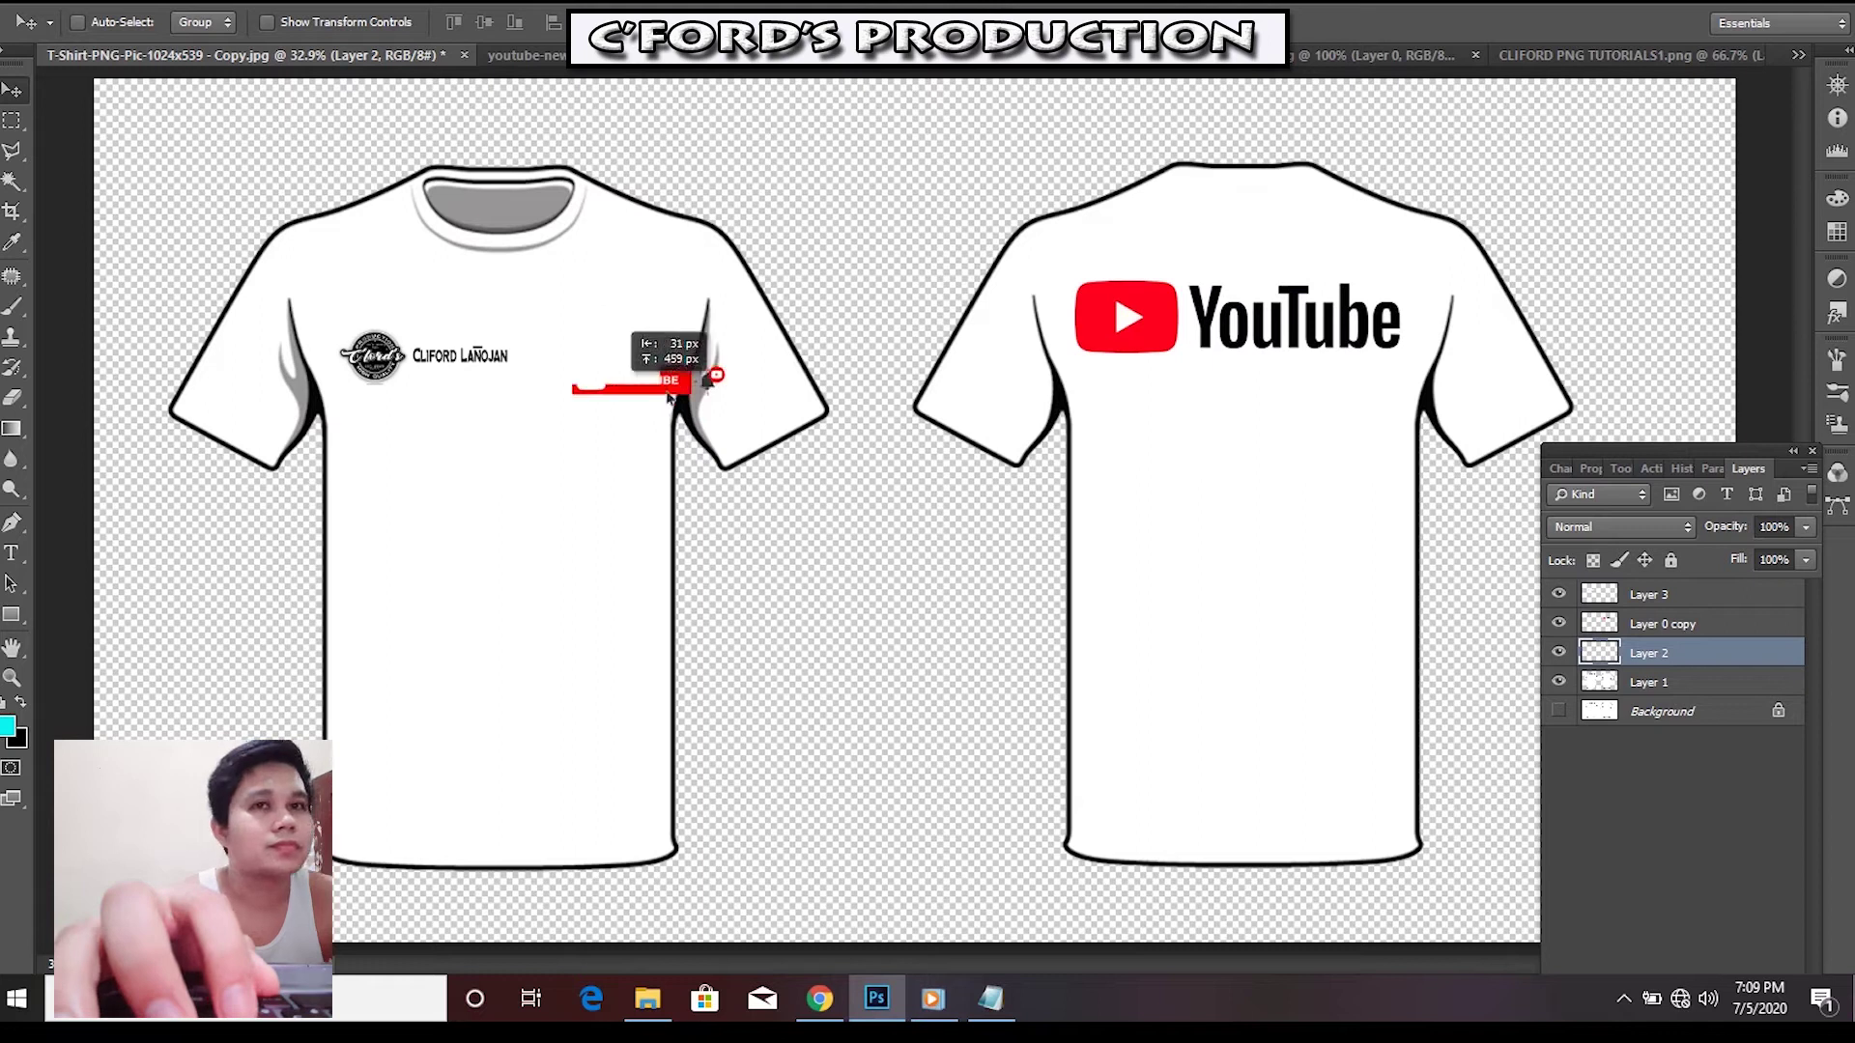
{"action": "key", "text": "ctrl+bracketright"}
{"action": "key", "text": "ctrl+bracketright"}
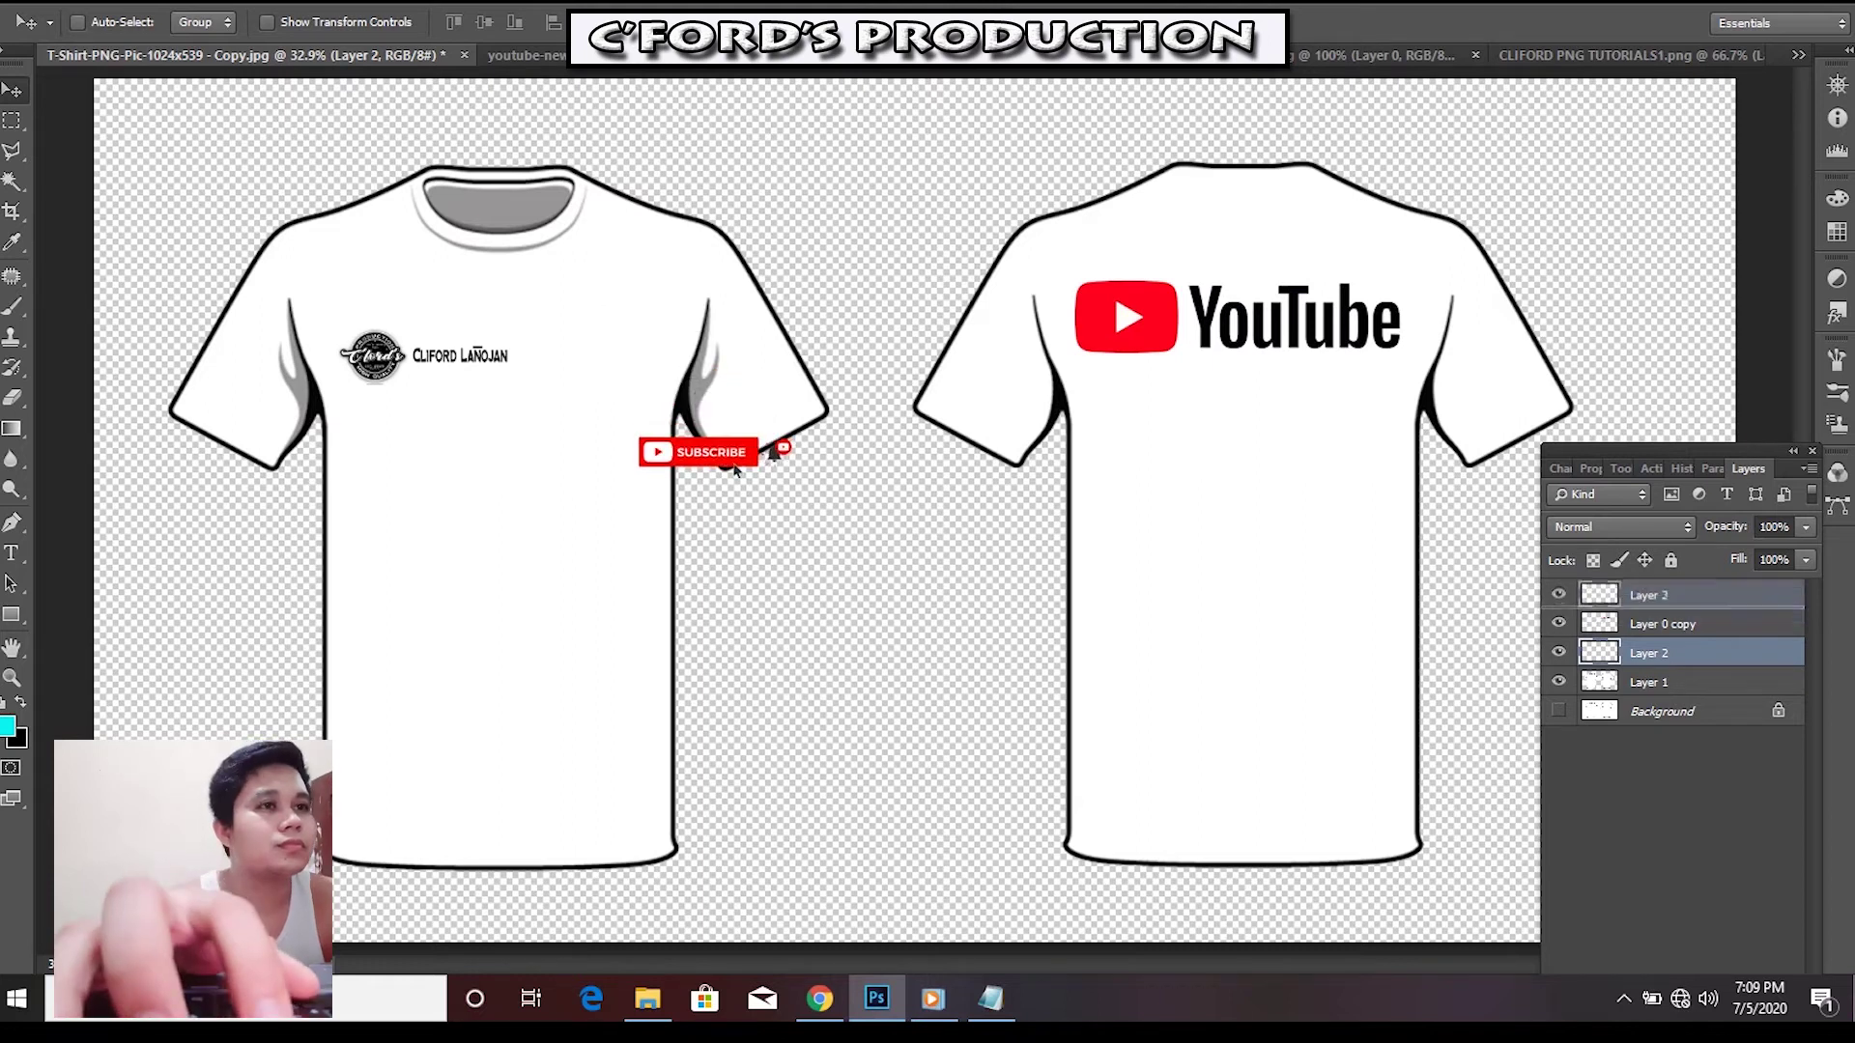
{"action": "left_click_drag", "start_coordinate": [735, 468], "coordinate": [603, 376]}
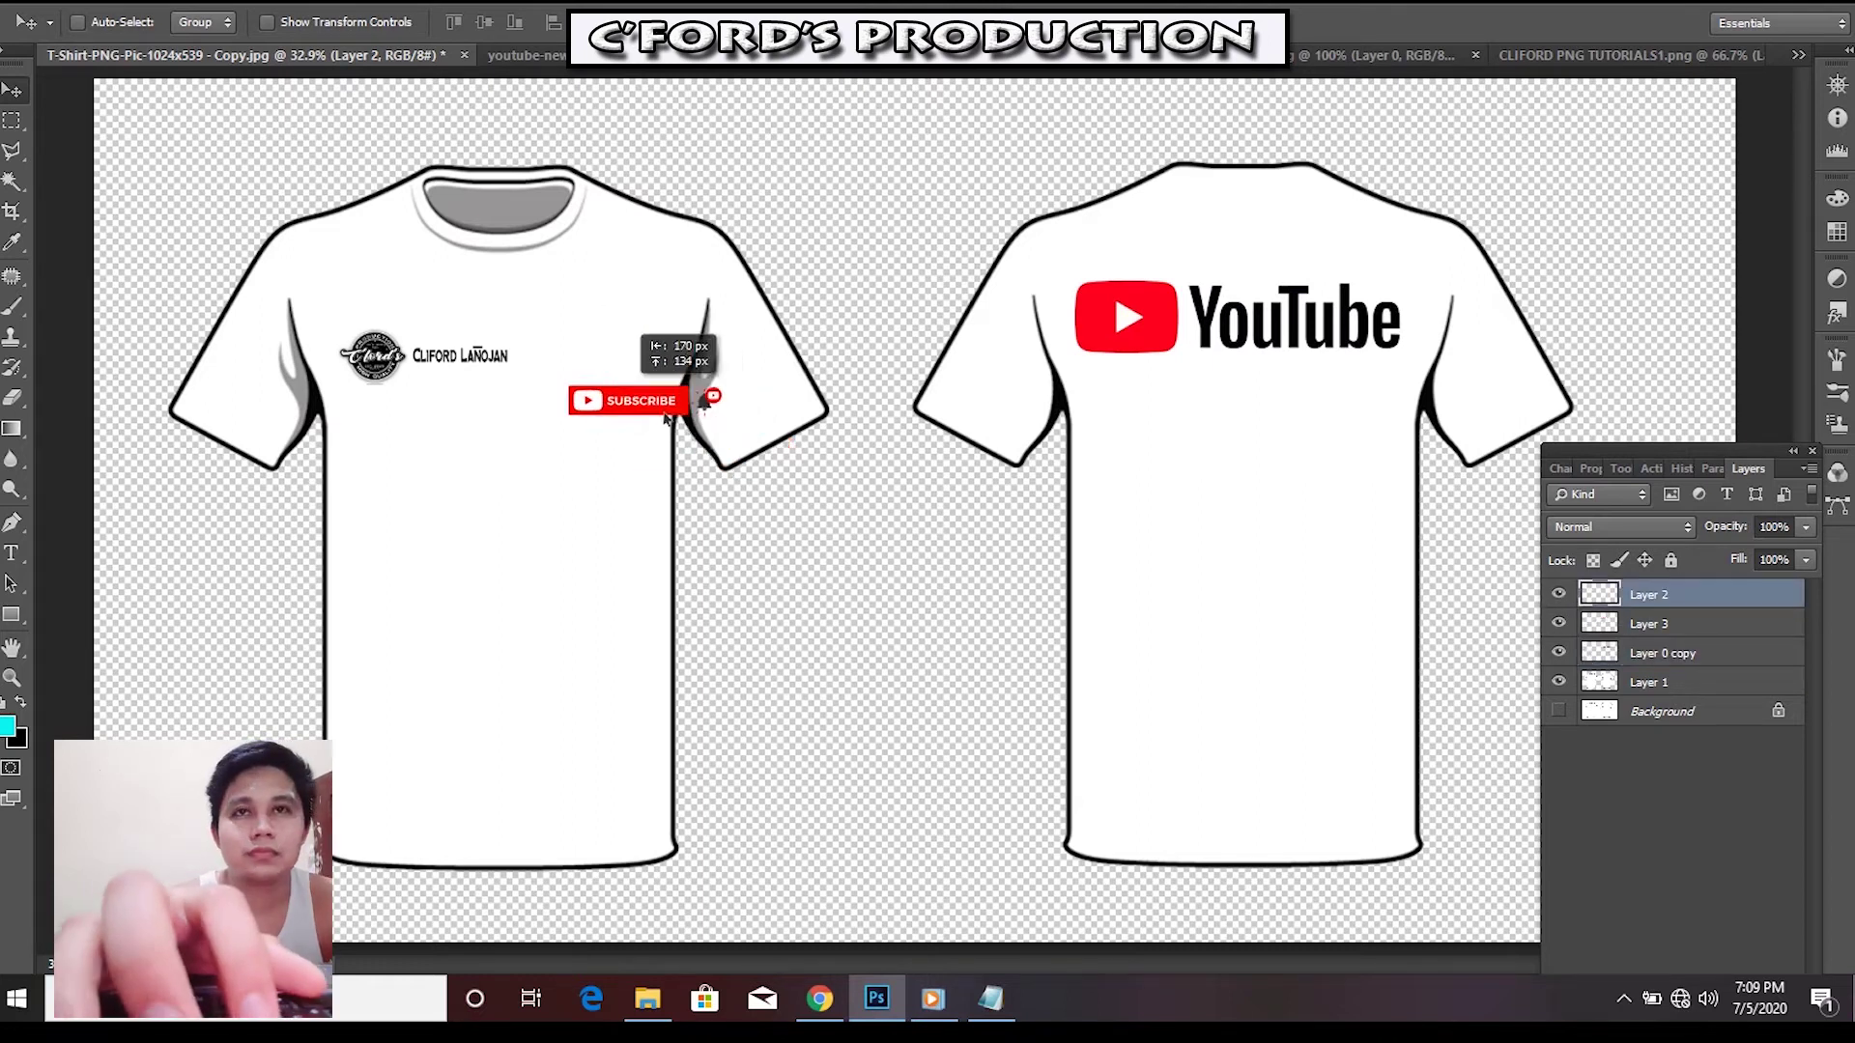
{"action": "left_click_drag", "start_coordinate": [604, 376], "coordinate": [638, 369]}
{"action": "key", "text": "ctrl+t"}
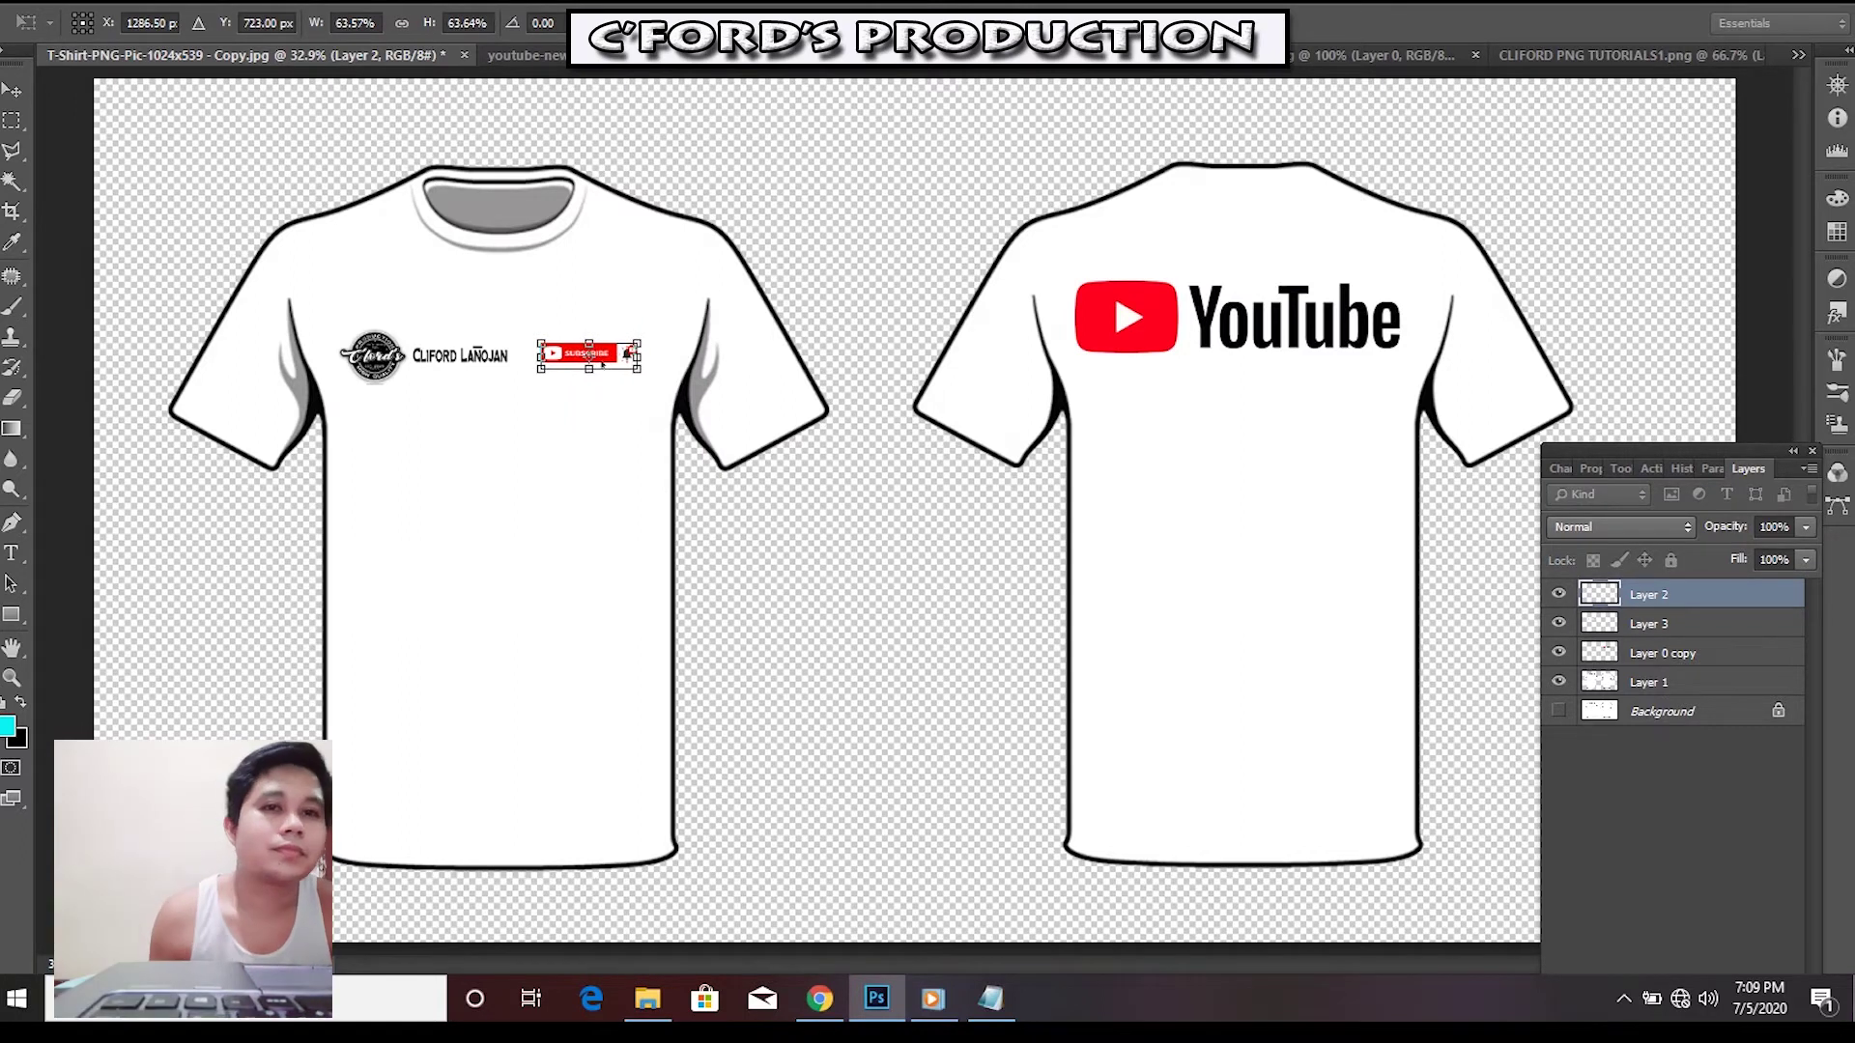
{"action": "key", "text": "Return"}
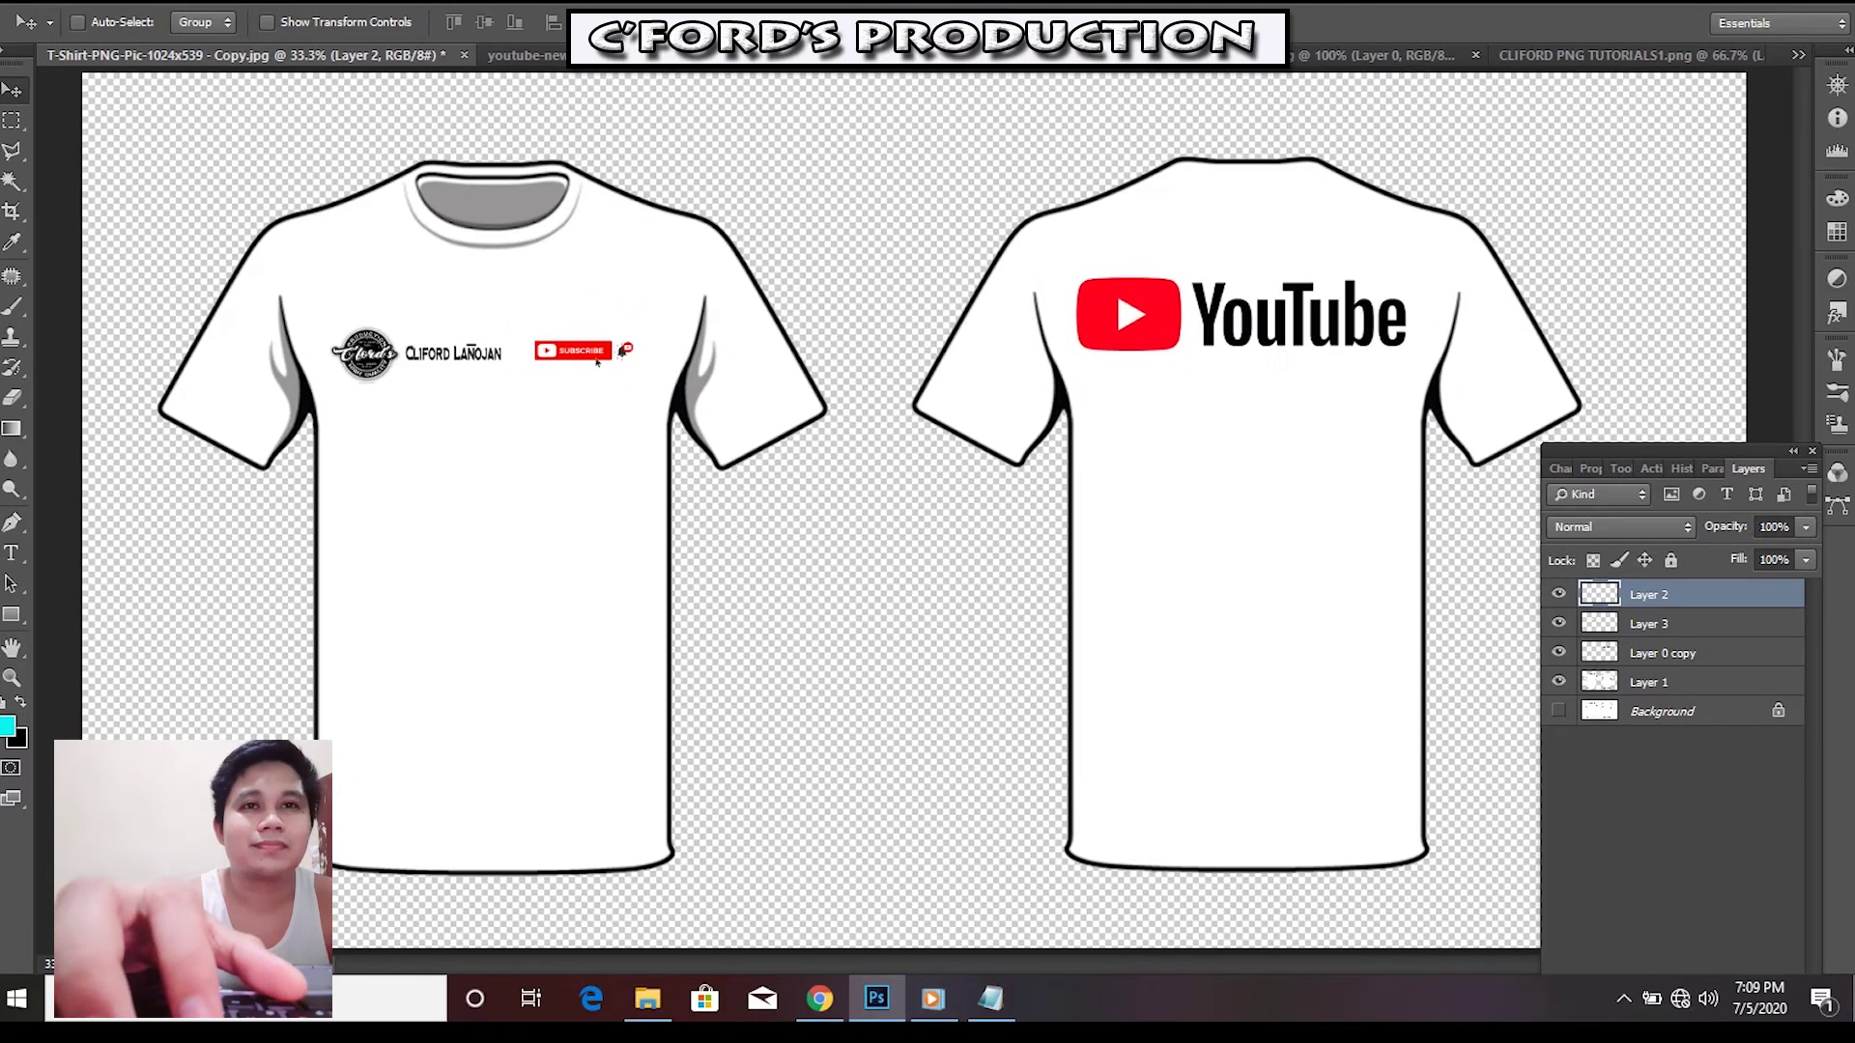
- Shrink the Subscribe button slightly more and shift it further right beside the name
{"action": "key", "text": "ctrl+plus"}
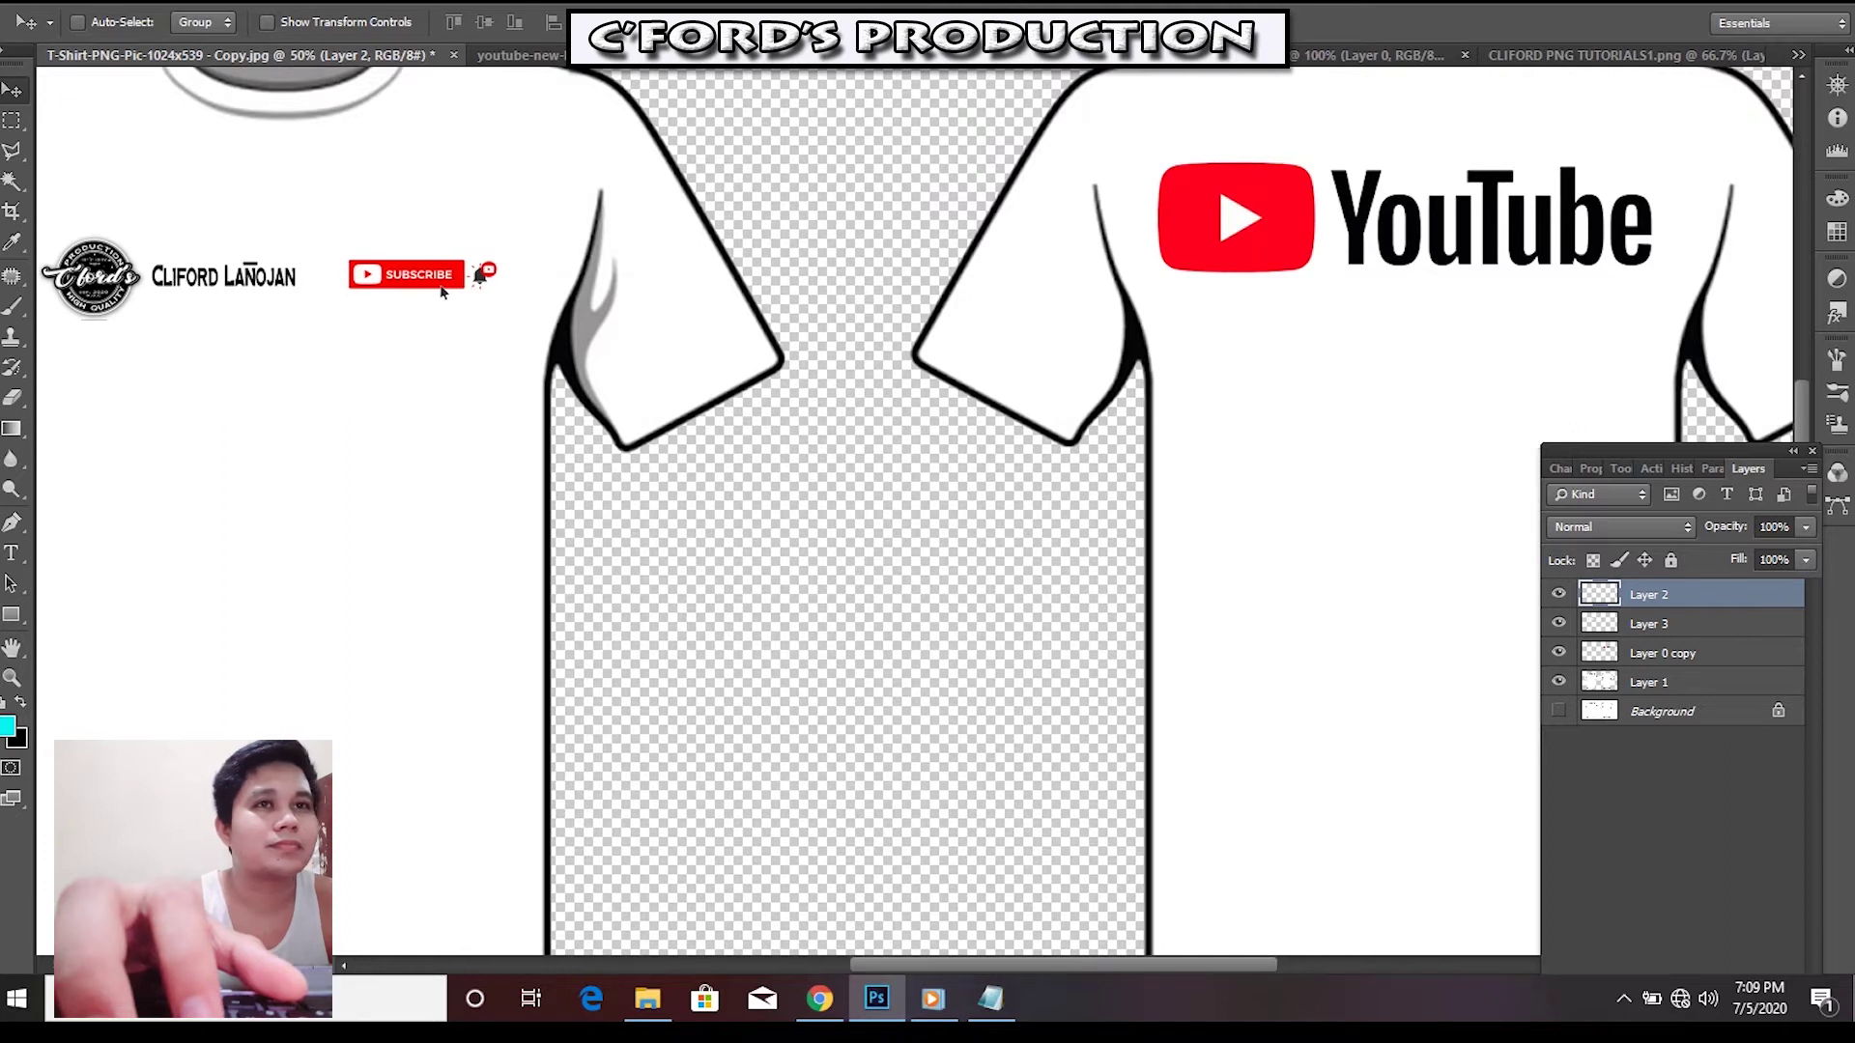
{"action": "key", "text": "ctrl+t"}
{"action": "left_click_drag", "start_coordinate": [442, 291], "coordinate": [422, 292]}
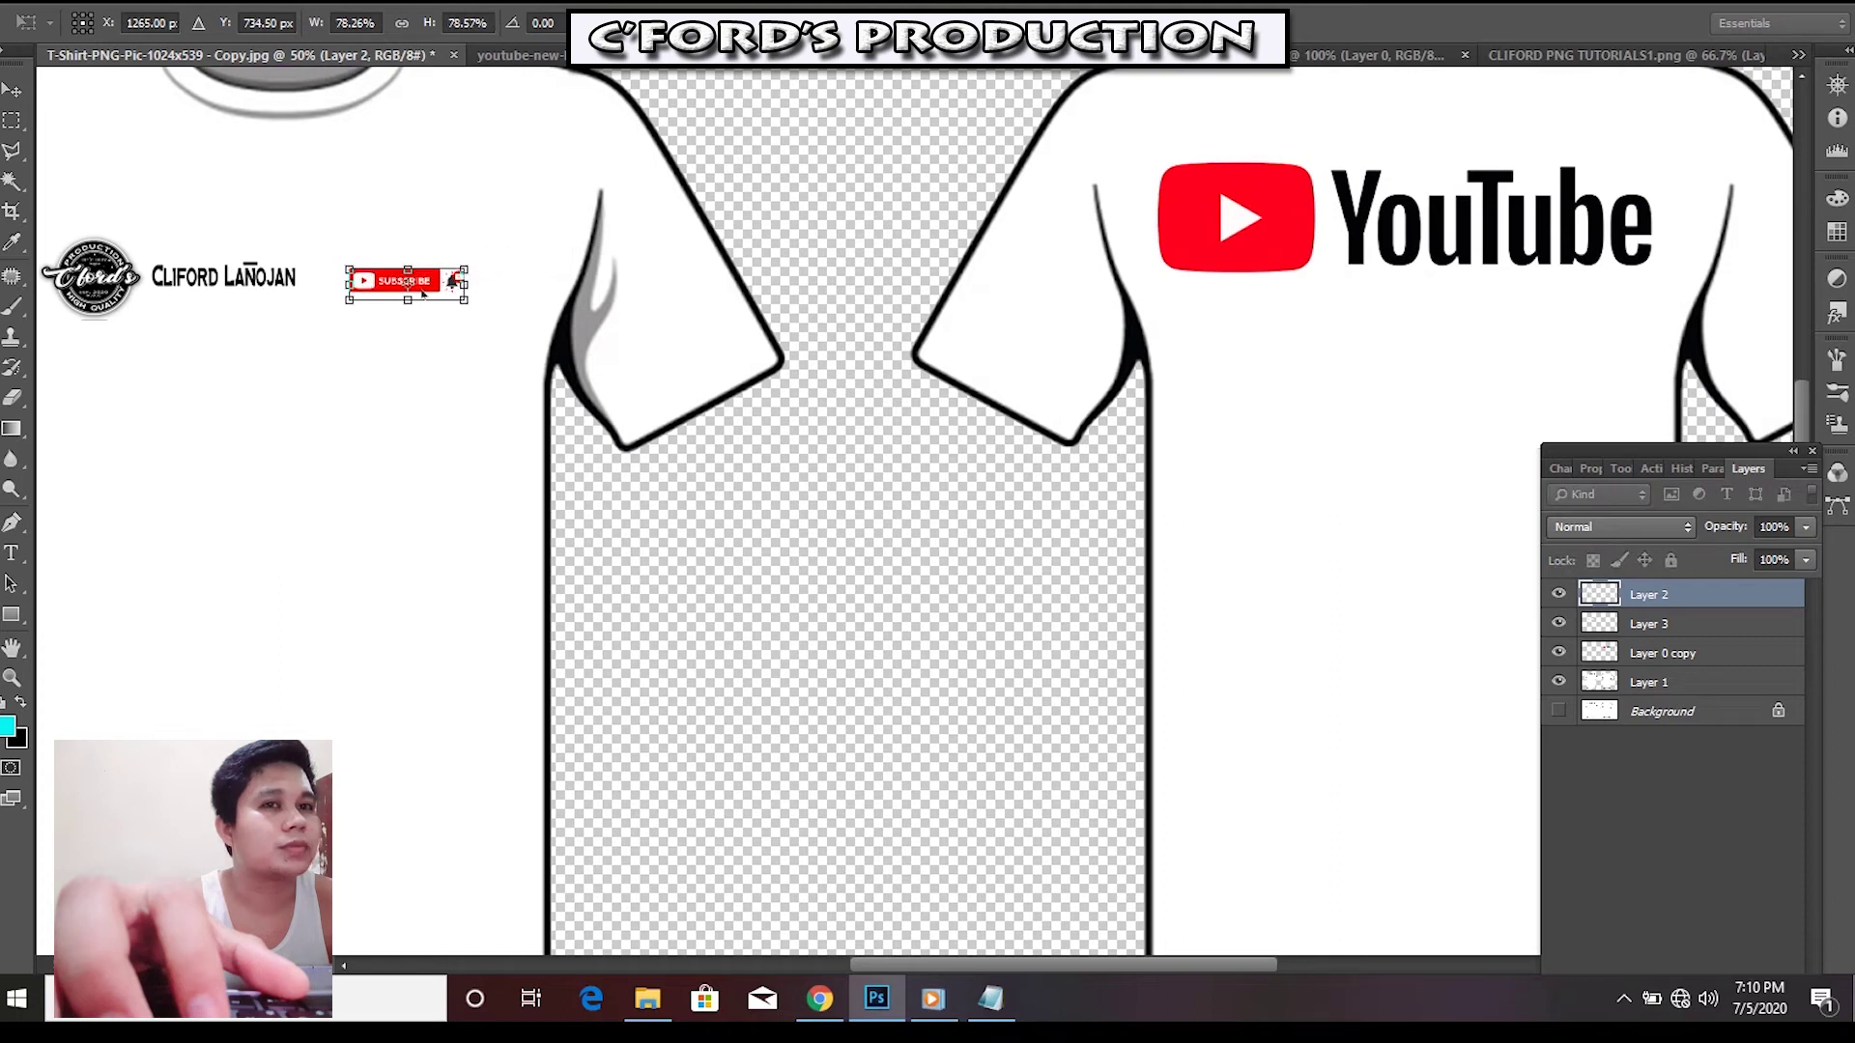
{"action": "key", "text": "Return"}
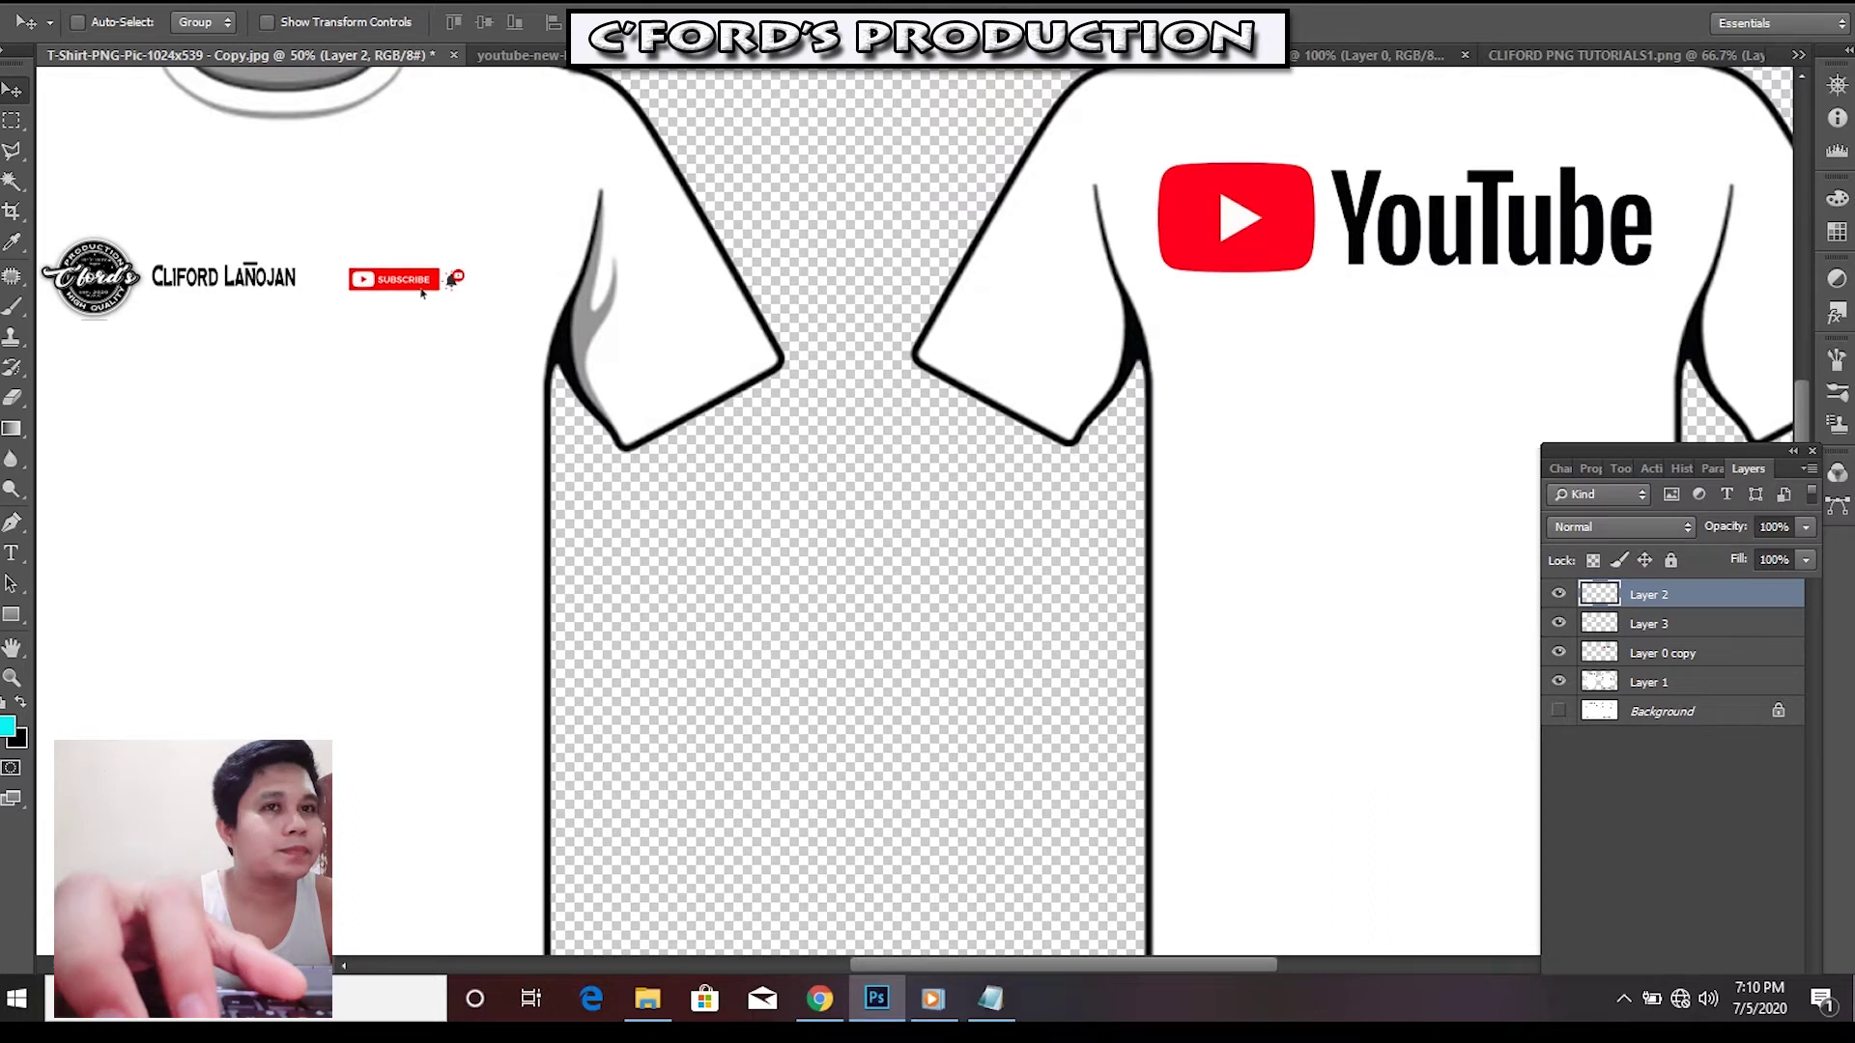
{"action": "key", "text": "Up"}
{"action": "left_click_drag", "start_coordinate": [425, 290], "coordinate": [437, 291]}
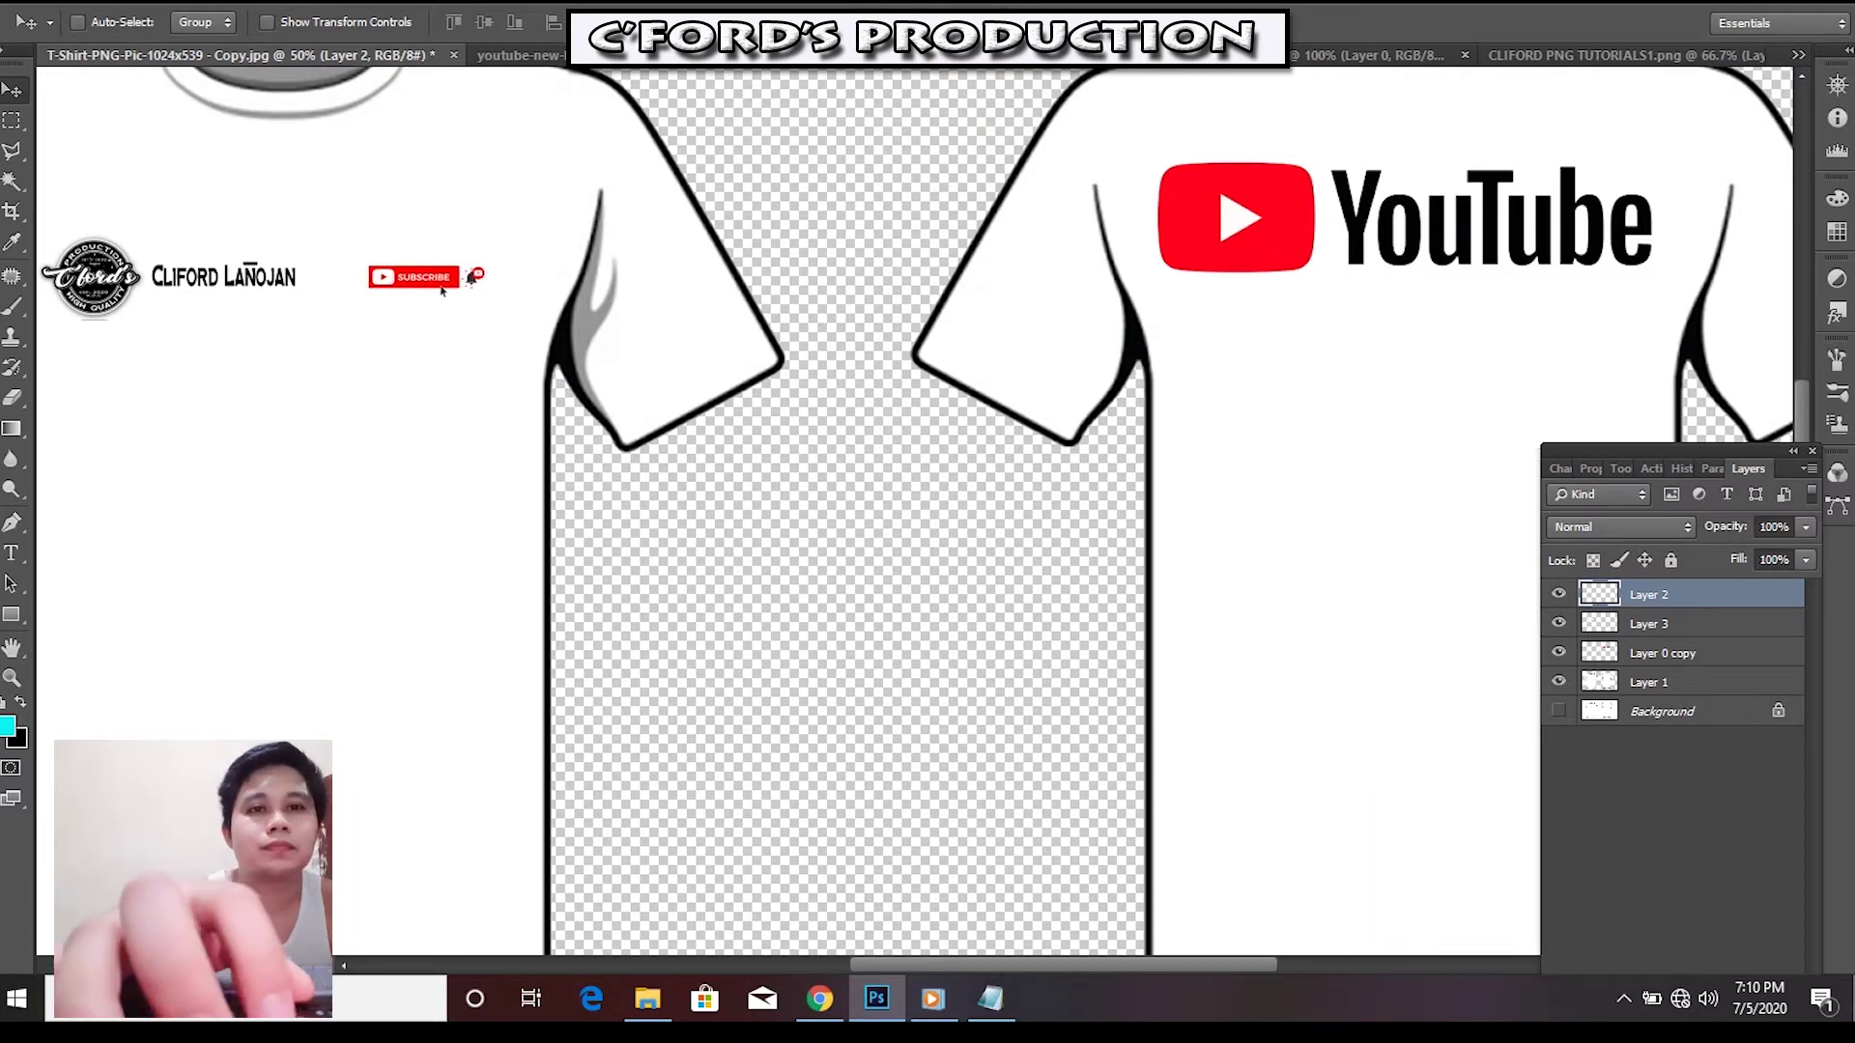
{"action": "left_click_drag", "start_coordinate": [437, 289], "coordinate": [457, 290]}
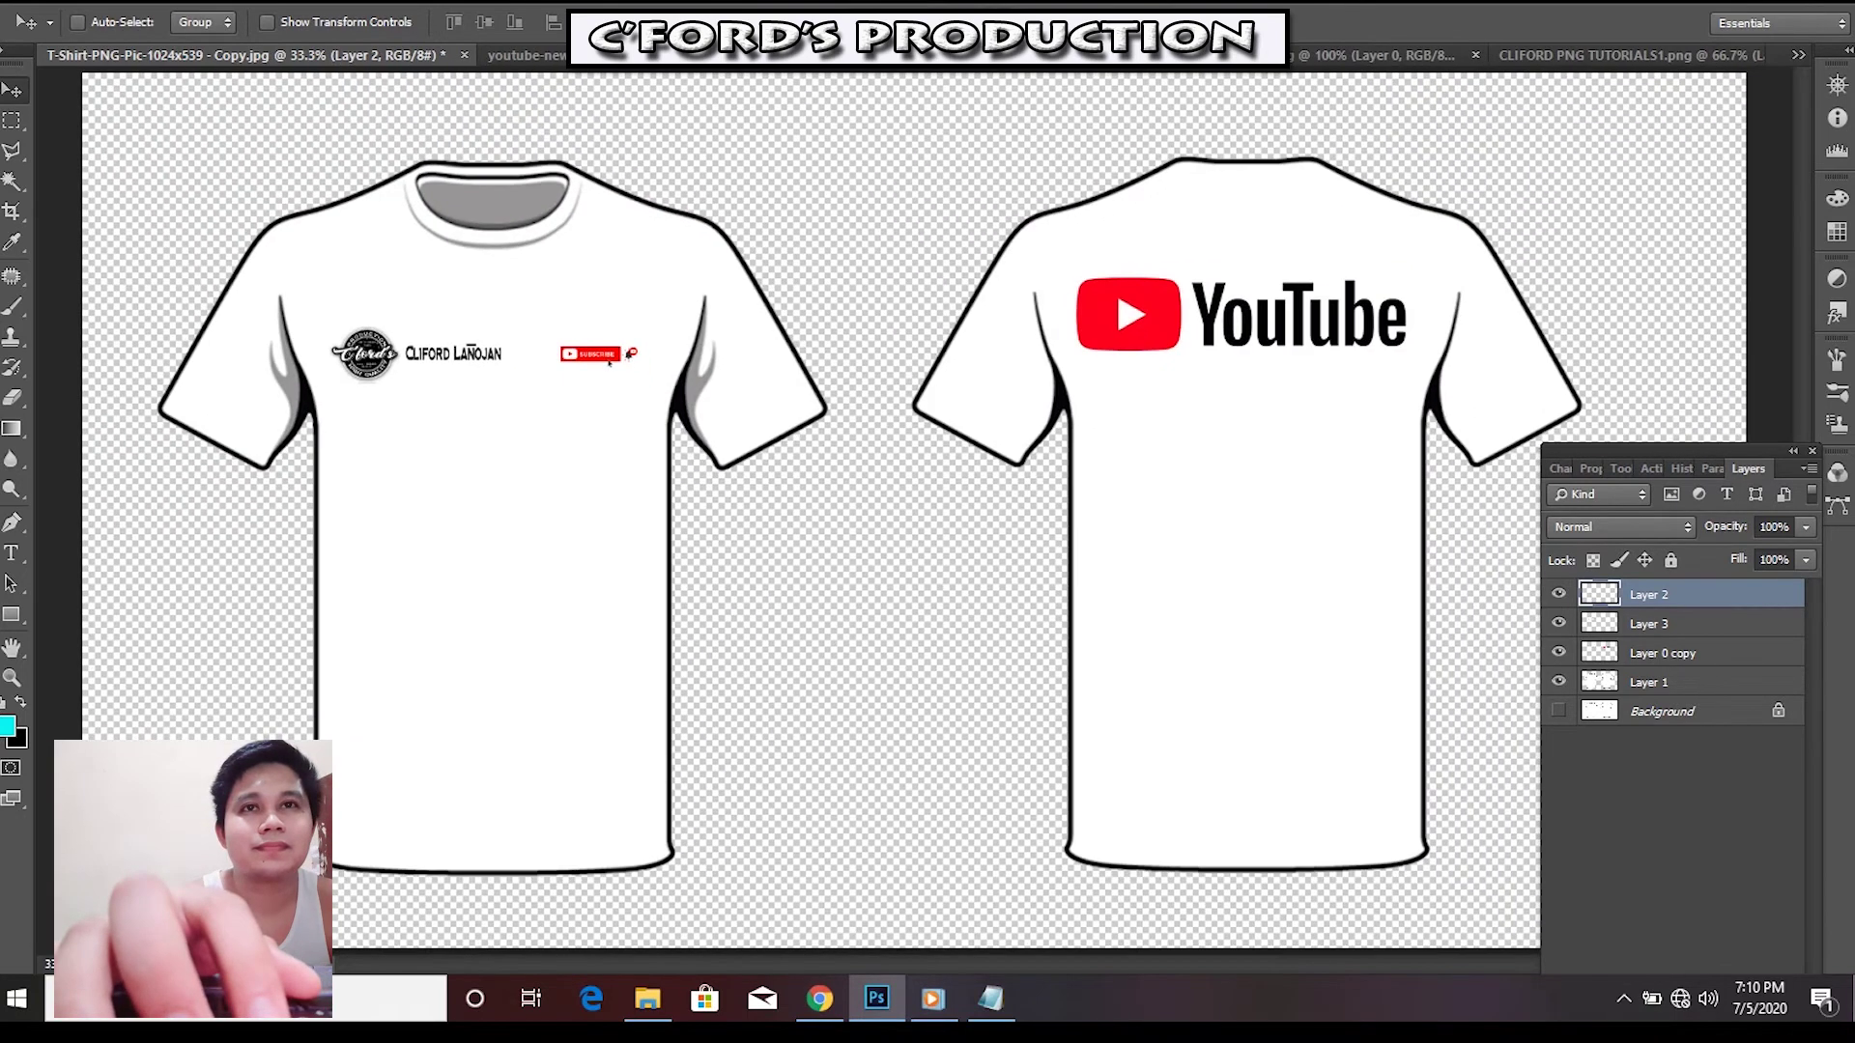
- Zoom and pan to inspect the front and back designs, then zoom out
{"action": "key", "text": "ctrl+plus"}
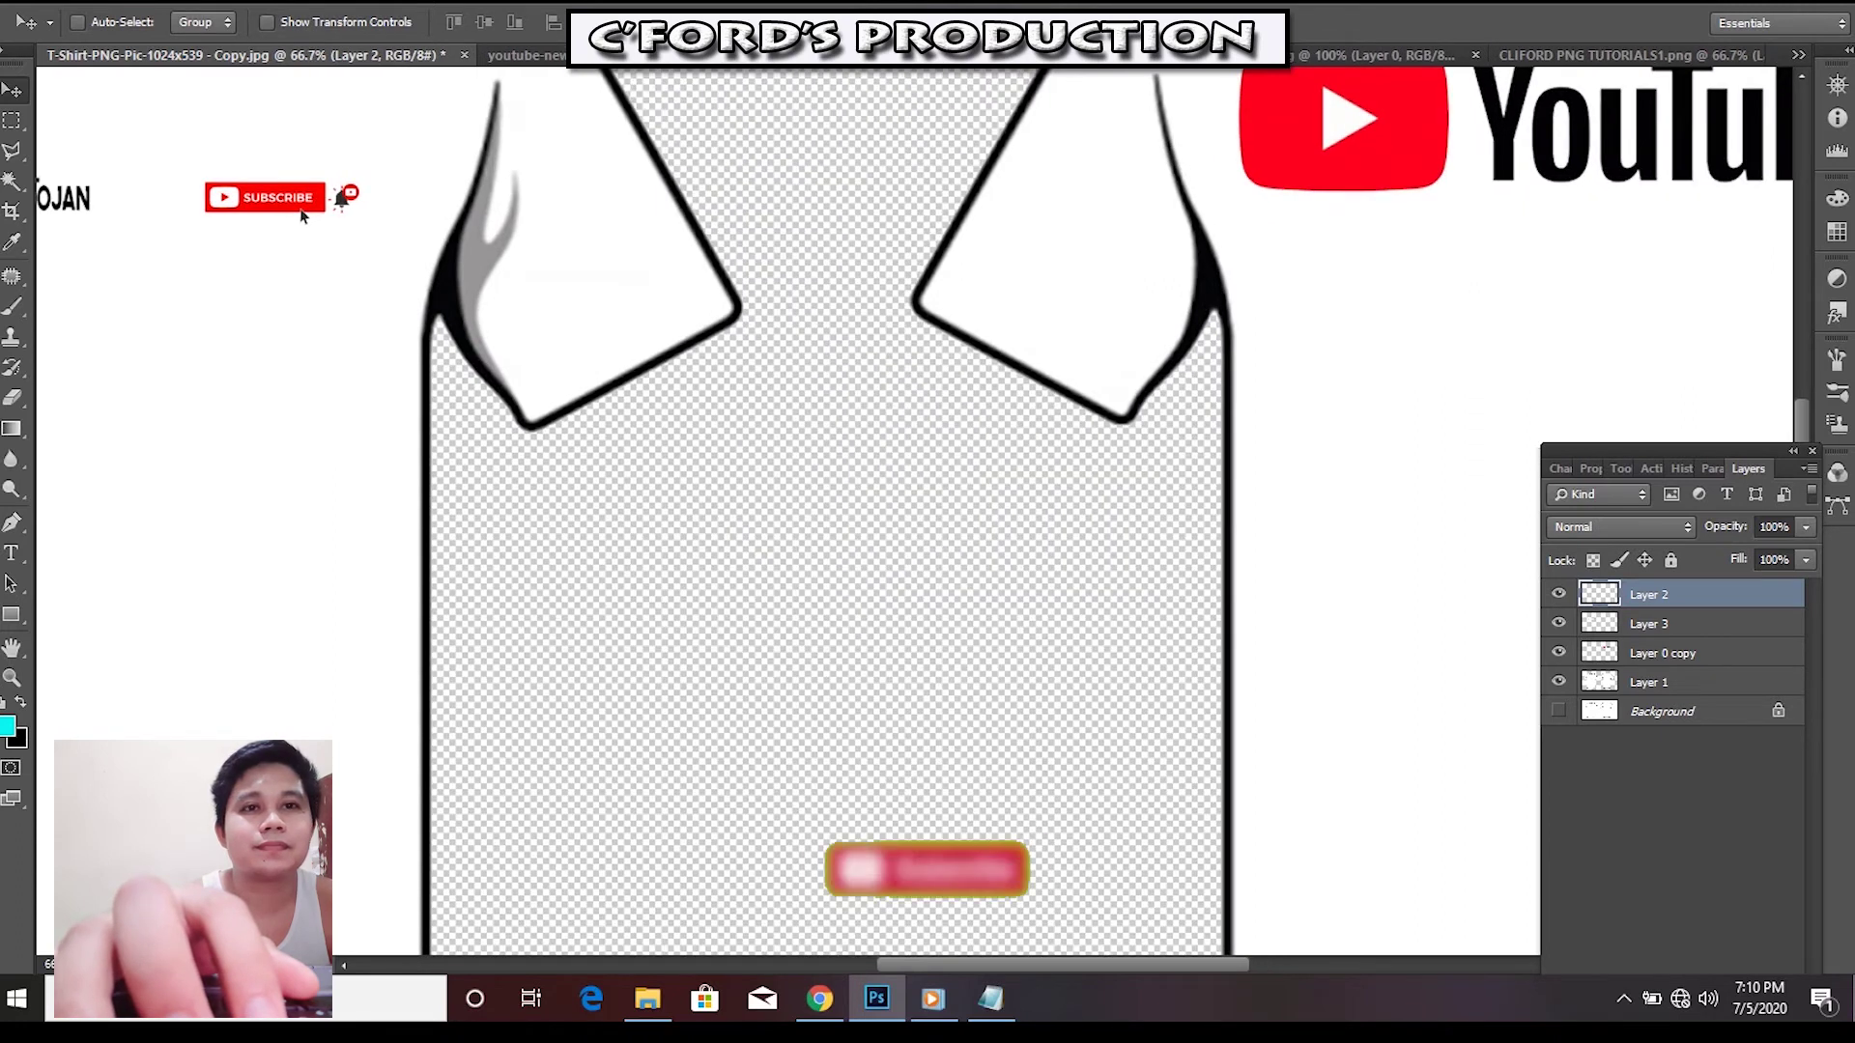
{"action": "left_click_drag", "start_coordinate": [1198, 964], "coordinate": [1017, 964]}
{"action": "left_click_drag", "start_coordinate": [1151, 215], "coordinate": [1120, 253]}
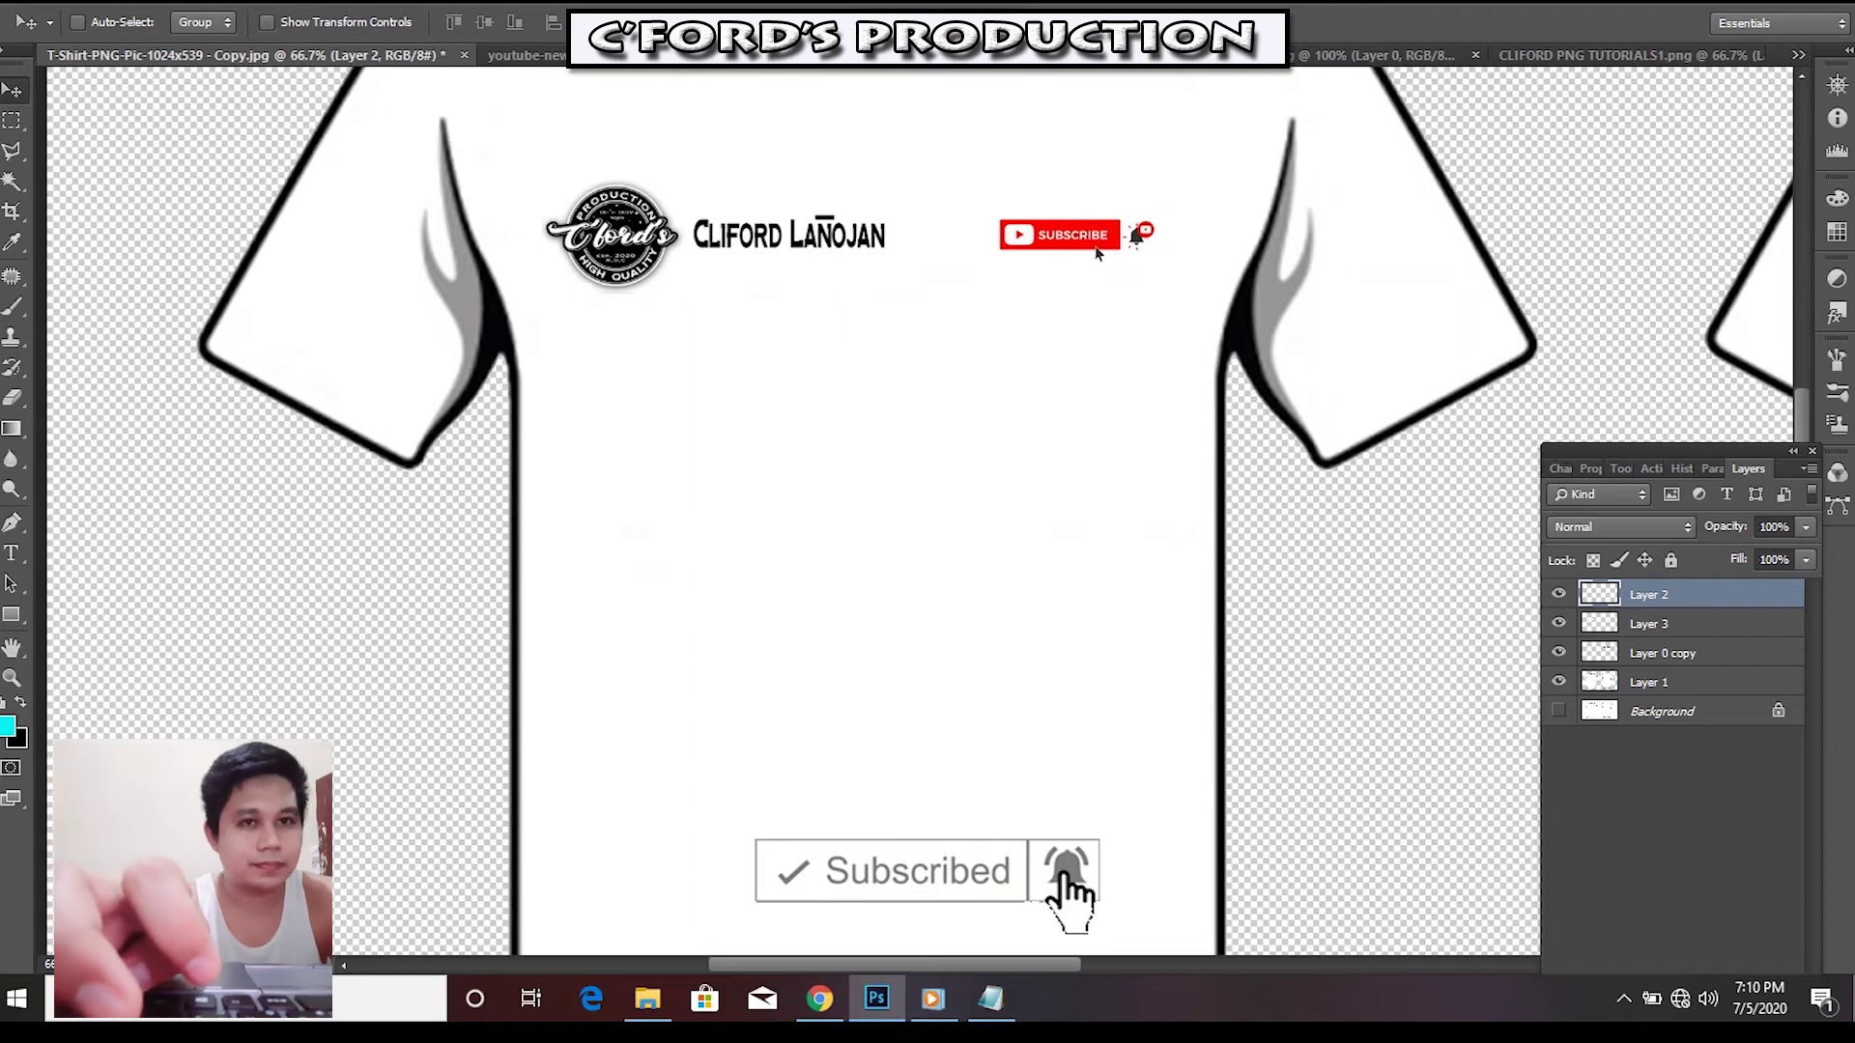
{"action": "left_click_drag", "start_coordinate": [1121, 253], "coordinate": [259, 254]}
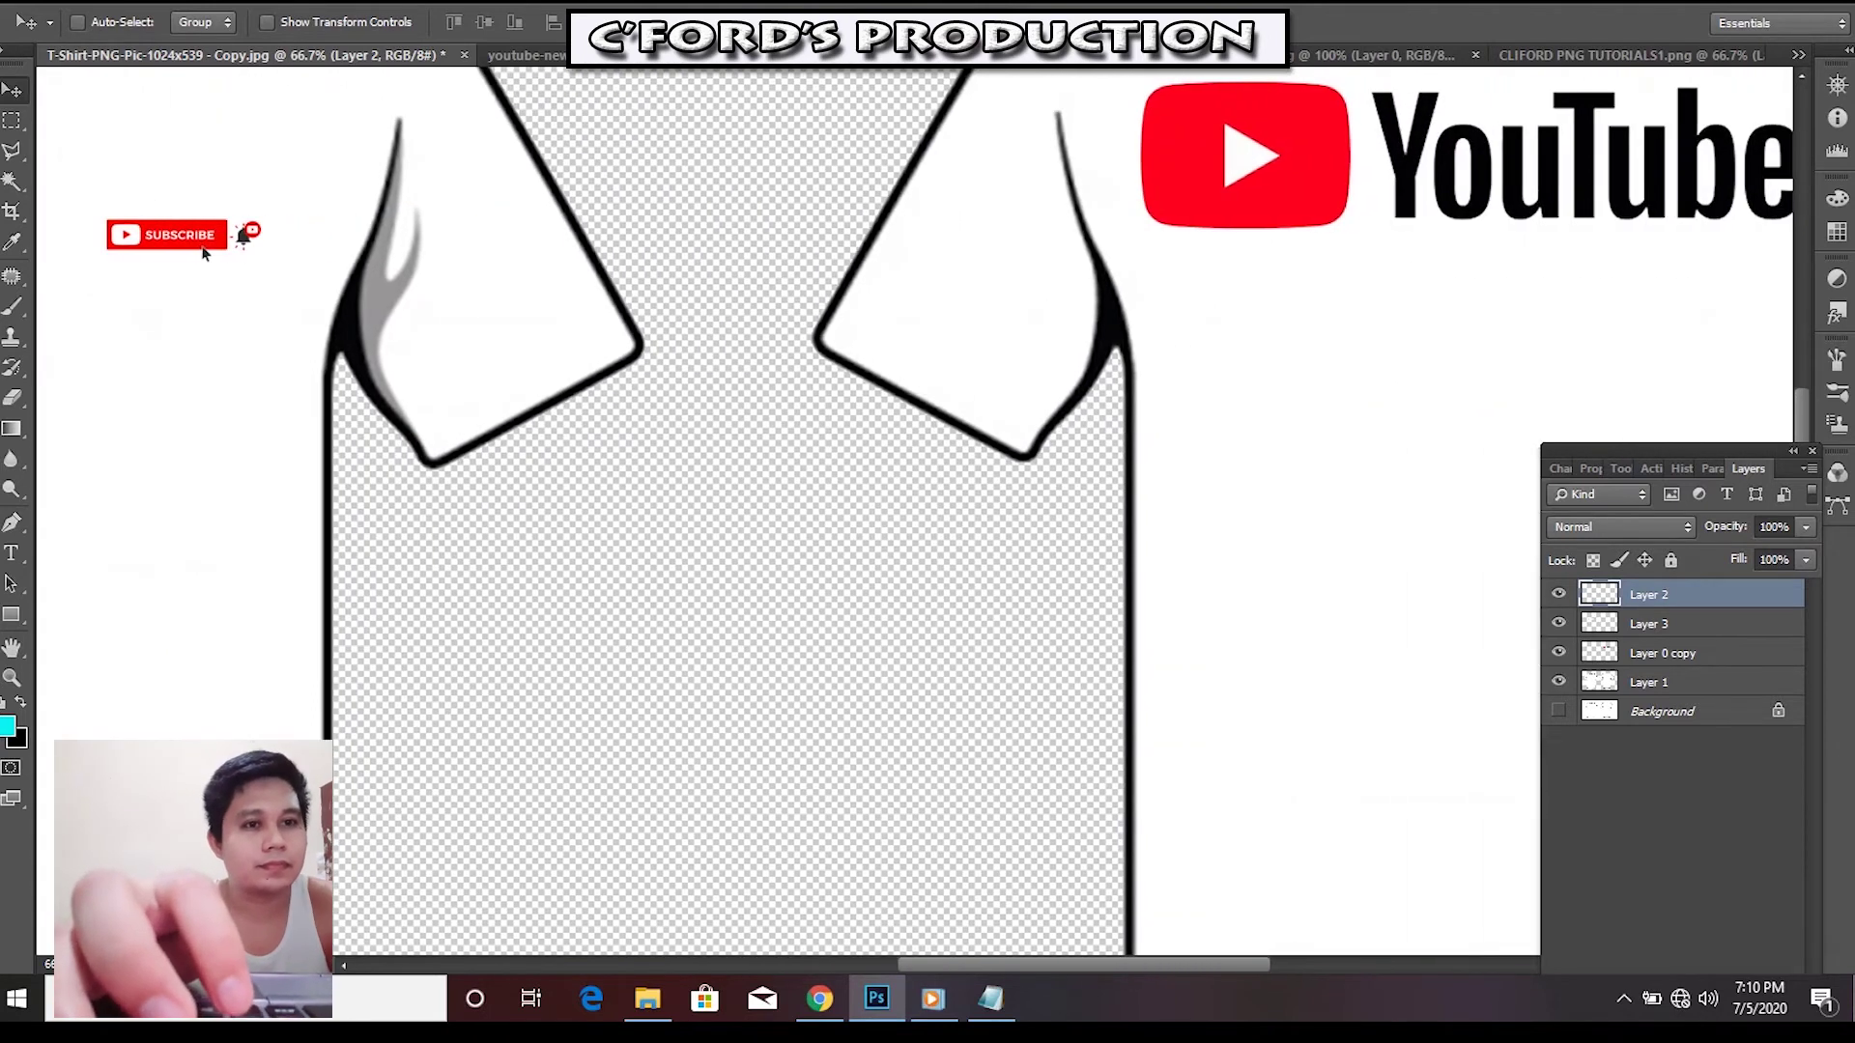
{"action": "left_click_drag", "start_coordinate": [1295, 154], "coordinate": [887, 172]}
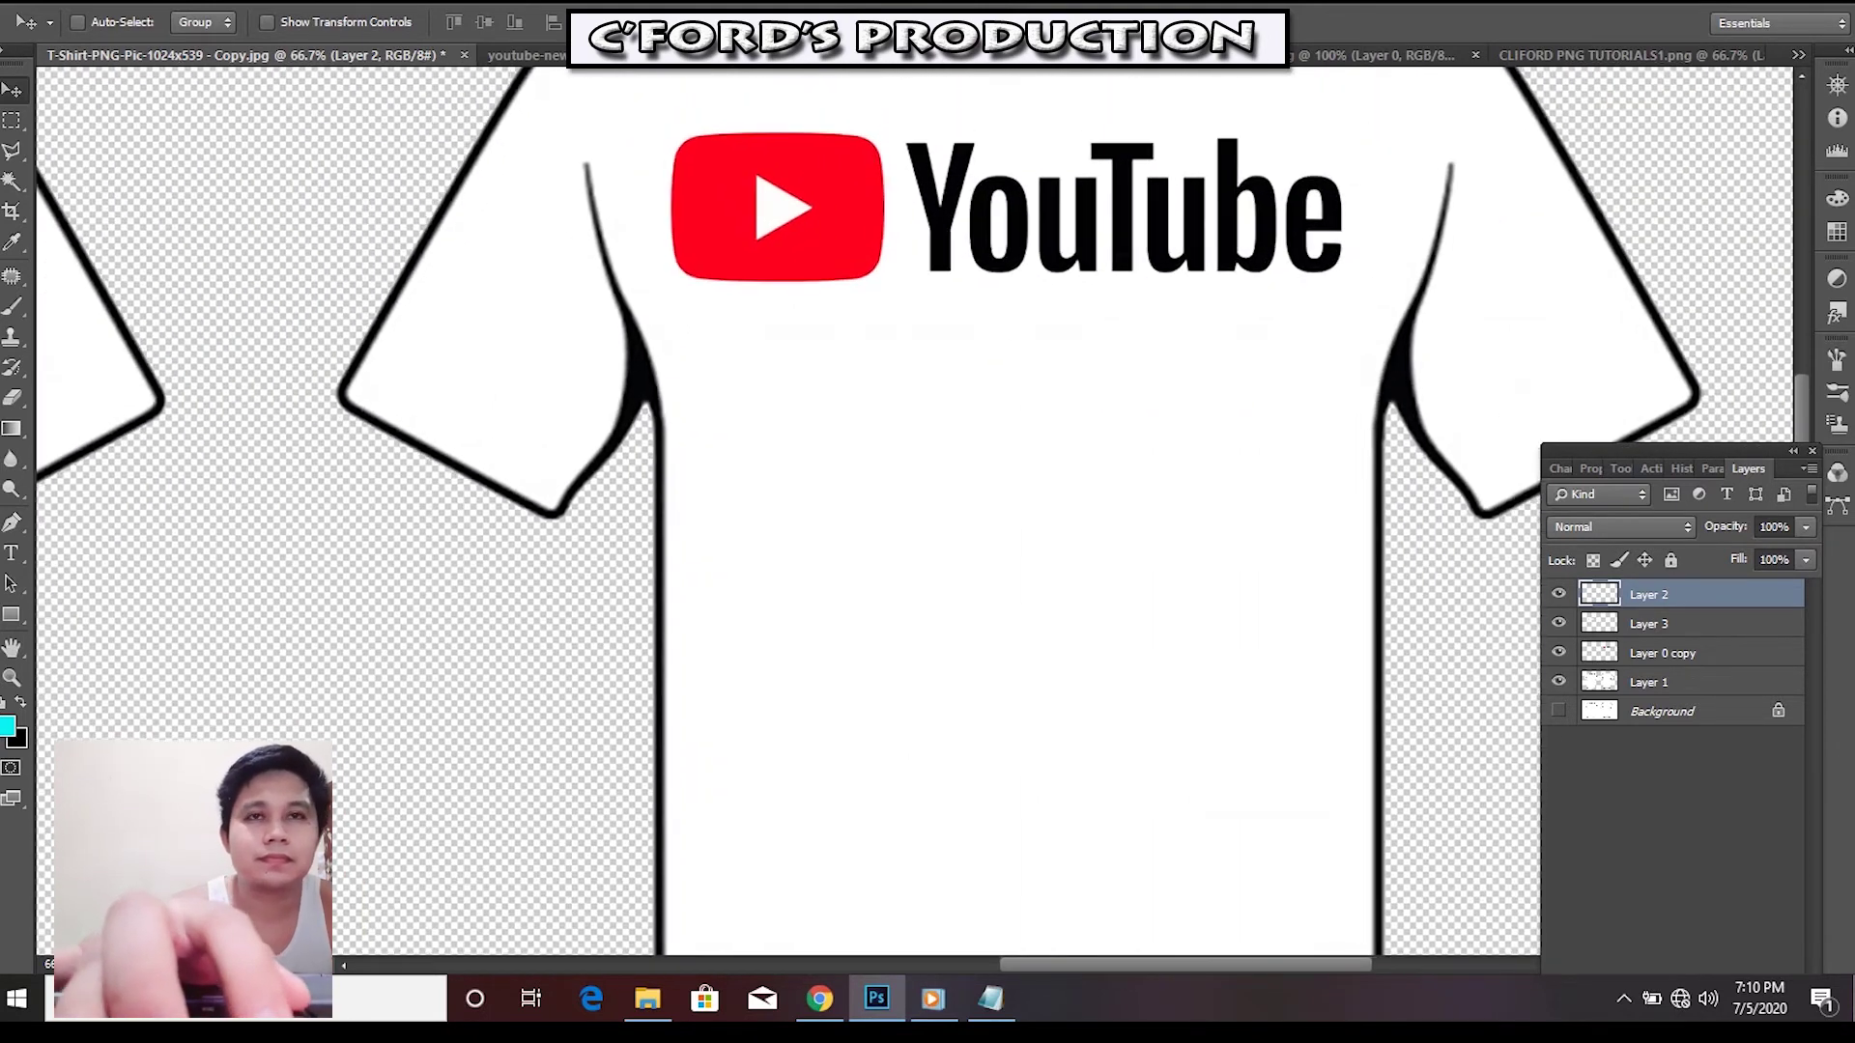
{"action": "key", "text": "ctrl+plus"}
{"action": "key", "text": "ctrl+minus"}
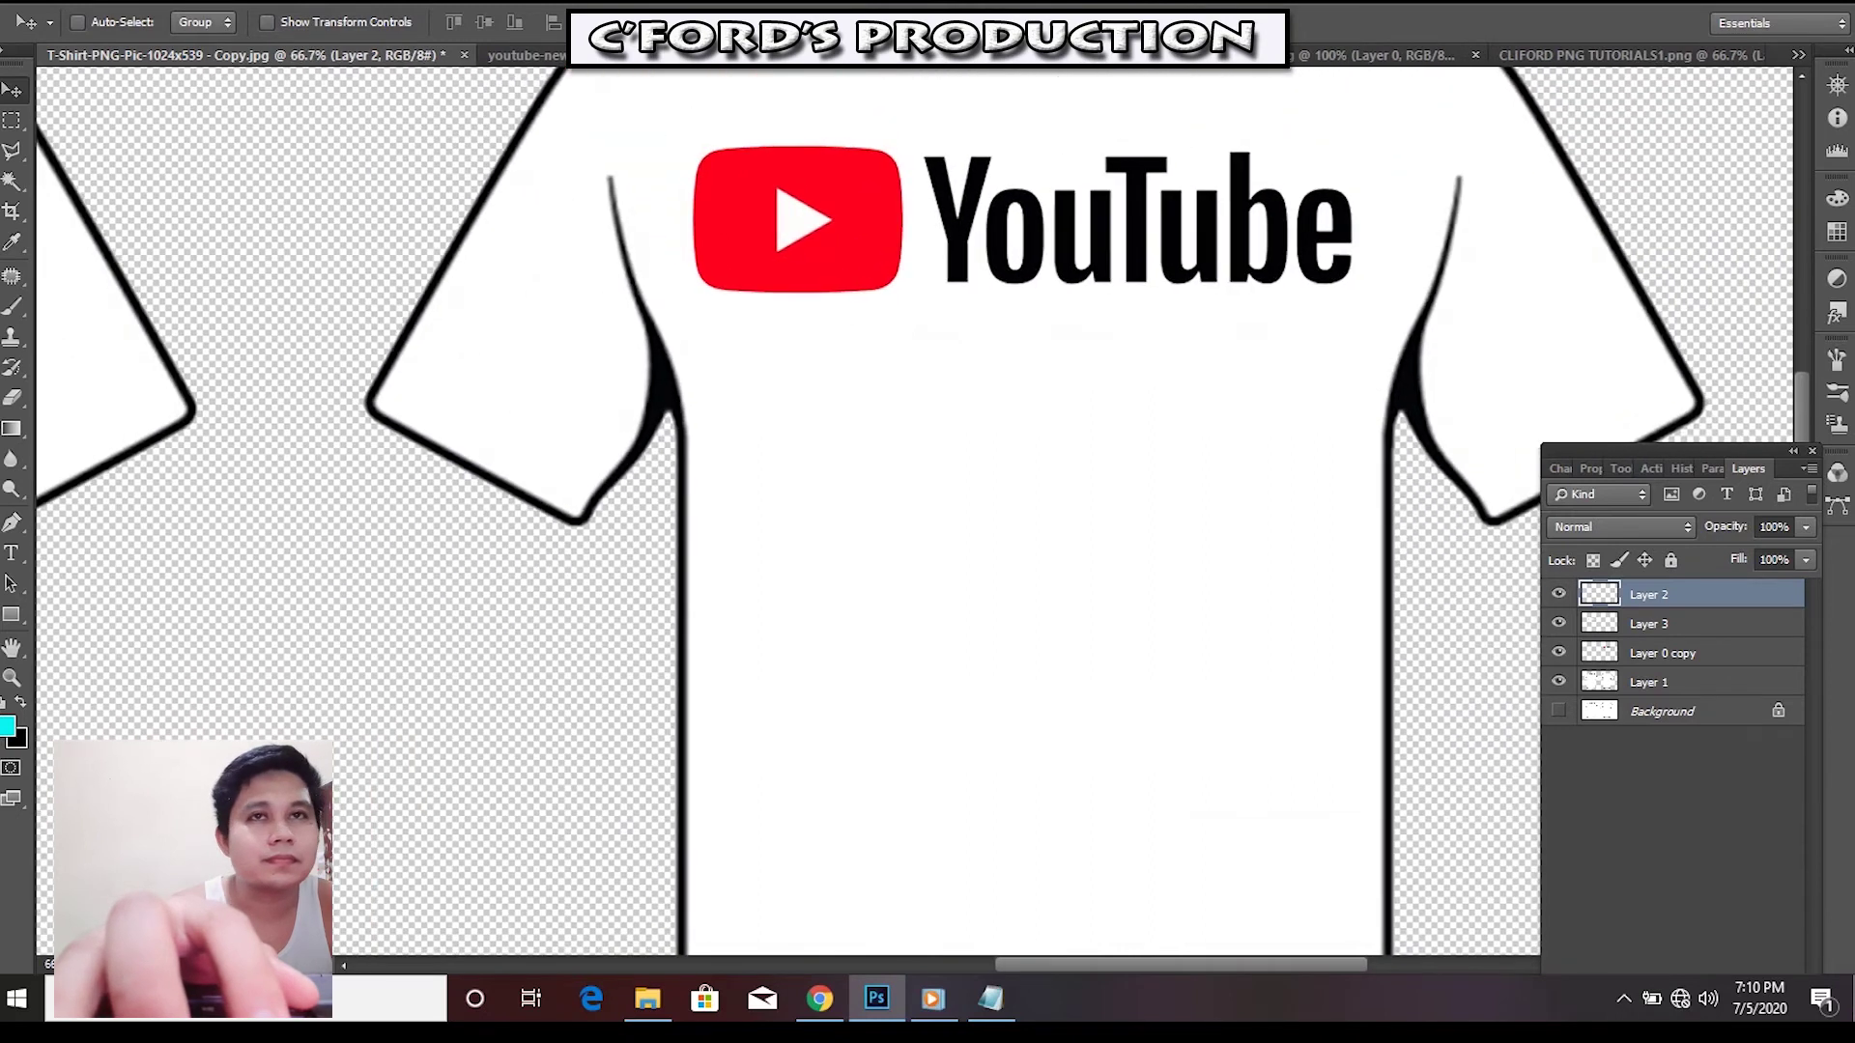
{"action": "key", "text": "ctrl+minus"}
{"action": "key", "text": "ctrl+minus"}
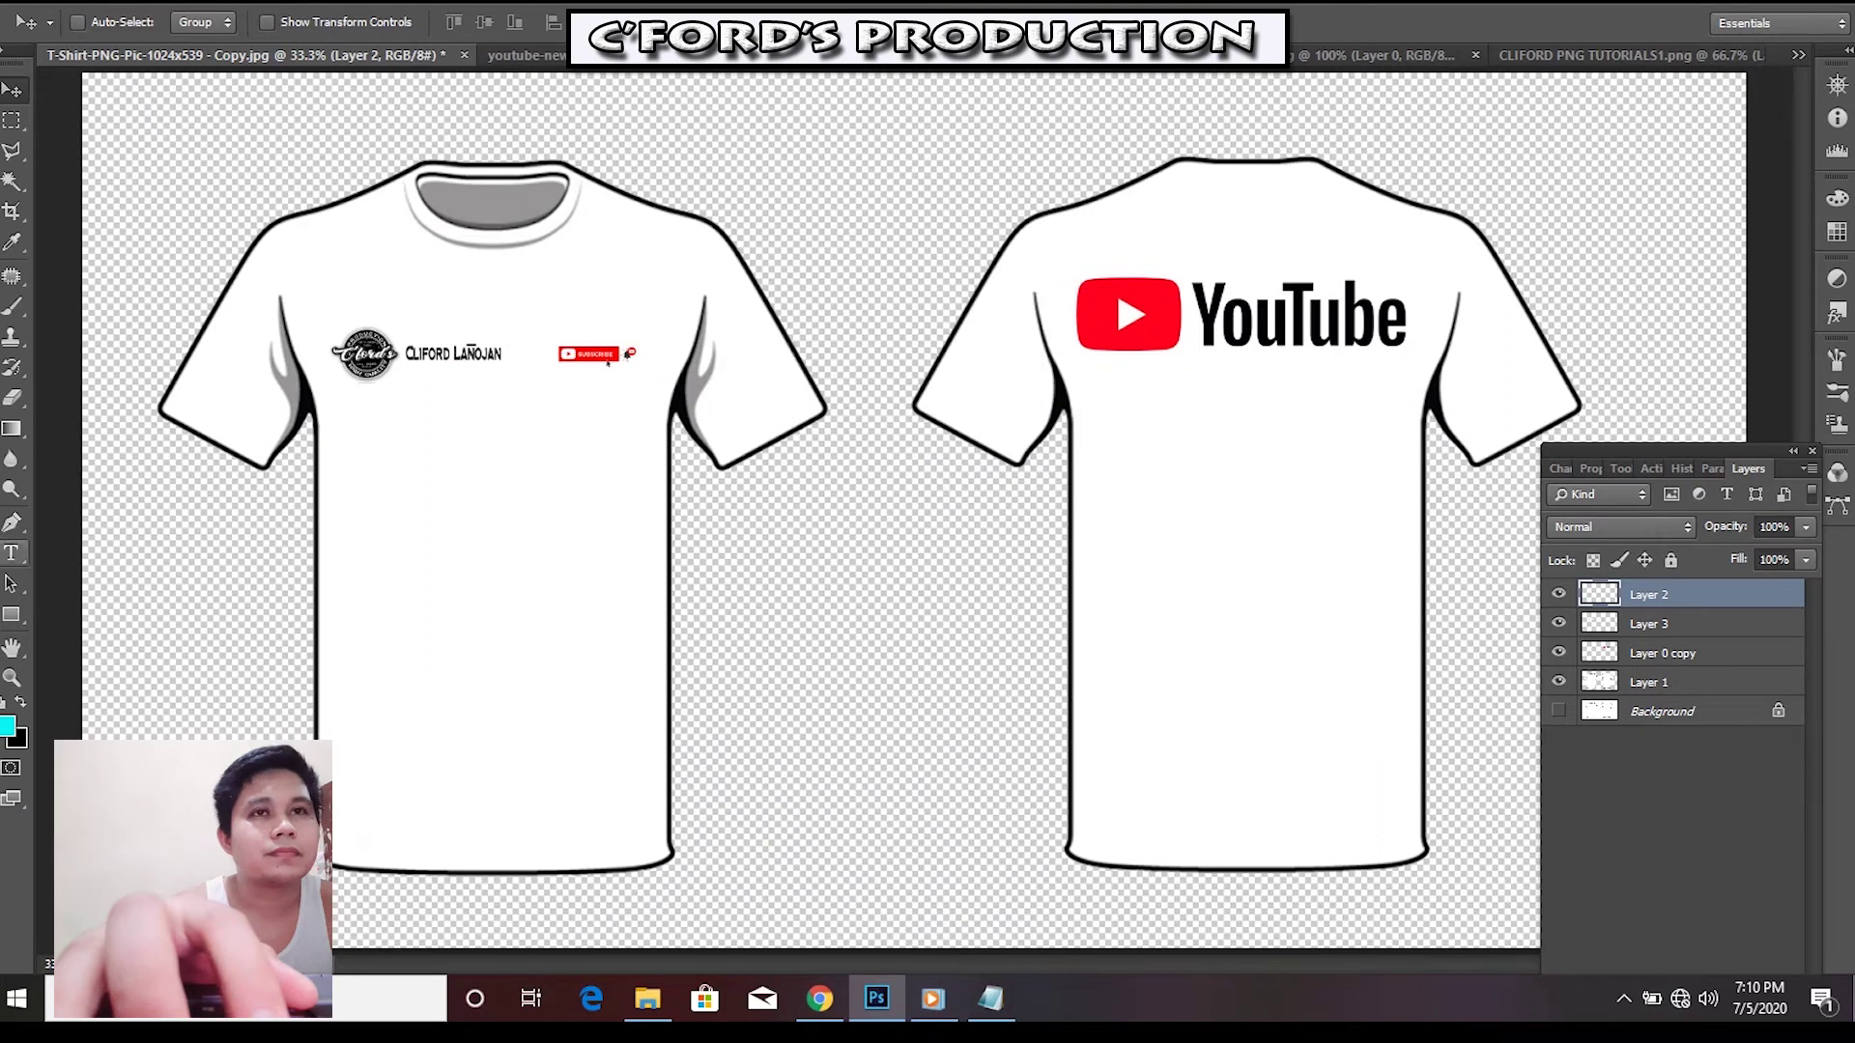
- Type the owner's name in capitals below the YouTube logo on the back shirt
{"action": "key", "text": "t"}
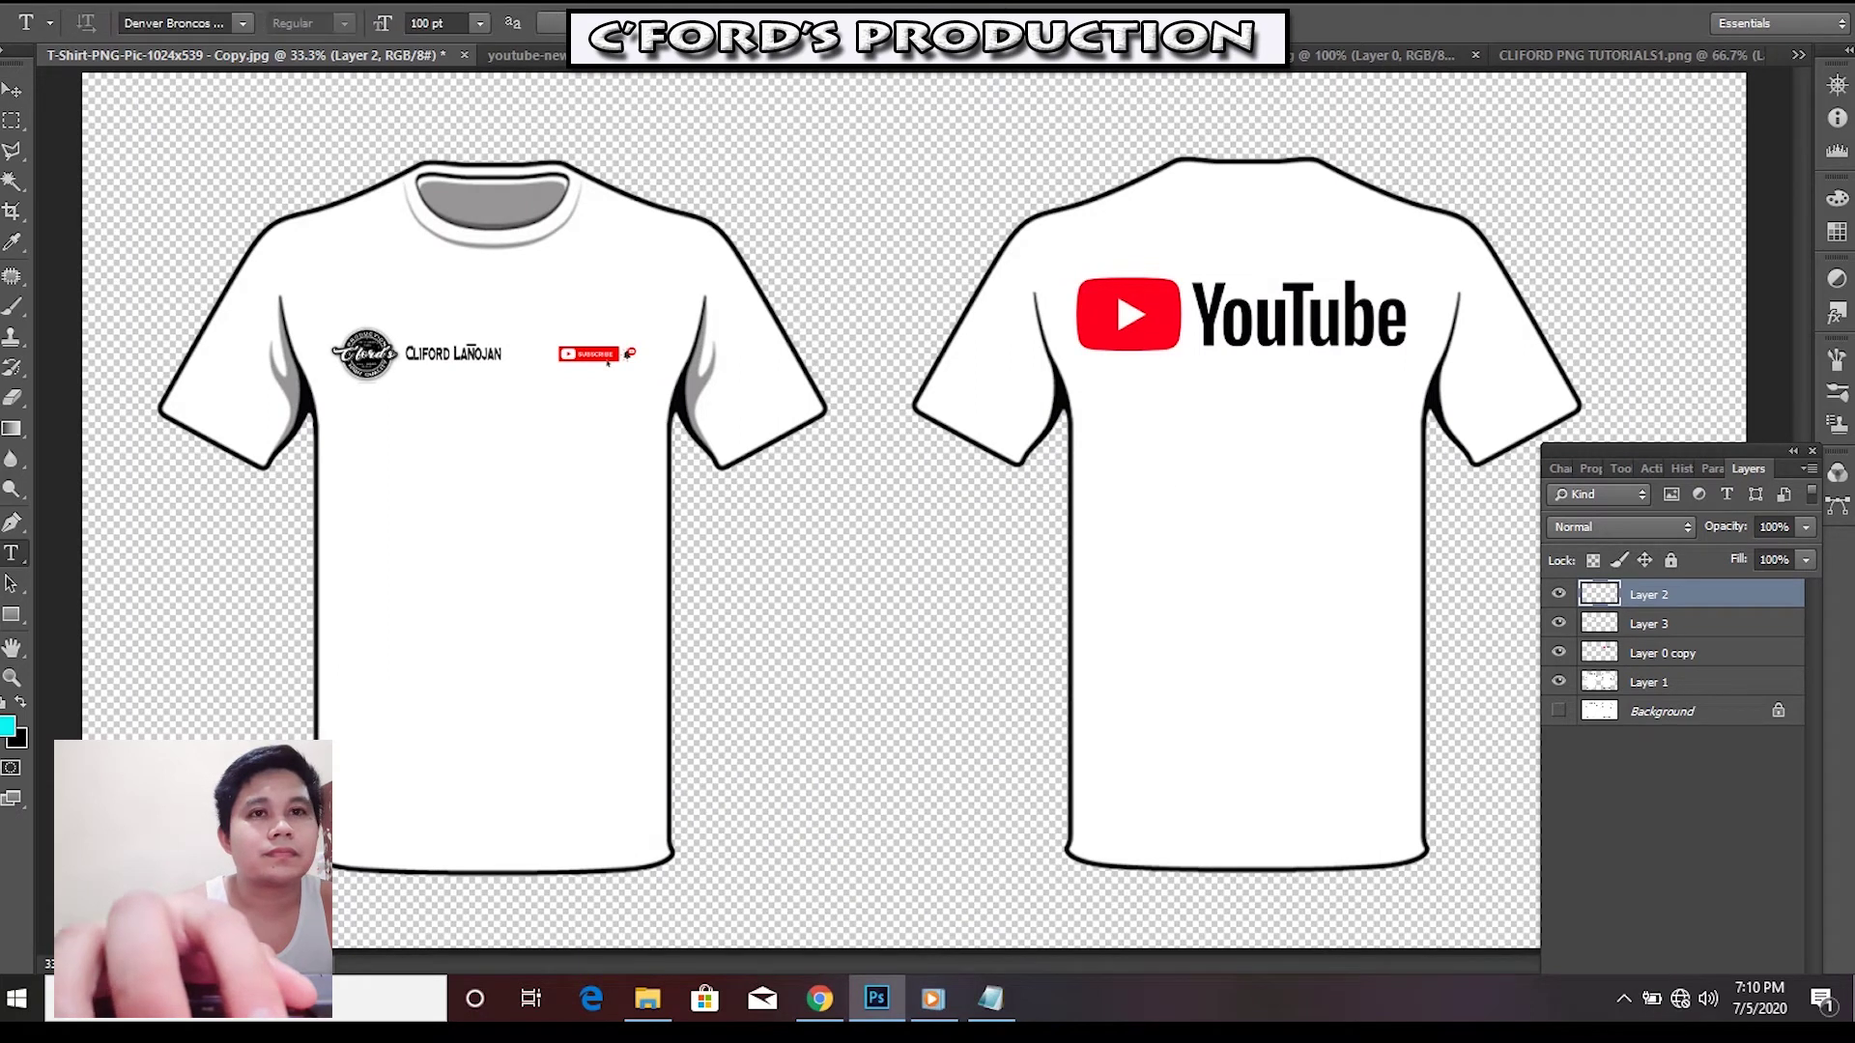
{"action": "left_click", "coordinate": [1173, 462]}
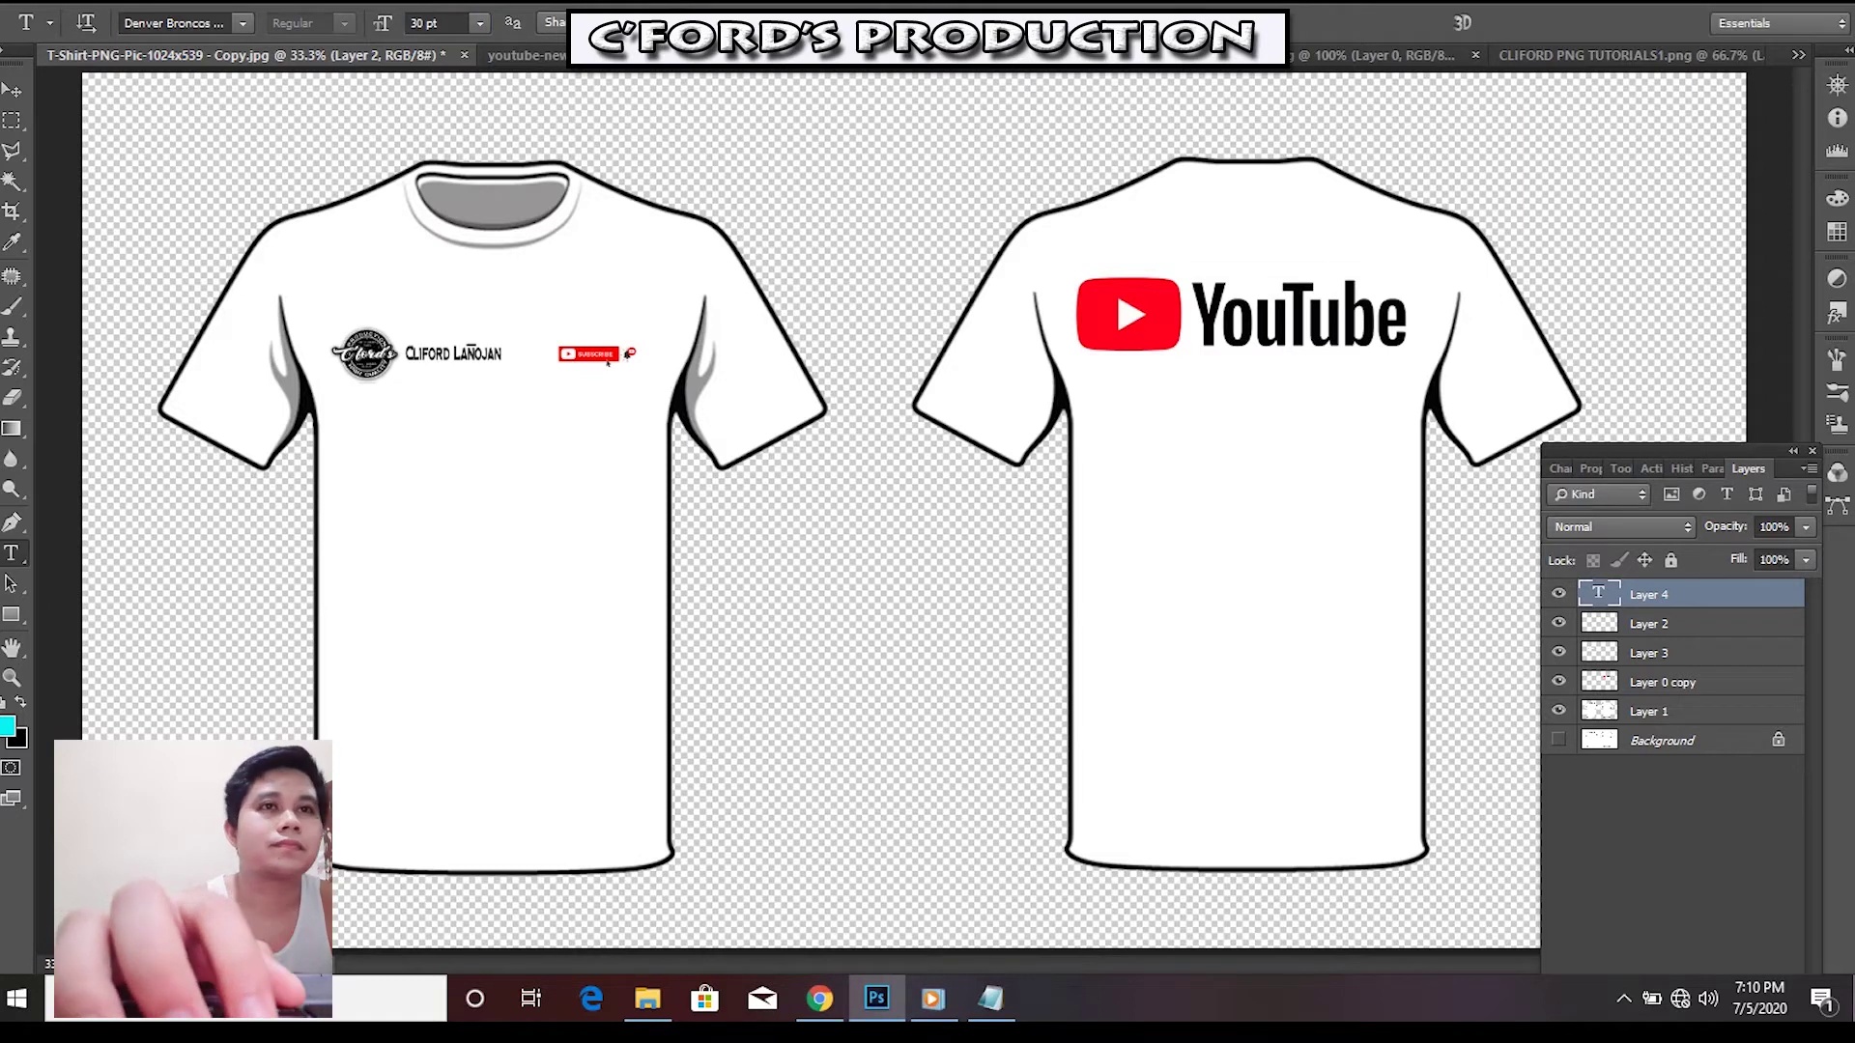
{"action": "left_click", "coordinate": [1165, 463]}
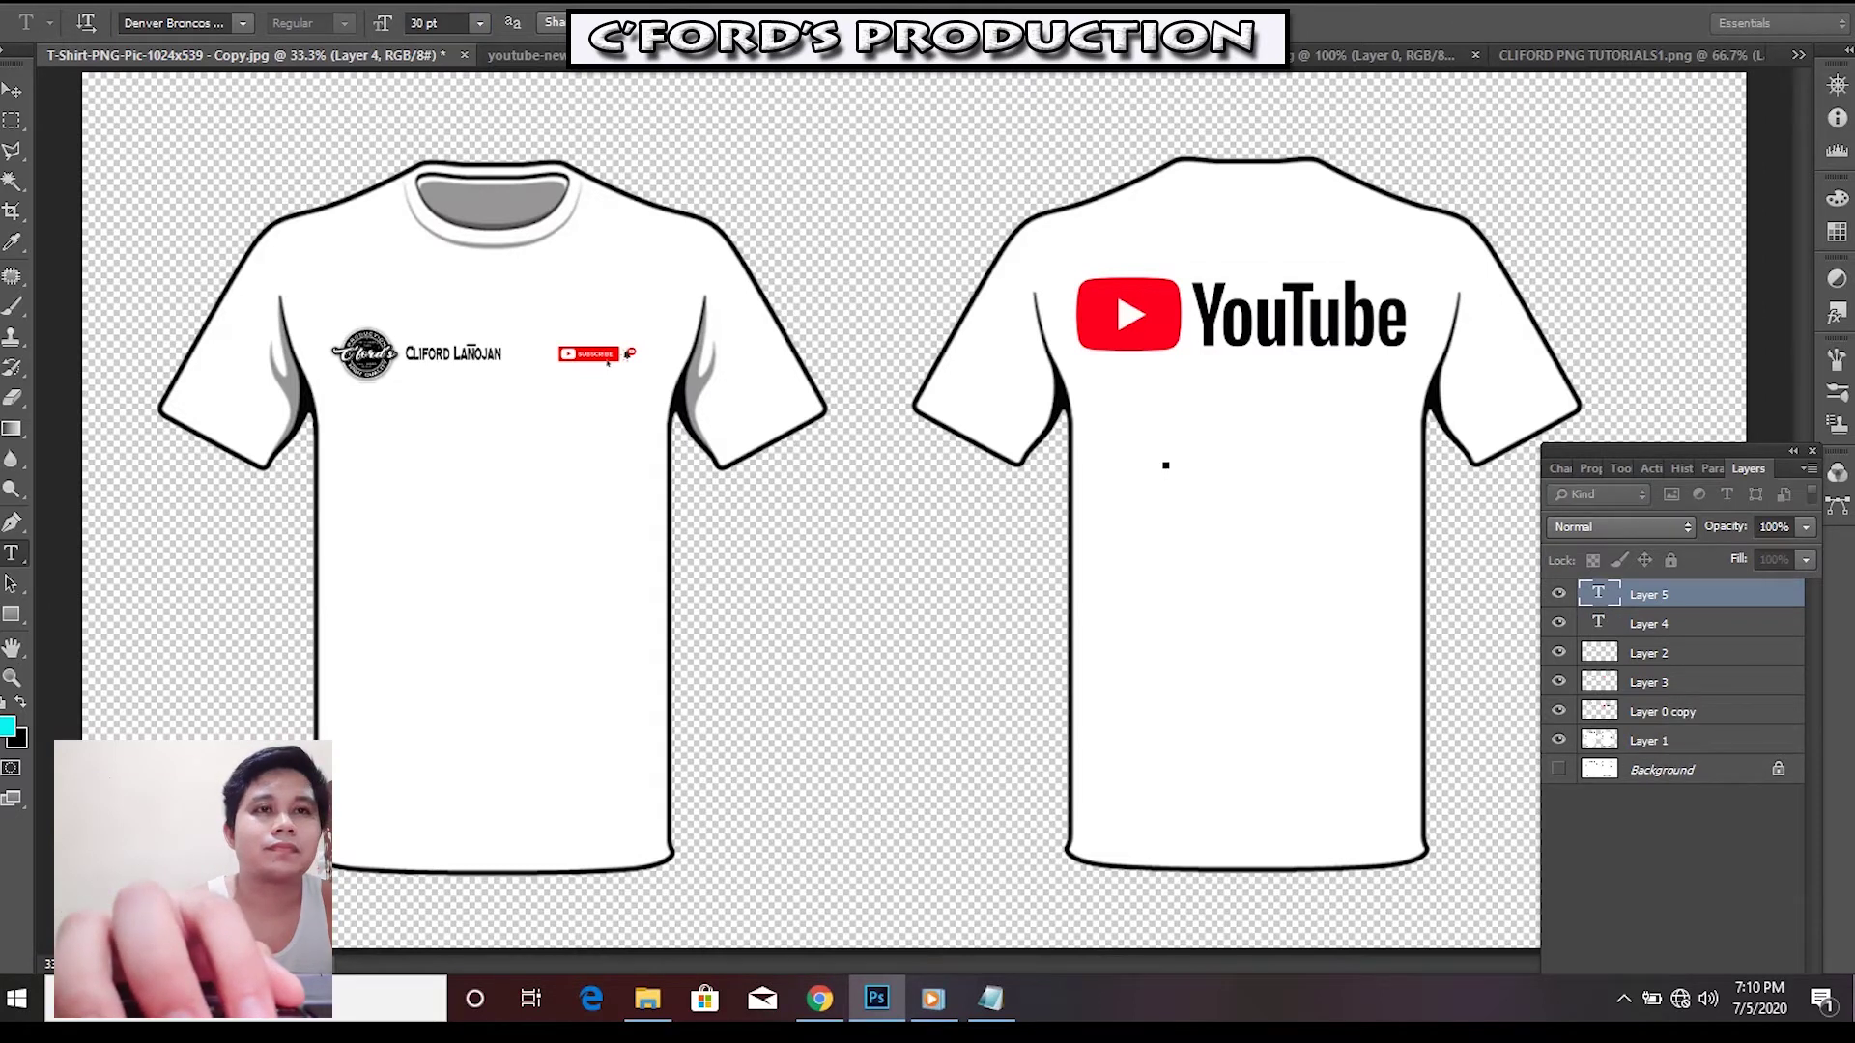
{"action": "type", "text": "FORD L"}
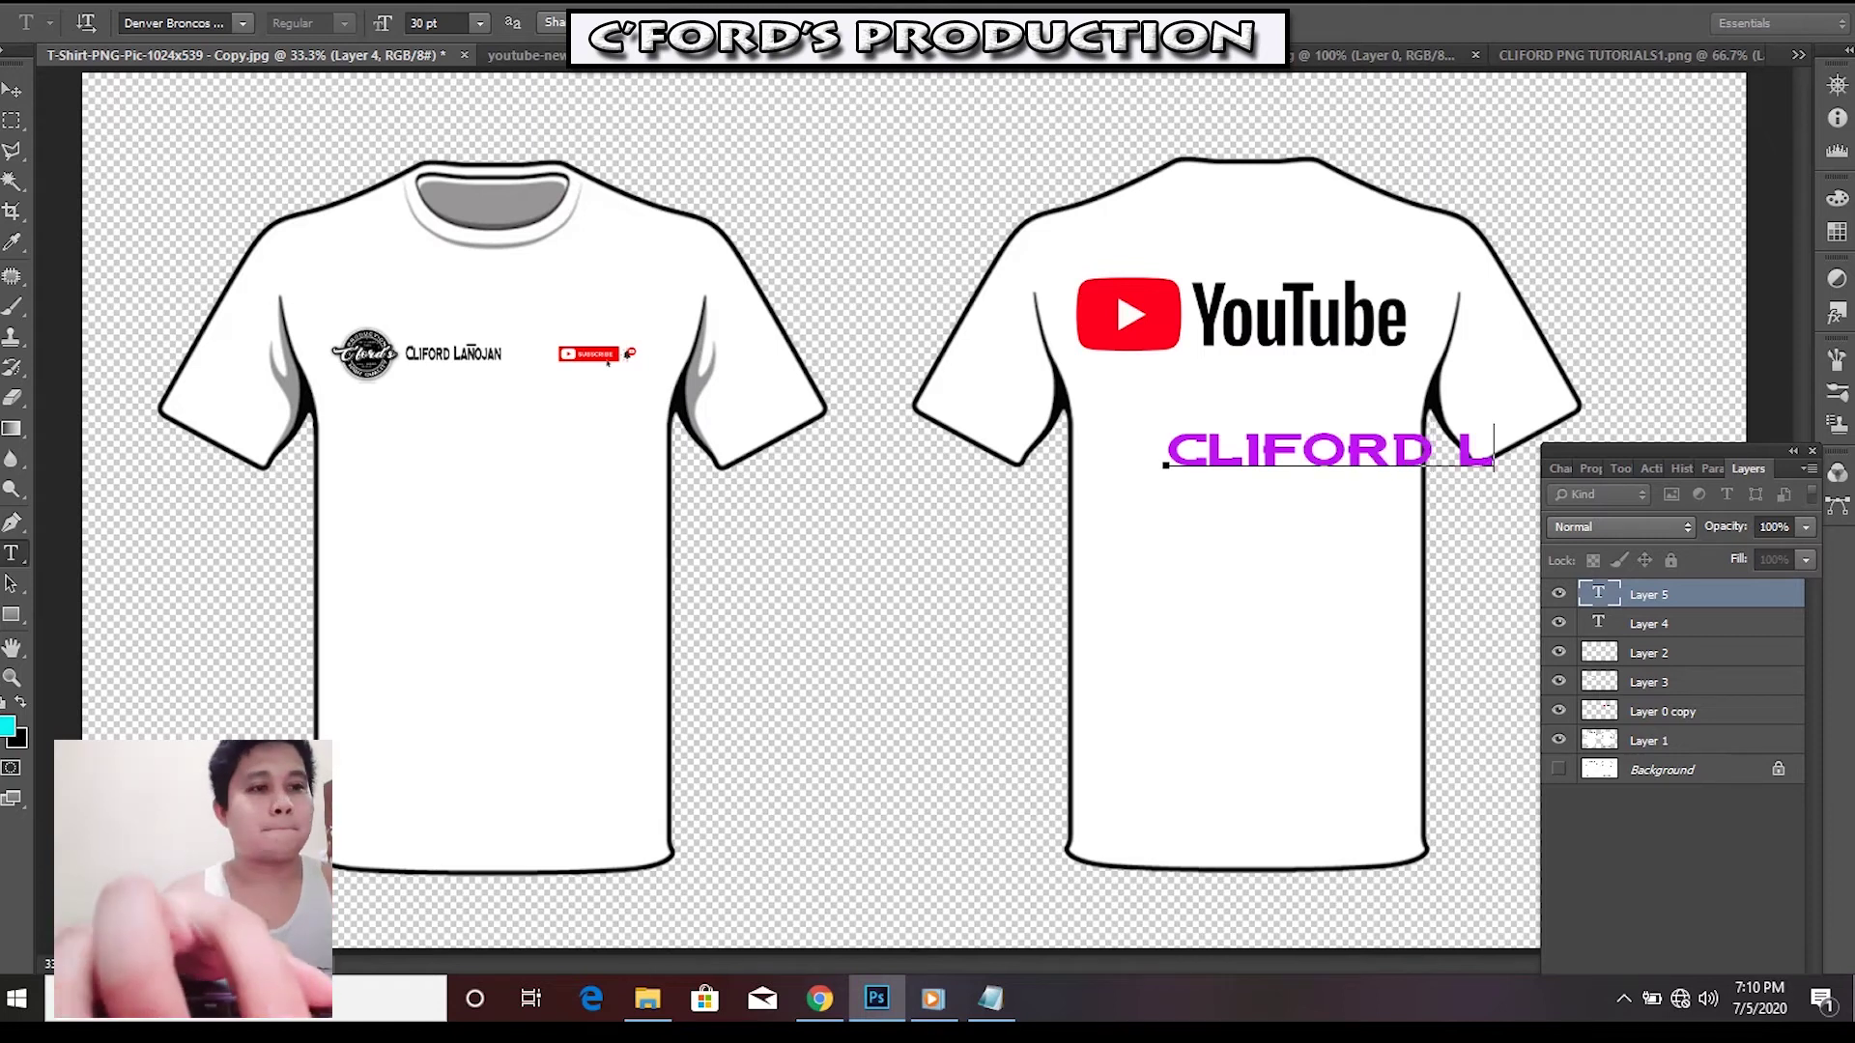
{"action": "type", "text": "AN"}
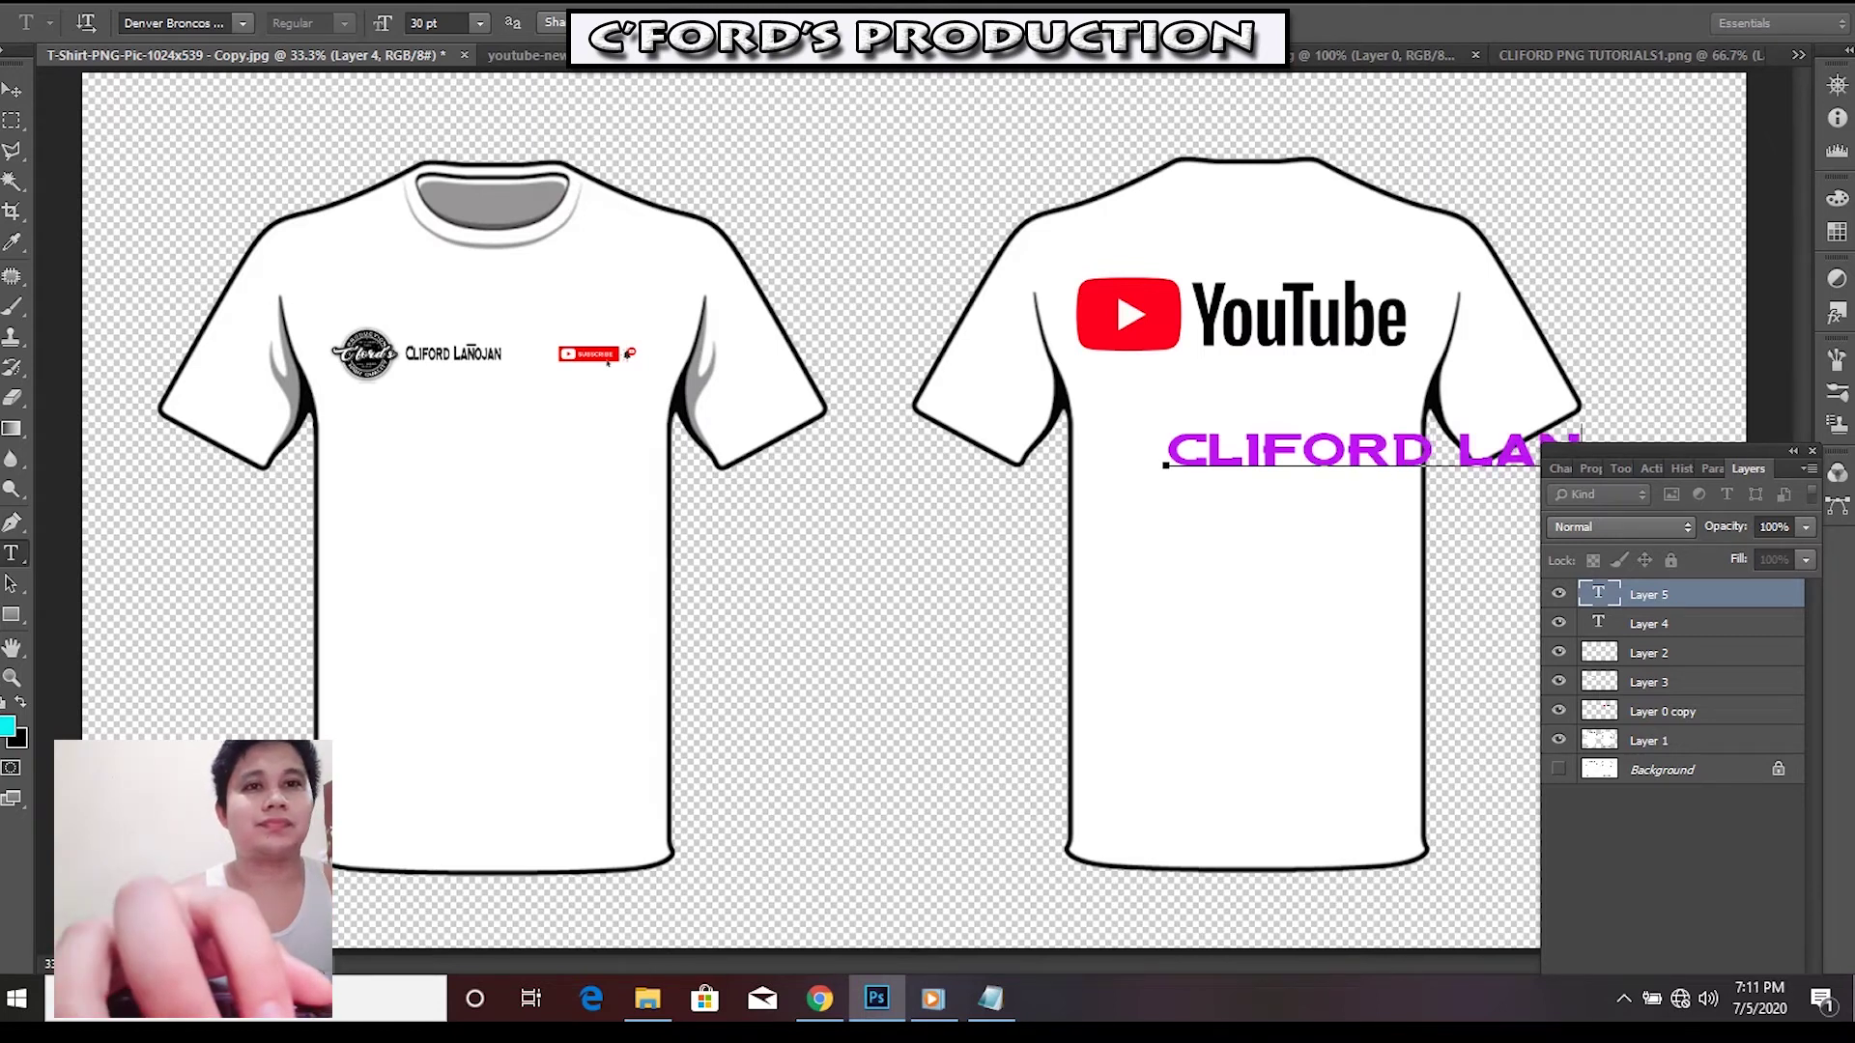
{"action": "type", "text": "OJAN"}
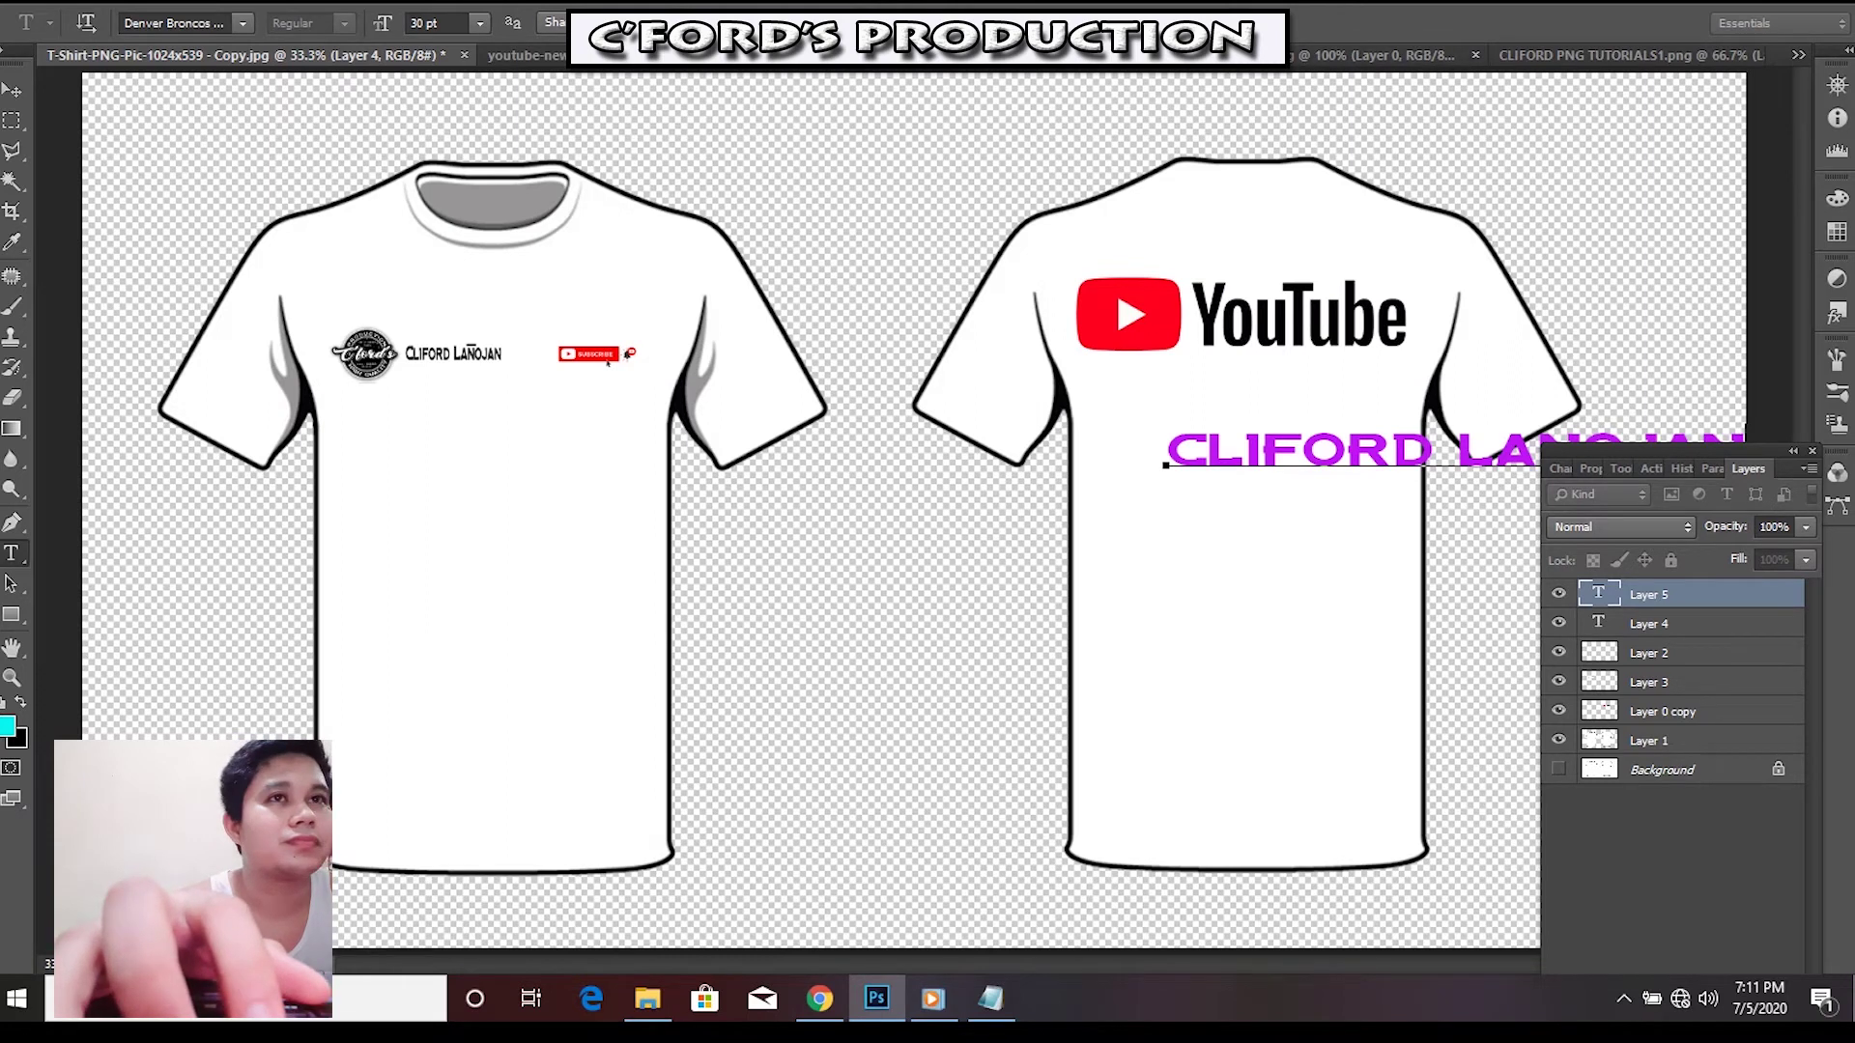
{"action": "key", "text": "ctrl+Return"}
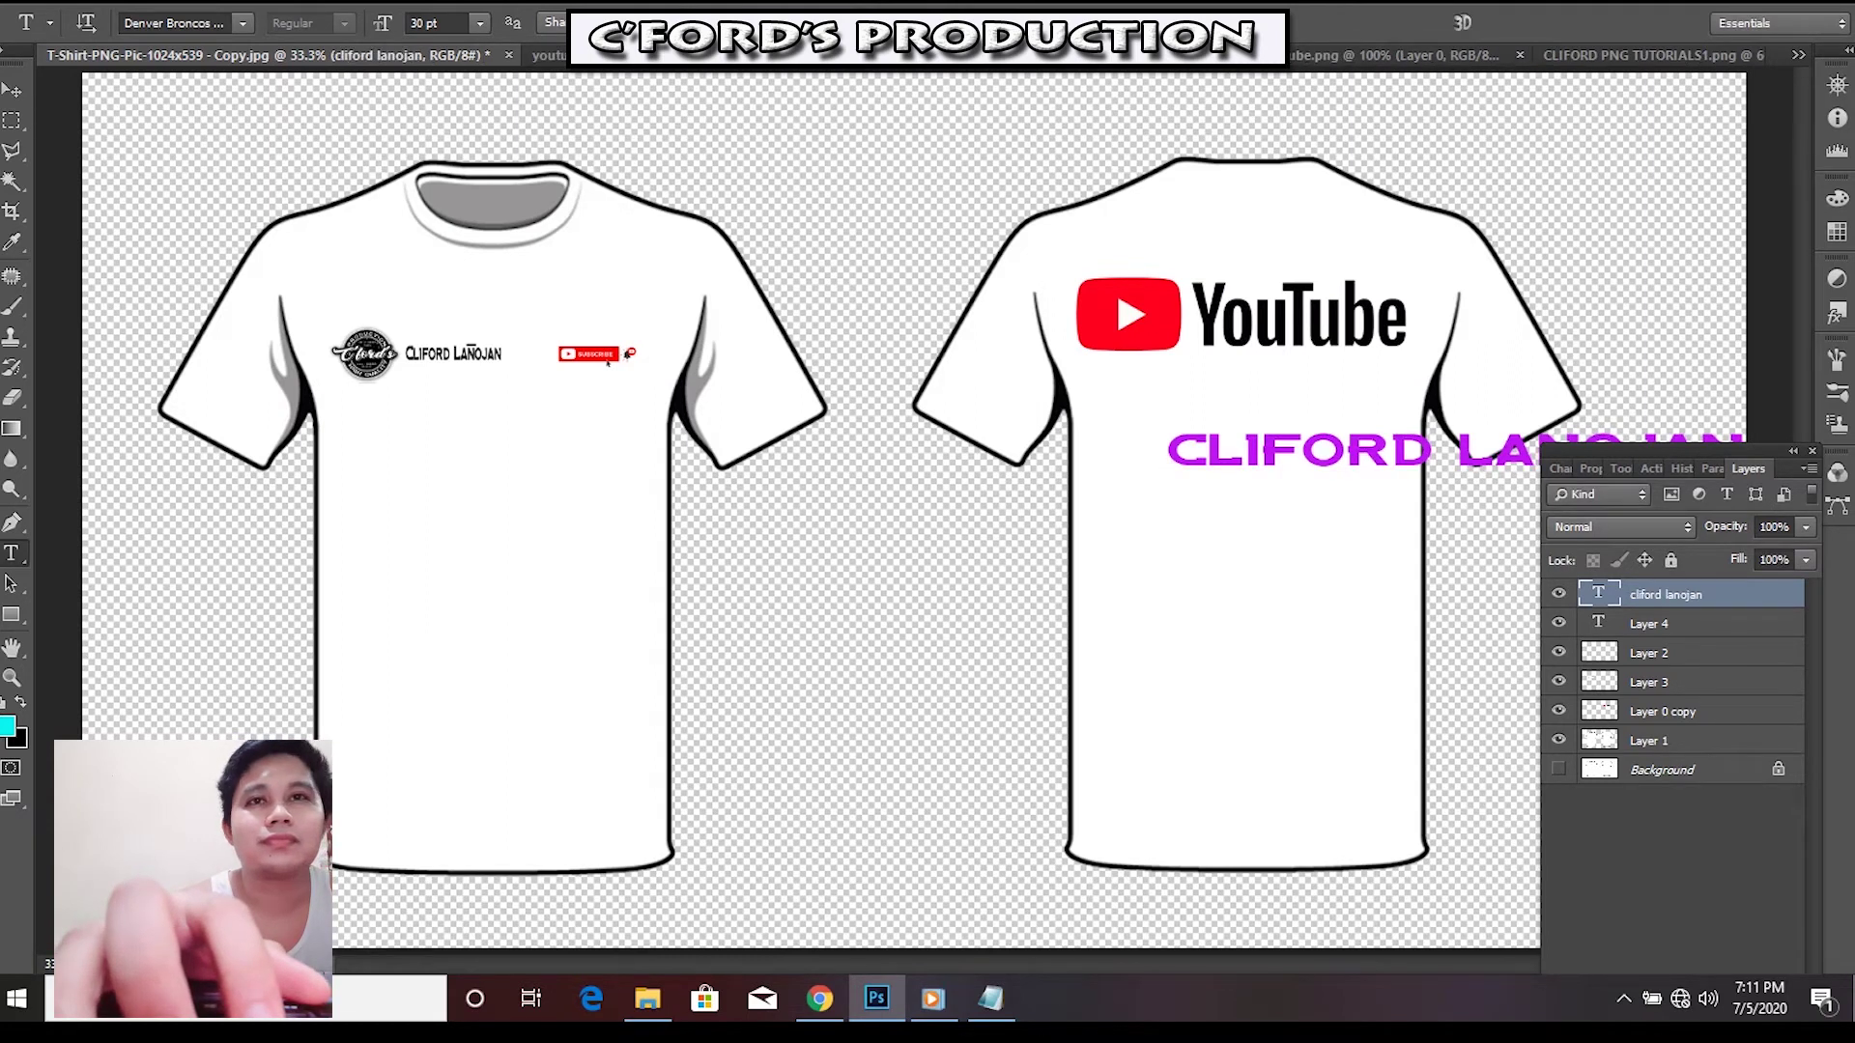
- Recolour the name text to black (#000000)
{"action": "key", "text": "ctrl+a"}
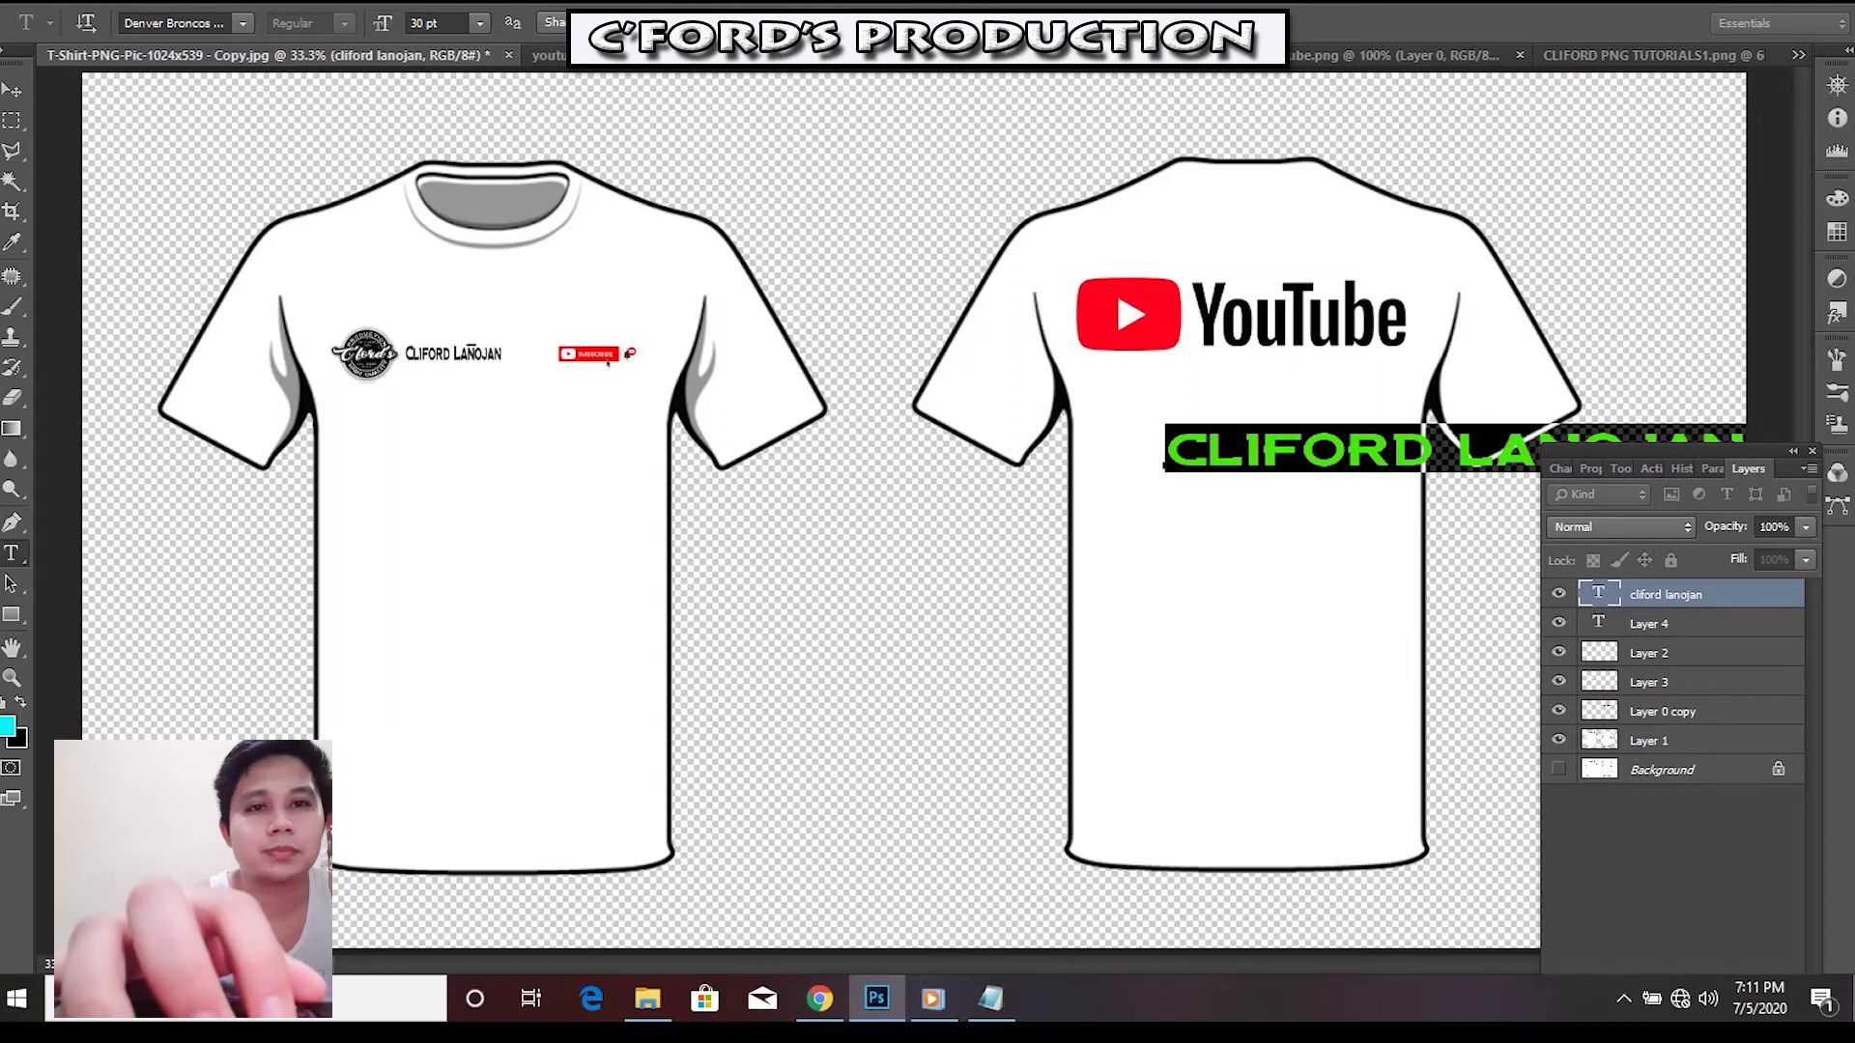
{"action": "left_click", "coordinate": [710, 22]}
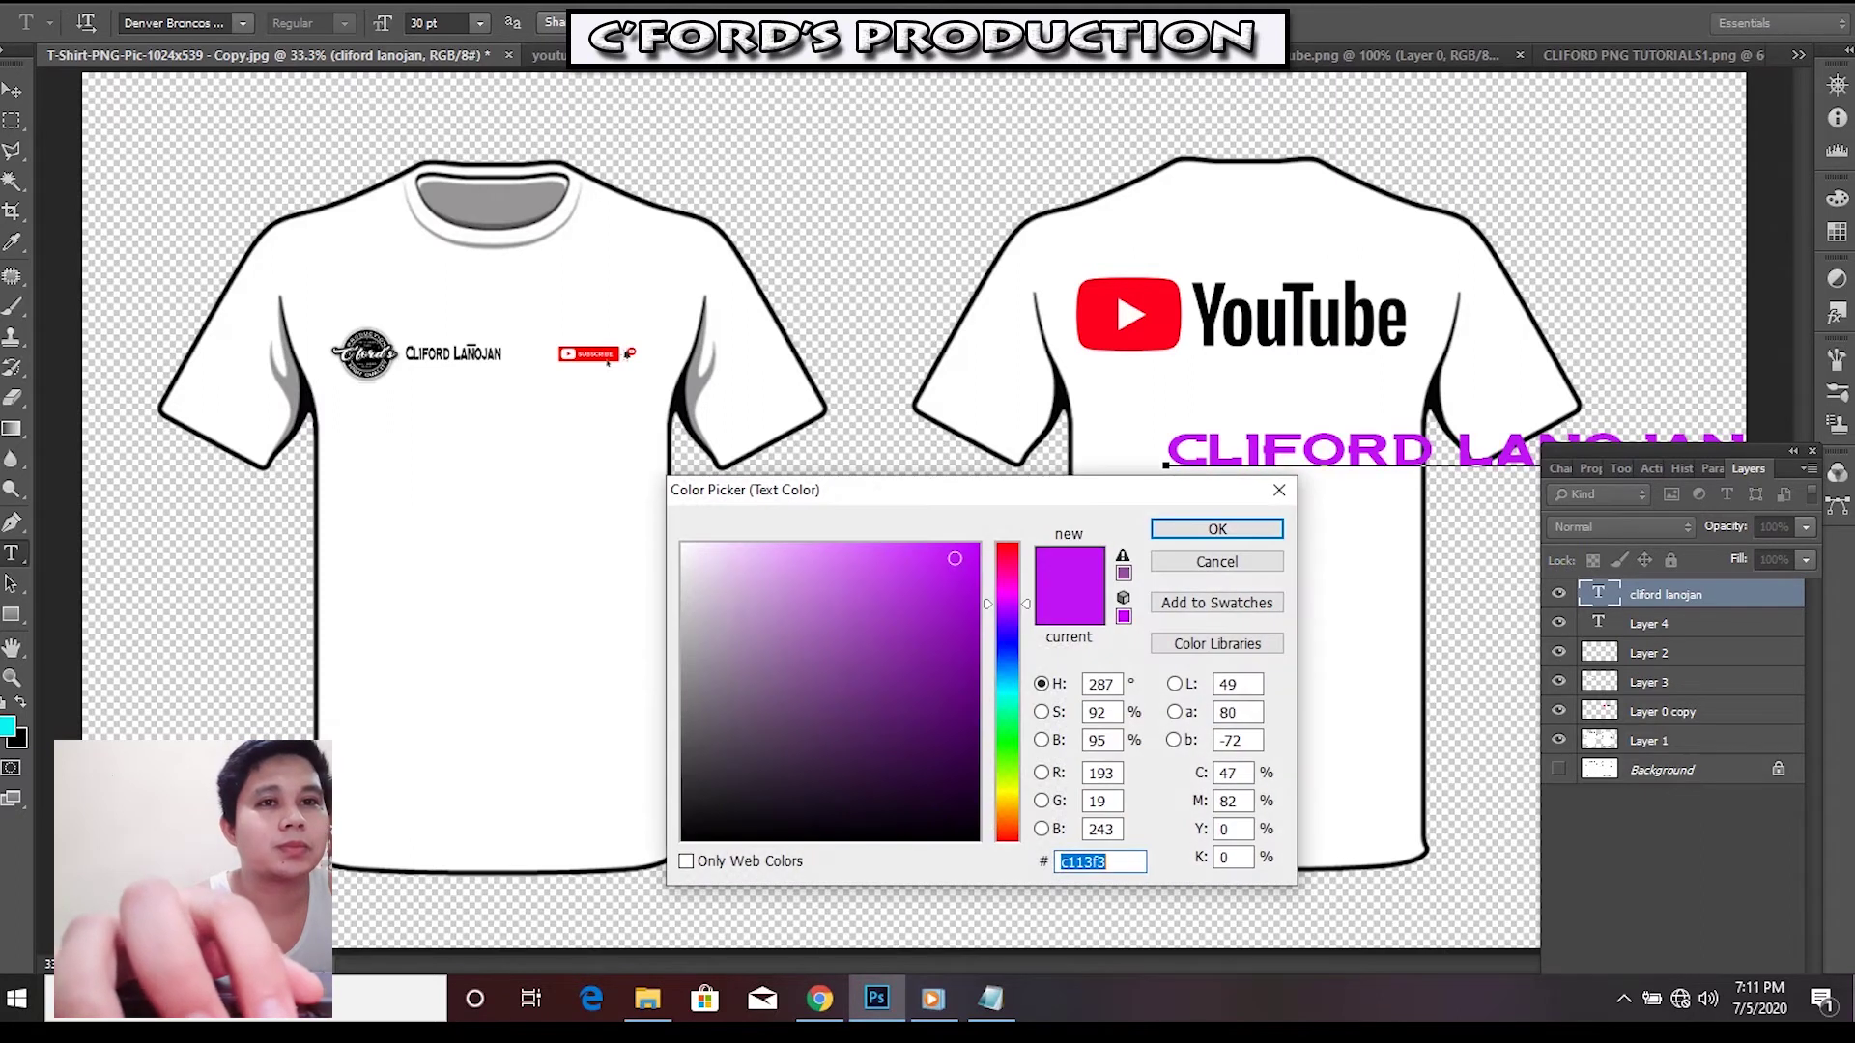
{"action": "type", "text": "000000"}
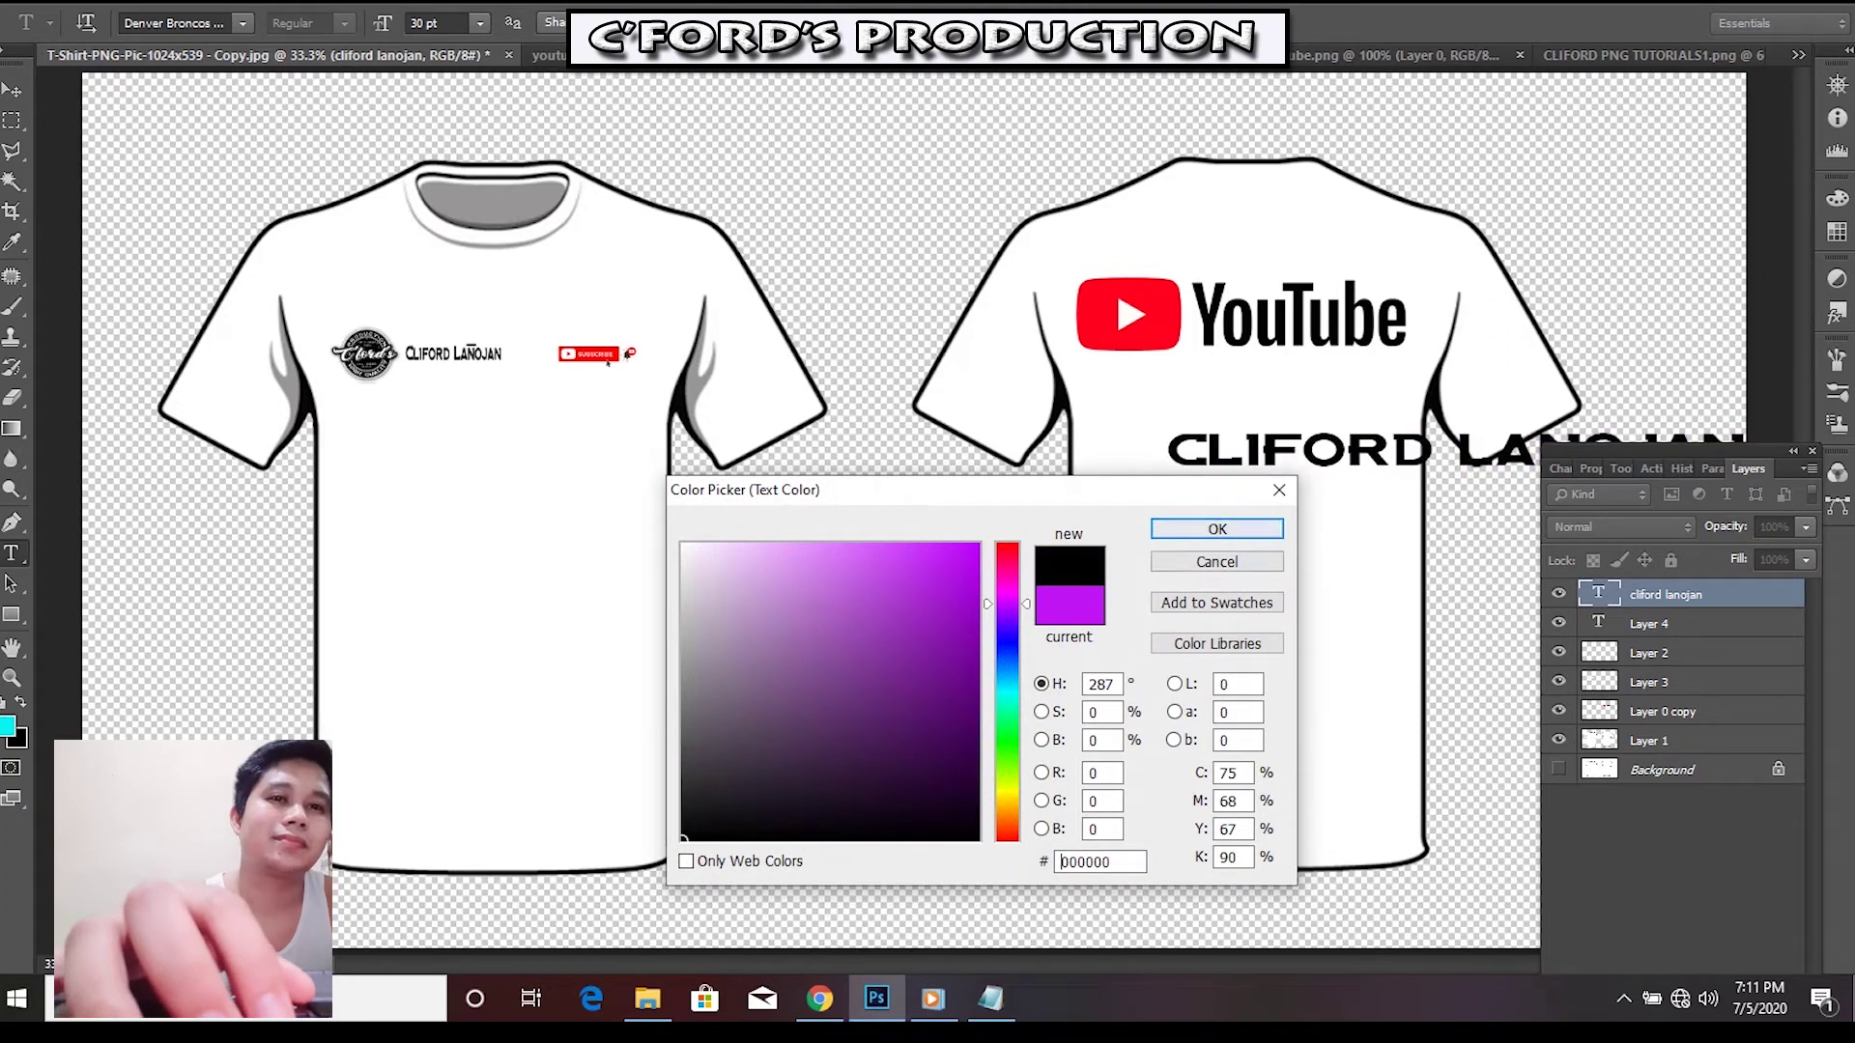
{"action": "key", "text": "Return"}
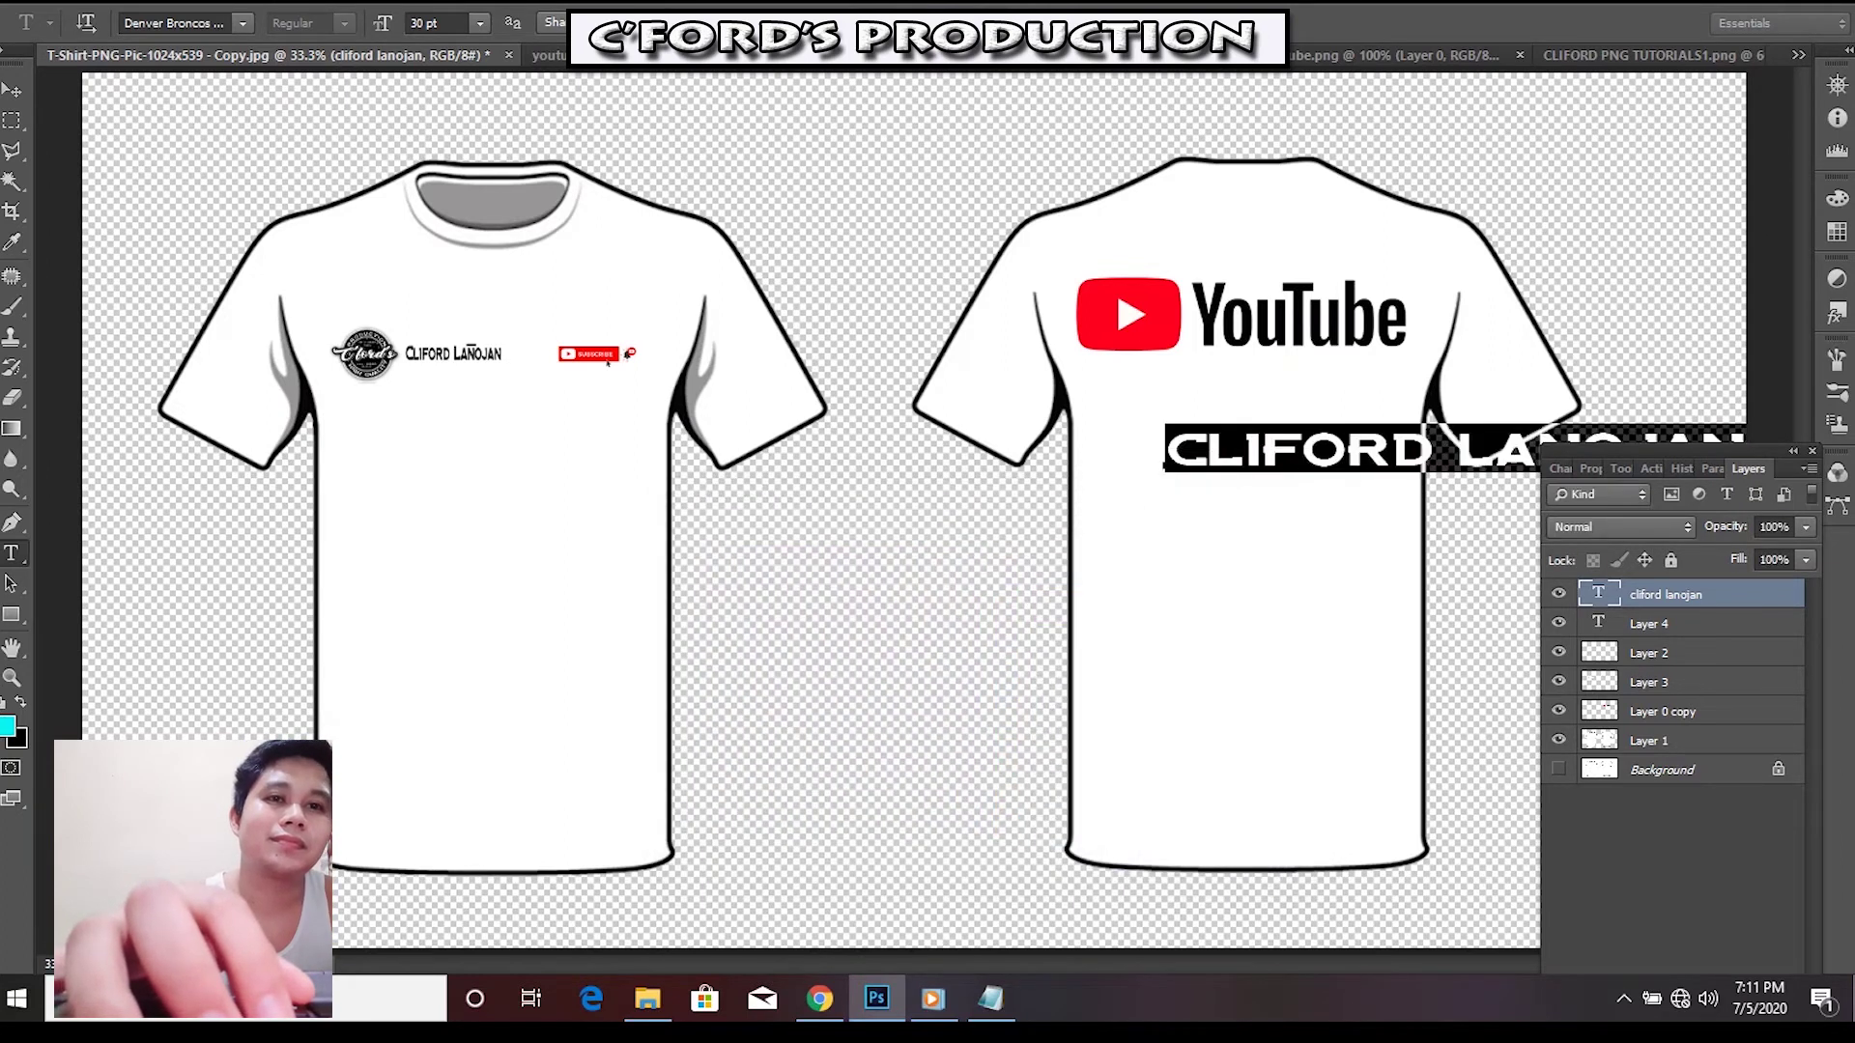
{"action": "key", "text": "ctrl+Return"}
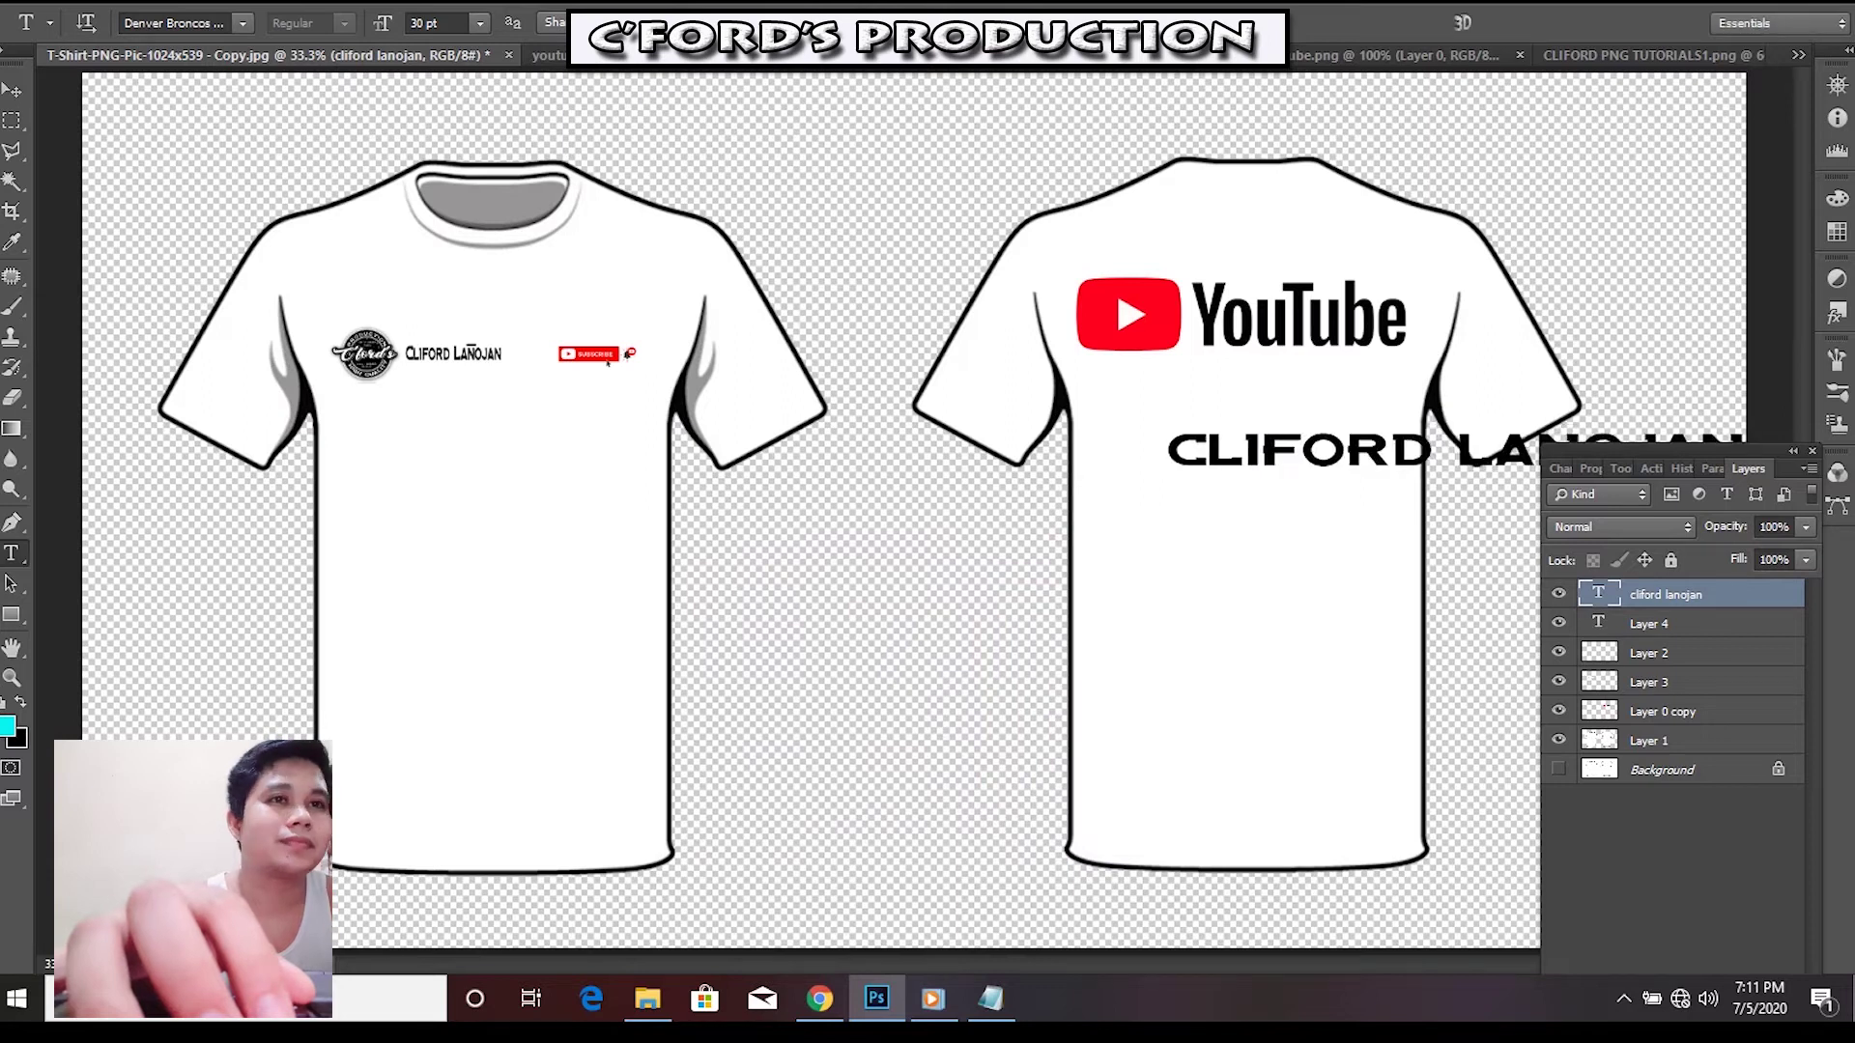
- Scale the name text to about 47% and centre it under the back logo
{"action": "key", "text": "ctrl+t"}
{"action": "left_click_drag", "start_coordinate": [1164, 425], "coordinate": [1252, 426]}
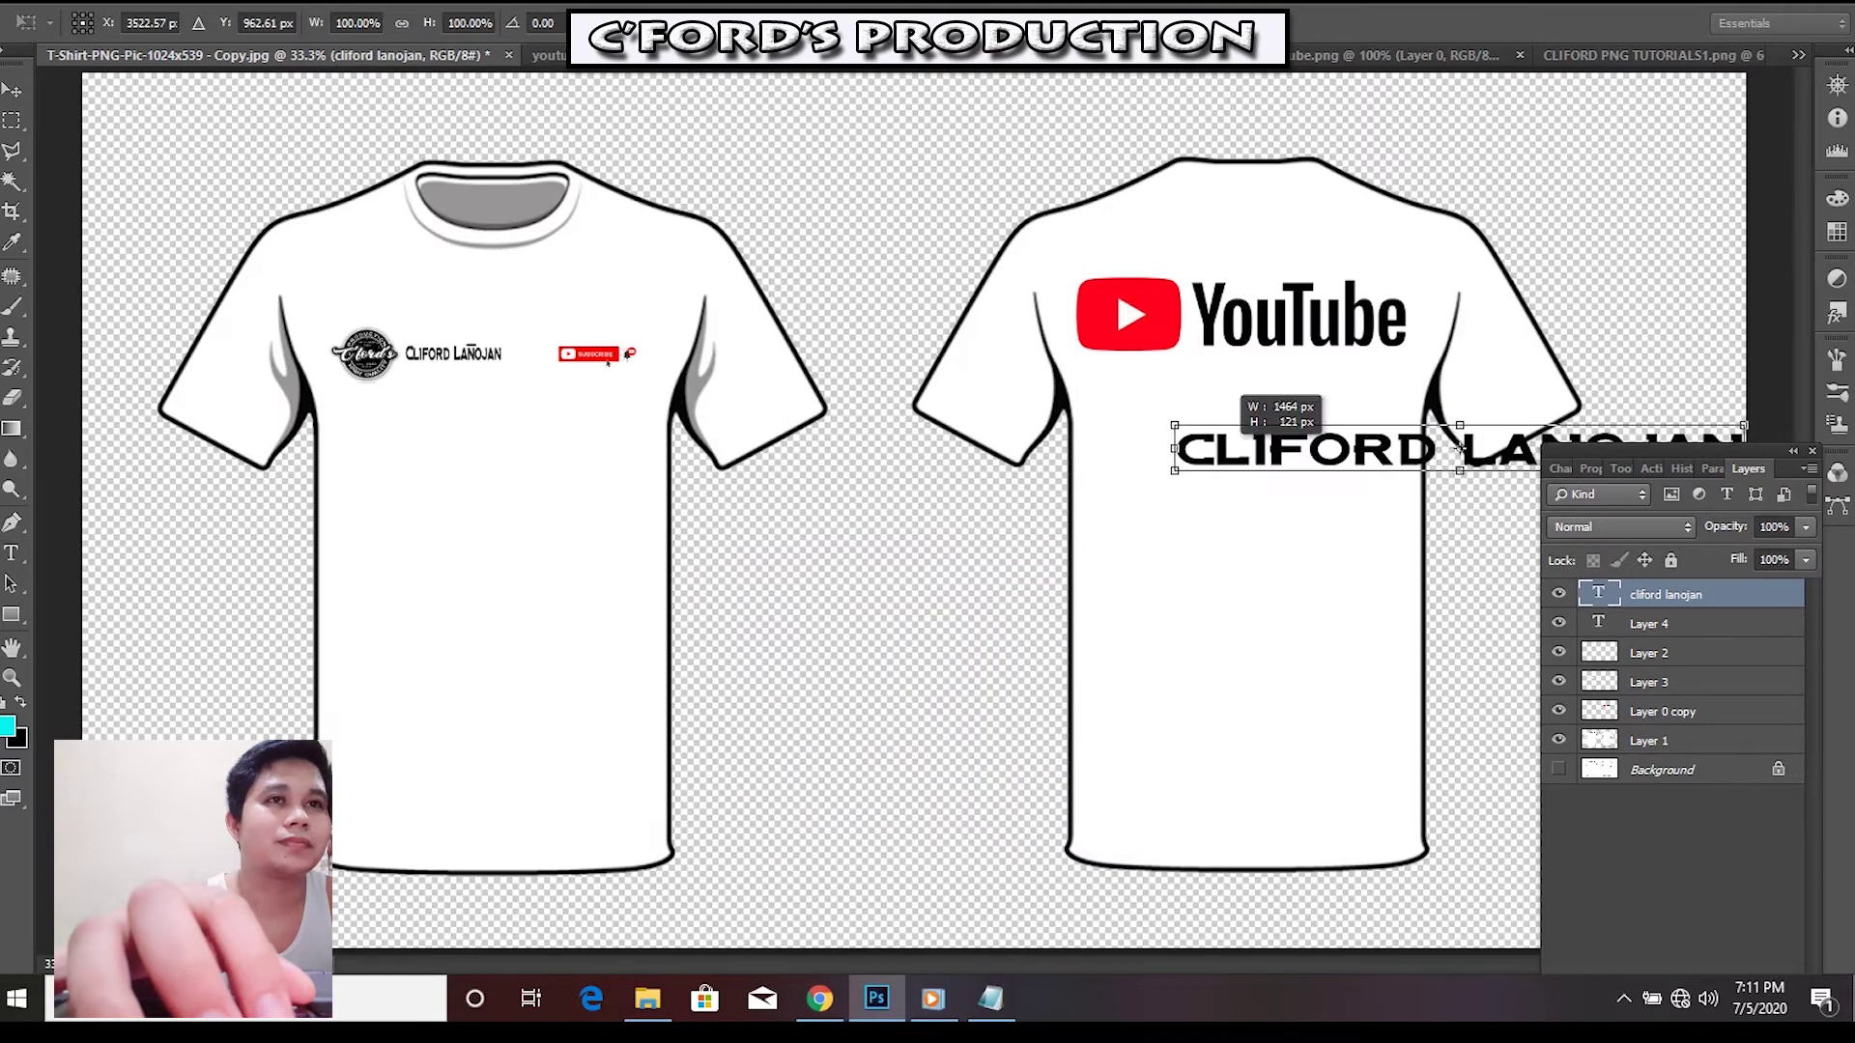
{"action": "mouse_move", "coordinate": [1496, 445]}
{"action": "left_mouse_down"}
{"action": "mouse_move", "coordinate": [1273, 397]}
{"action": "mouse_move", "coordinate": [1208, 445]}
{"action": "left_mouse_up"}
{"action": "left_click_drag", "start_coordinate": [1454, 426], "coordinate": [1233, 442]}
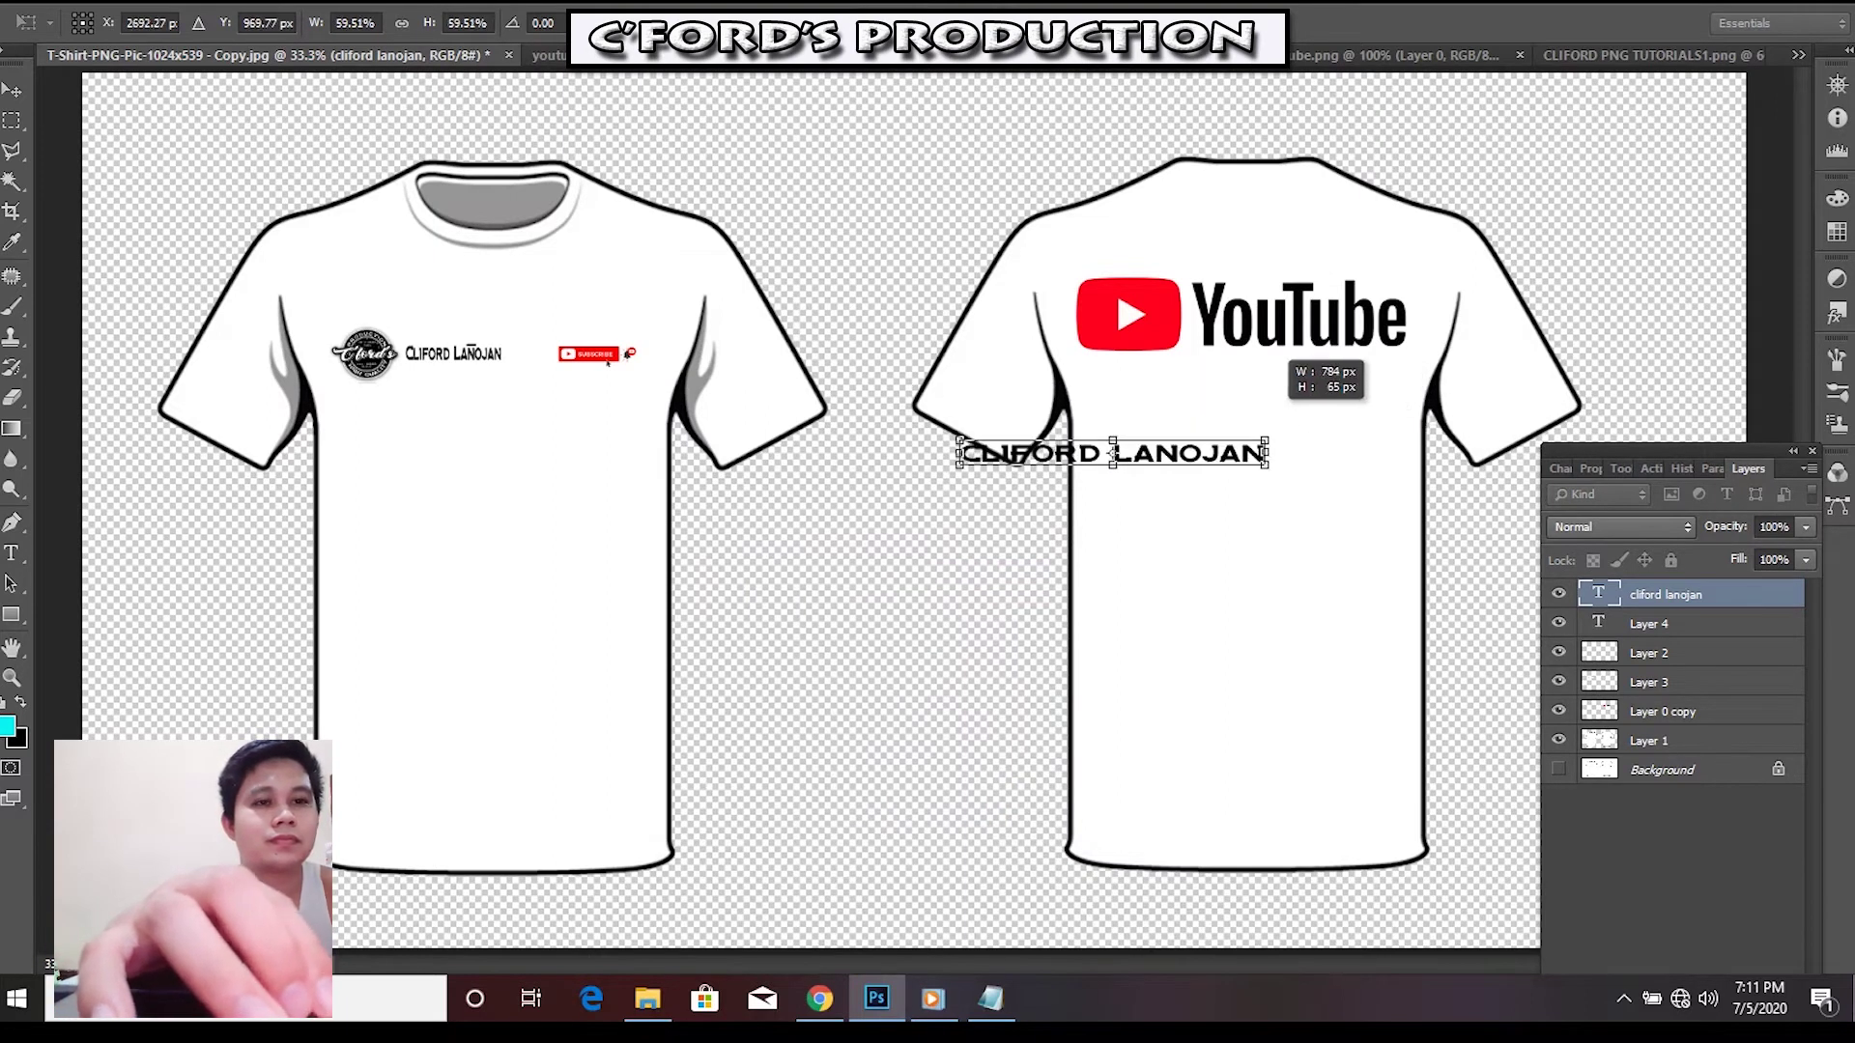
{"action": "mouse_move", "coordinate": [1222, 452]}
{"action": "left_mouse_down"}
{"action": "mouse_move", "coordinate": [1300, 412]}
{"action": "mouse_move", "coordinate": [1335, 458]}
{"action": "mouse_move", "coordinate": [1350, 404]}
{"action": "mouse_move", "coordinate": [1398, 381]}
{"action": "mouse_move", "coordinate": [1384, 376]}
{"action": "left_mouse_up"}
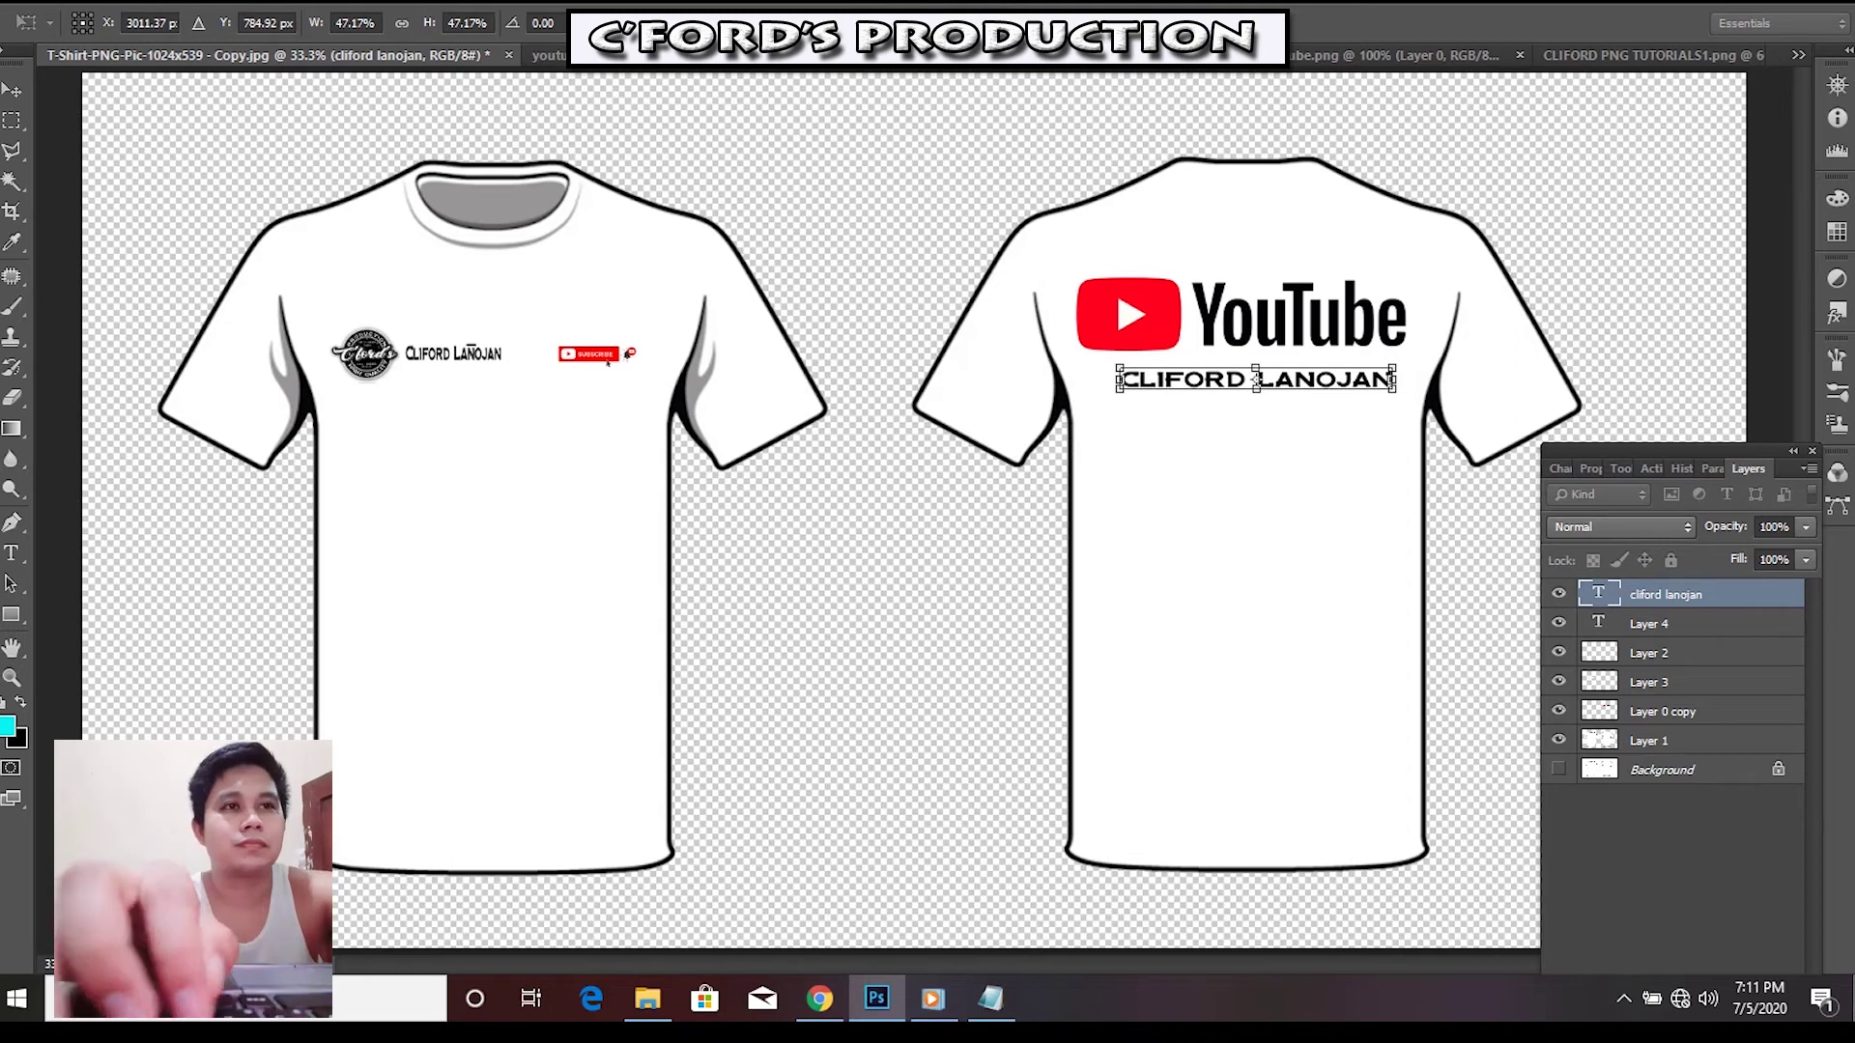
{"action": "key", "text": "Return"}
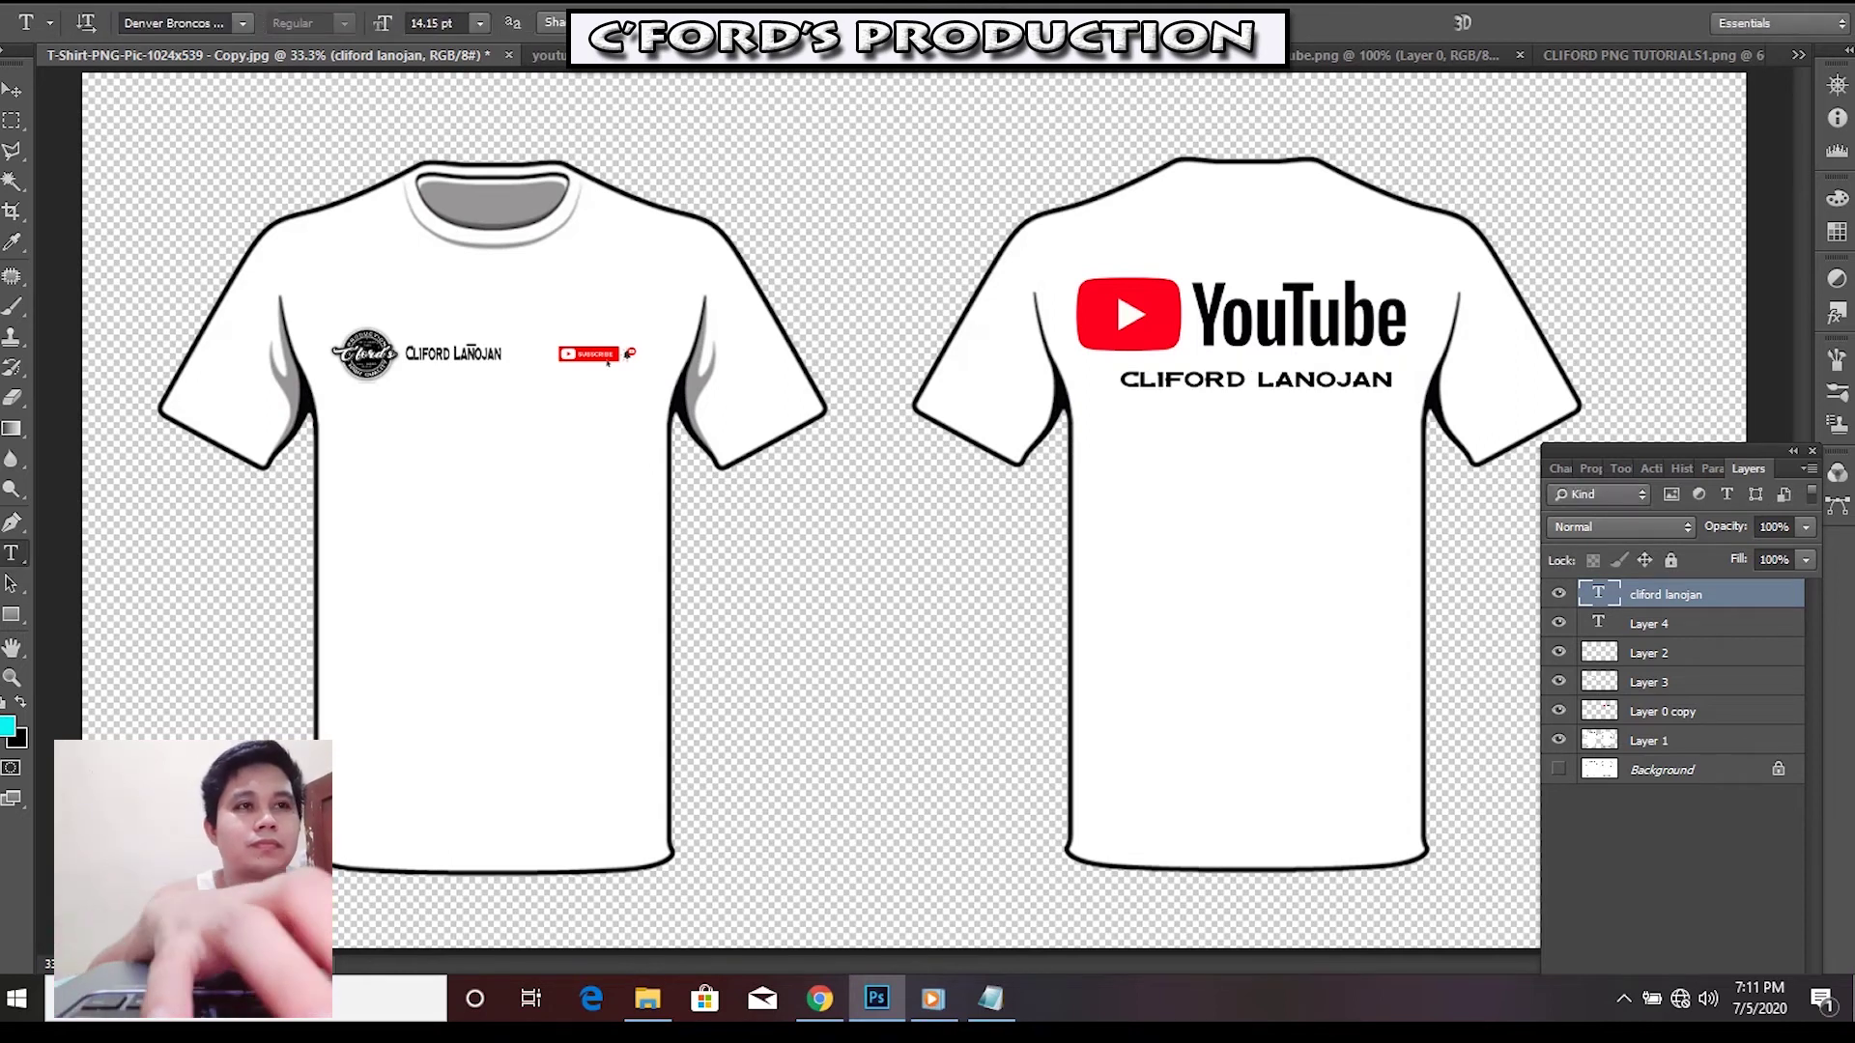
- Nudge the name text slightly left and up into final position
{"action": "key", "text": "v"}
{"action": "key", "text": "Left"}
{"action": "key", "text": "Left"}
{"action": "key", "text": "Left"}
{"action": "key", "text": "Left"}
{"action": "key", "text": "Left"}
{"action": "key", "text": "Left"}
{"action": "key", "text": "Up"}
{"action": "key", "text": "Left"}
{"action": "key", "text": "Left"}
{"action": "key", "text": "Up"}
{"action": "key", "text": "Left"}
{"action": "key", "text": "Left"}
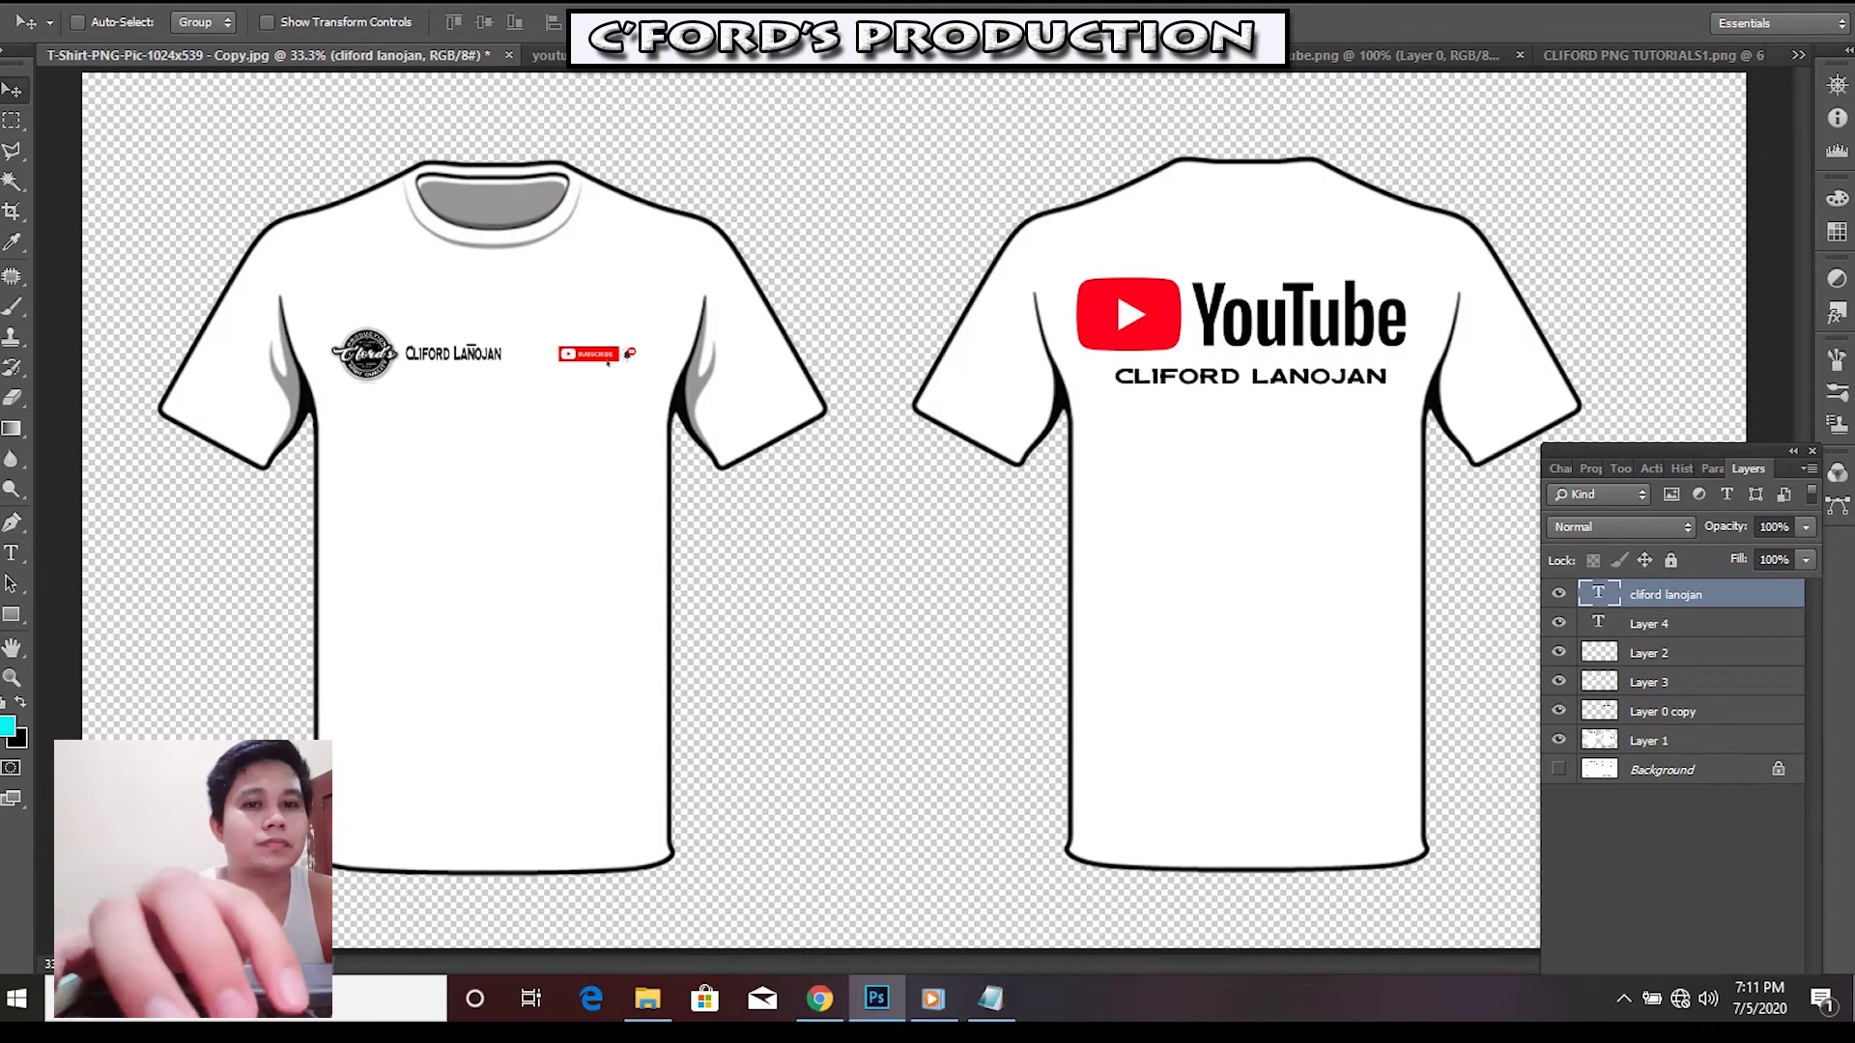
{"action": "key", "text": "Up"}
{"action": "key", "text": "Up"}
{"action": "key", "text": "Up"}
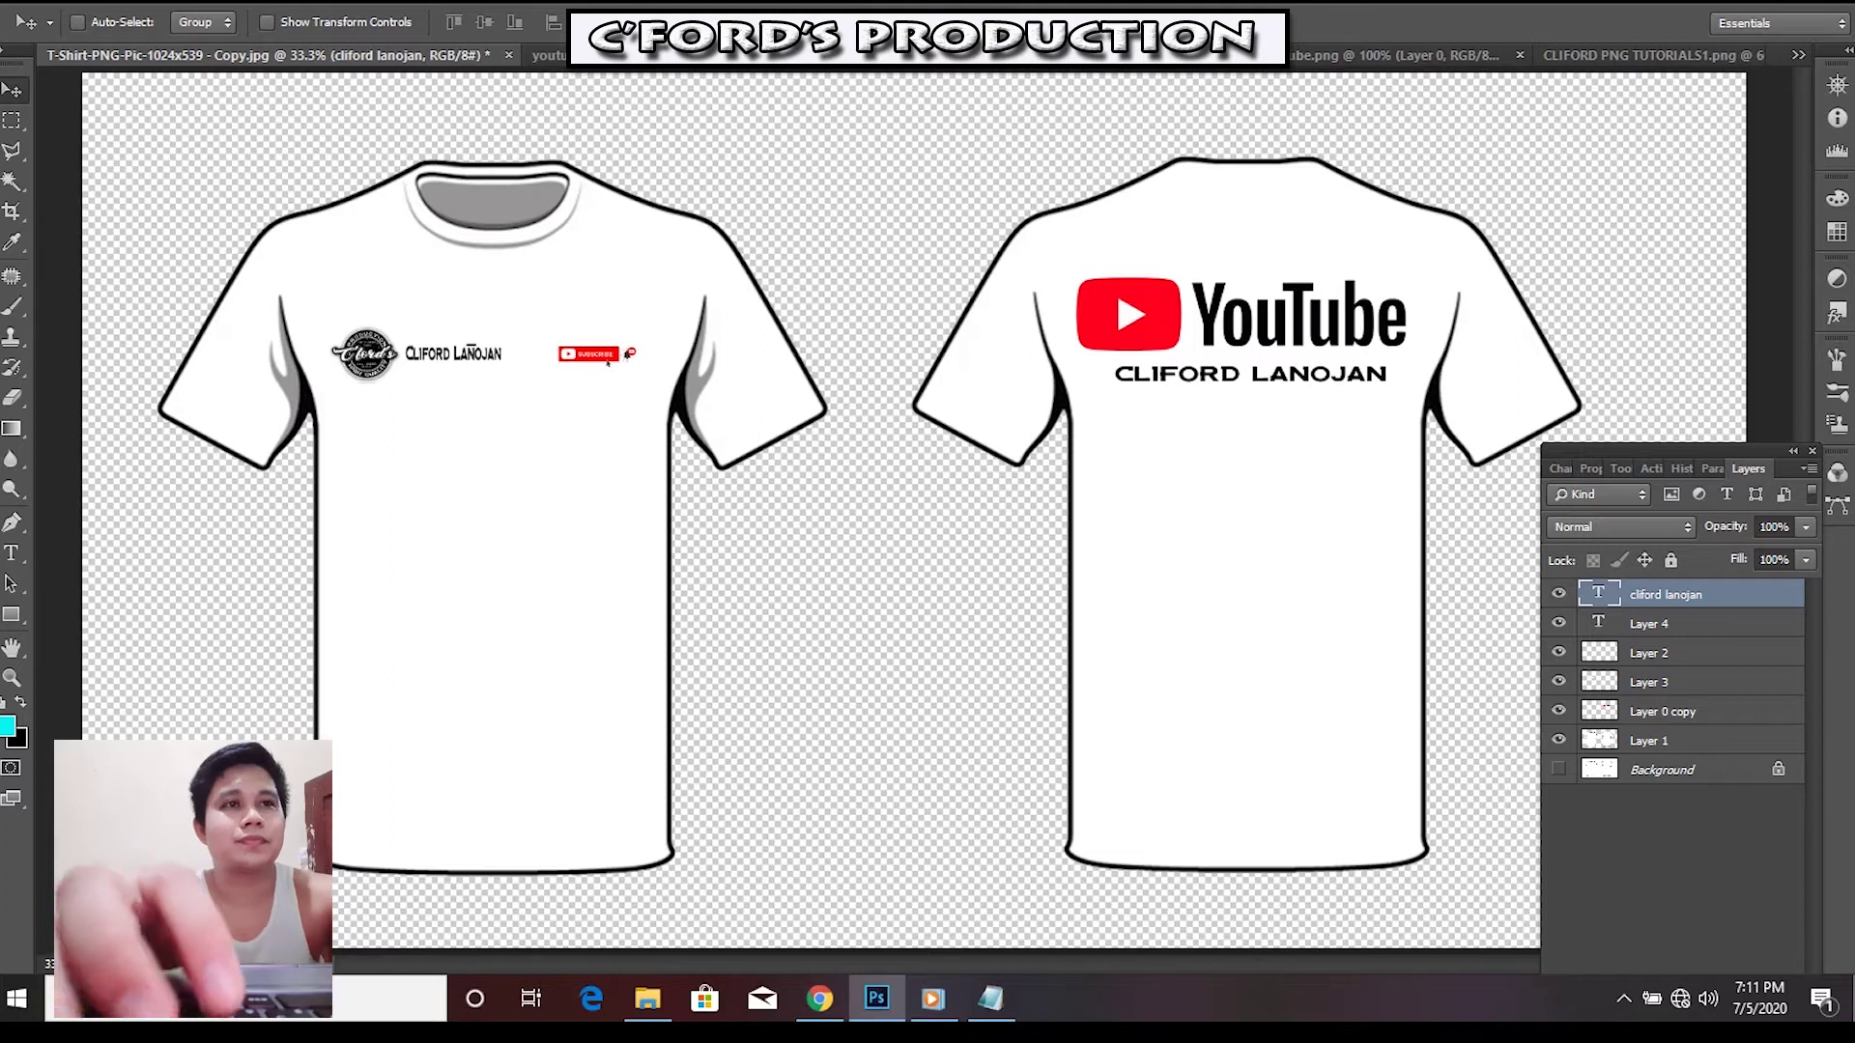
{"action": "key", "text": "ctrl+plus"}
{"action": "key", "text": "ctrl+plus"}
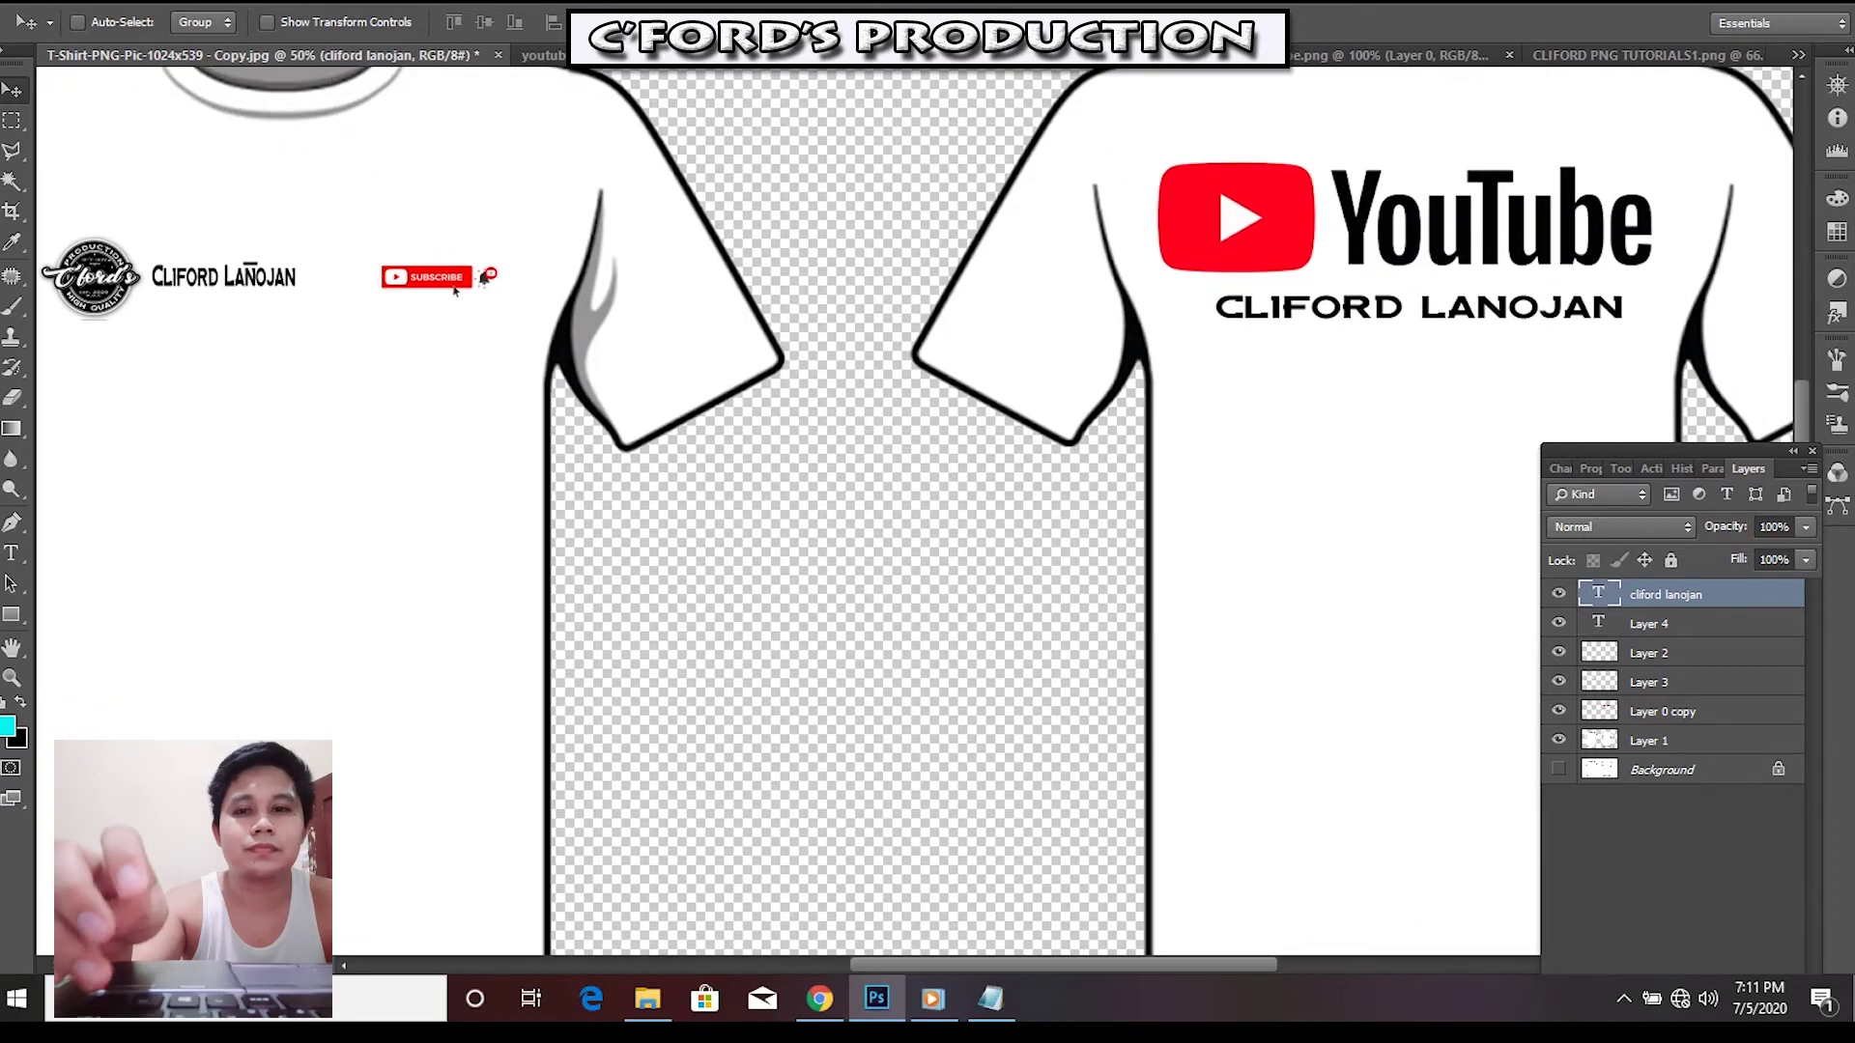
- Check the back YouTube logo layer, then enable Drop Shadow in its Layer Style
{"action": "left_click", "coordinate": [1558, 652]}
{"action": "left_click", "coordinate": [1559, 711]}
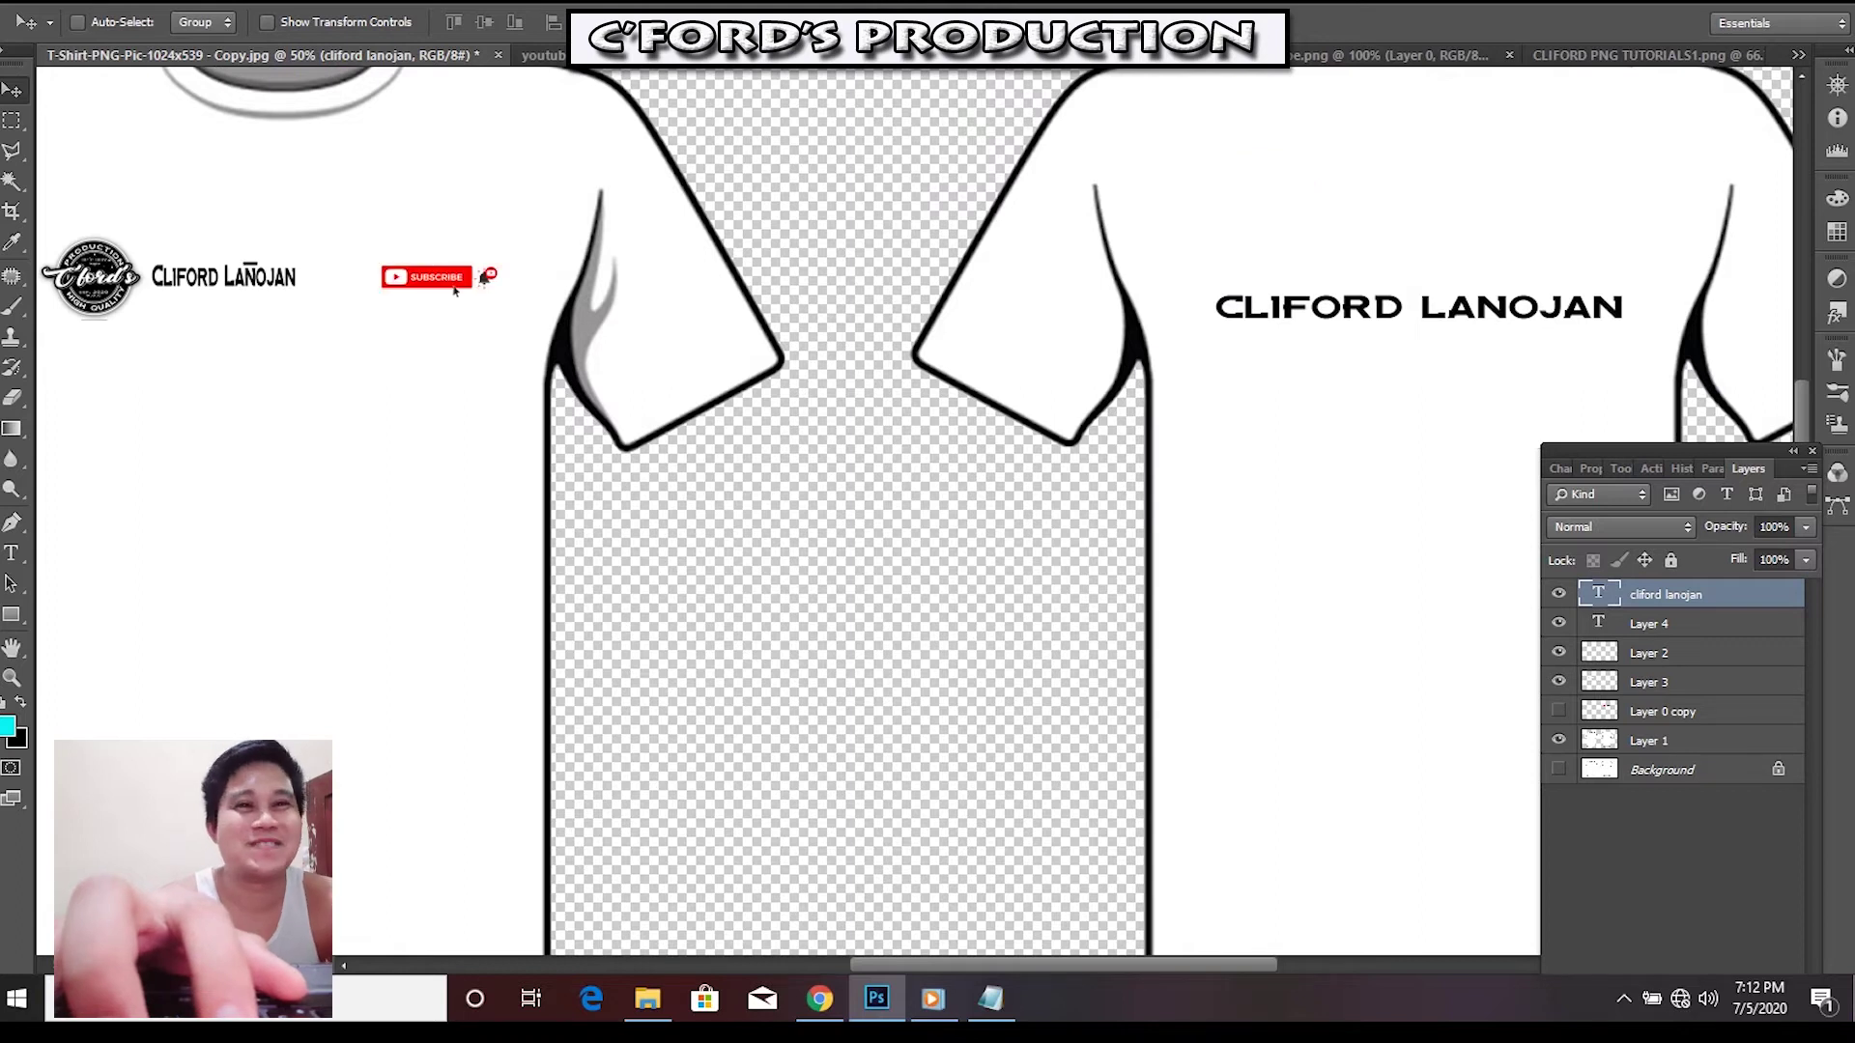
{"action": "left_click", "coordinate": [1662, 712]}
{"action": "right_click", "coordinate": [1654, 711]}
{"action": "left_click", "coordinate": [1412, 19]}
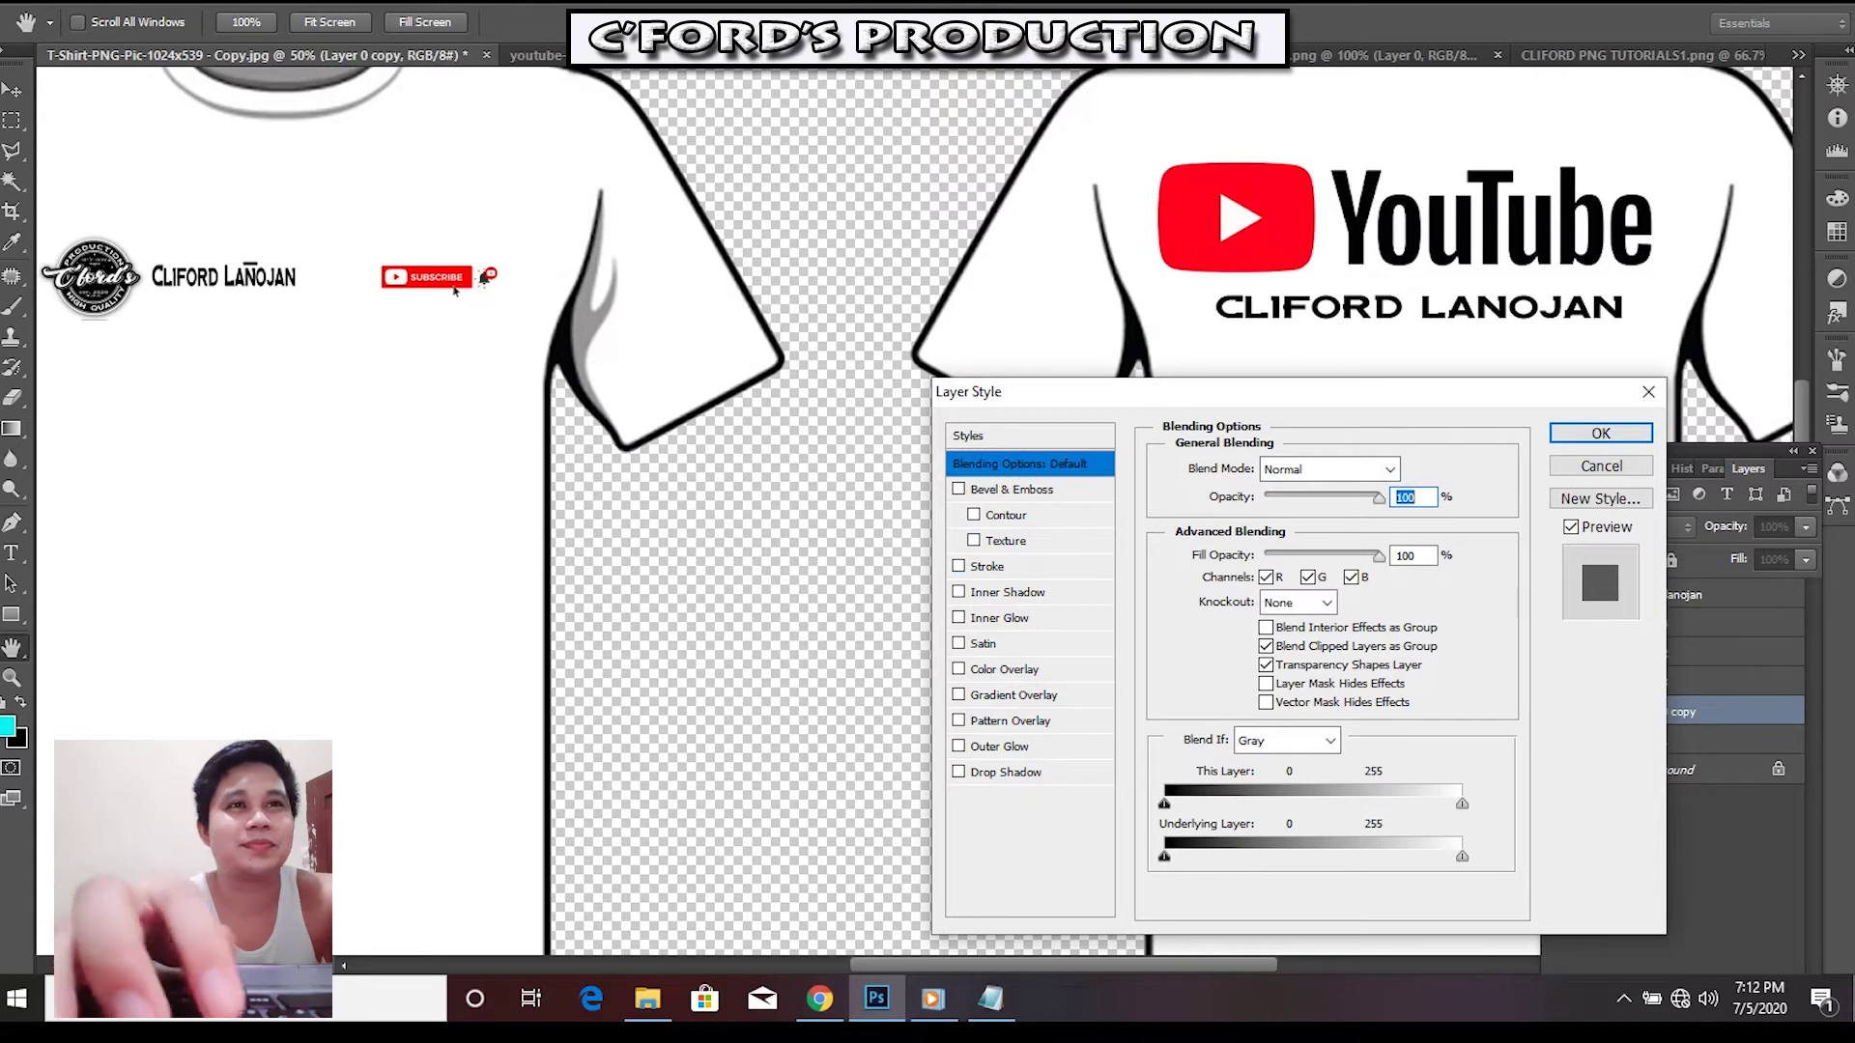
{"action": "left_click", "coordinate": [958, 566]}
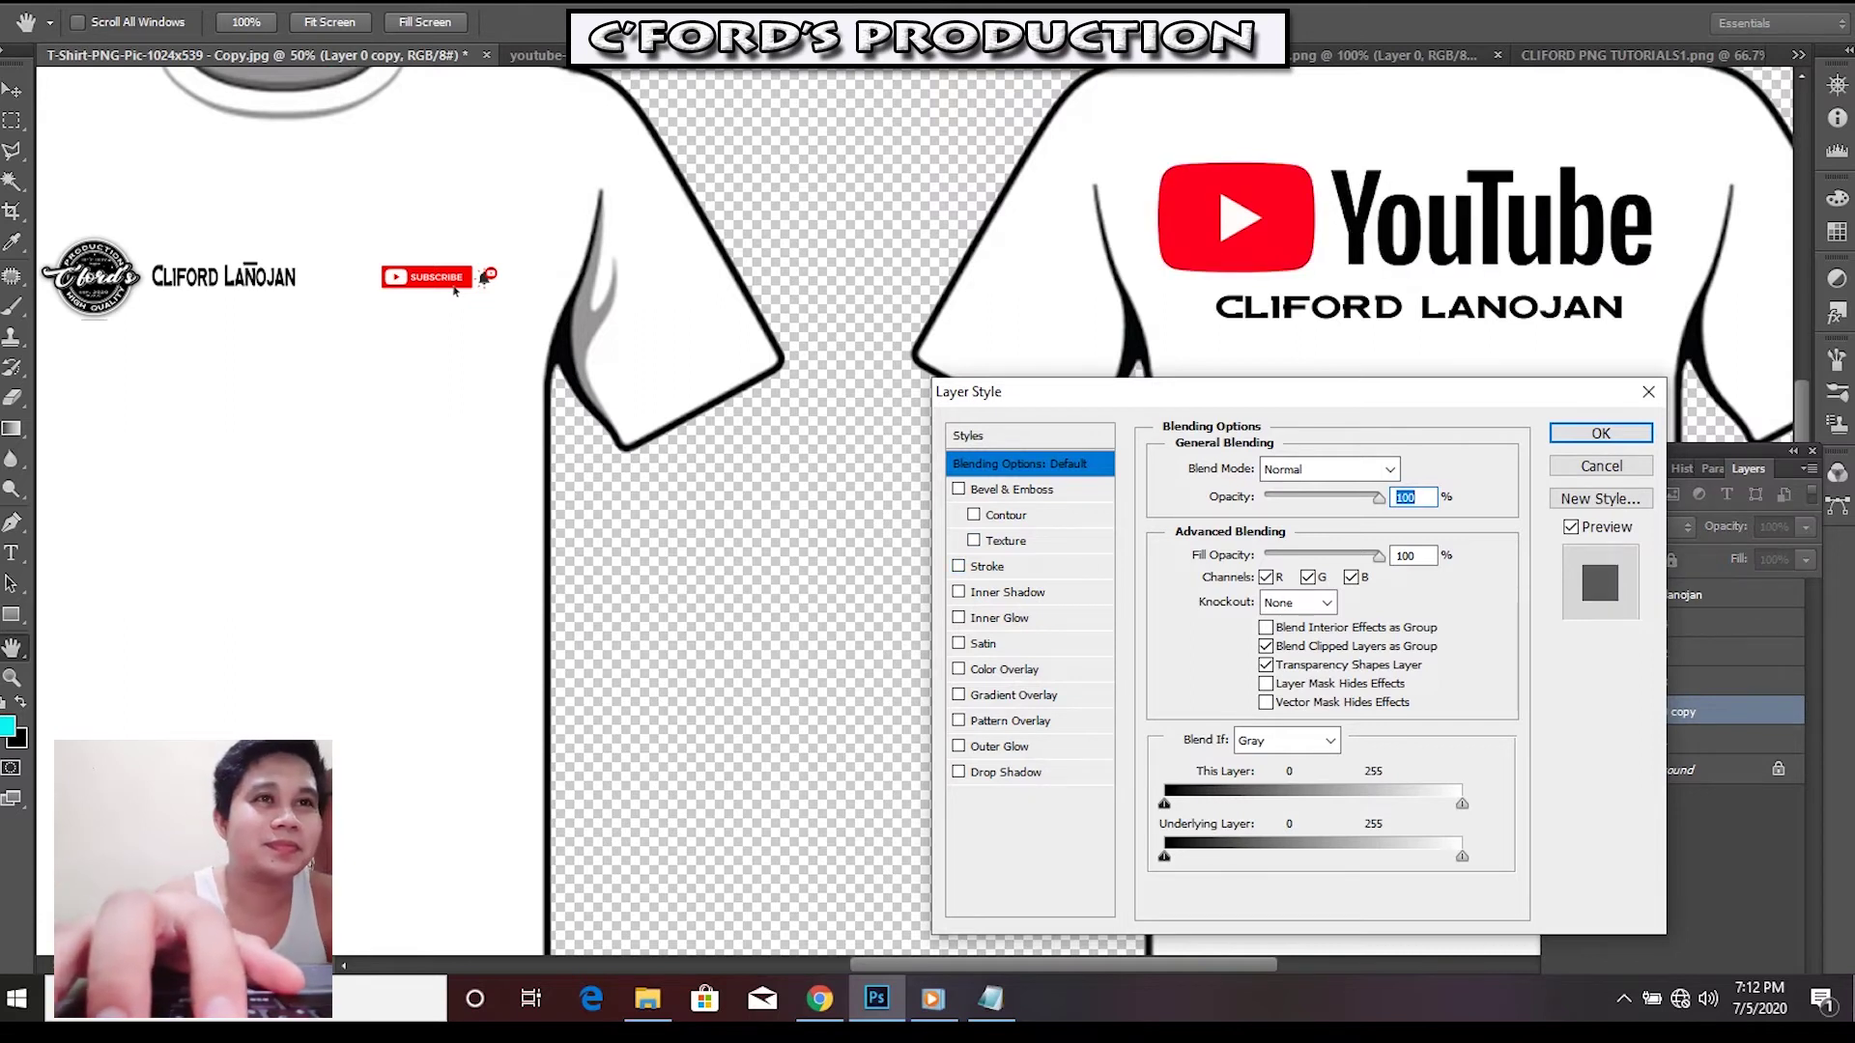
{"action": "left_click", "coordinate": [958, 772]}
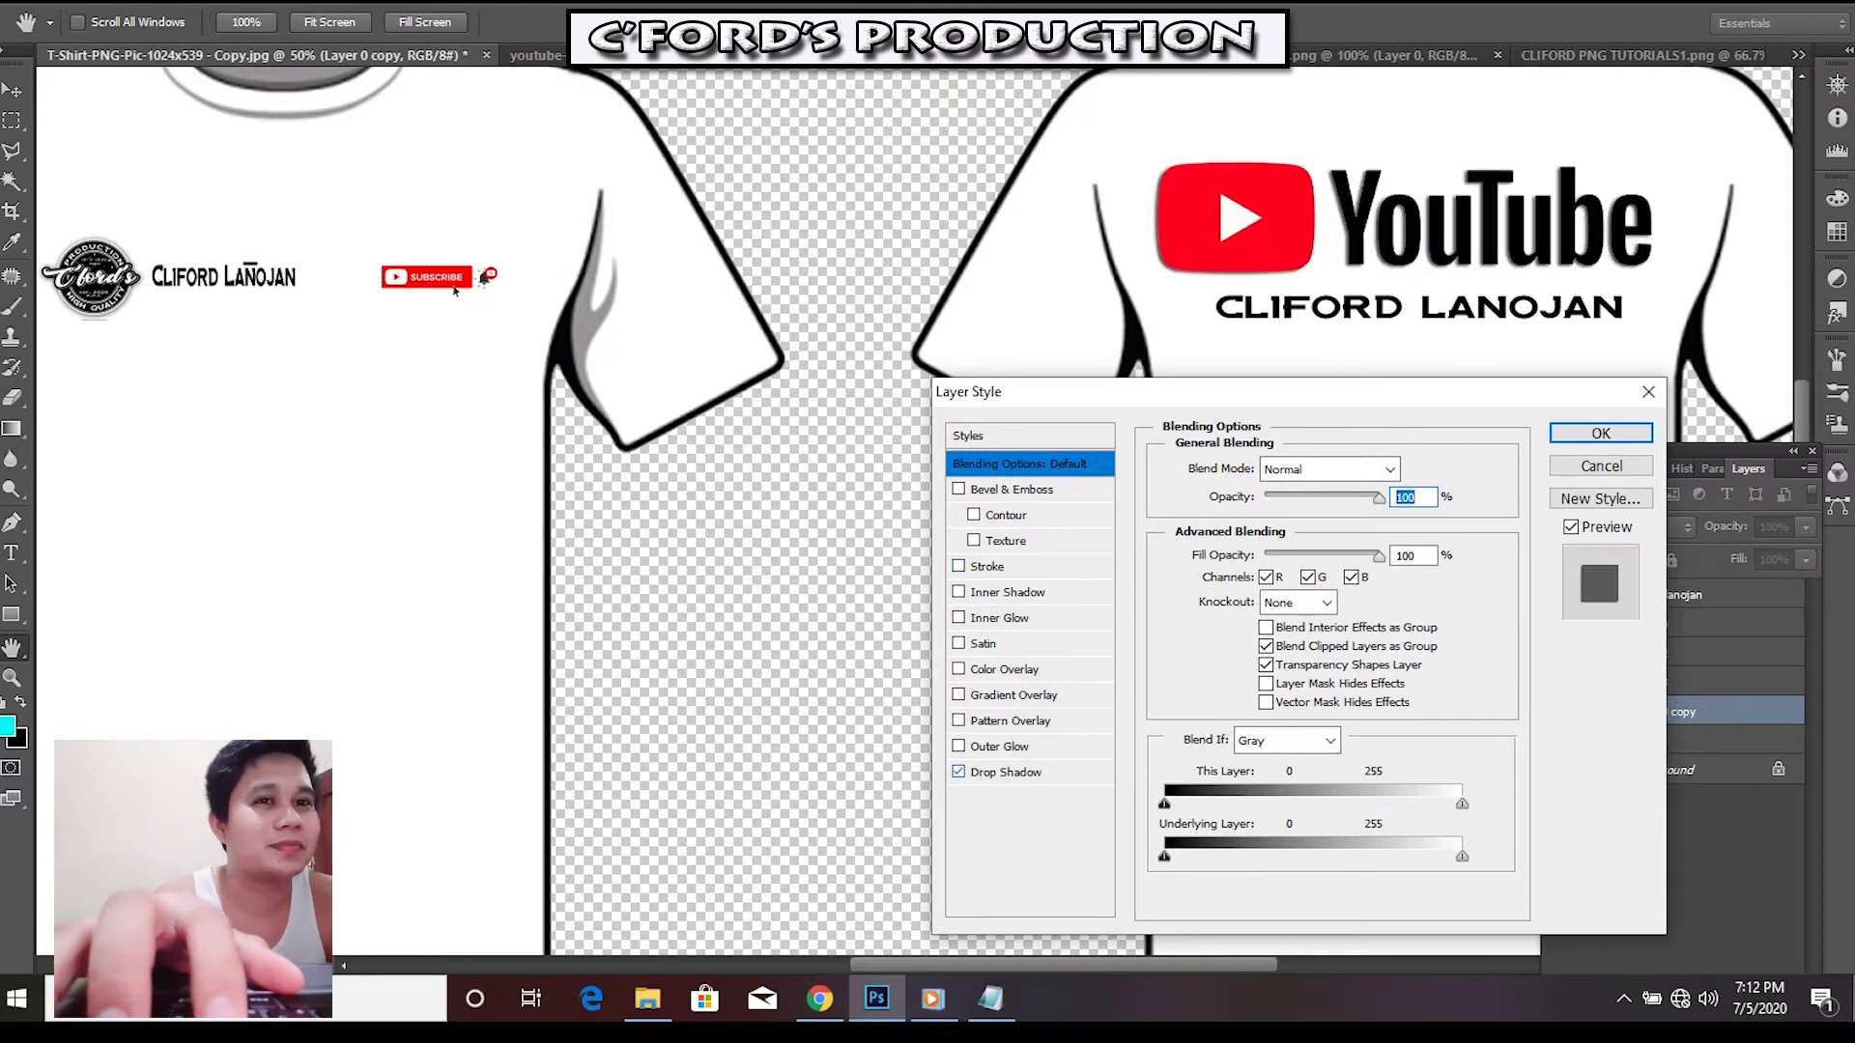
{"action": "left_click", "coordinate": [1005, 772]}
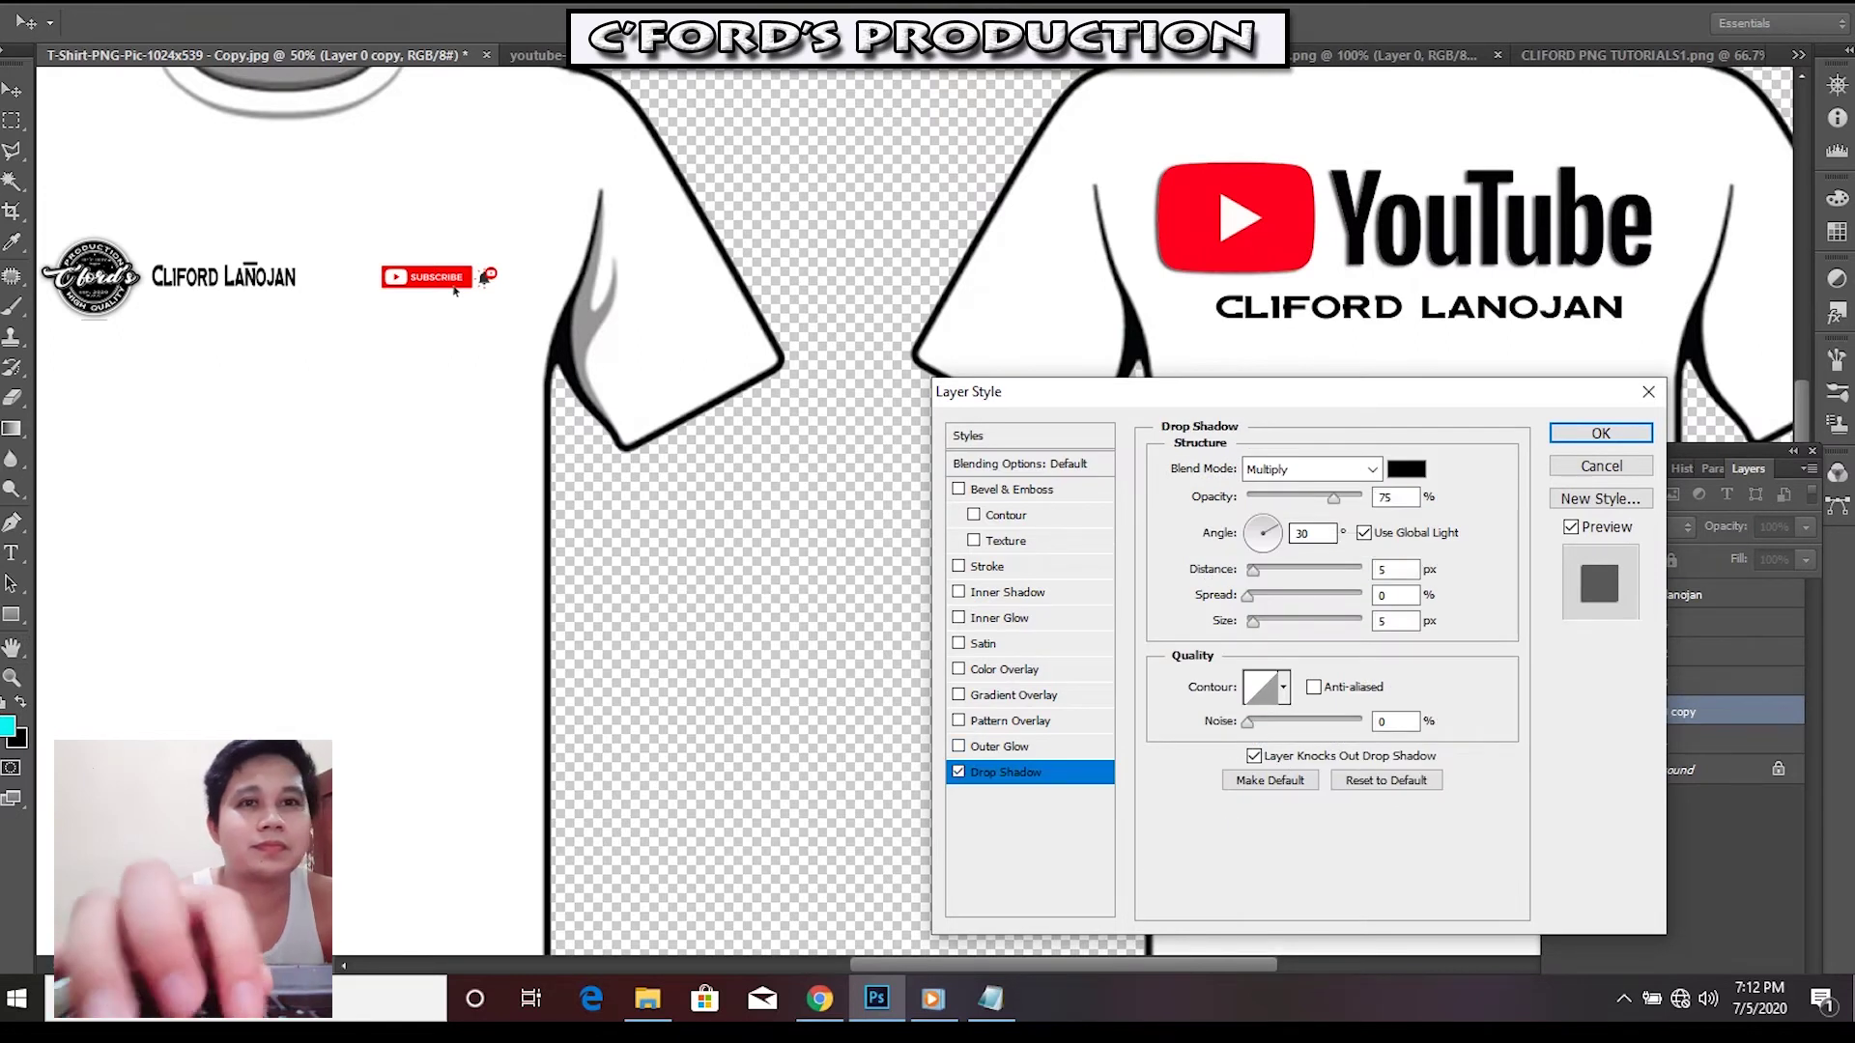
- Set the drop shadow to 120° angle, 3 px distance and 0 px size, and confirm
{"action": "key", "text": "Tab"}
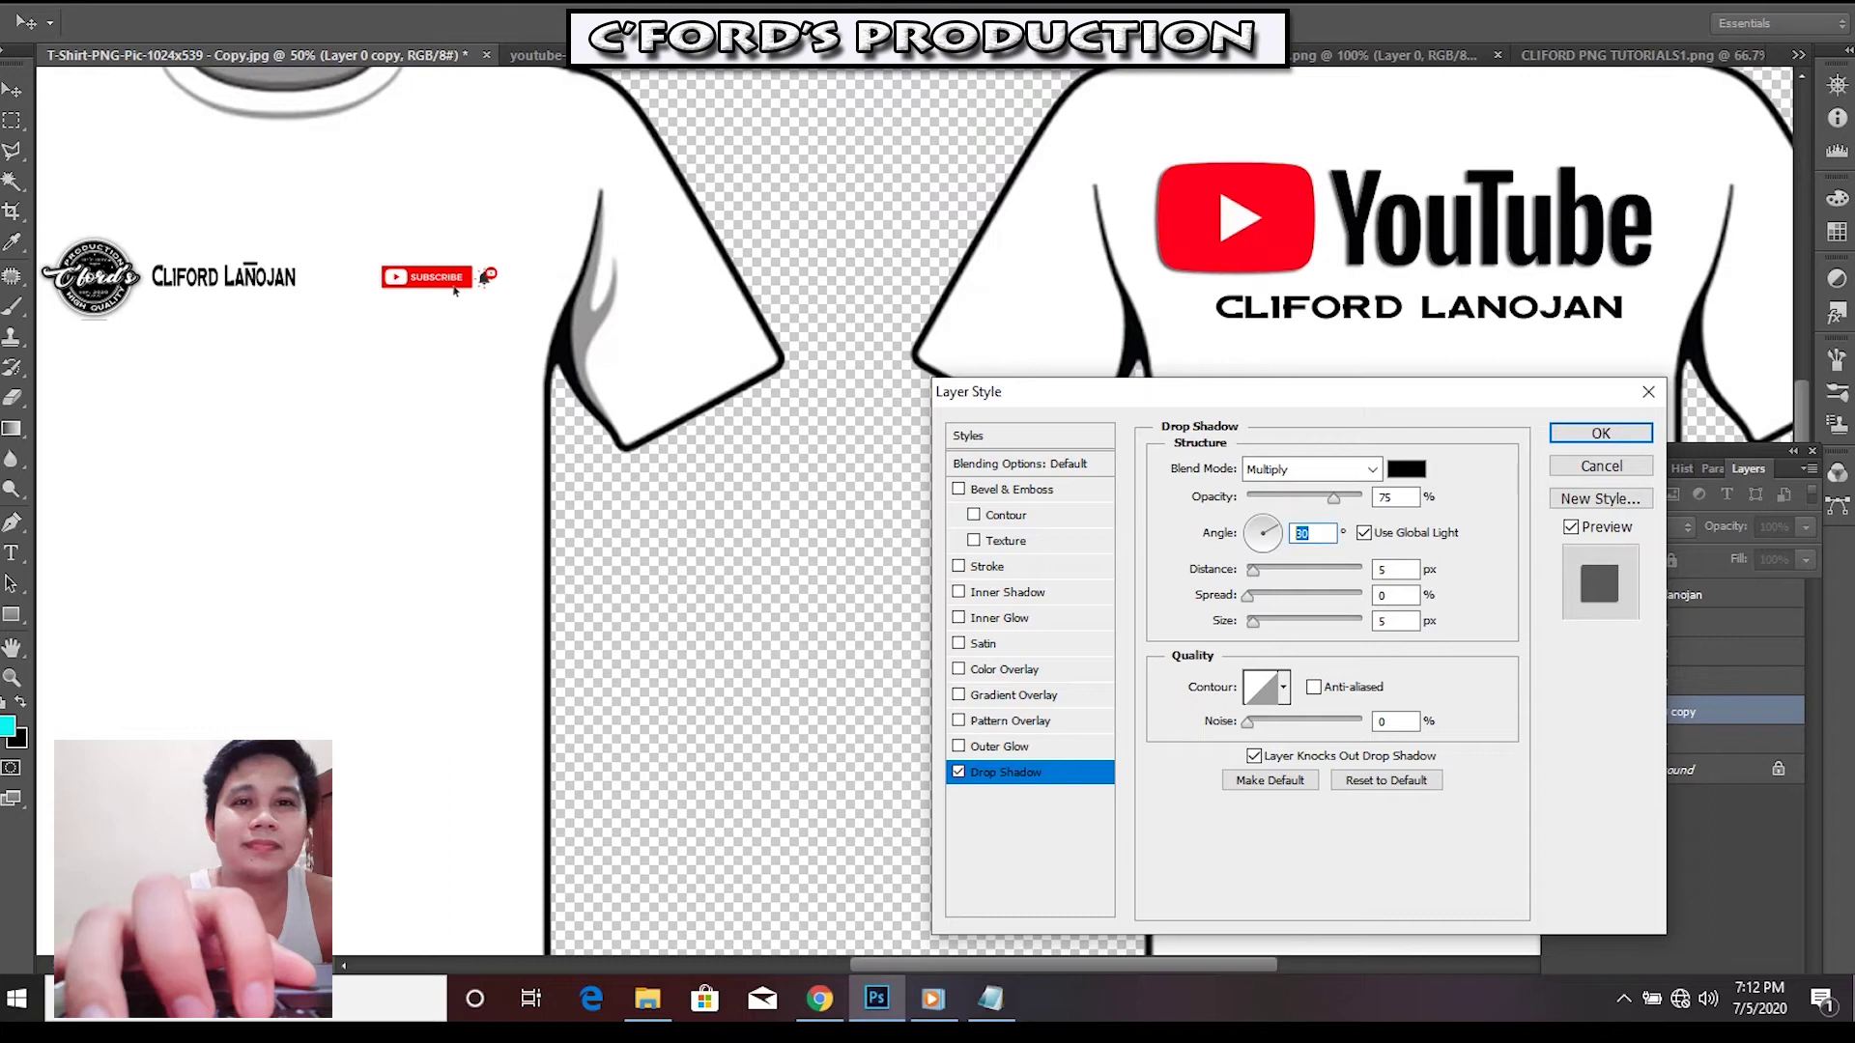
{"action": "type", "text": "2"}
{"action": "key", "text": "BackSpace"}
{"action": "type", "text": "0"}
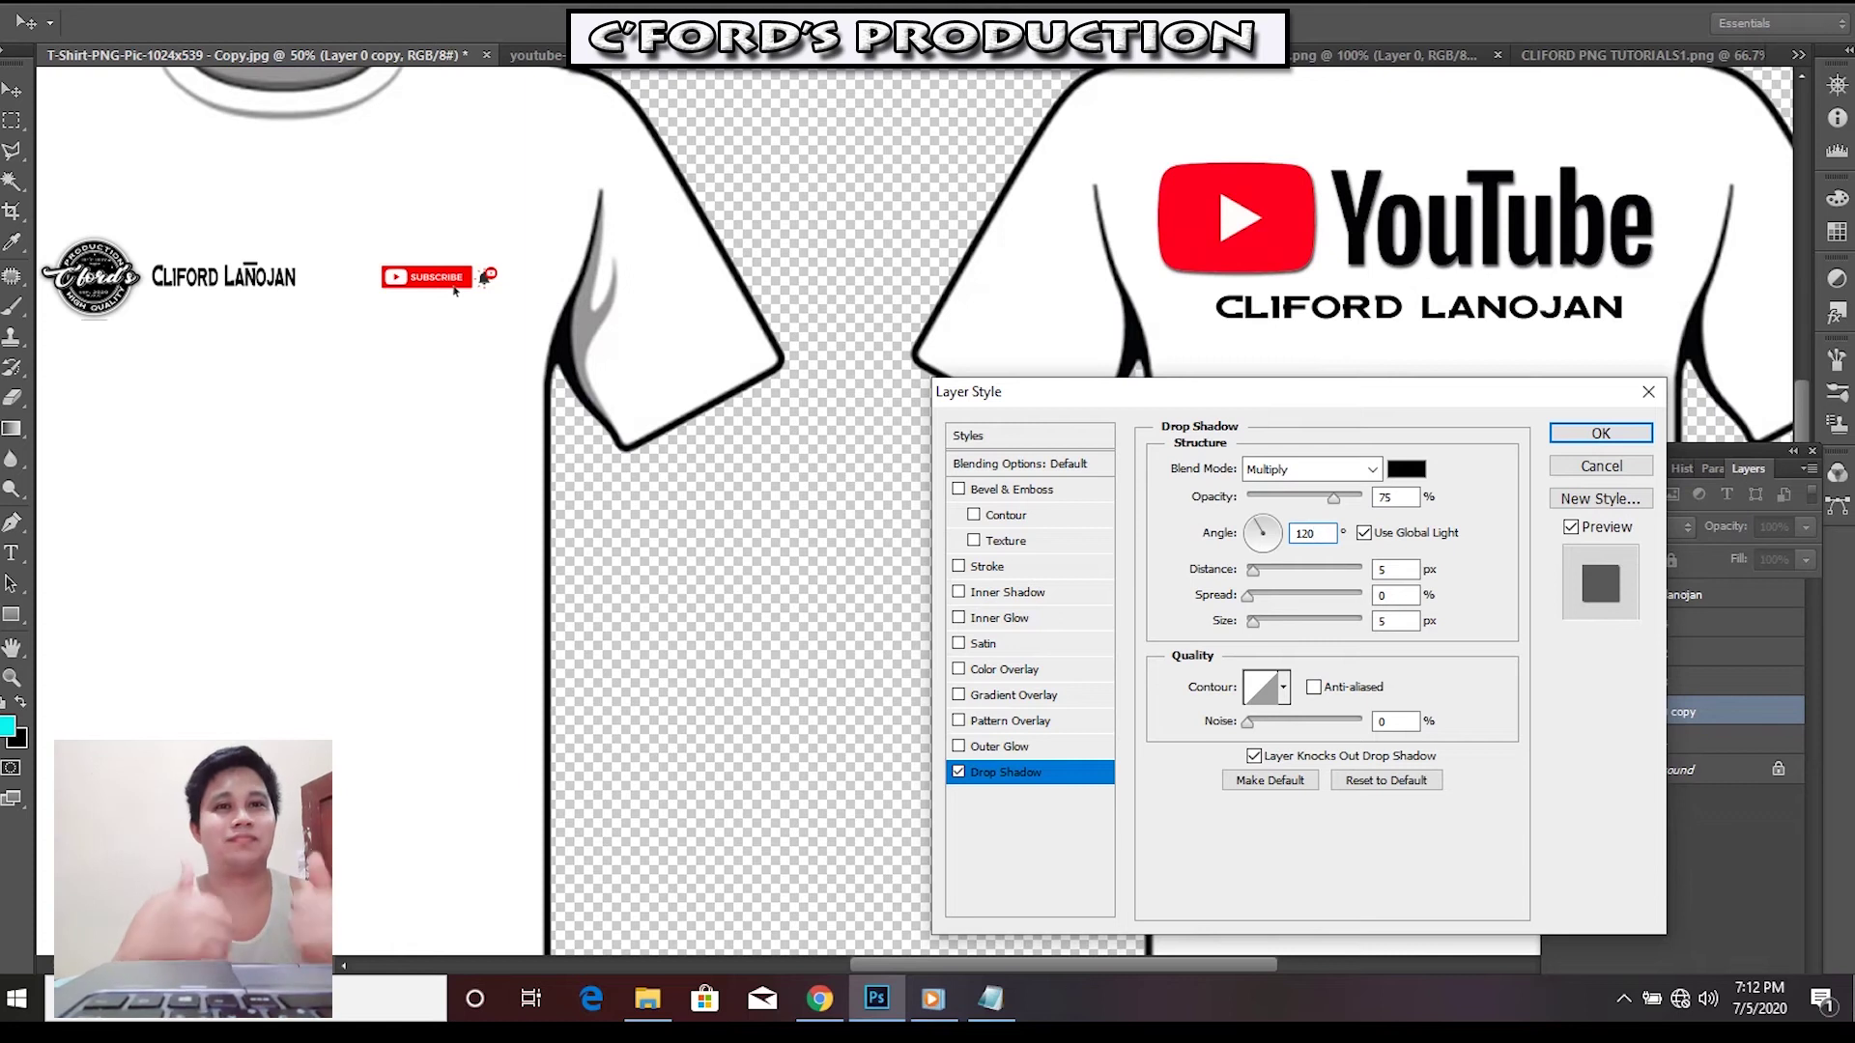
{"action": "key", "text": "Tab"}
{"action": "type", "text": "0"}
{"action": "key", "text": "Down"}
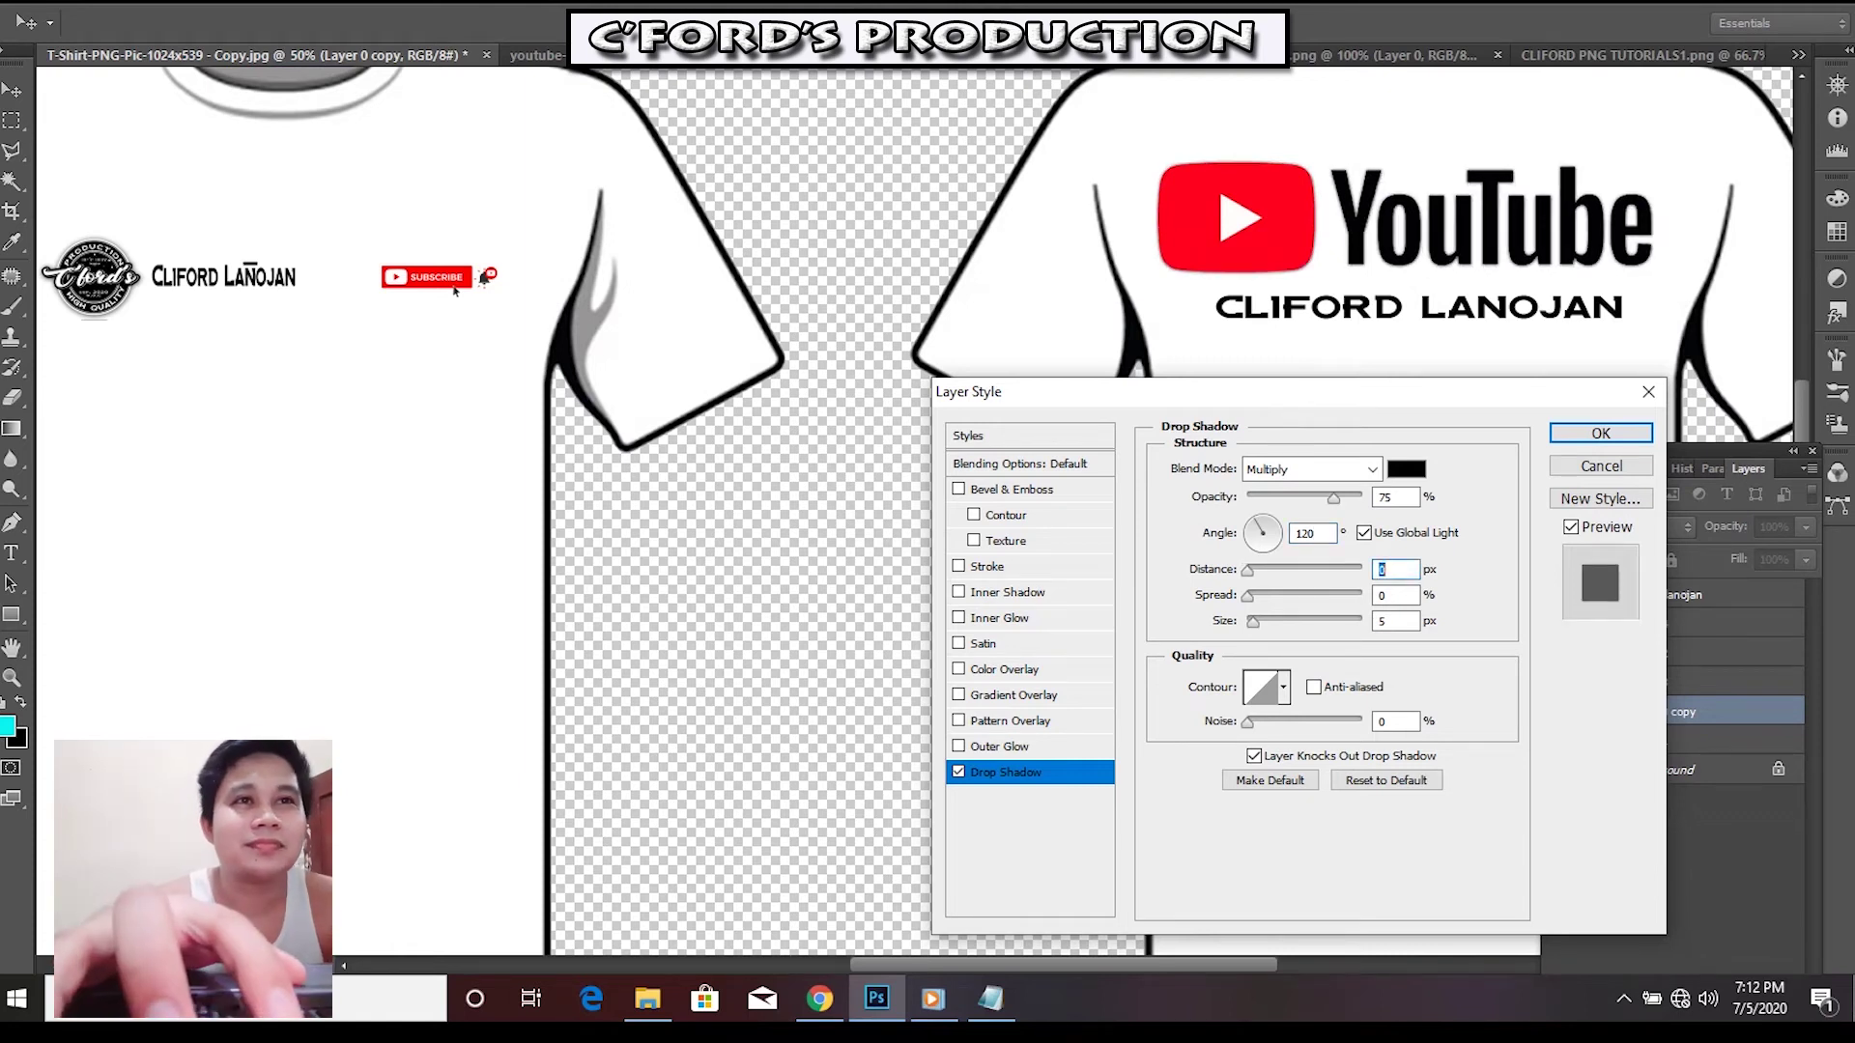
{"action": "key", "text": "Tab"}
{"action": "key", "text": "Tab"}
{"action": "type", "text": "0"}
{"action": "key", "text": "shift+Tab"}
{"action": "key", "text": "shift+Tab"}
{"action": "key", "text": "Up"}
{"action": "key", "text": "Up"}
{"action": "key", "text": "Up"}
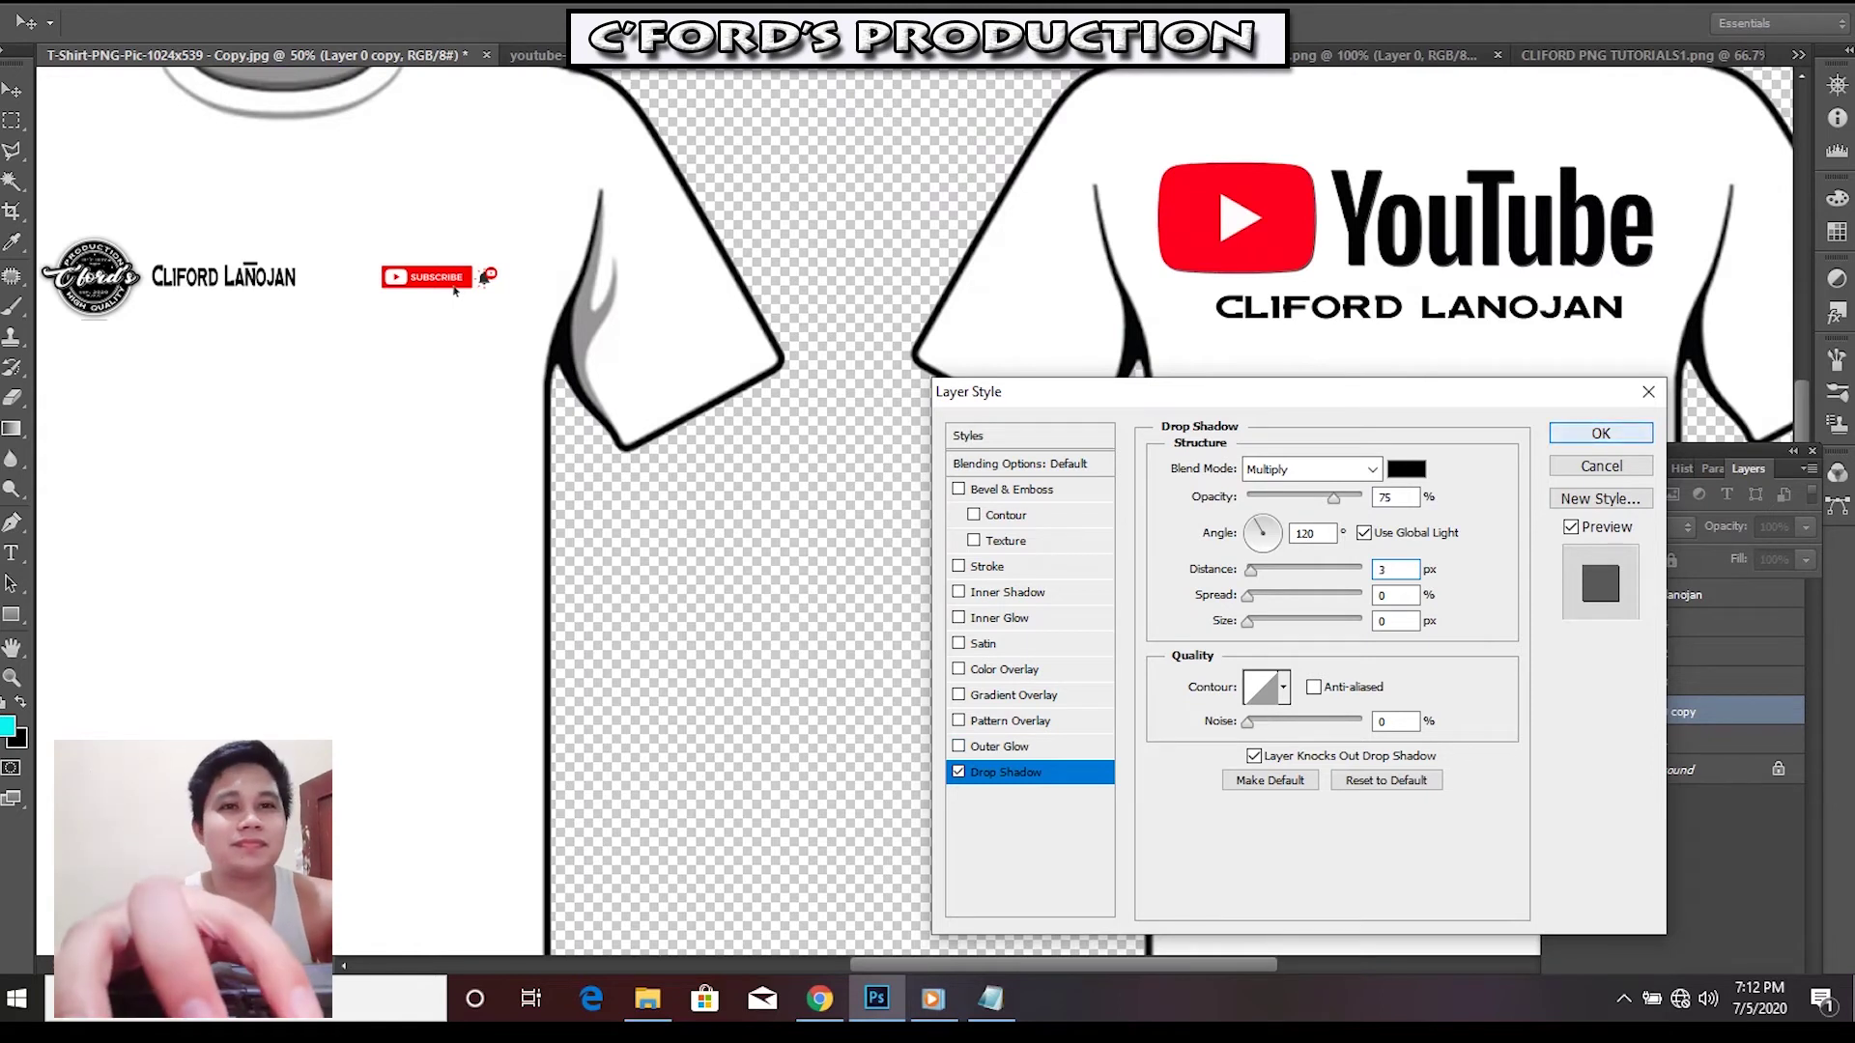
{"action": "key", "text": "Return"}
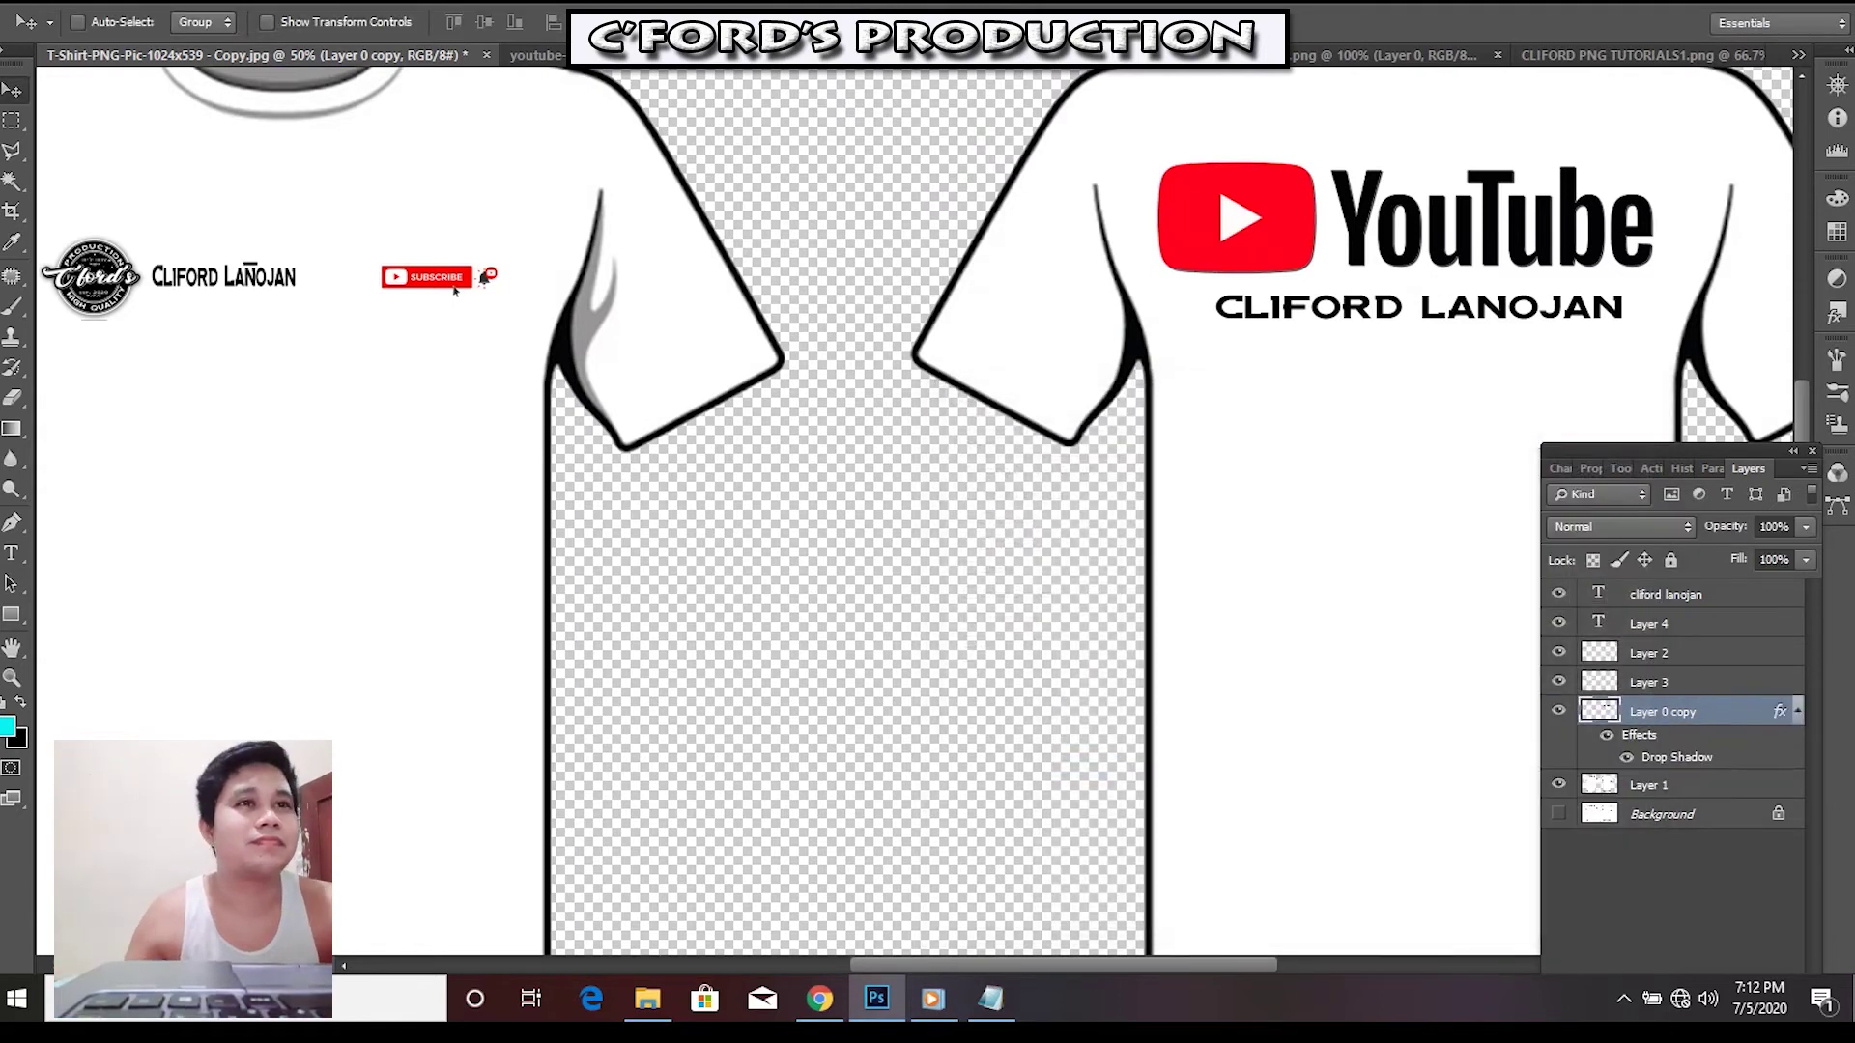
{"action": "key", "text": "ctrl+minus"}
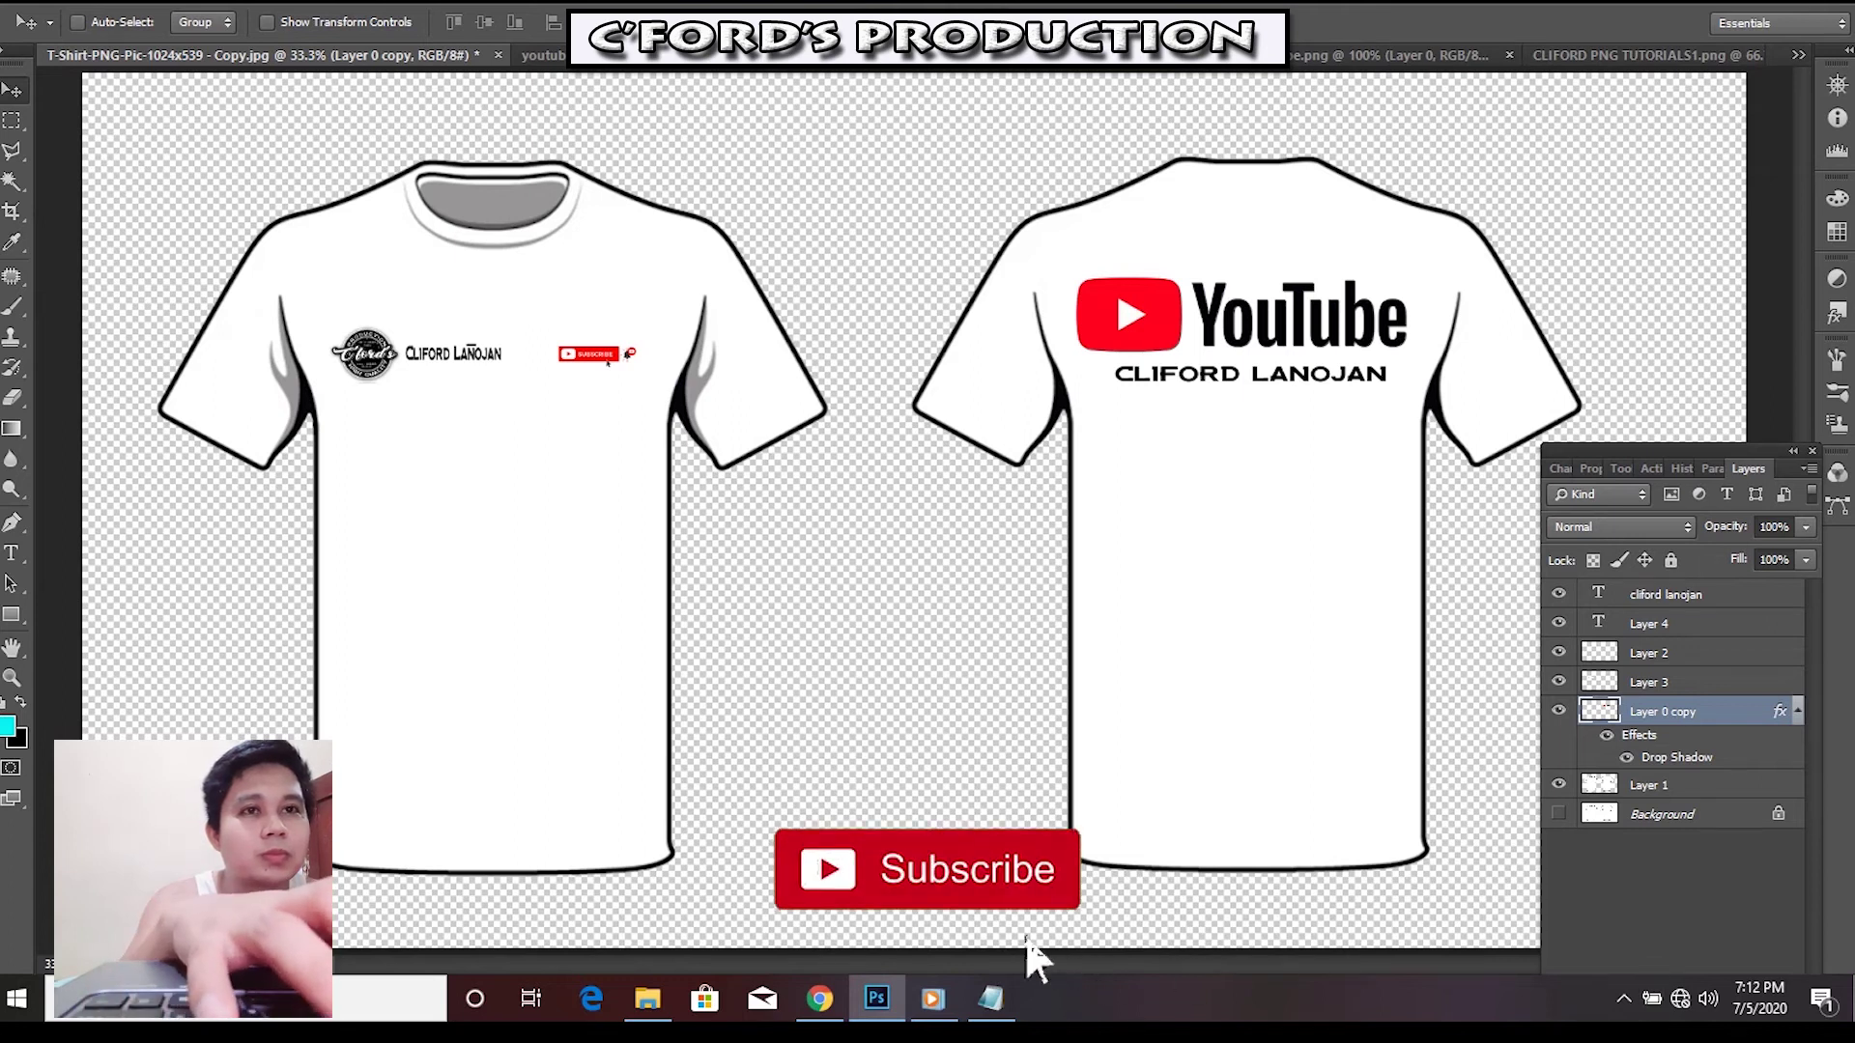
{"action": "key", "text": "ctrl+plus"}
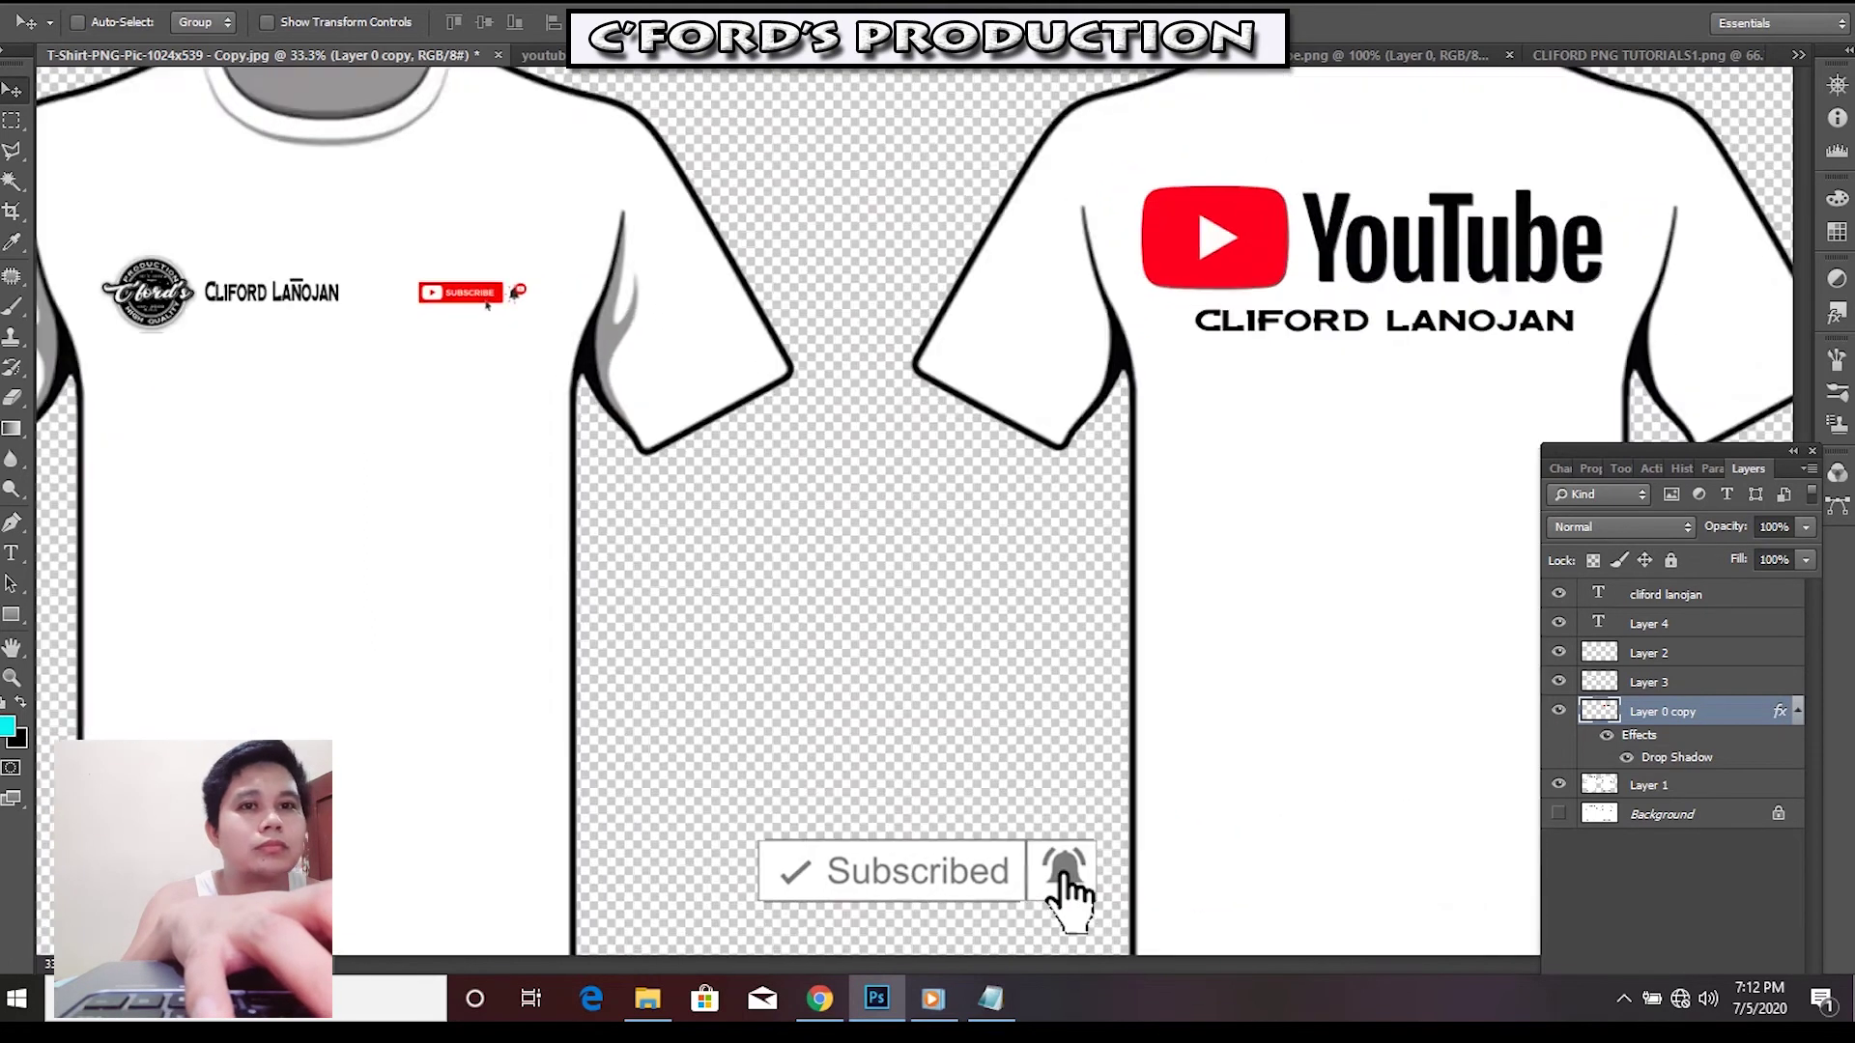
{"action": "scroll", "coordinate": [788, 513], "scroll_direction": "up", "scroll_amount": 2}
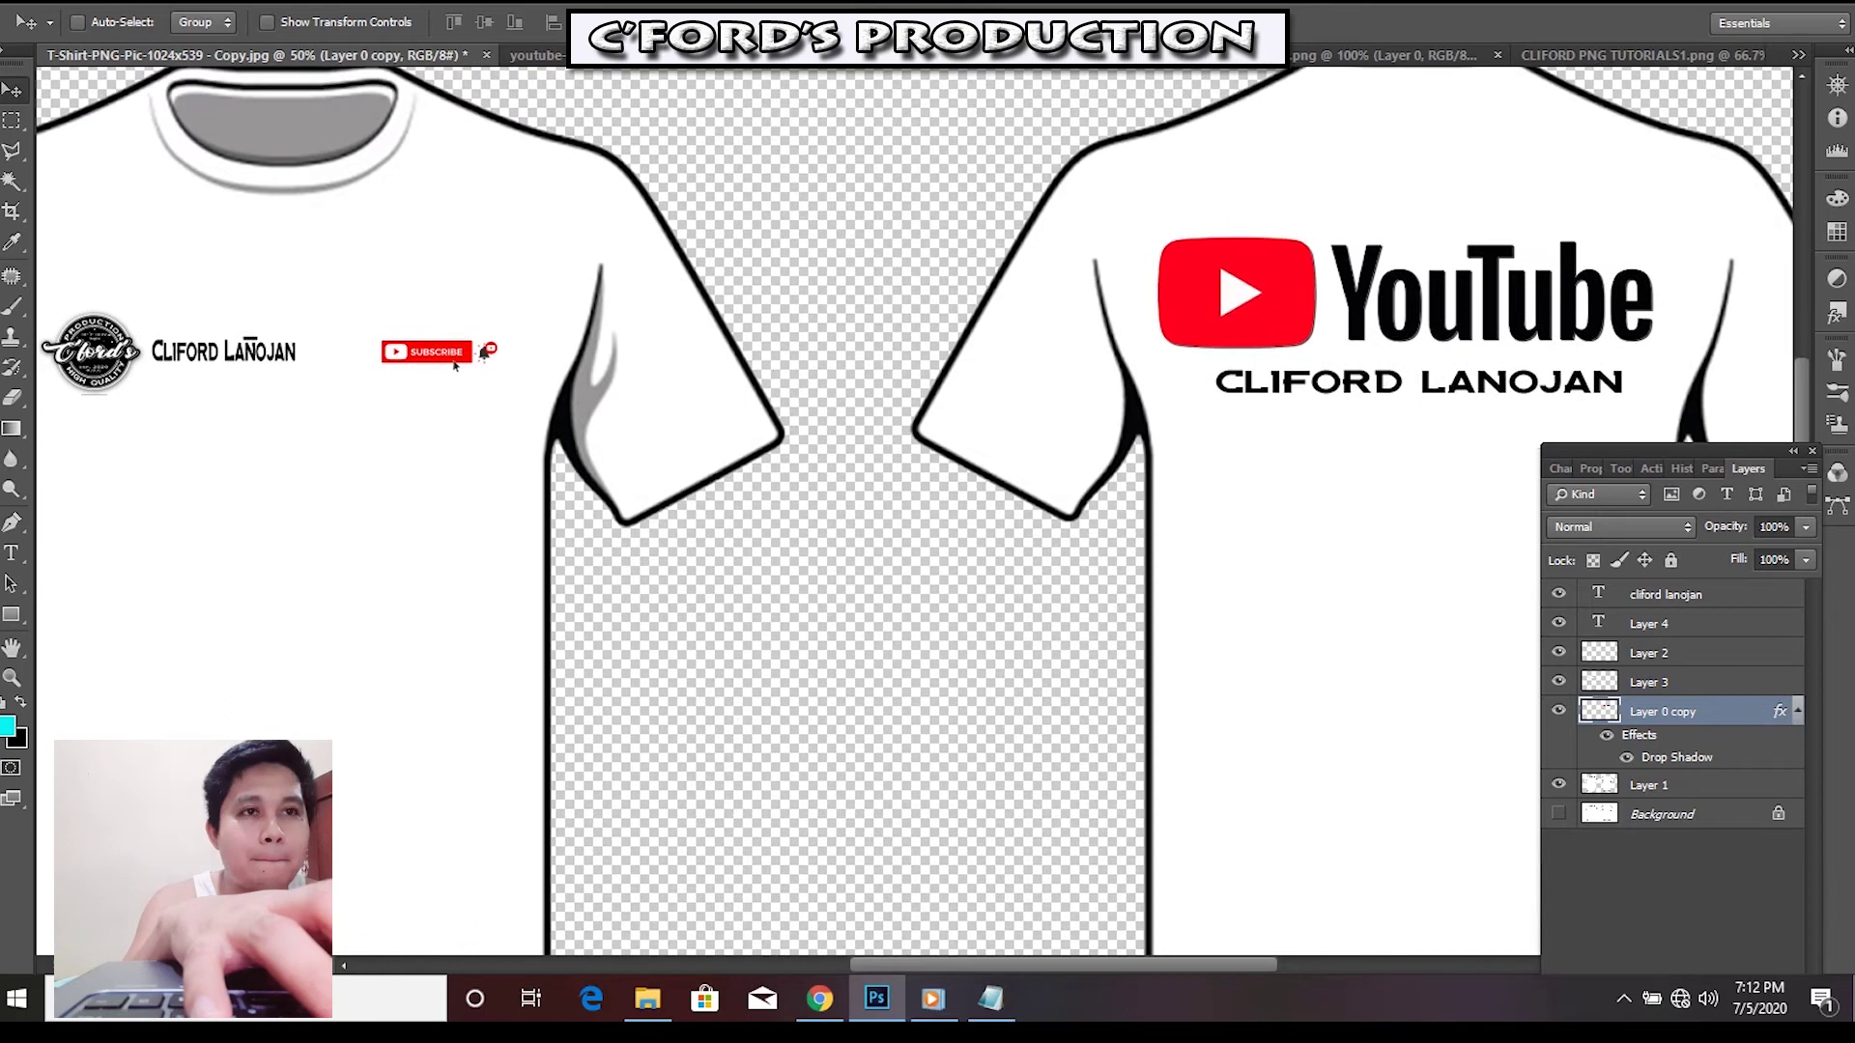
{"action": "mouse_move", "coordinate": [454, 365]}
{"action": "left_mouse_down"}
{"action": "mouse_move", "coordinate": [1177, 365]}
{"action": "mouse_move", "coordinate": [56, 363]}
{"action": "left_mouse_up"}
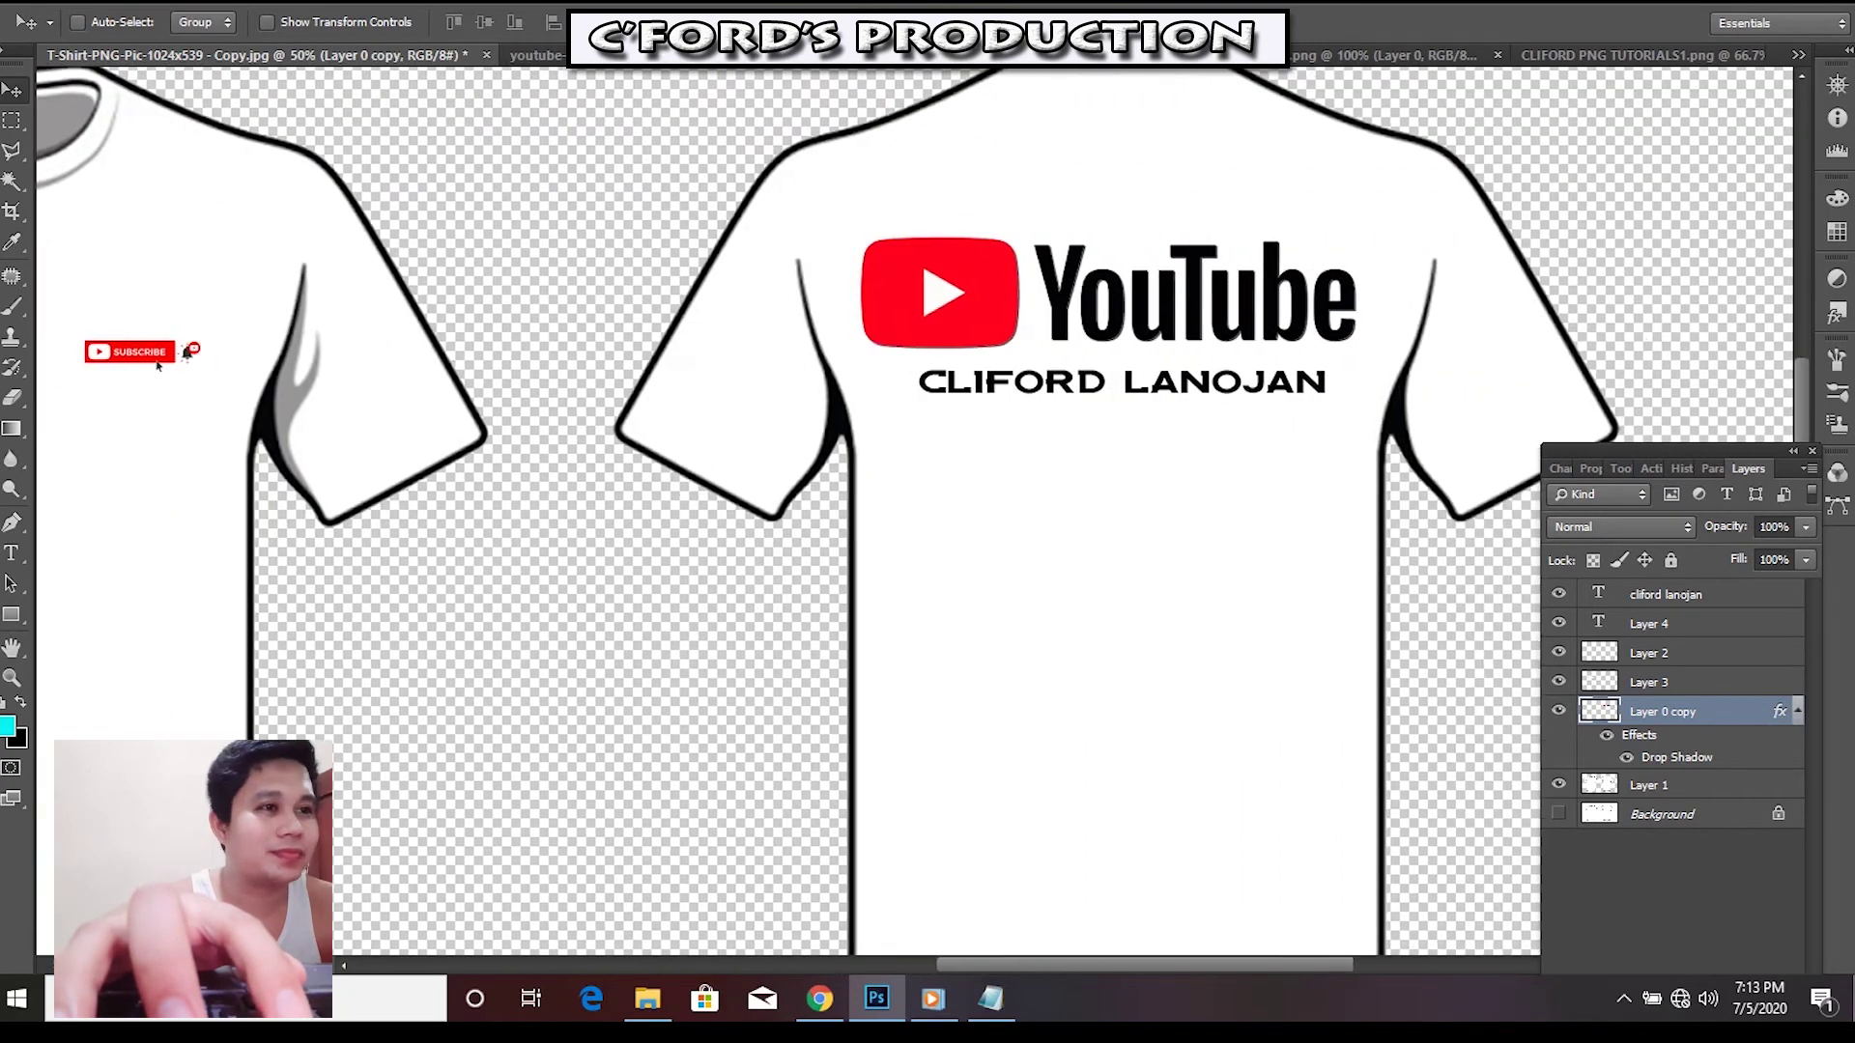
{"action": "key", "text": "ctrl+equal"}
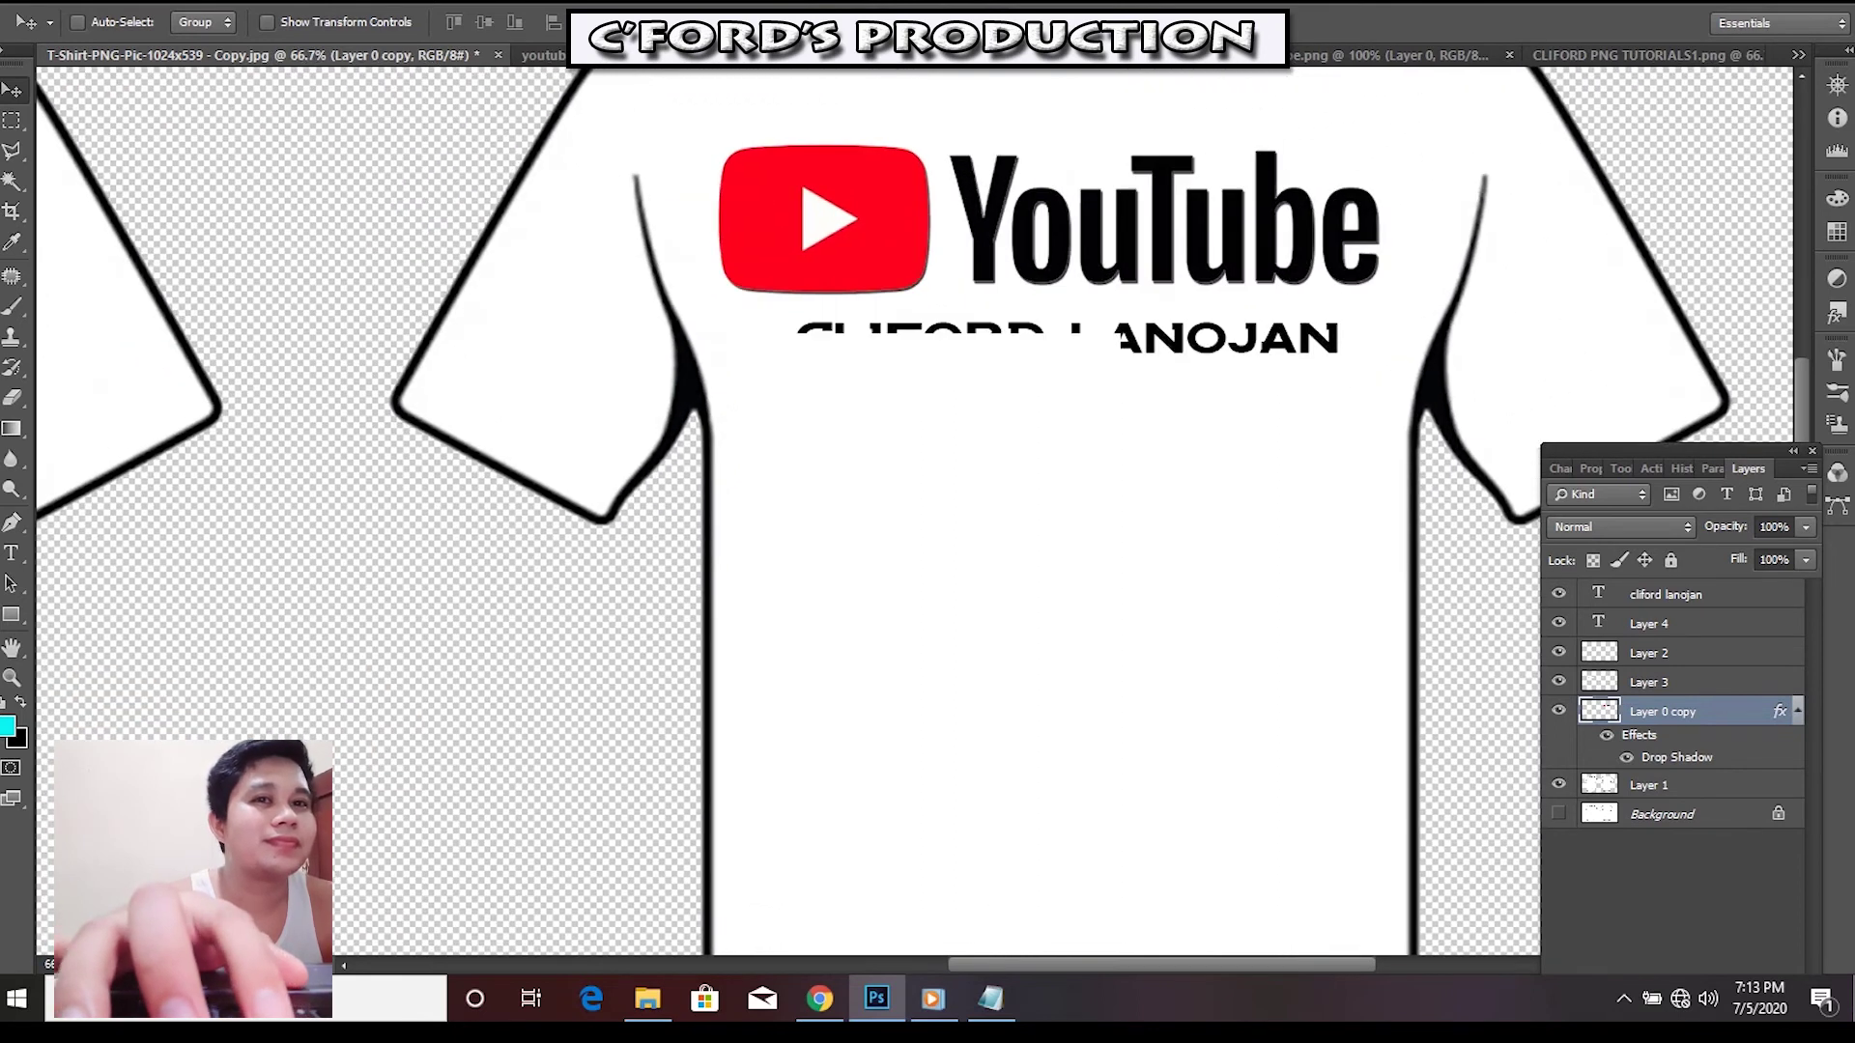
{"action": "key", "text": "ctrl+minus"}
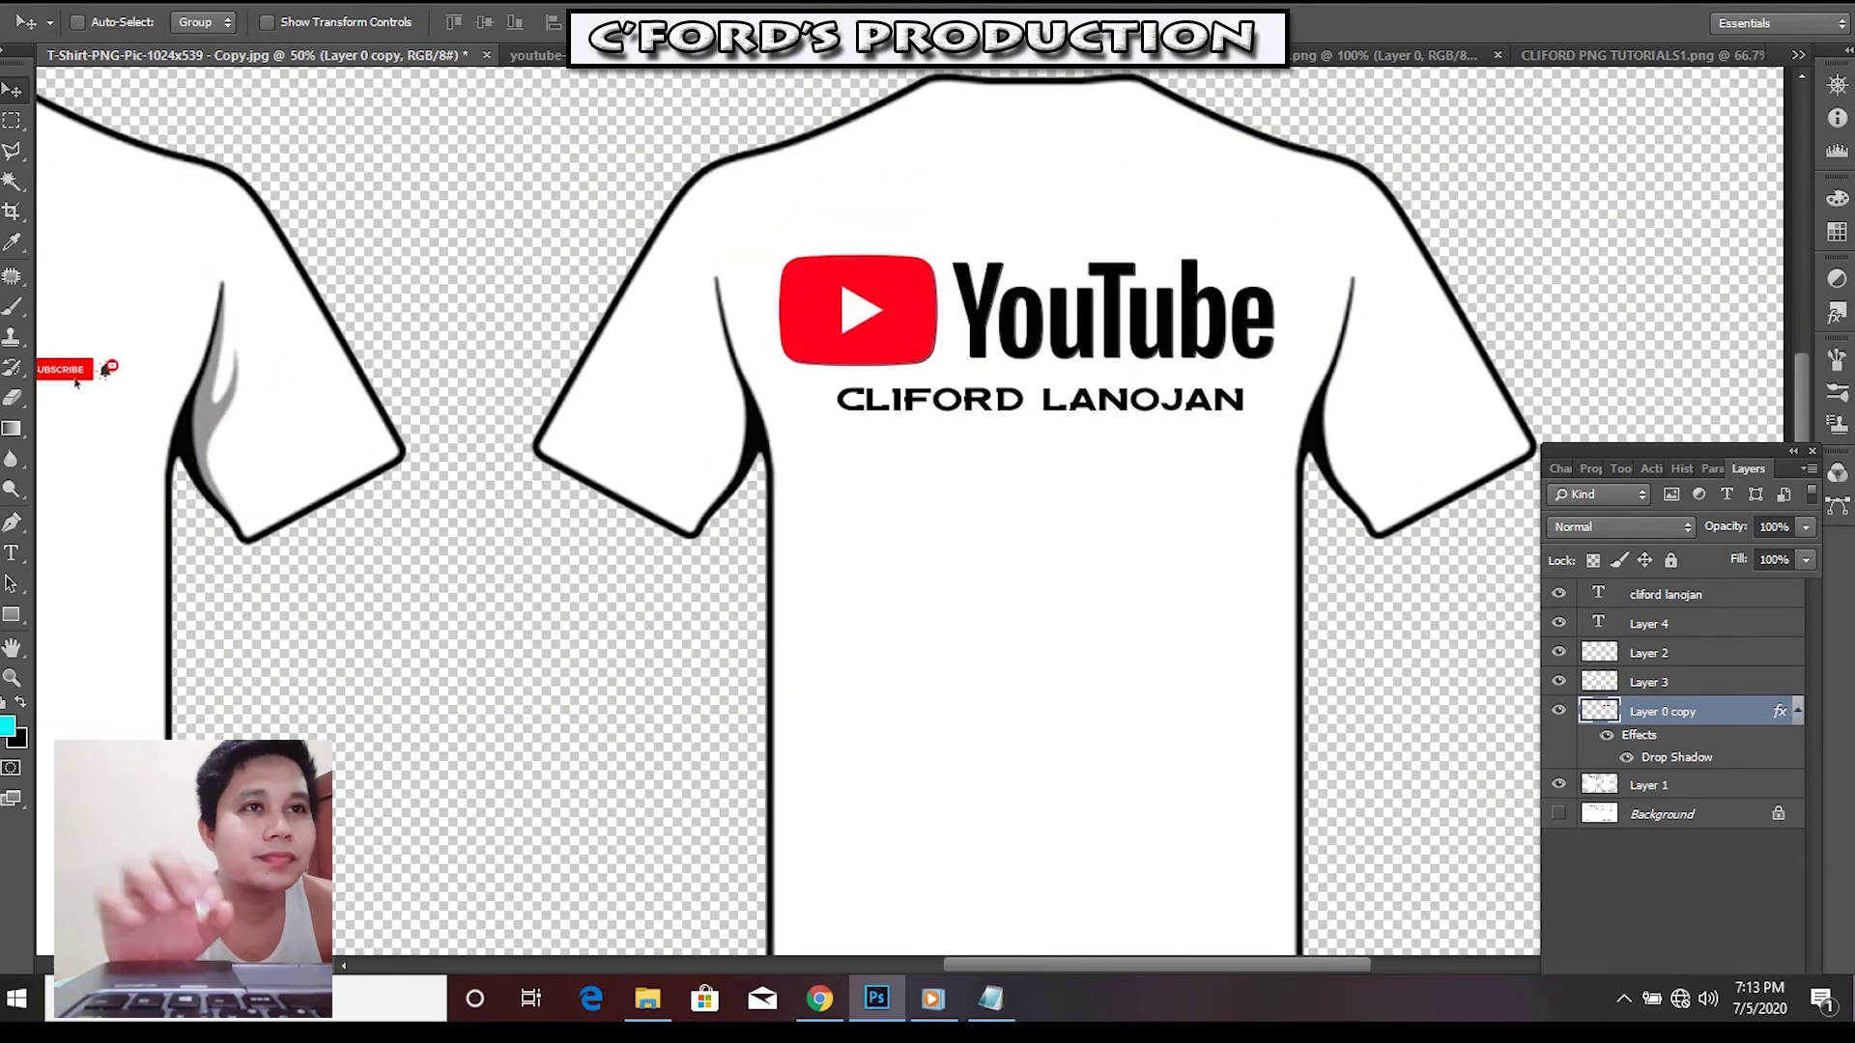
{"action": "key", "text": "ctrl+minus"}
{"action": "key", "text": "ctrl+minus"}
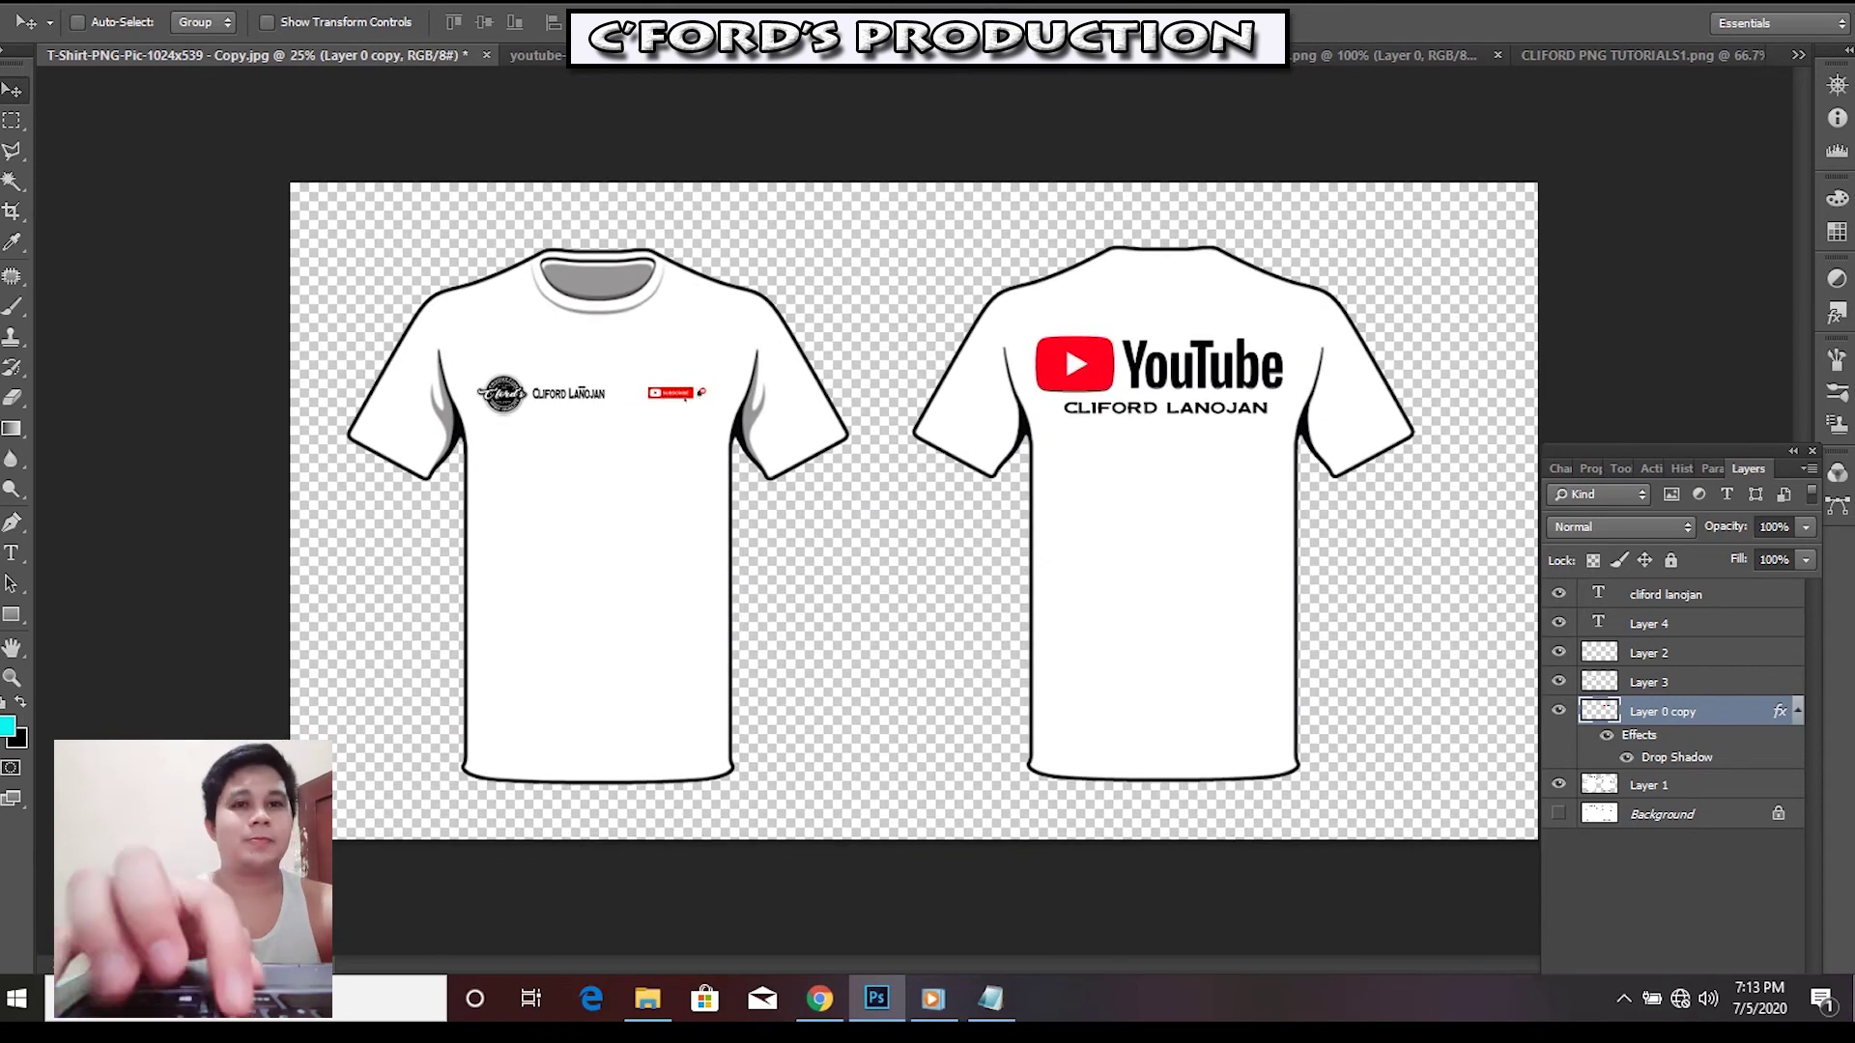
{"action": "key", "text": "shift+F10"}
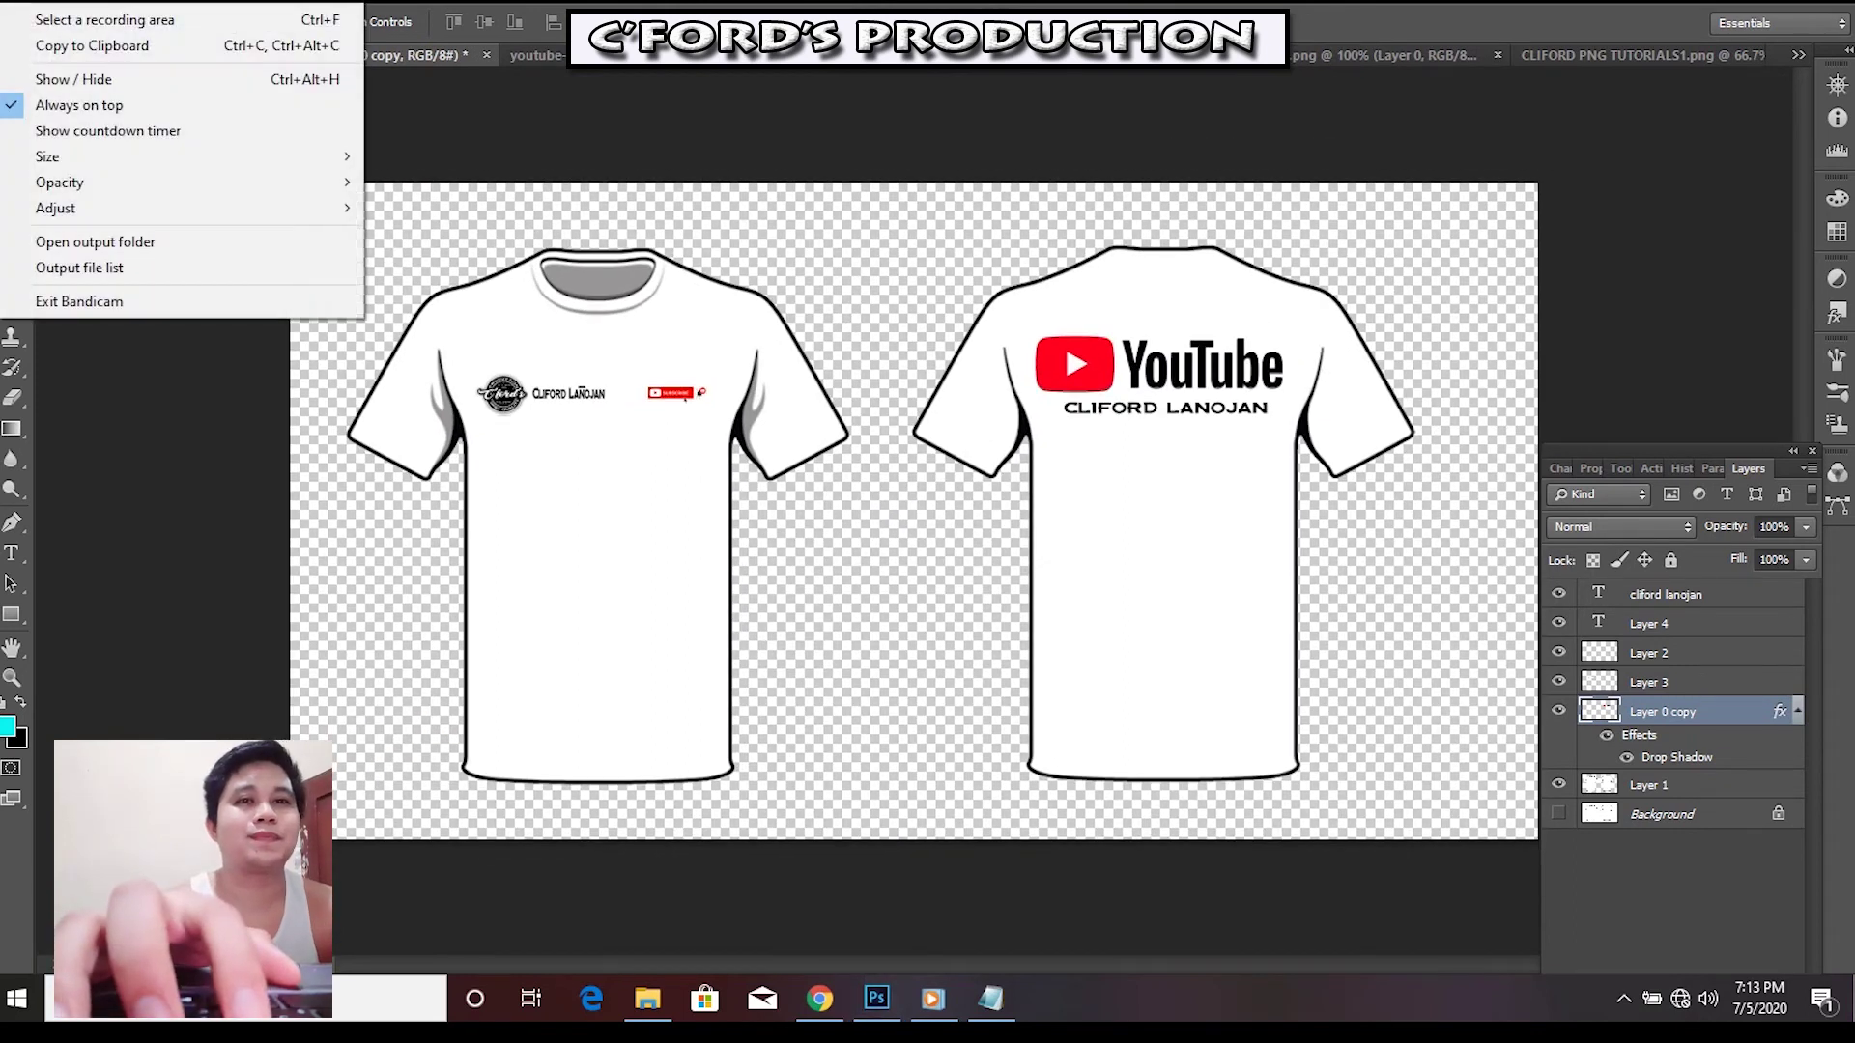
{"action": "key", "text": "Escape"}
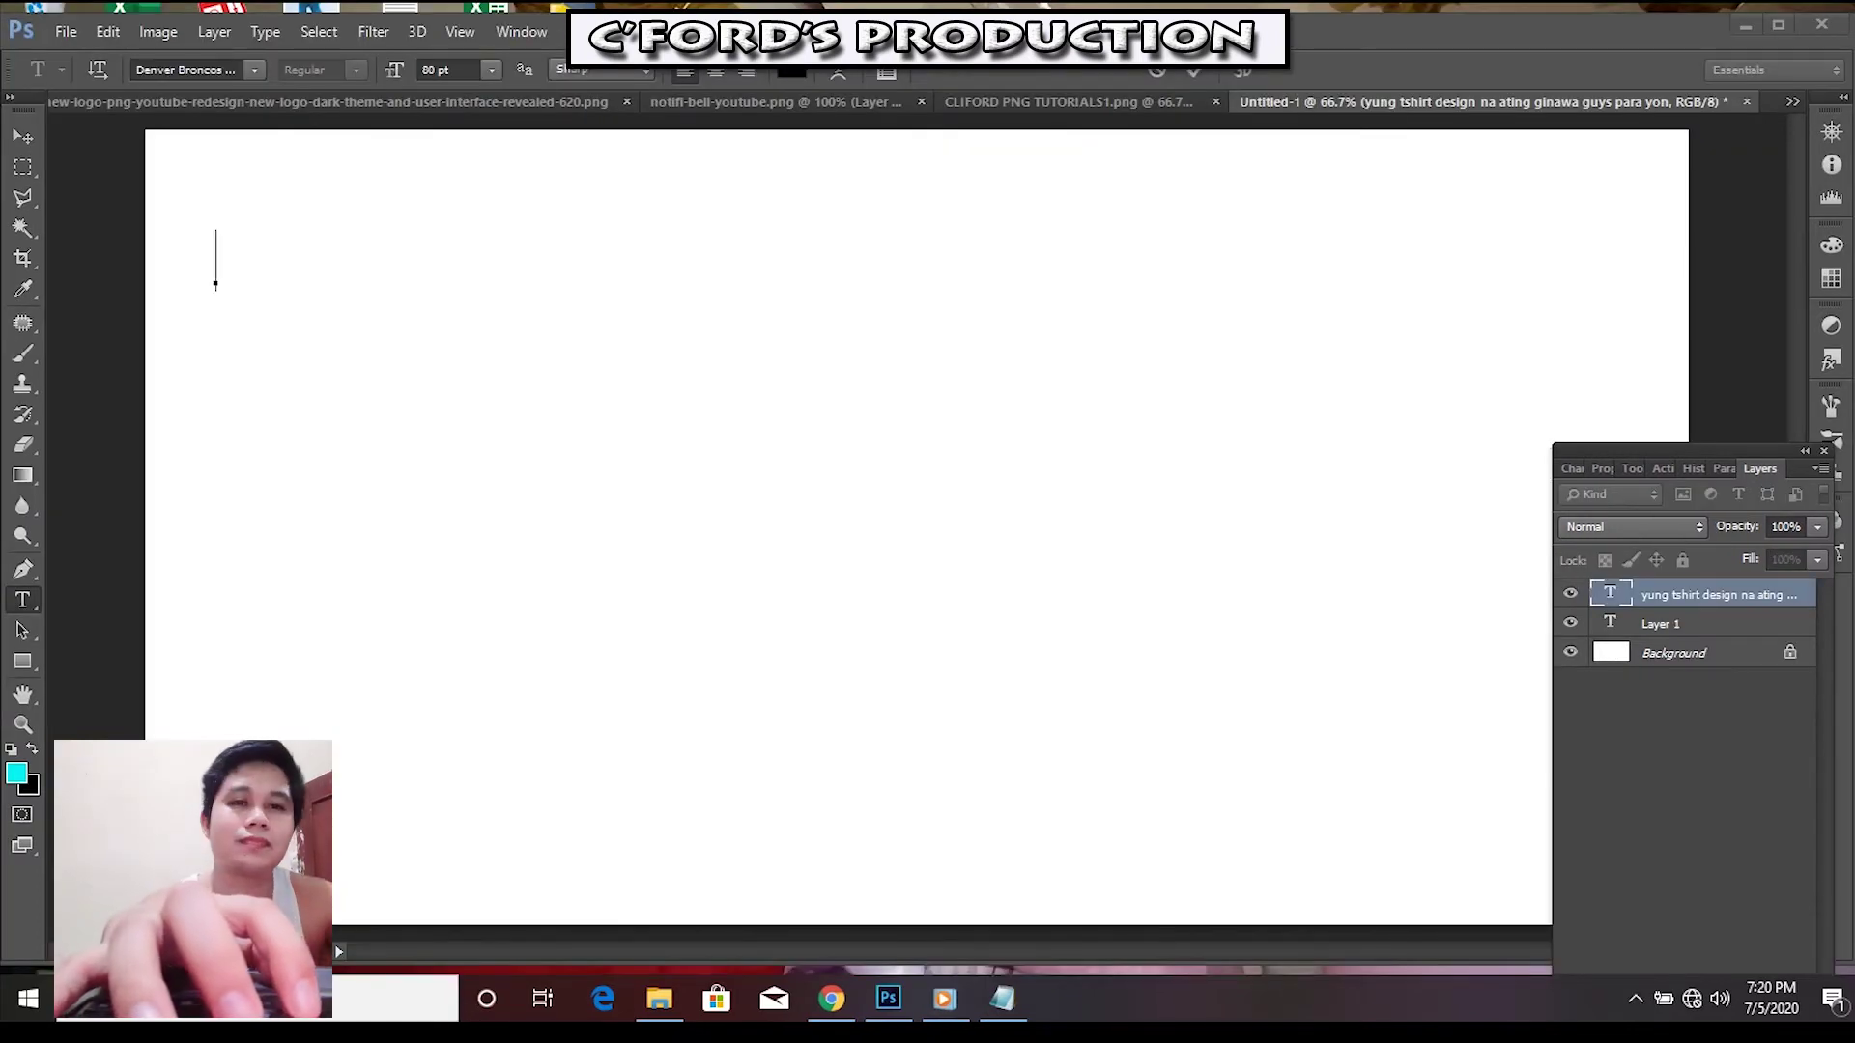
- Start the caption with 'YUNG TSHIRT NA DES', then erase the misspelled text back to 'YUNG'
{"action": "type", "text": "Y"}
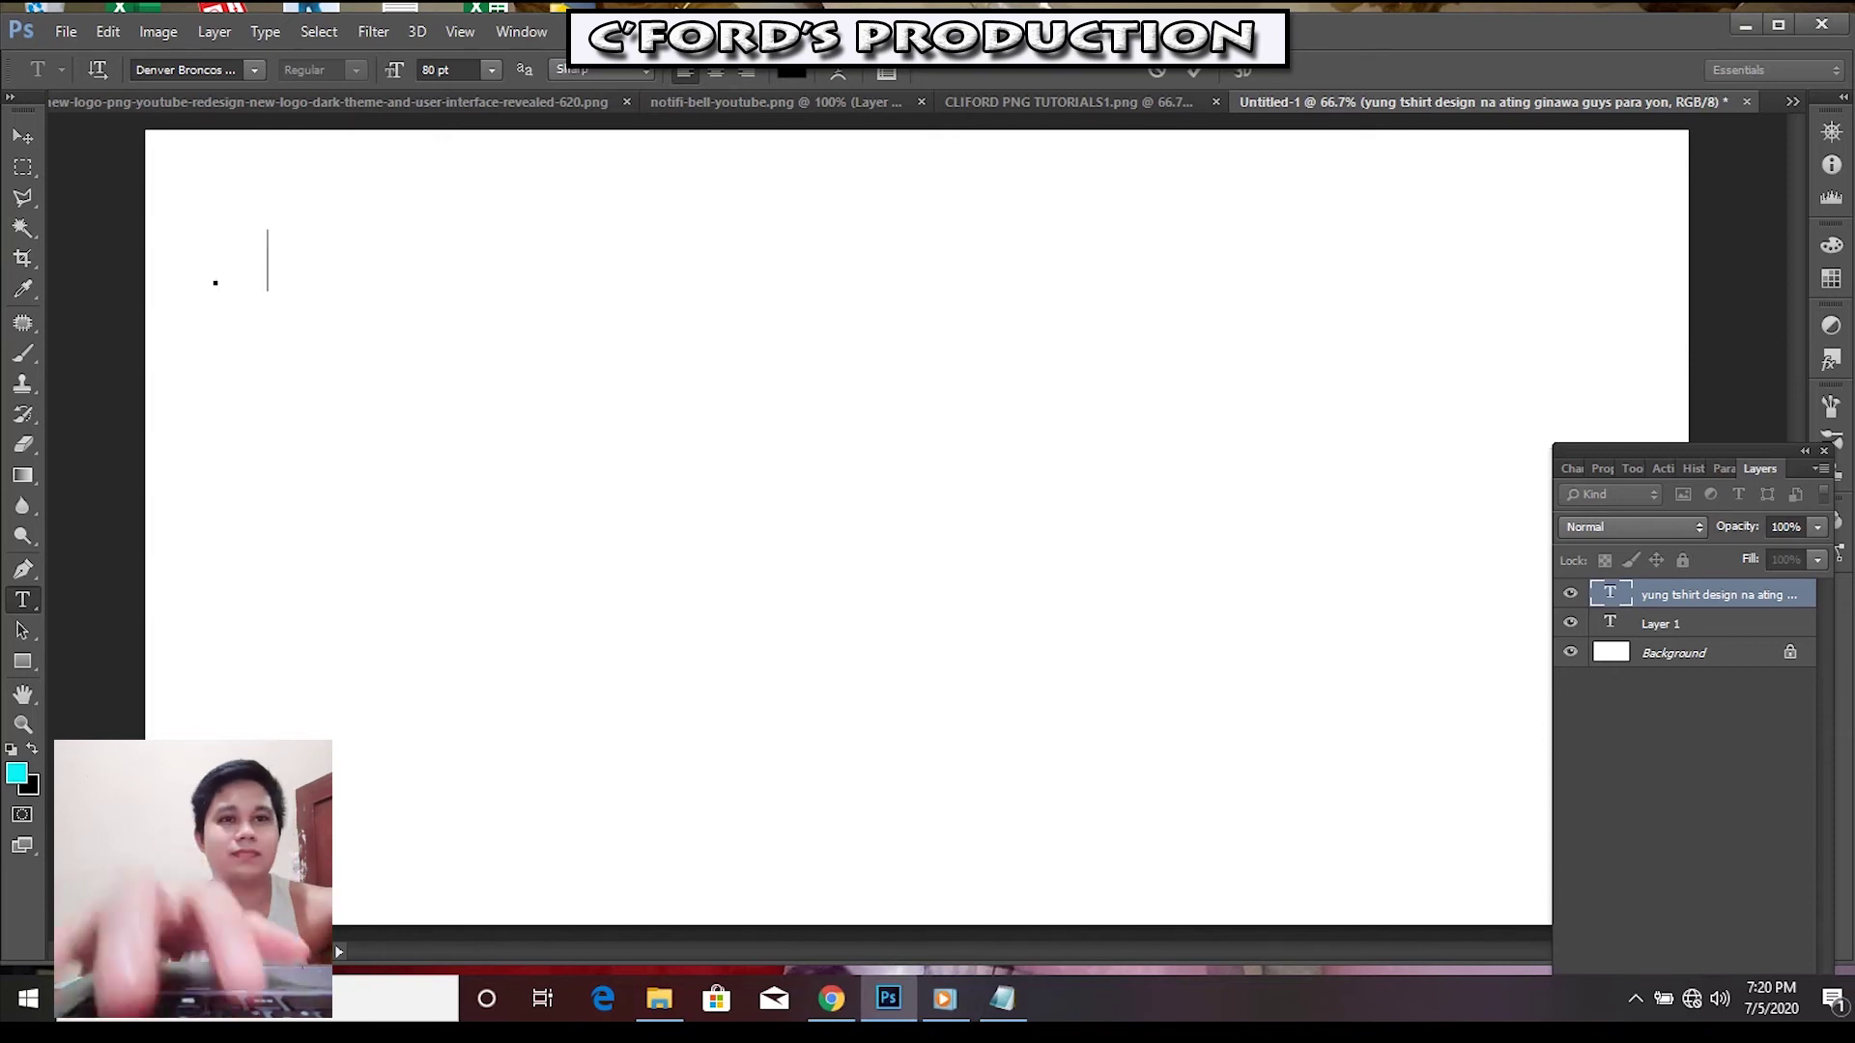
{"action": "type", "text": "UNG "}
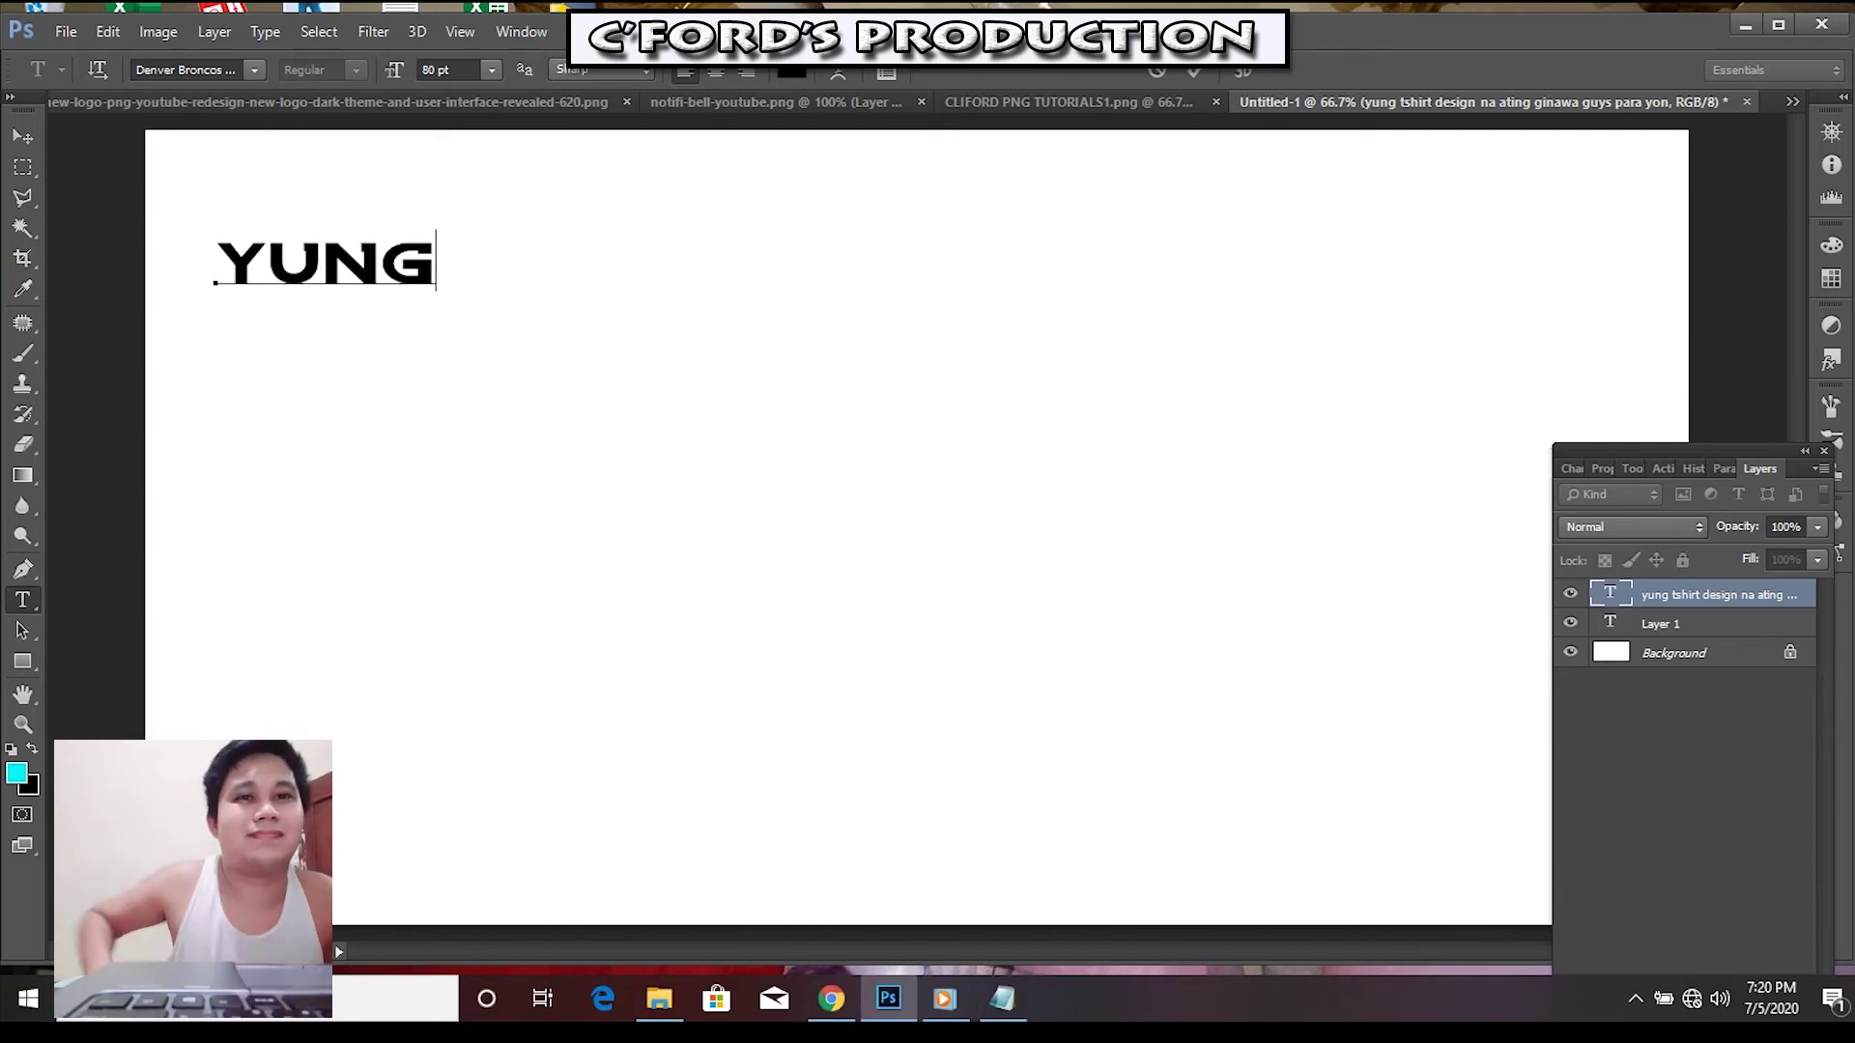
{"action": "type", "text": "Thsi"}
{"action": "key", "text": "BackSpace"}
{"action": "key", "text": "BackSpace"}
{"action": "key", "text": "BackSpace"}
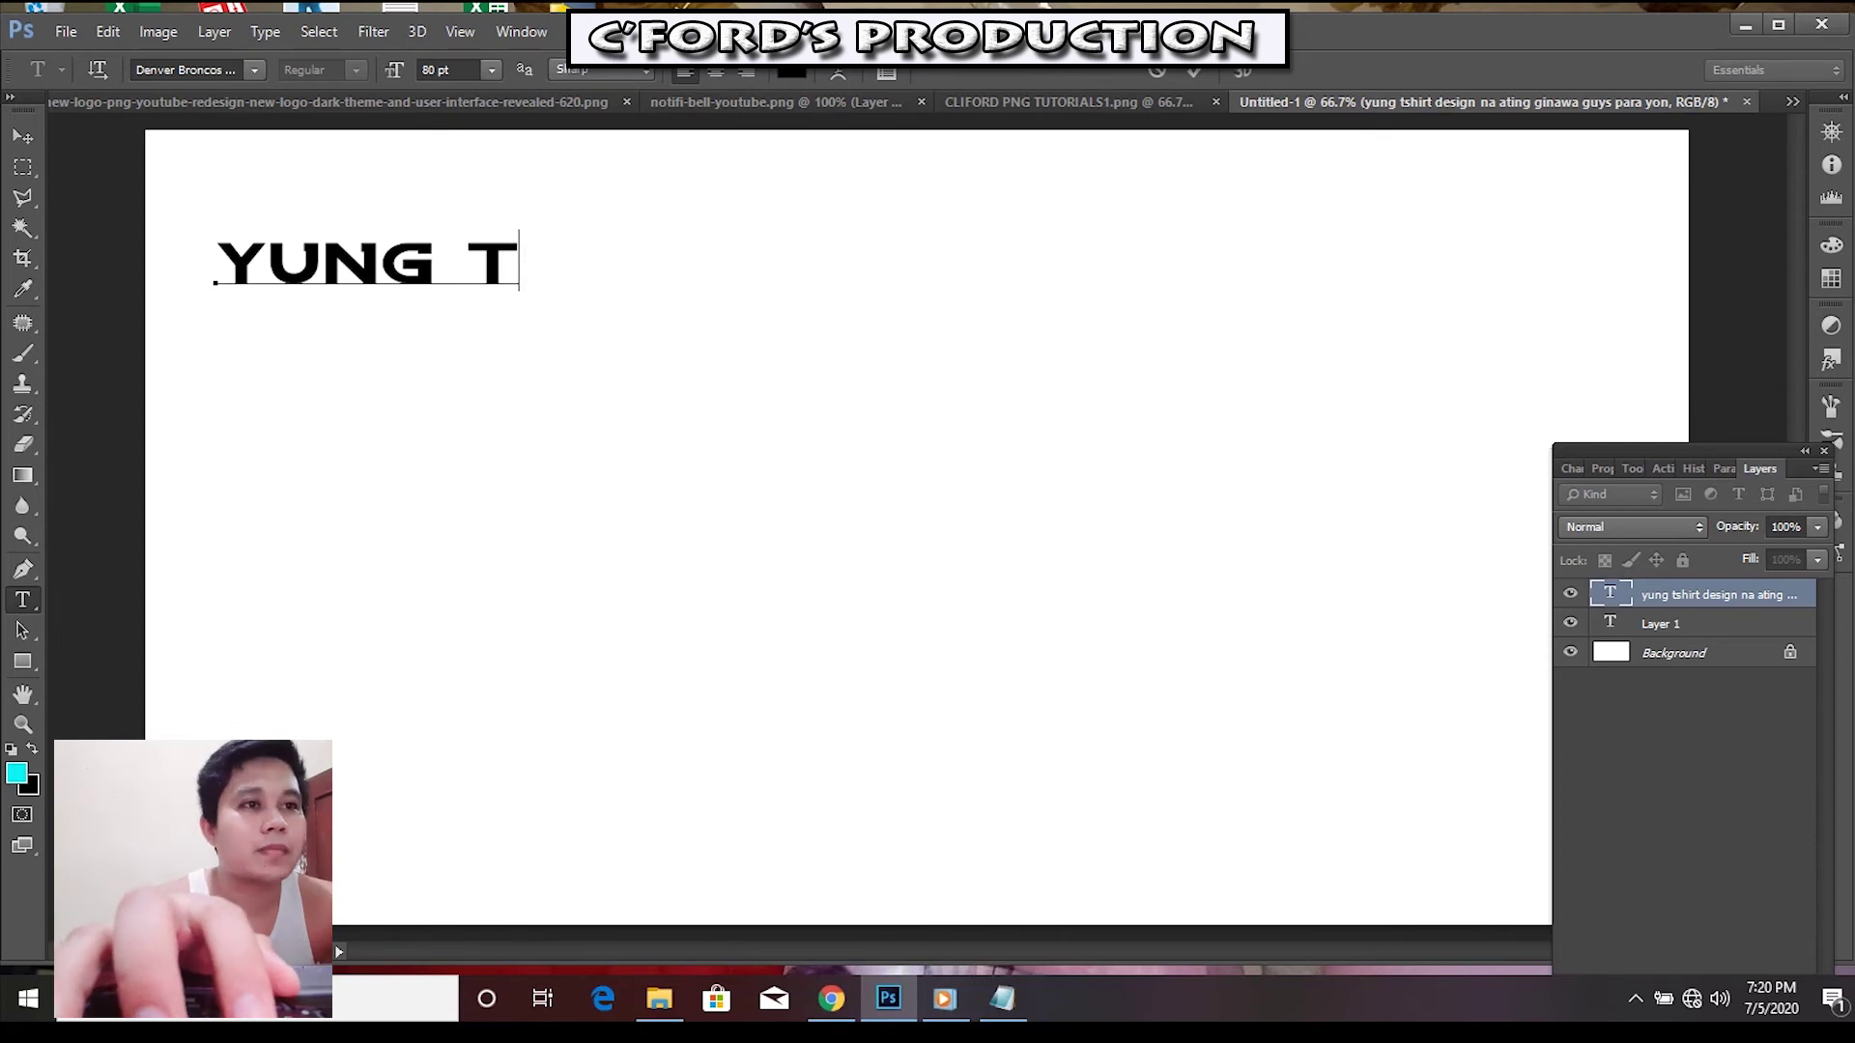
{"action": "type", "text": "shir"}
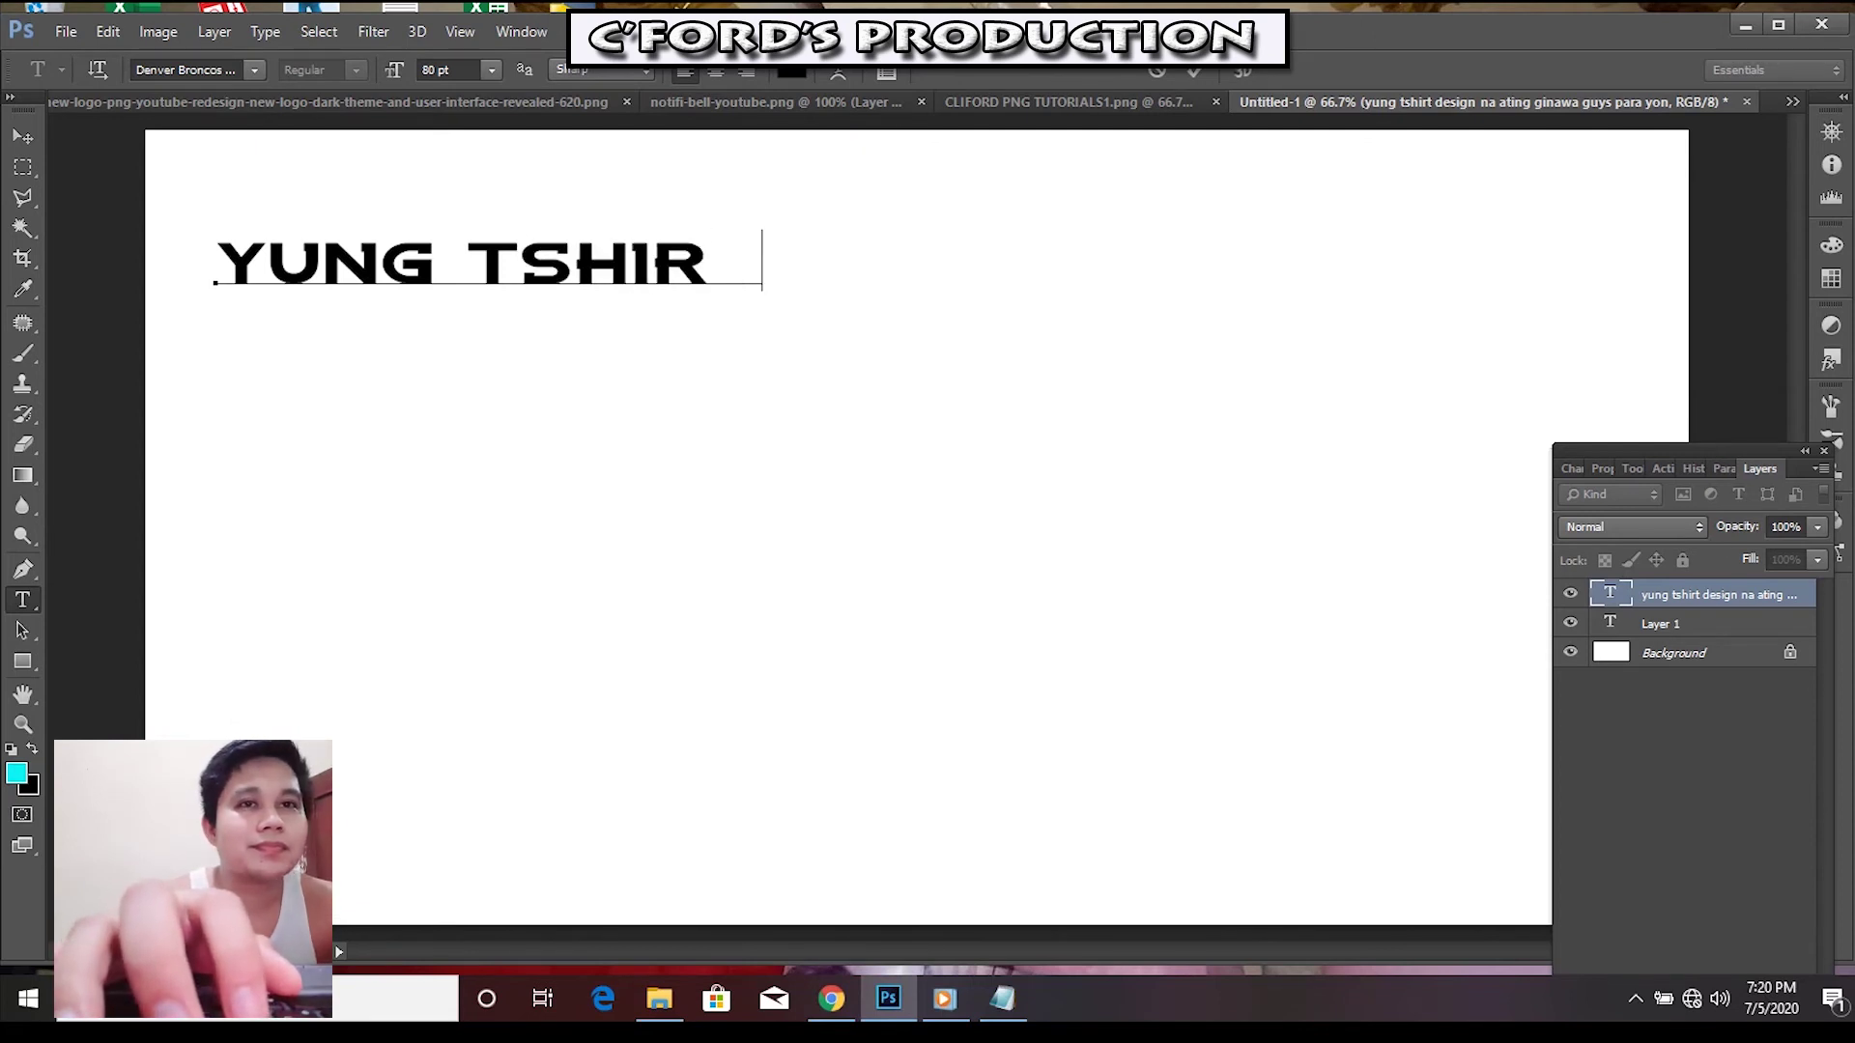
{"action": "type", "text": "t na"}
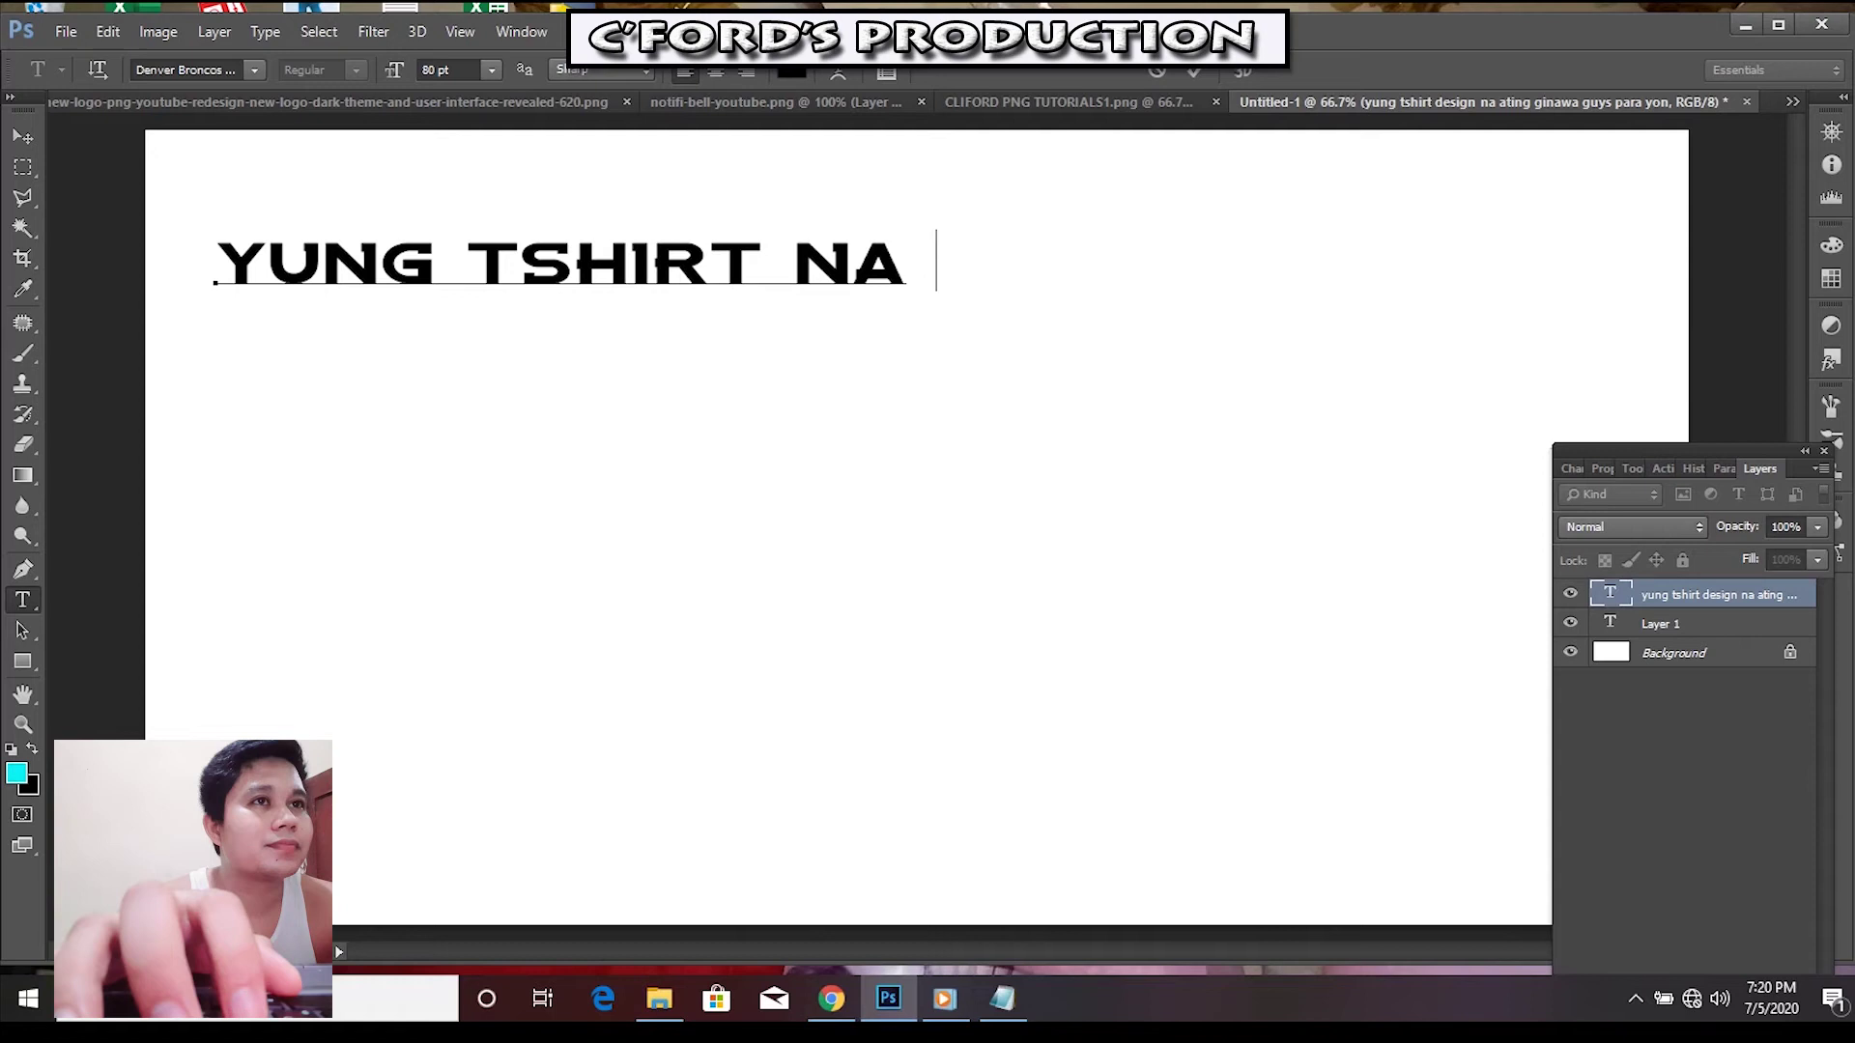
{"action": "type", "text": " des "}
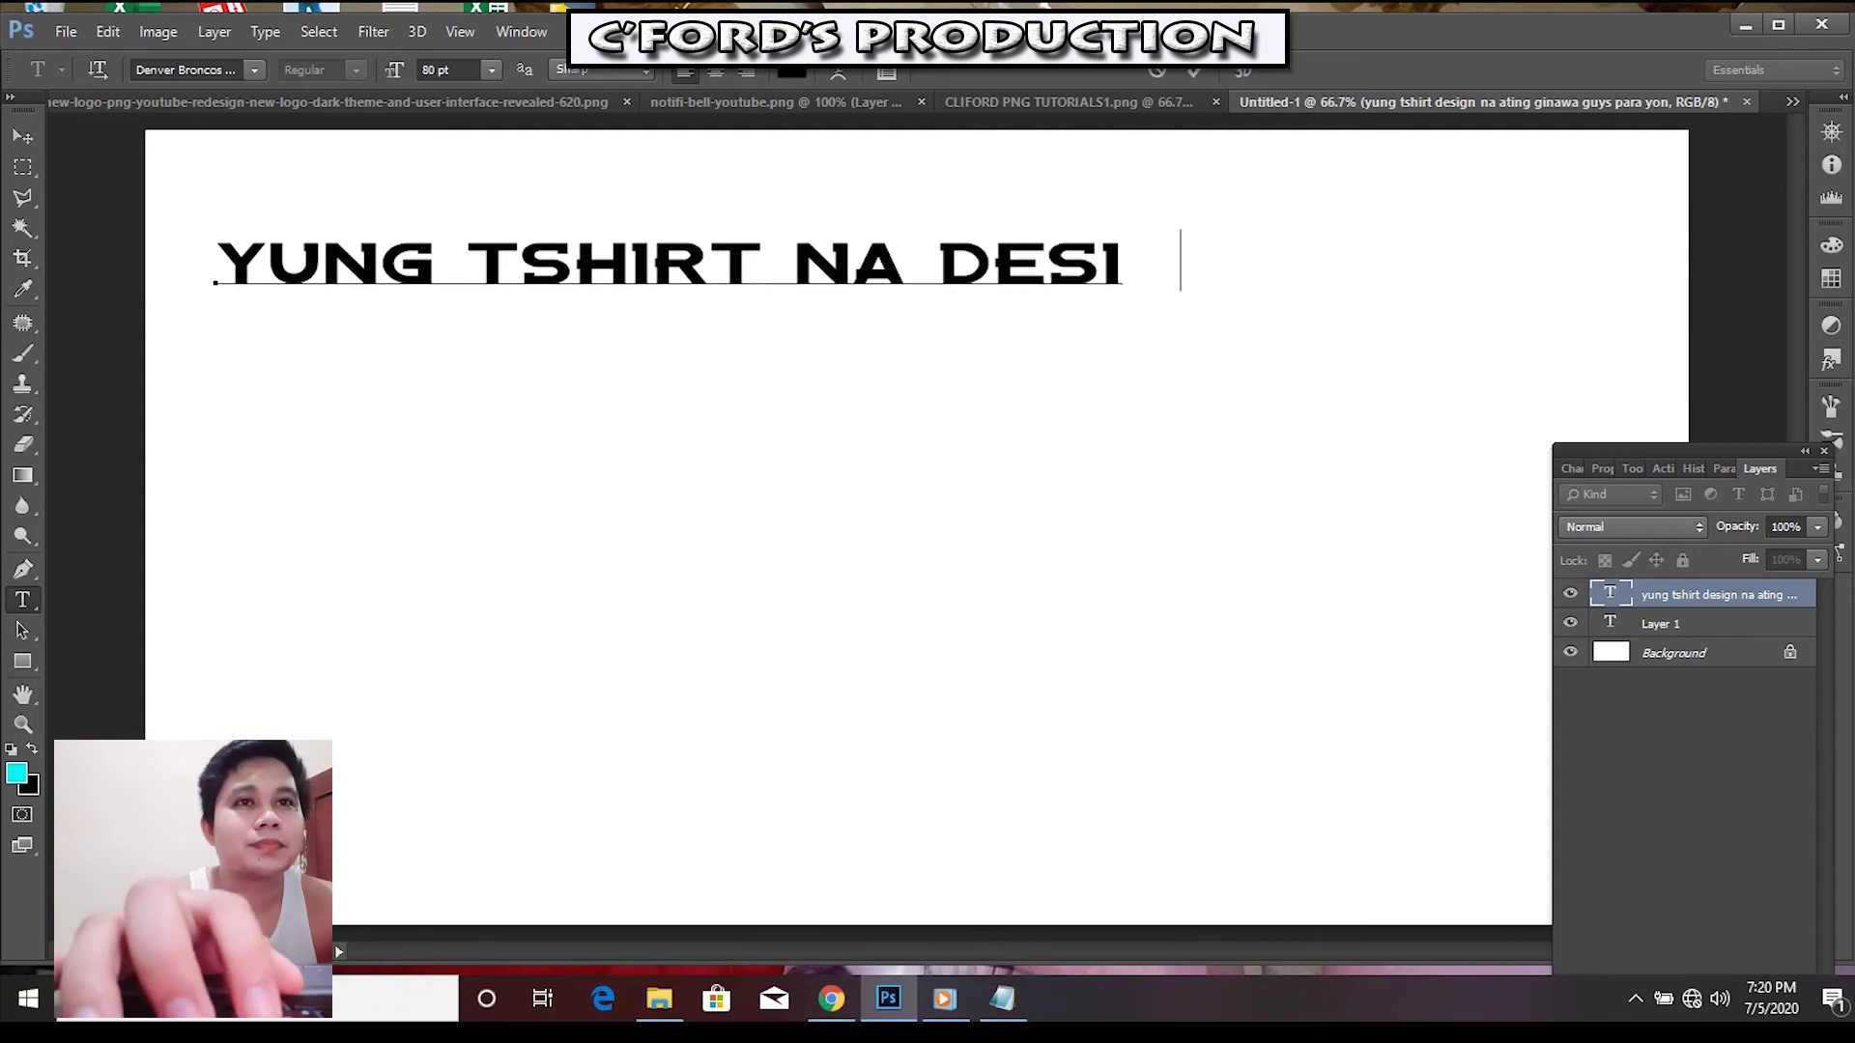
{"action": "type", "text": "g"}
{"action": "key", "text": "BackSpace"}
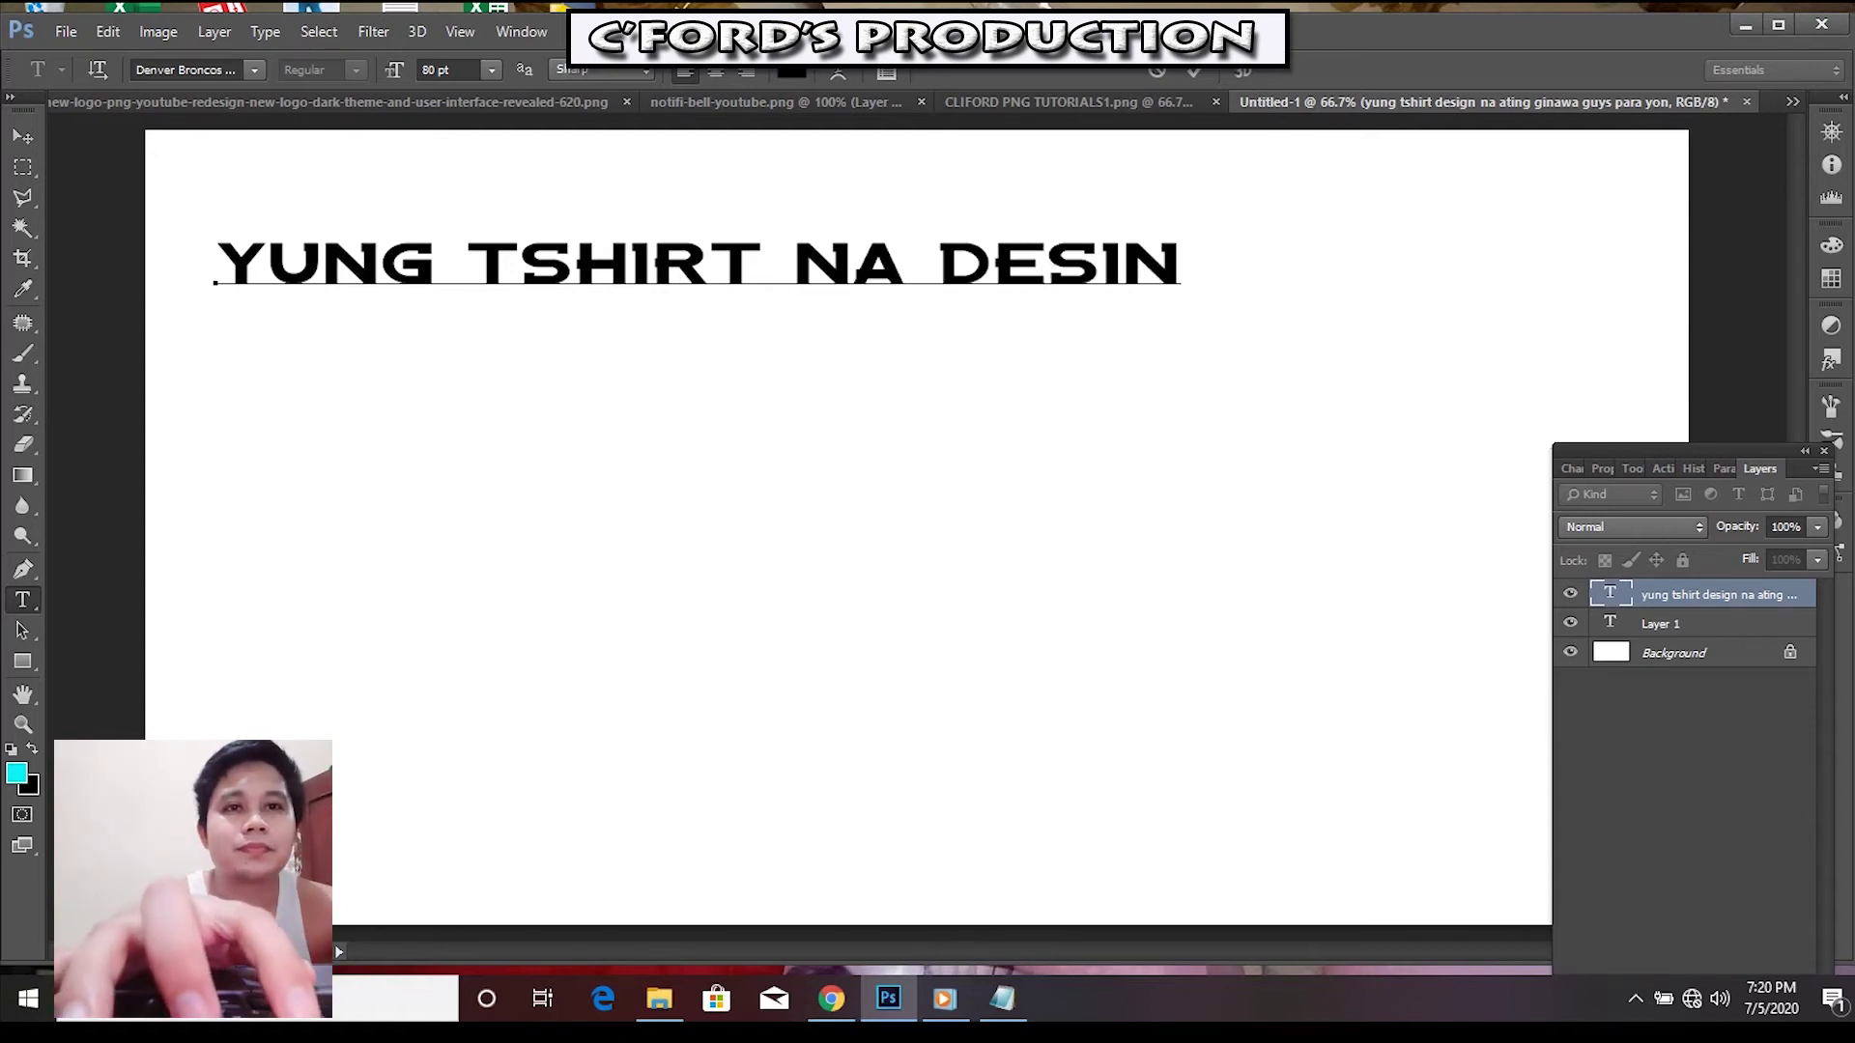
{"action": "key", "text": "BackSpace"}
{"action": "key", "text": "BackSpace"}
{"action": "key", "text": "BackSpace"}
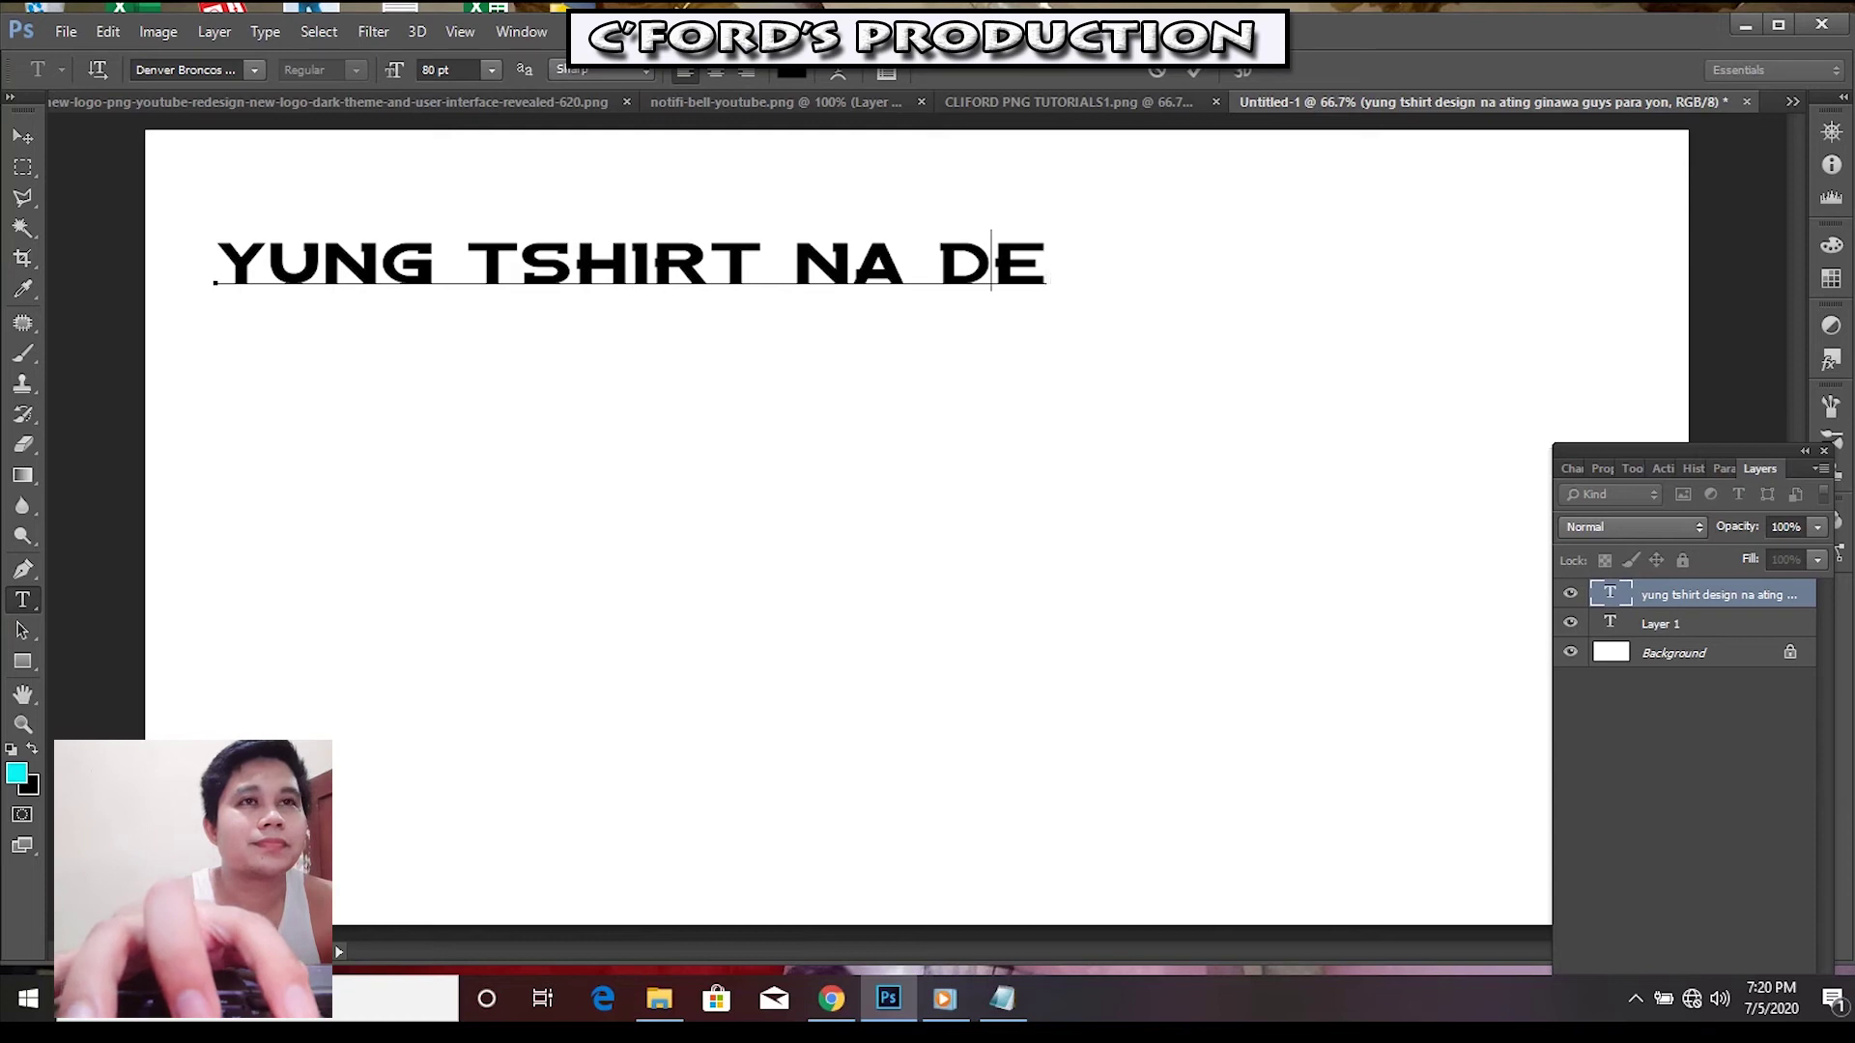
{"action": "key", "text": "BackSpace"}
{"action": "key", "text": "BackSpace"}
{"action": "key", "text": "BackSpace"}
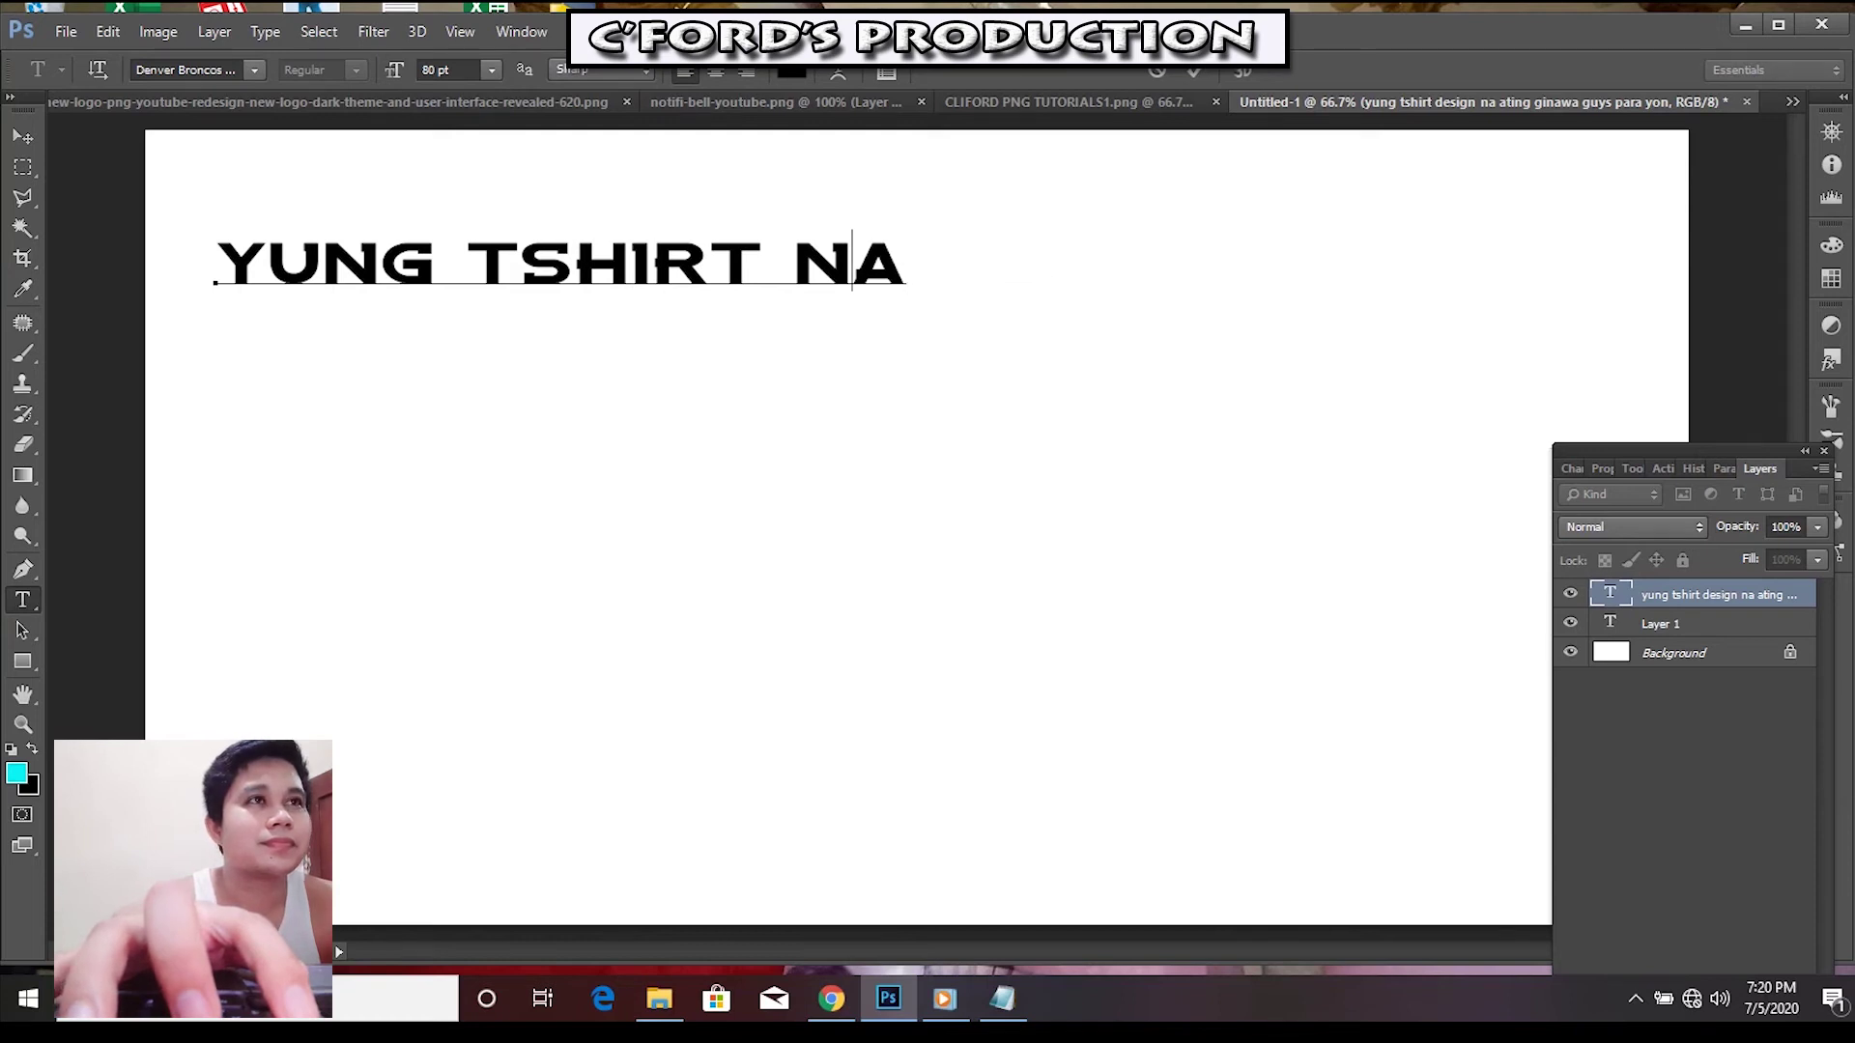
{"action": "key", "text": "BackSpace"}
{"action": "key", "text": "BackSpace"}
{"action": "key", "text": "BackSpace"}
{"action": "key", "text": "BackSpace"}
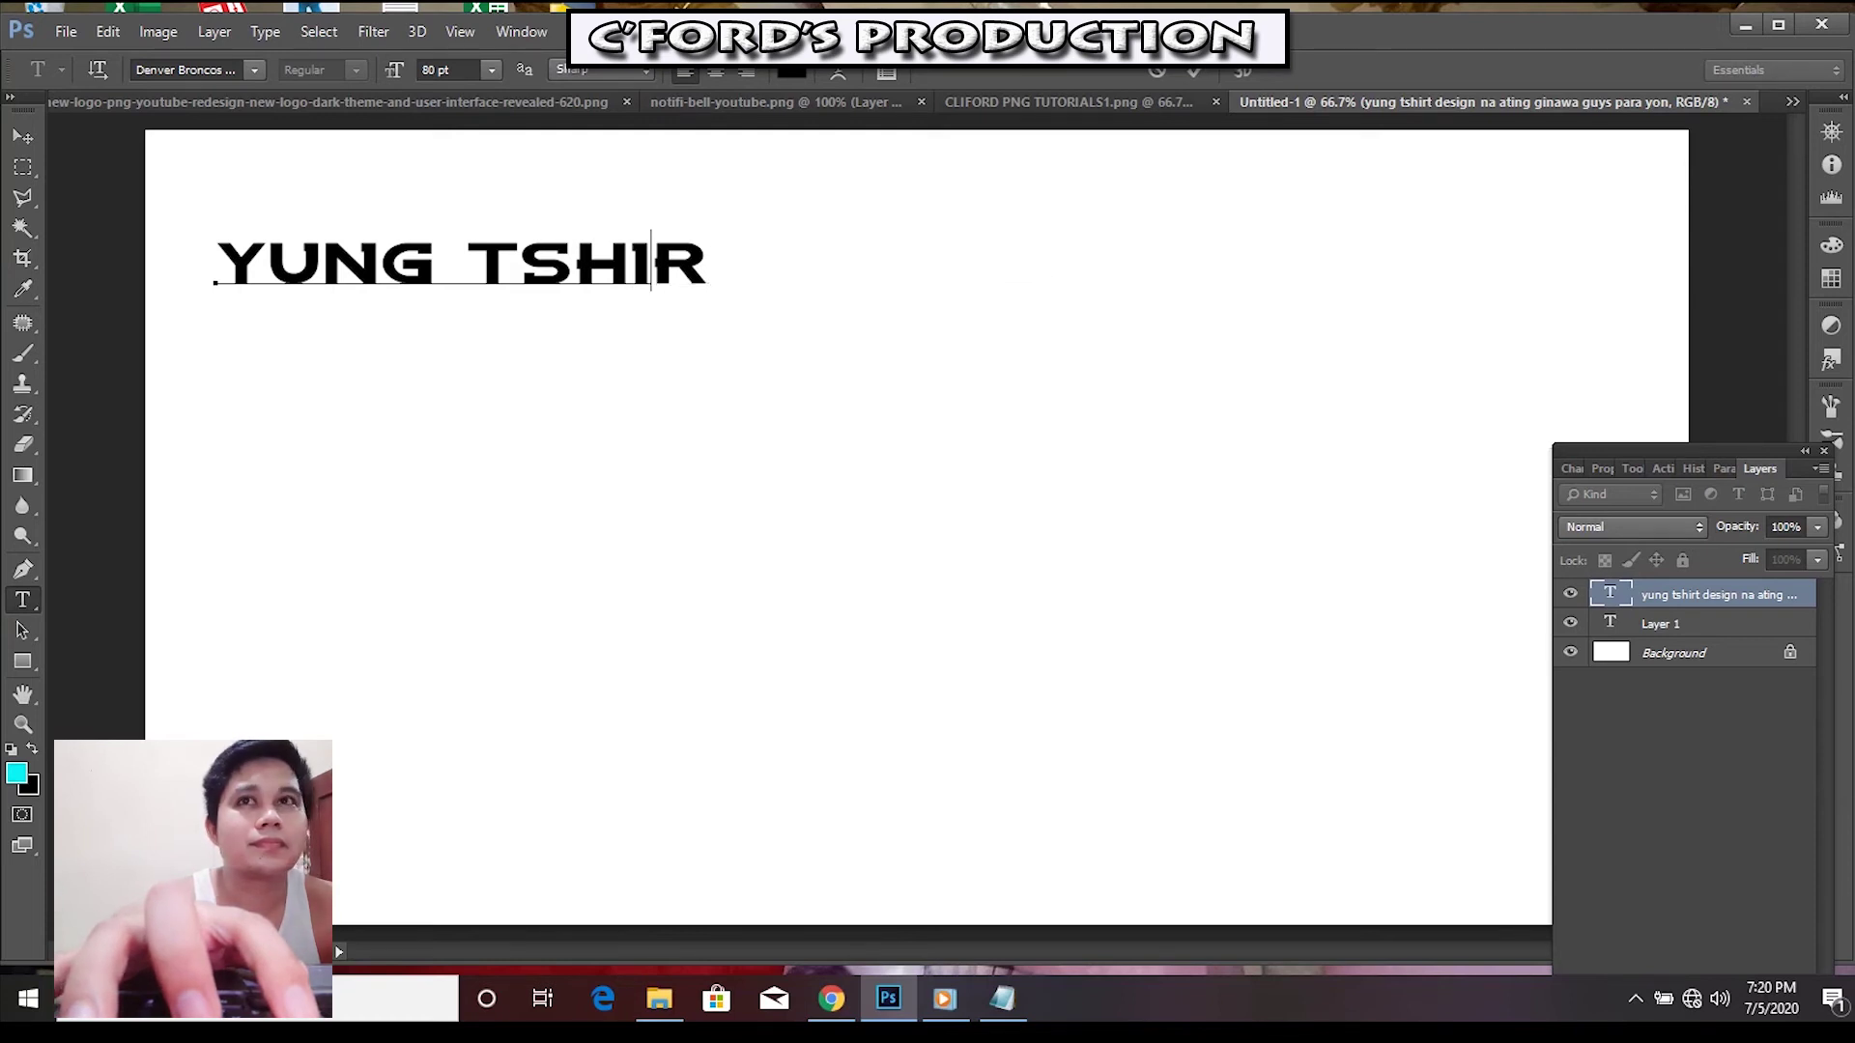
{"action": "key", "text": "BackSpace"}
{"action": "key", "text": "BackSpace"}
{"action": "key", "text": "BackSpace"}
{"action": "key", "text": "BackSpace"}
{"action": "key", "text": "BackSpace"}
{"action": "key", "text": "BackSpace"}
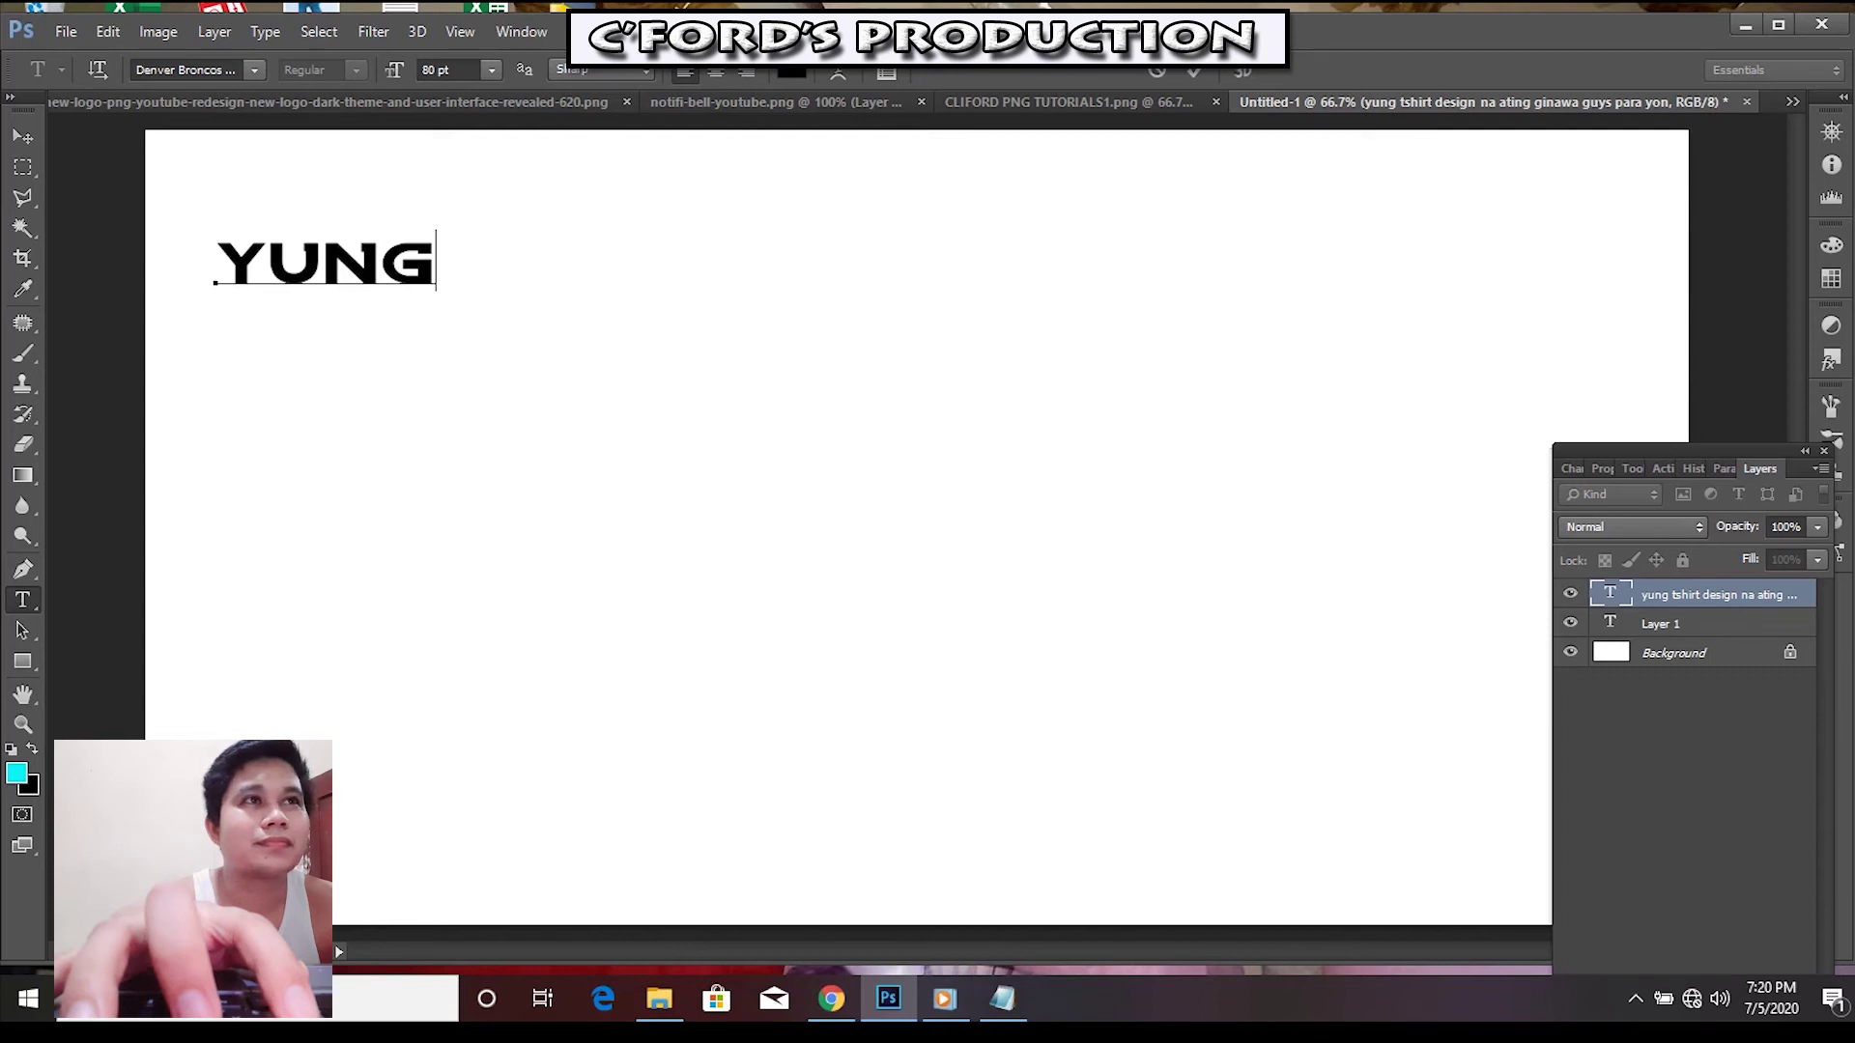
{"action": "key", "text": "BackSpace"}
{"action": "key", "text": "BackSpace"}
{"action": "key", "text": "BackSpace"}
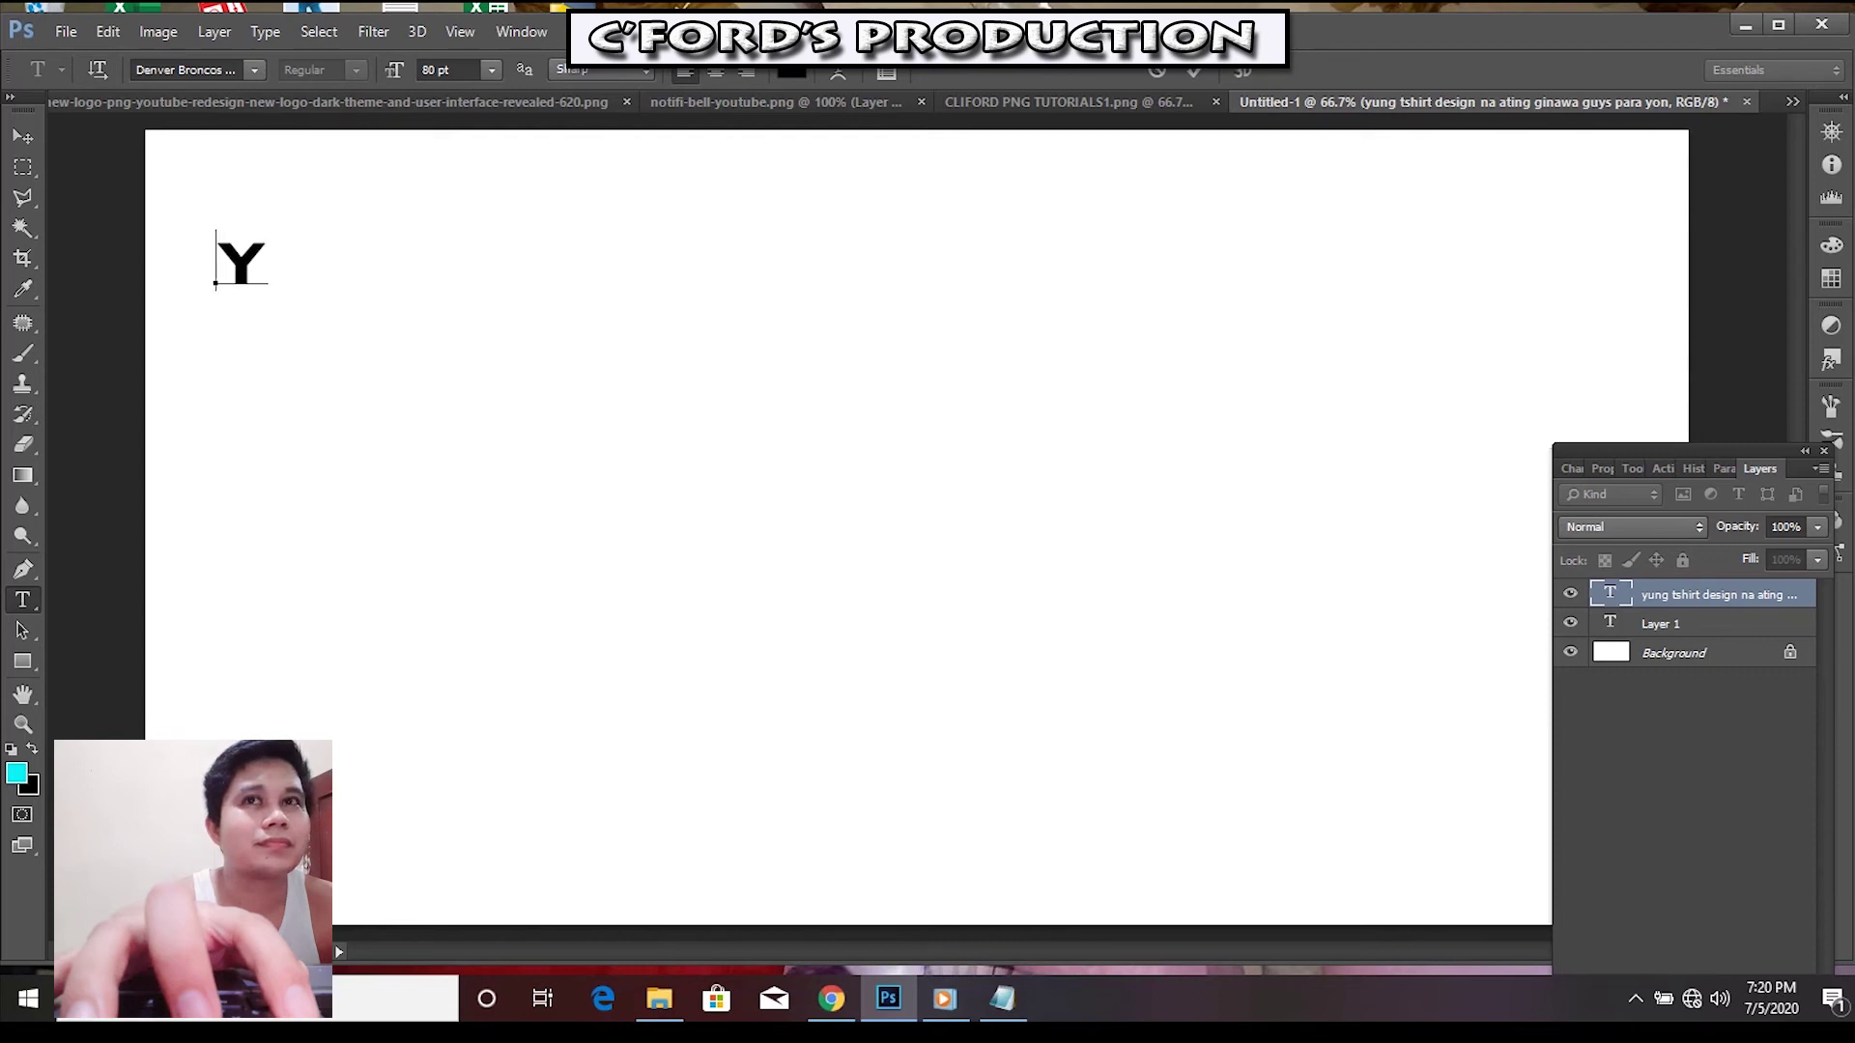
- Retype the caption as 'YUNG TSHIRT NA GINAWA KO GUYS…', correcting stray letters
{"action": "type", "text": "U"}
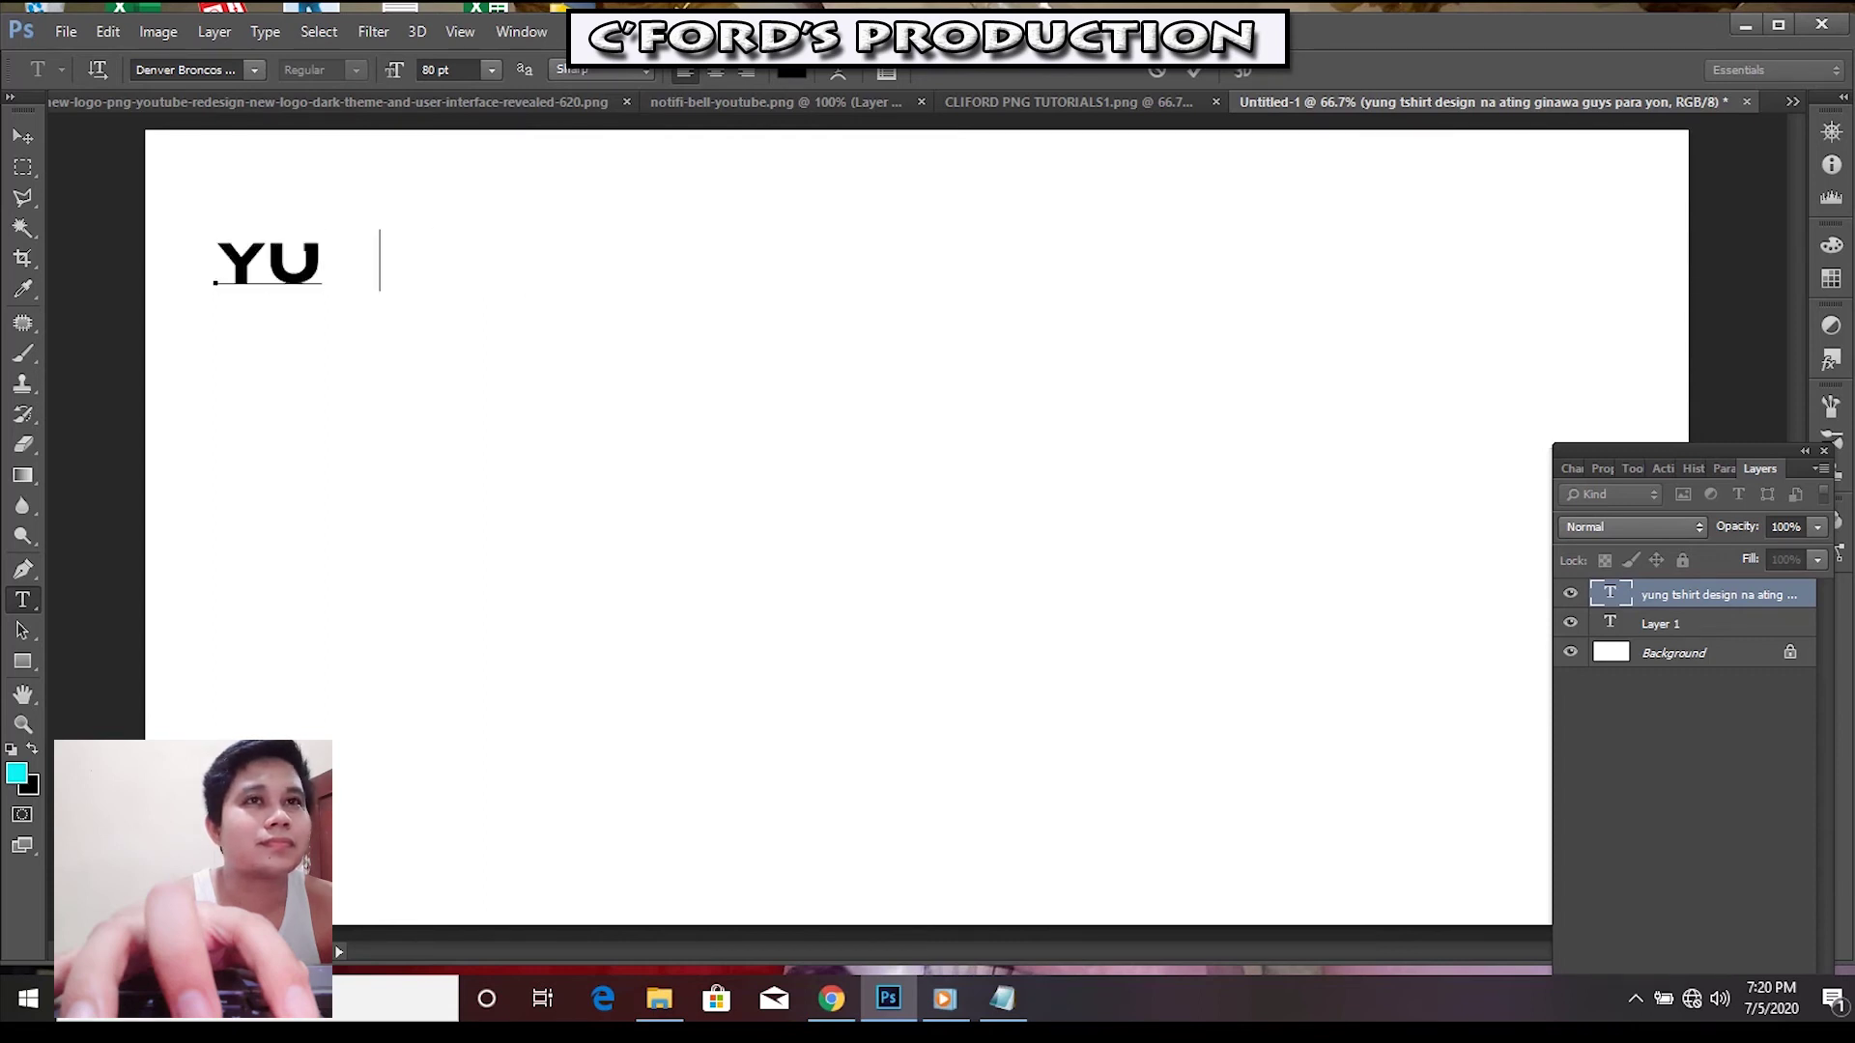
{"action": "type", "text": "NG T"}
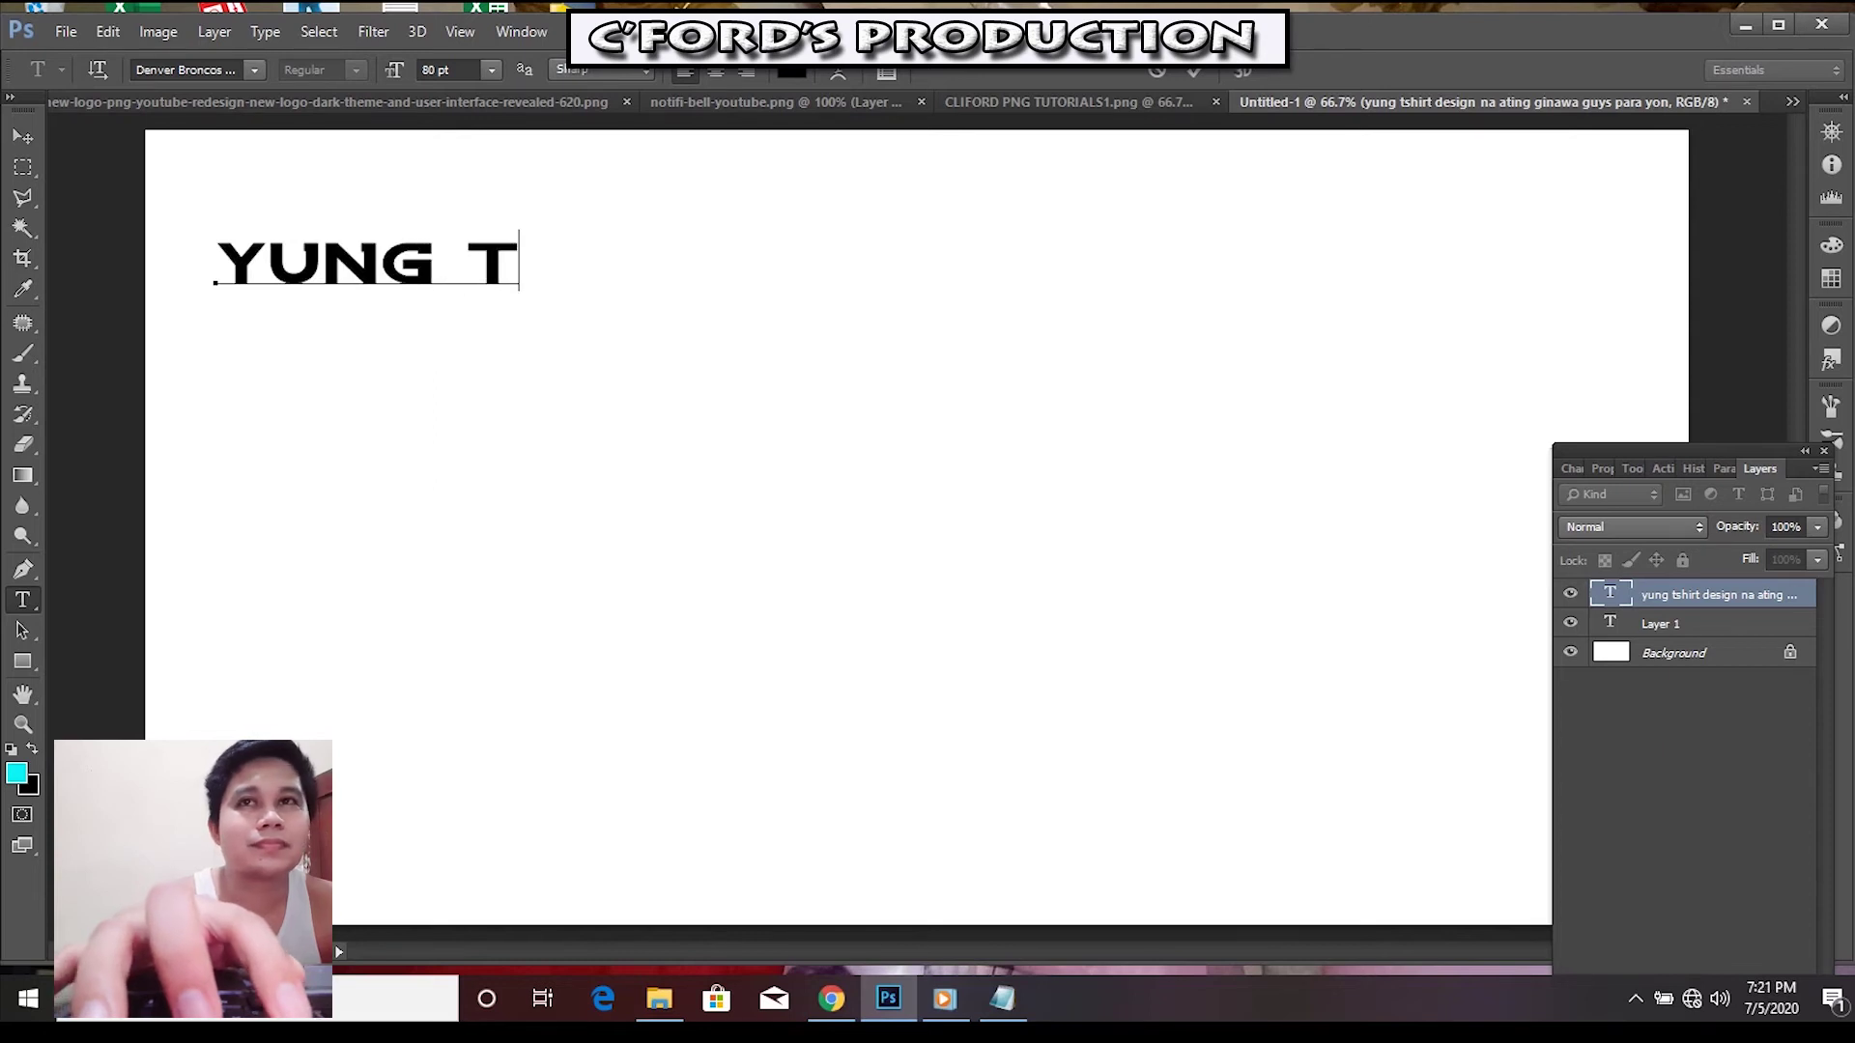
{"action": "type", "text": "SH"}
{"action": "type", "text": "RT NA"}
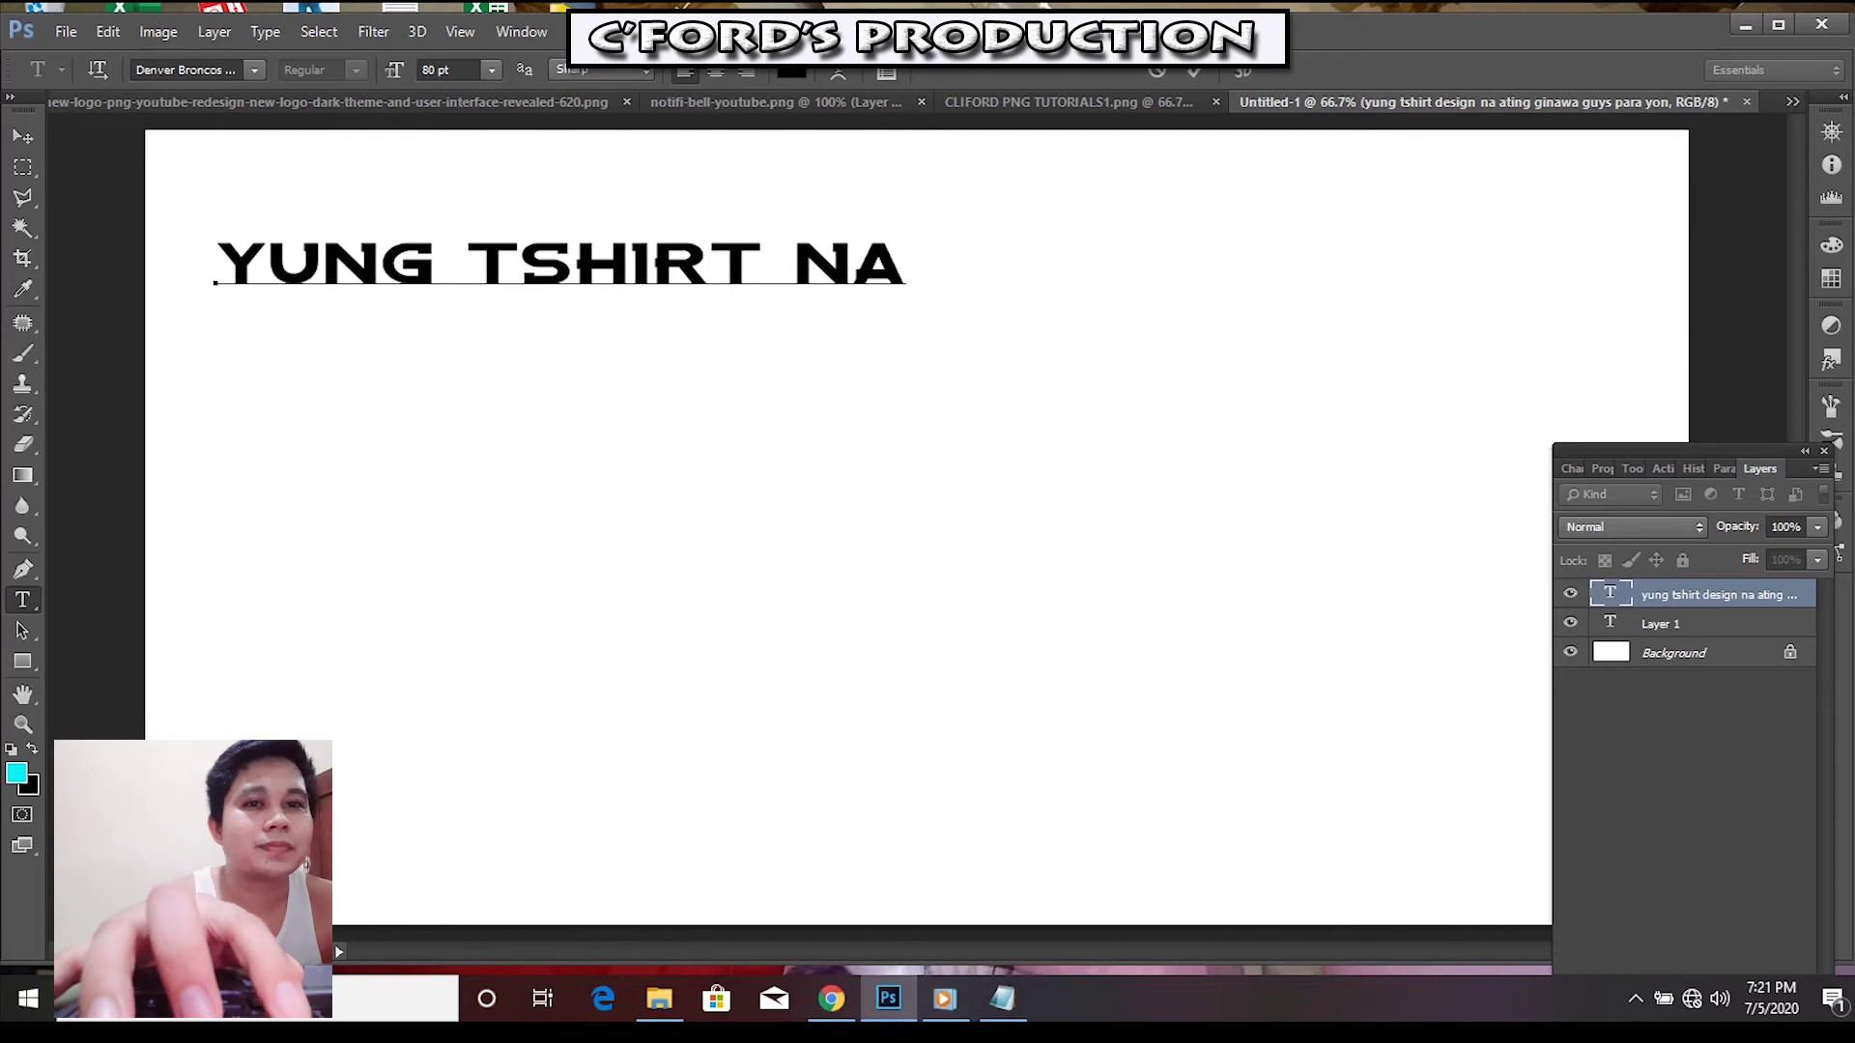
{"action": "type", "text": " GI"}
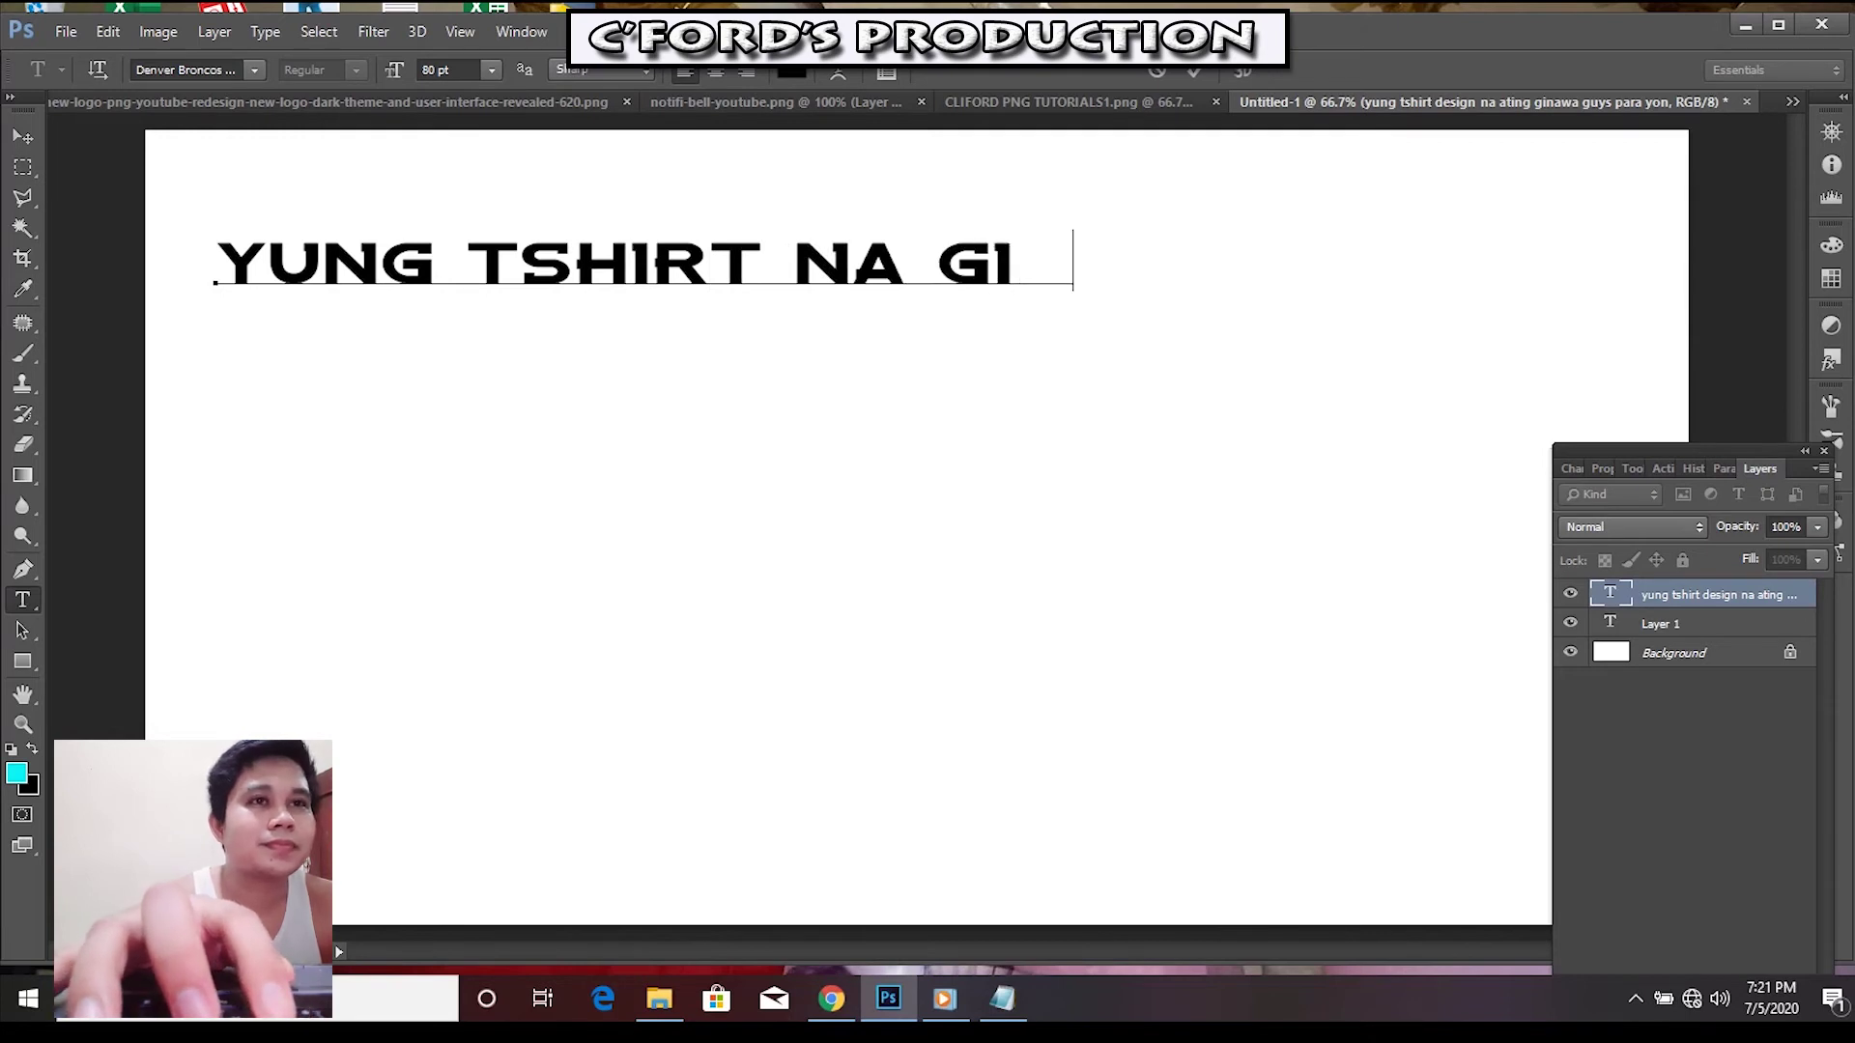
{"action": "type", "text": "NAWA "}
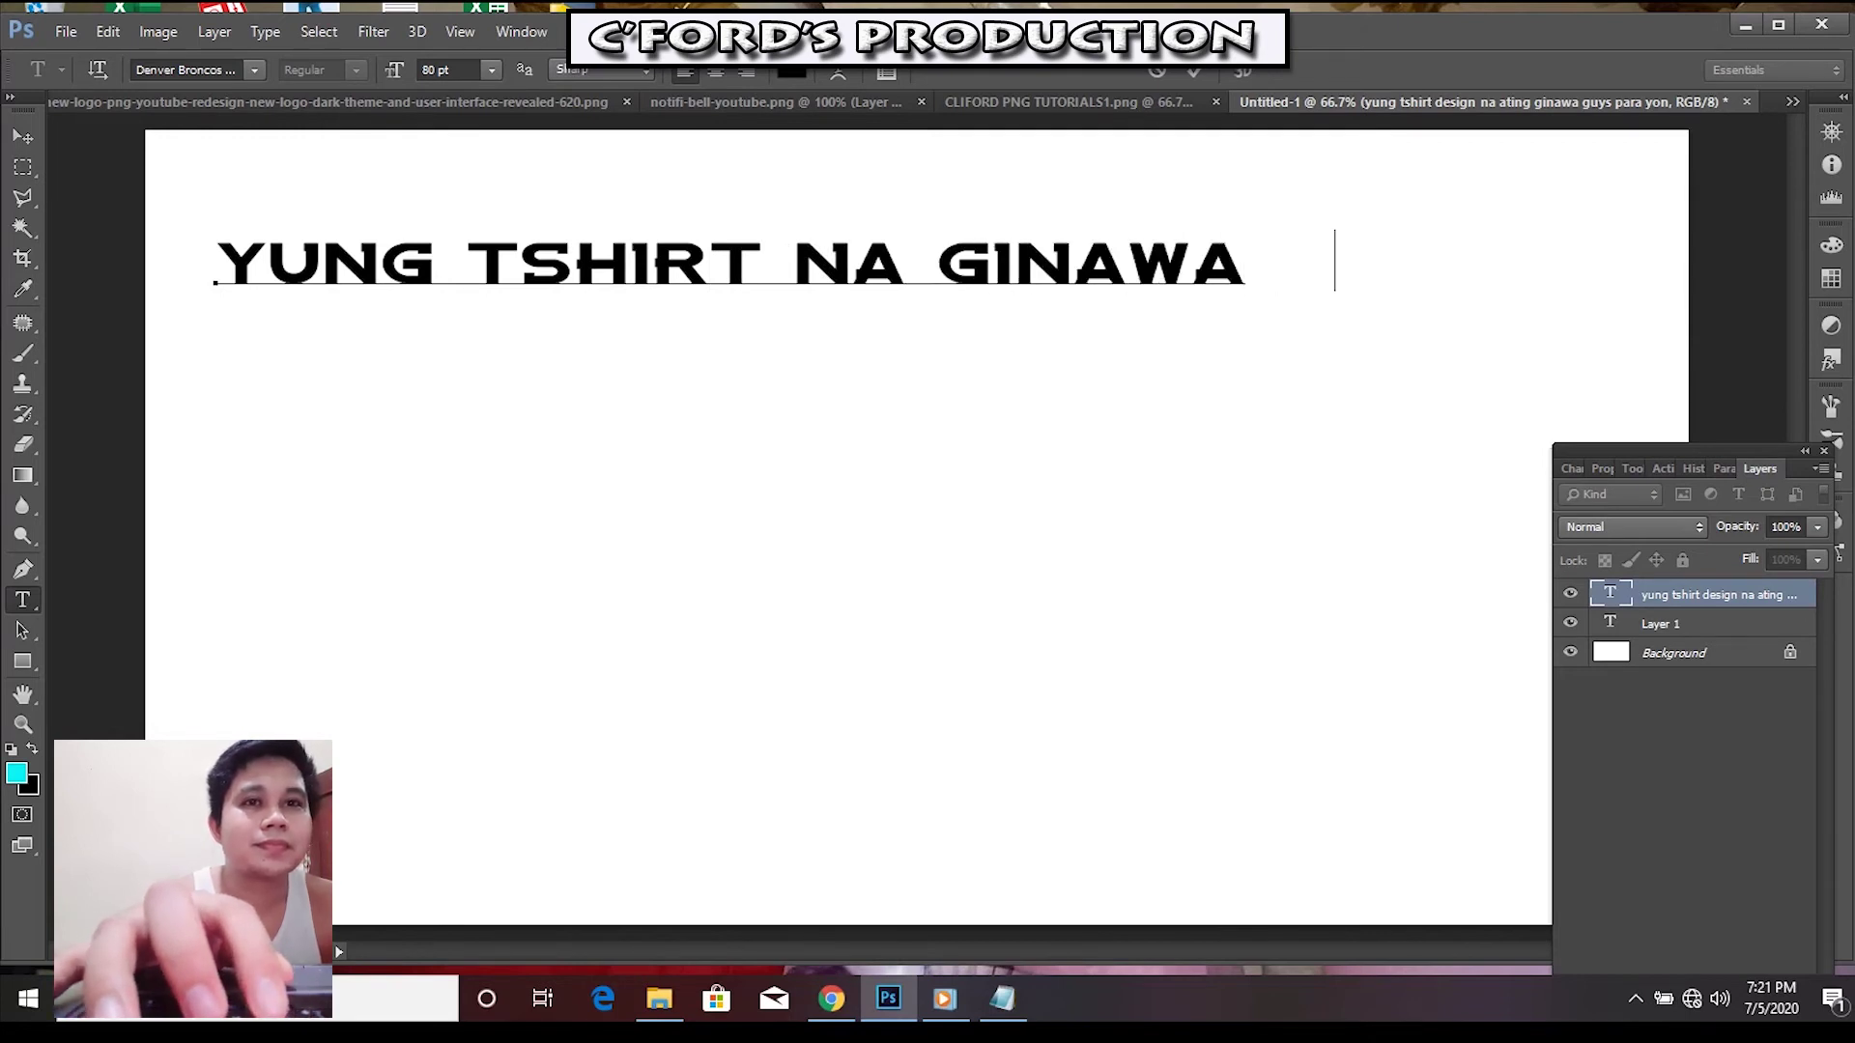
{"action": "type", "text": "NATI"}
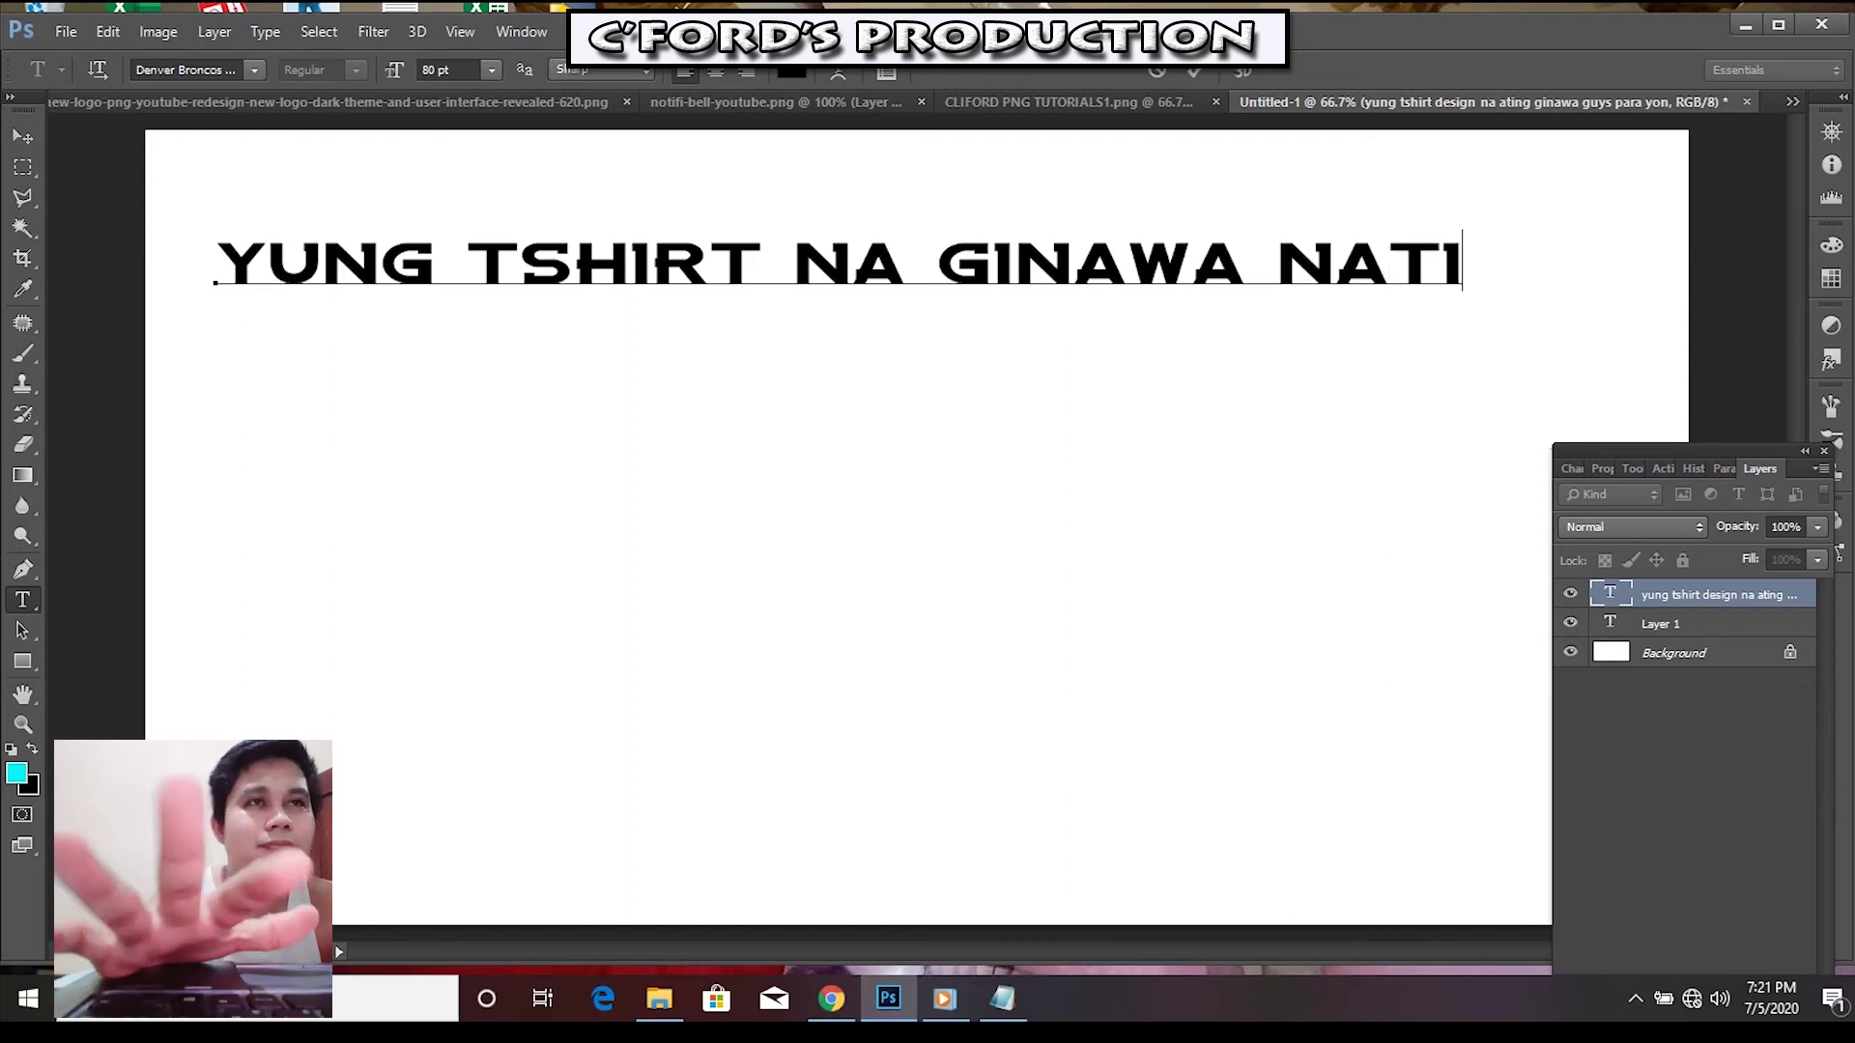
{"action": "type", "text": "N"}
{"action": "key", "text": "BackSpace"}
{"action": "key", "text": "BackSpace"}
{"action": "key", "text": "Left"}
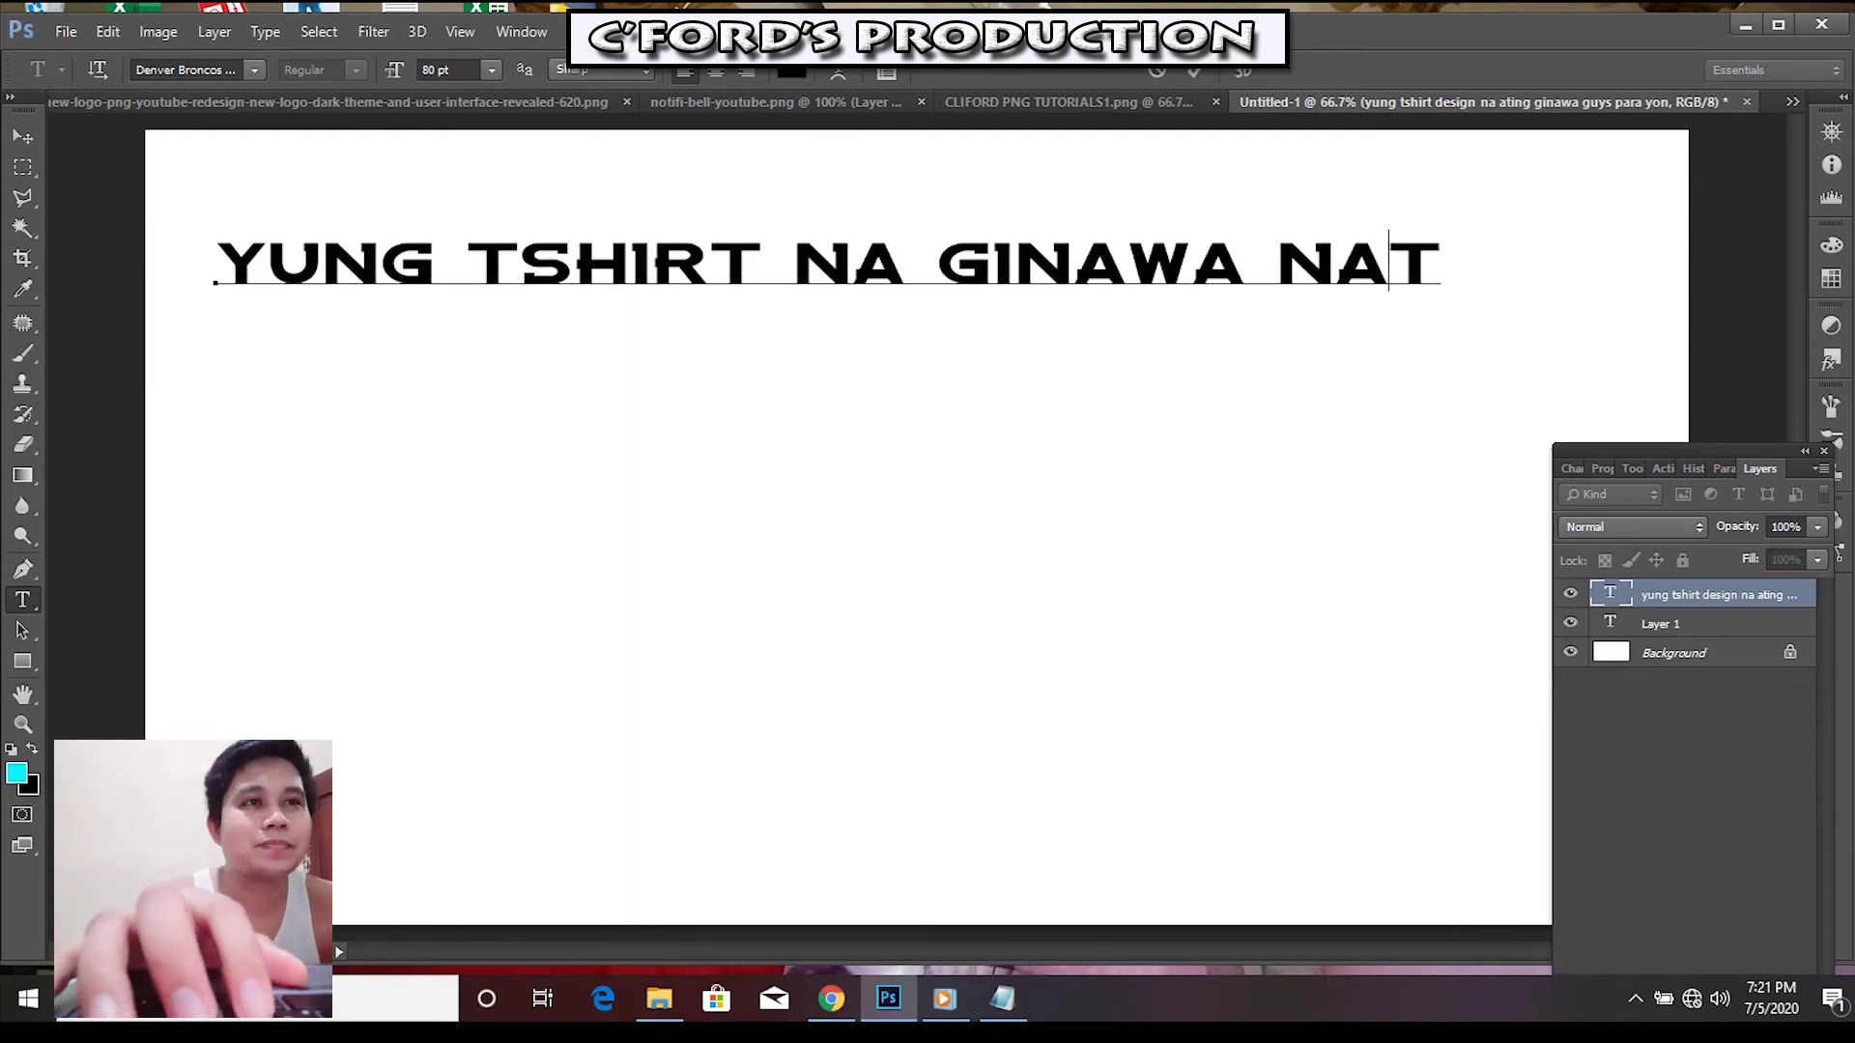
{"action": "key", "text": "BackSpace"}
{"action": "key", "text": "BackSpace"}
{"action": "key", "text": "BackSpace"}
{"action": "type", "text": "KO G"}
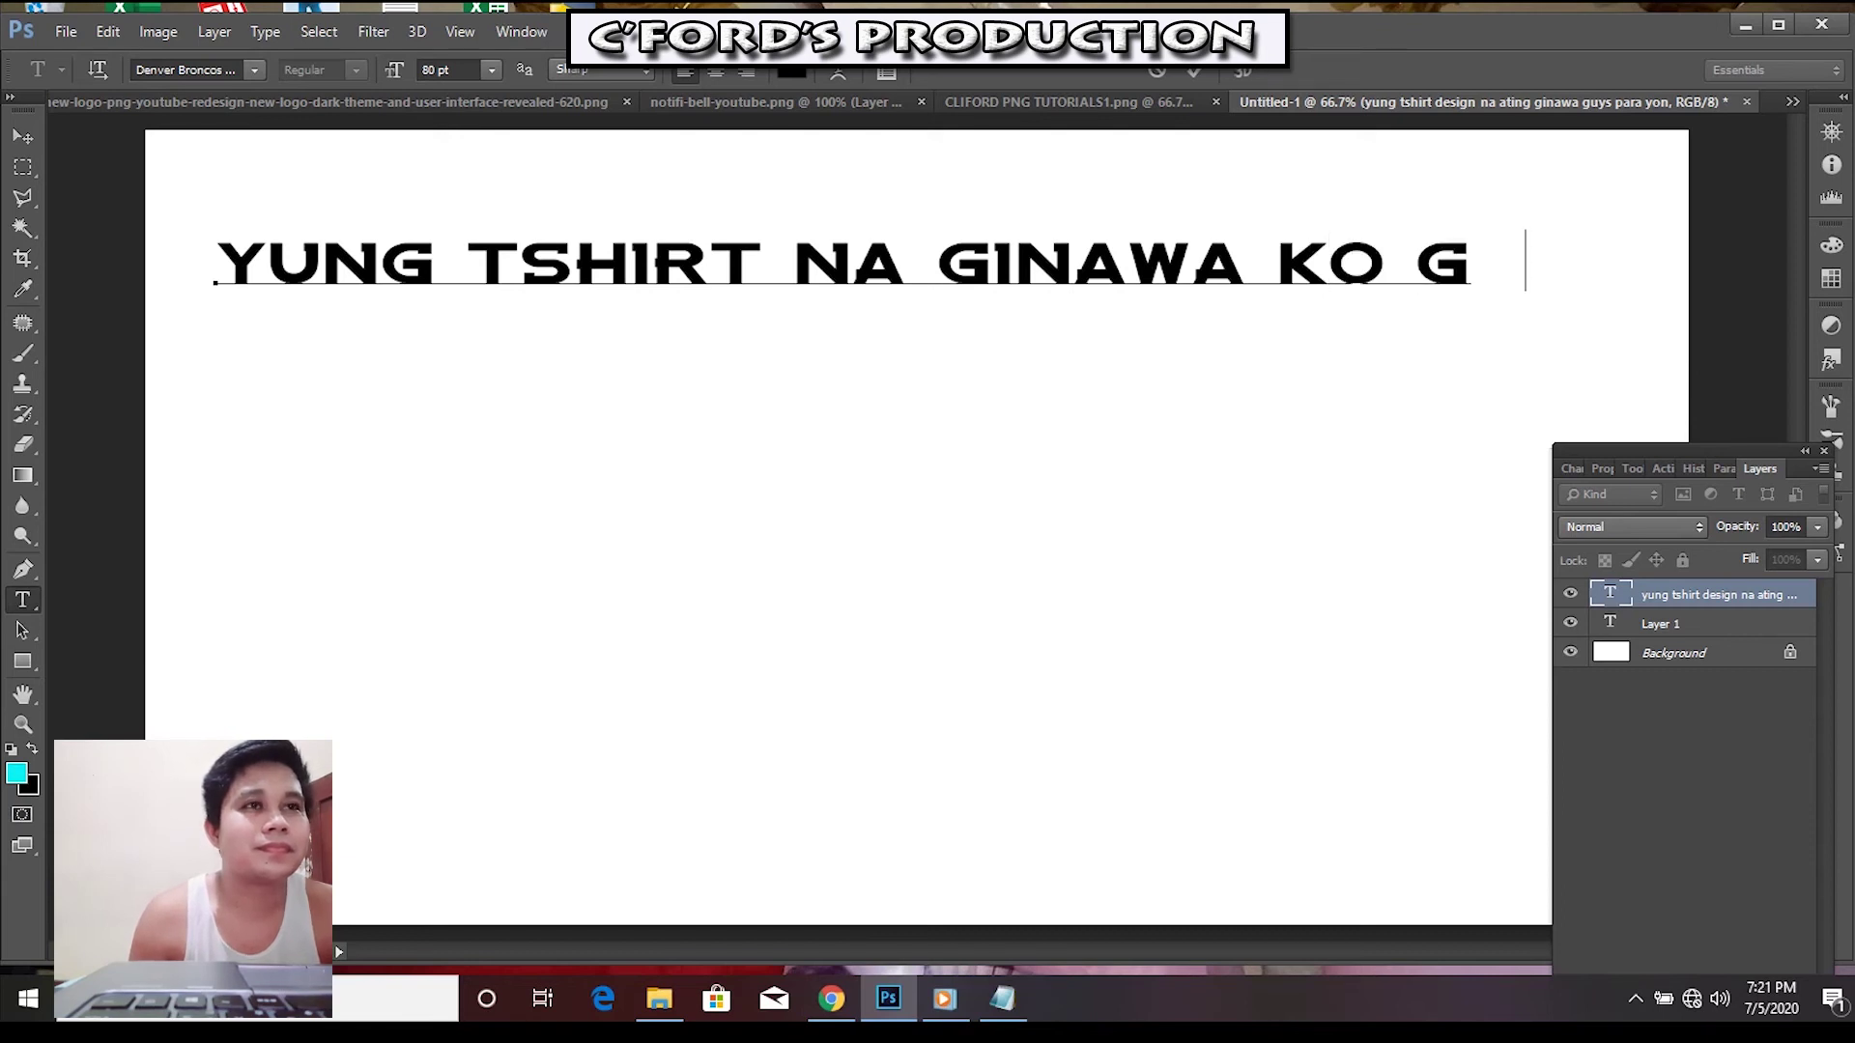
{"action": "type", "text": "UYS "}
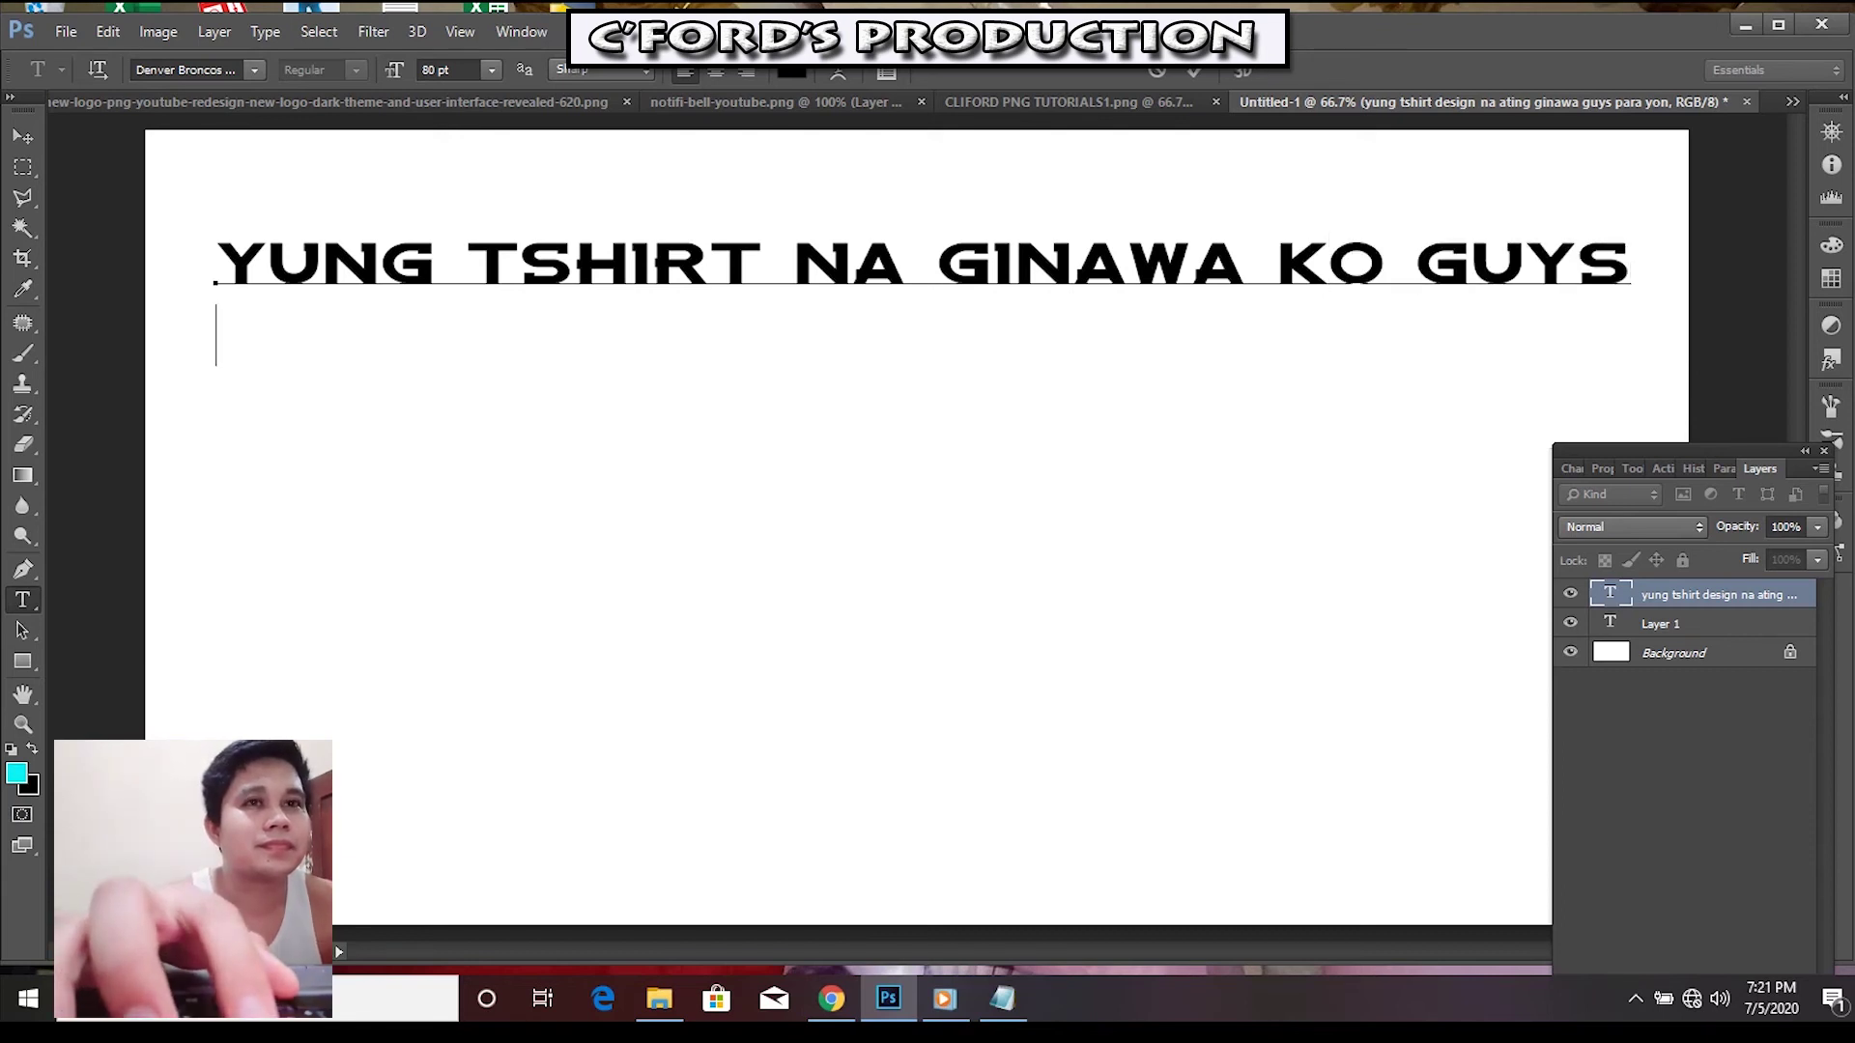
{"action": "type", "text": "DE"}
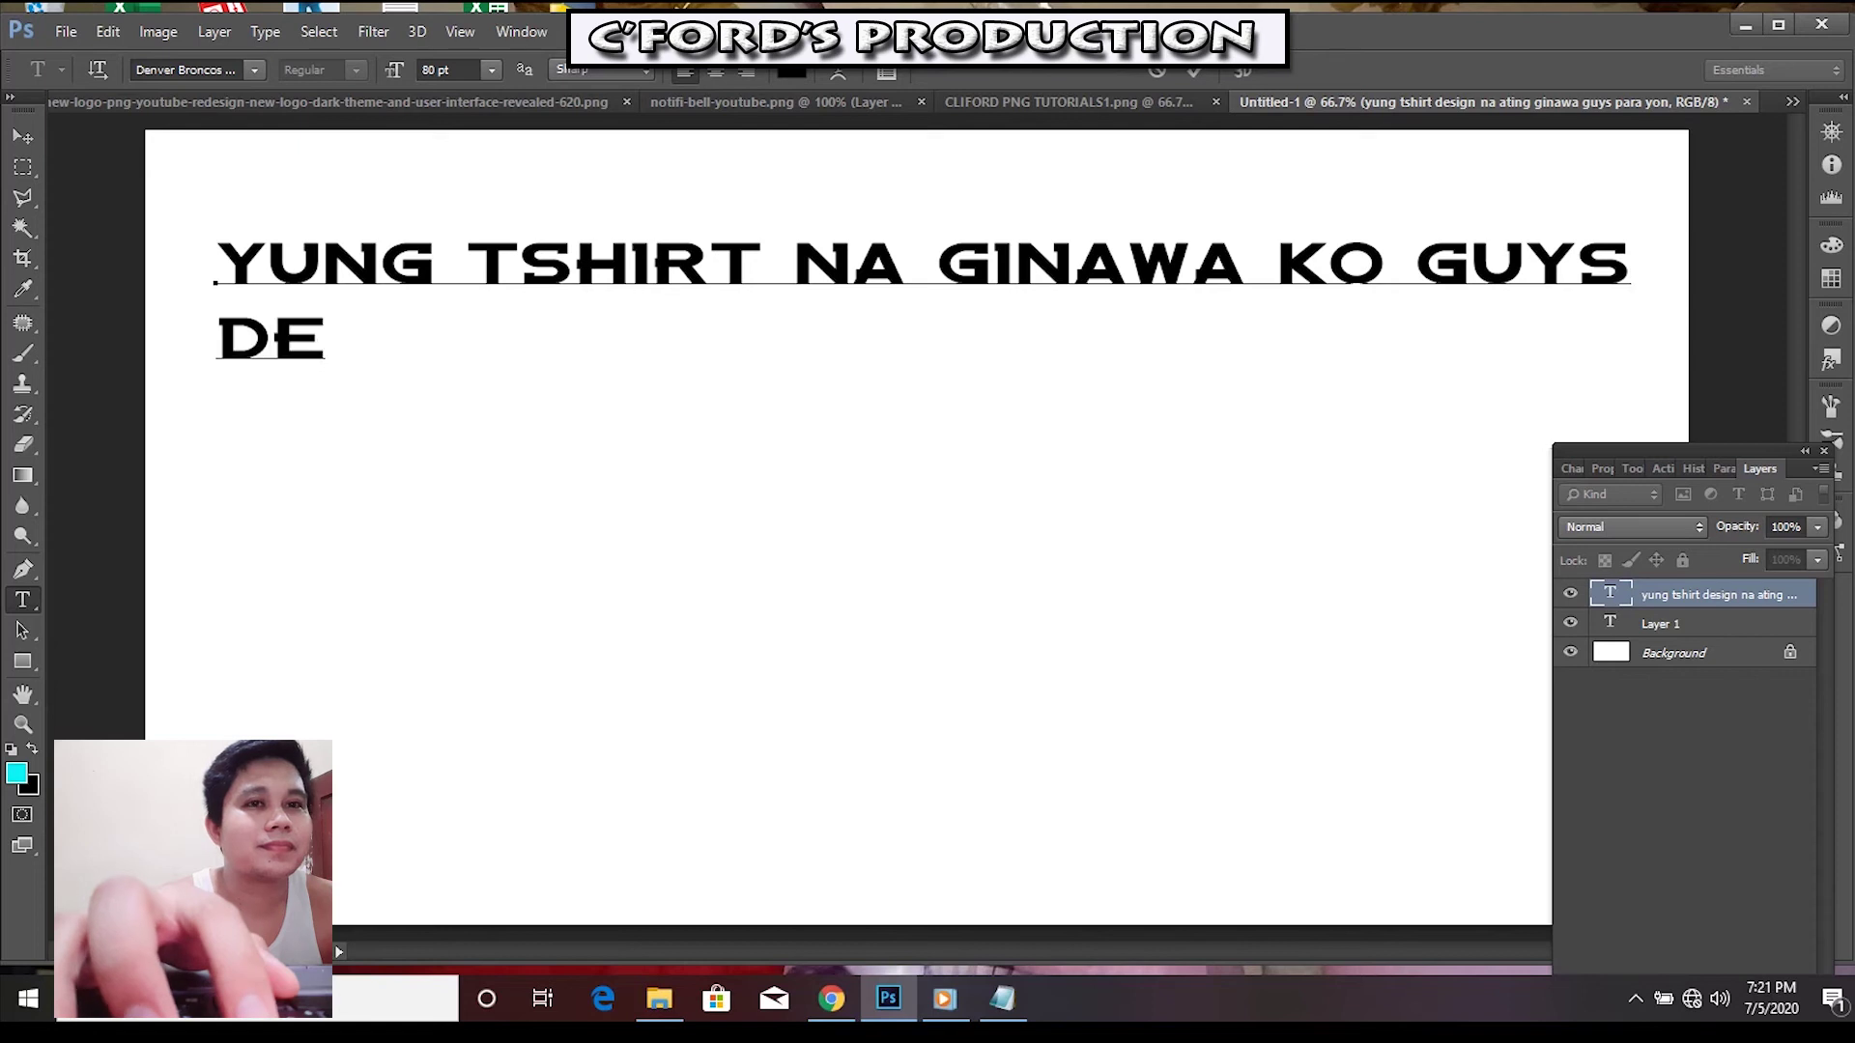
{"action": "type", "text": "SIFN"}
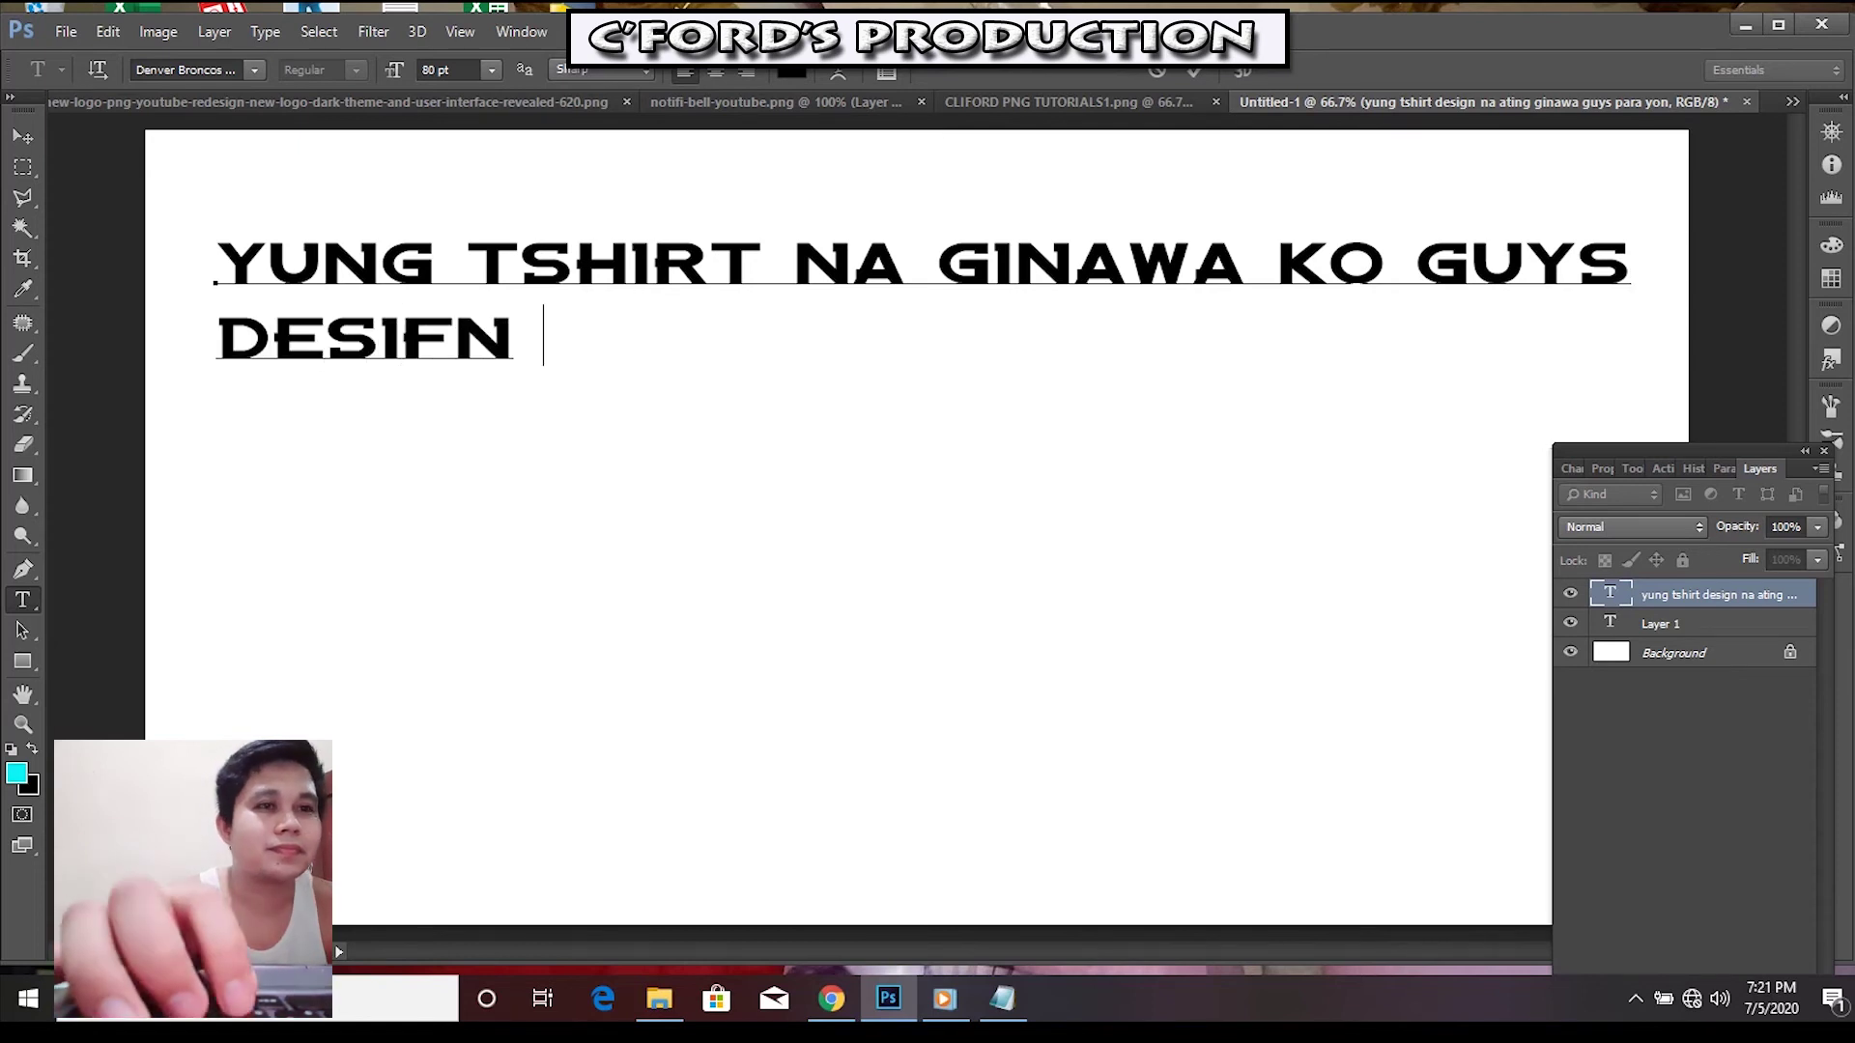
- Continue the caption with the next words after 'DESIGN', fixing typos with Backspace
{"action": "key", "text": "BackSpace"}
{"action": "key", "text": "BackSpace"}
{"action": "type", "text": "G N Y"}
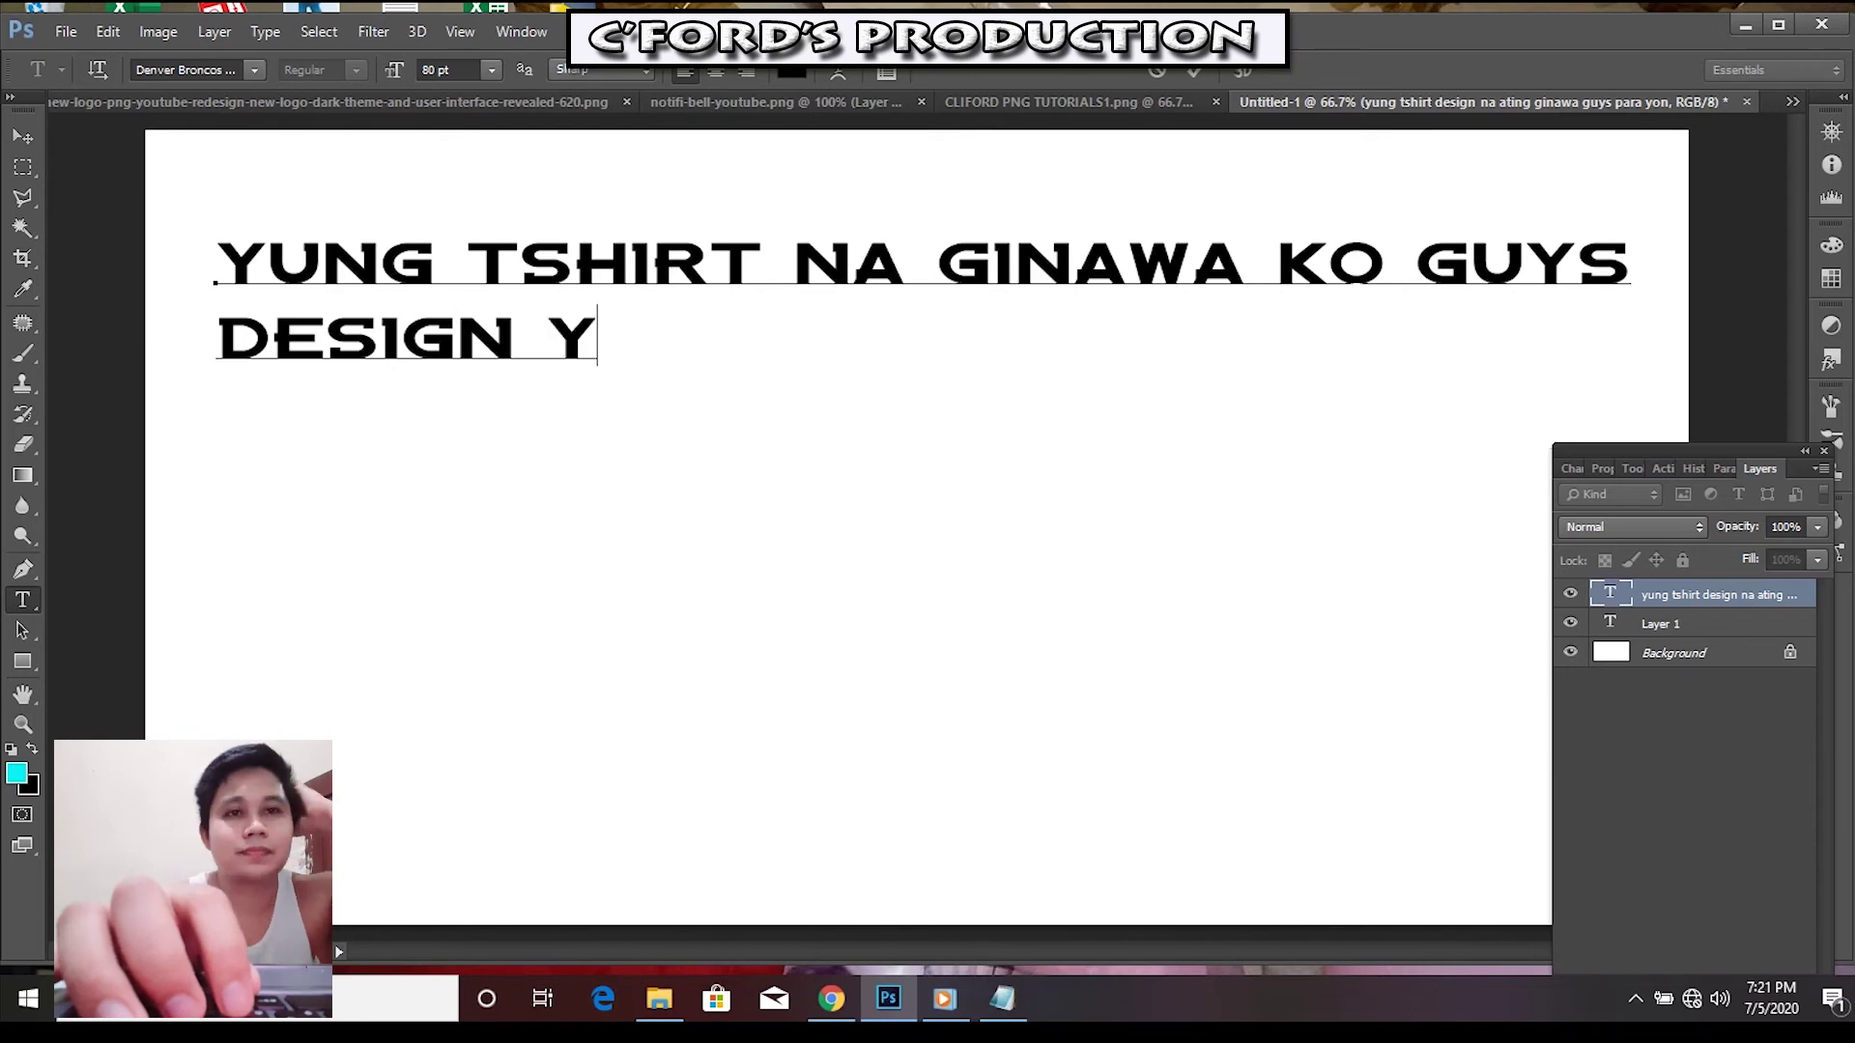
{"action": "type", "text": "ON P"}
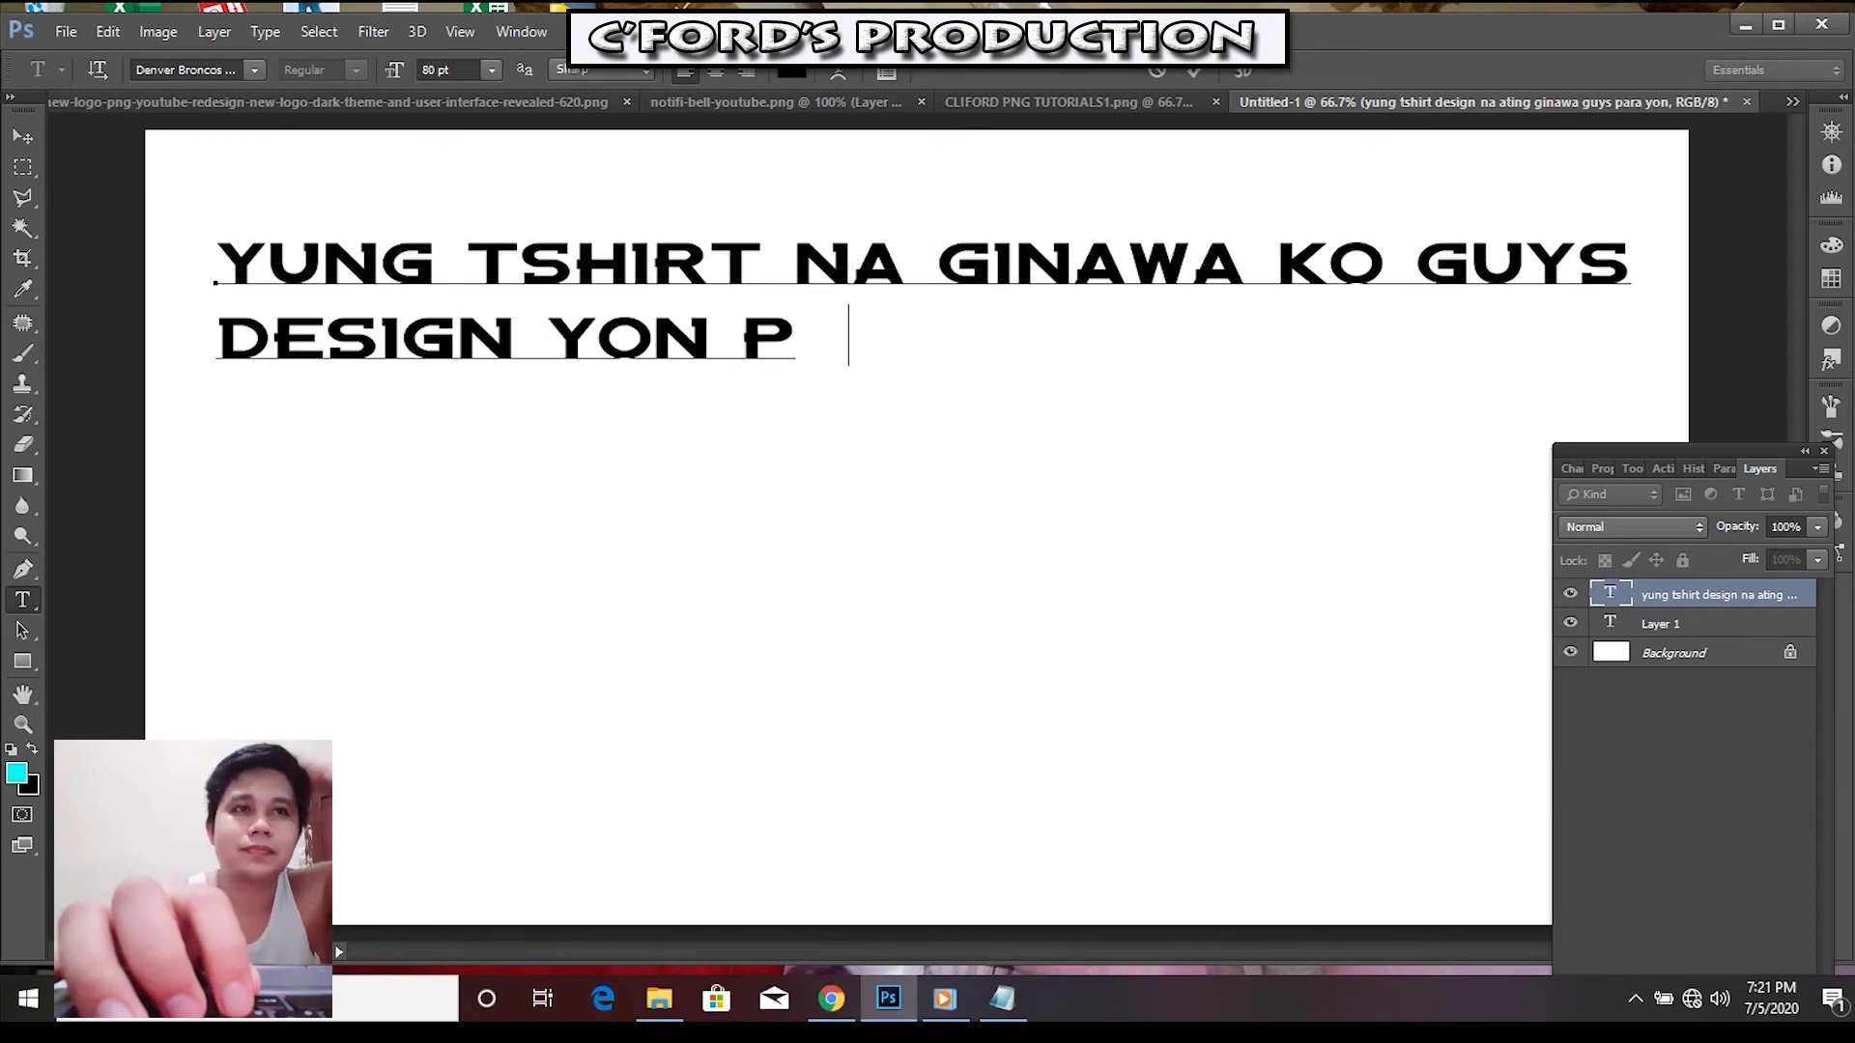
{"action": "type", "text": "AR "}
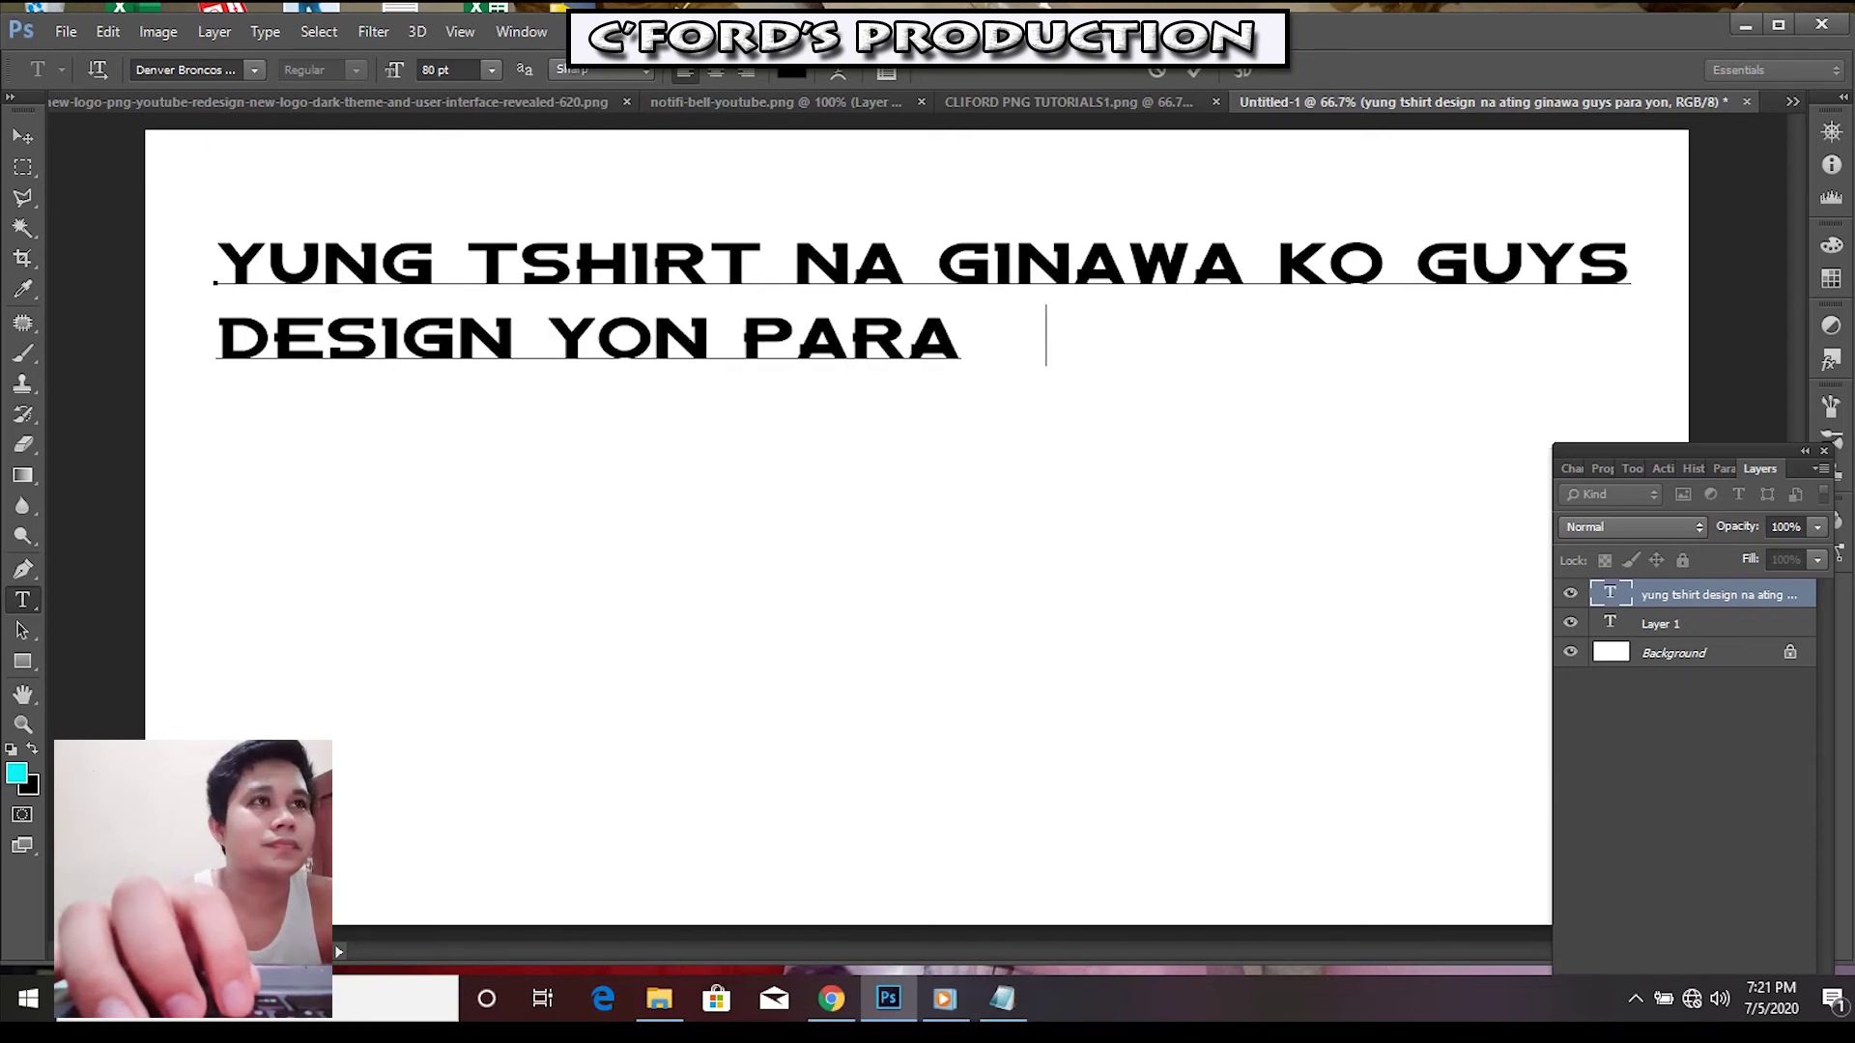
{"action": "type", "text": "Sa "}
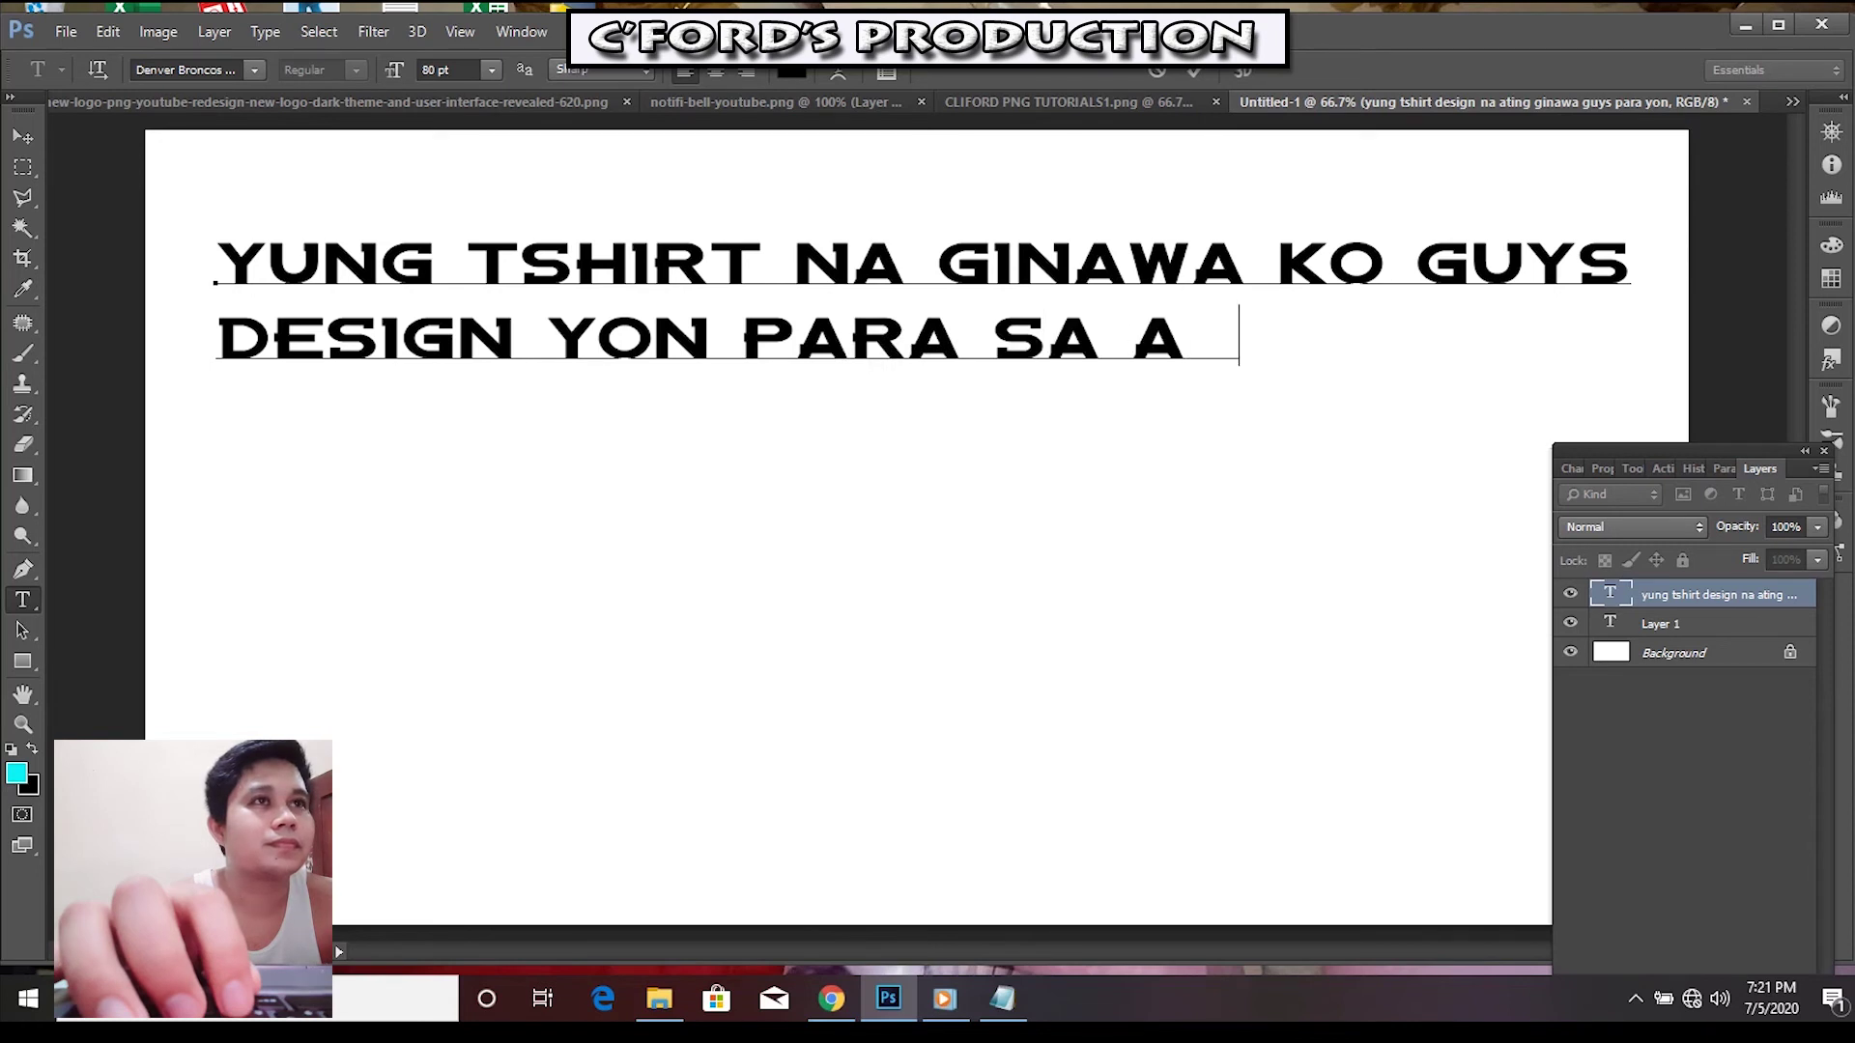
{"action": "type", "text": "ing"}
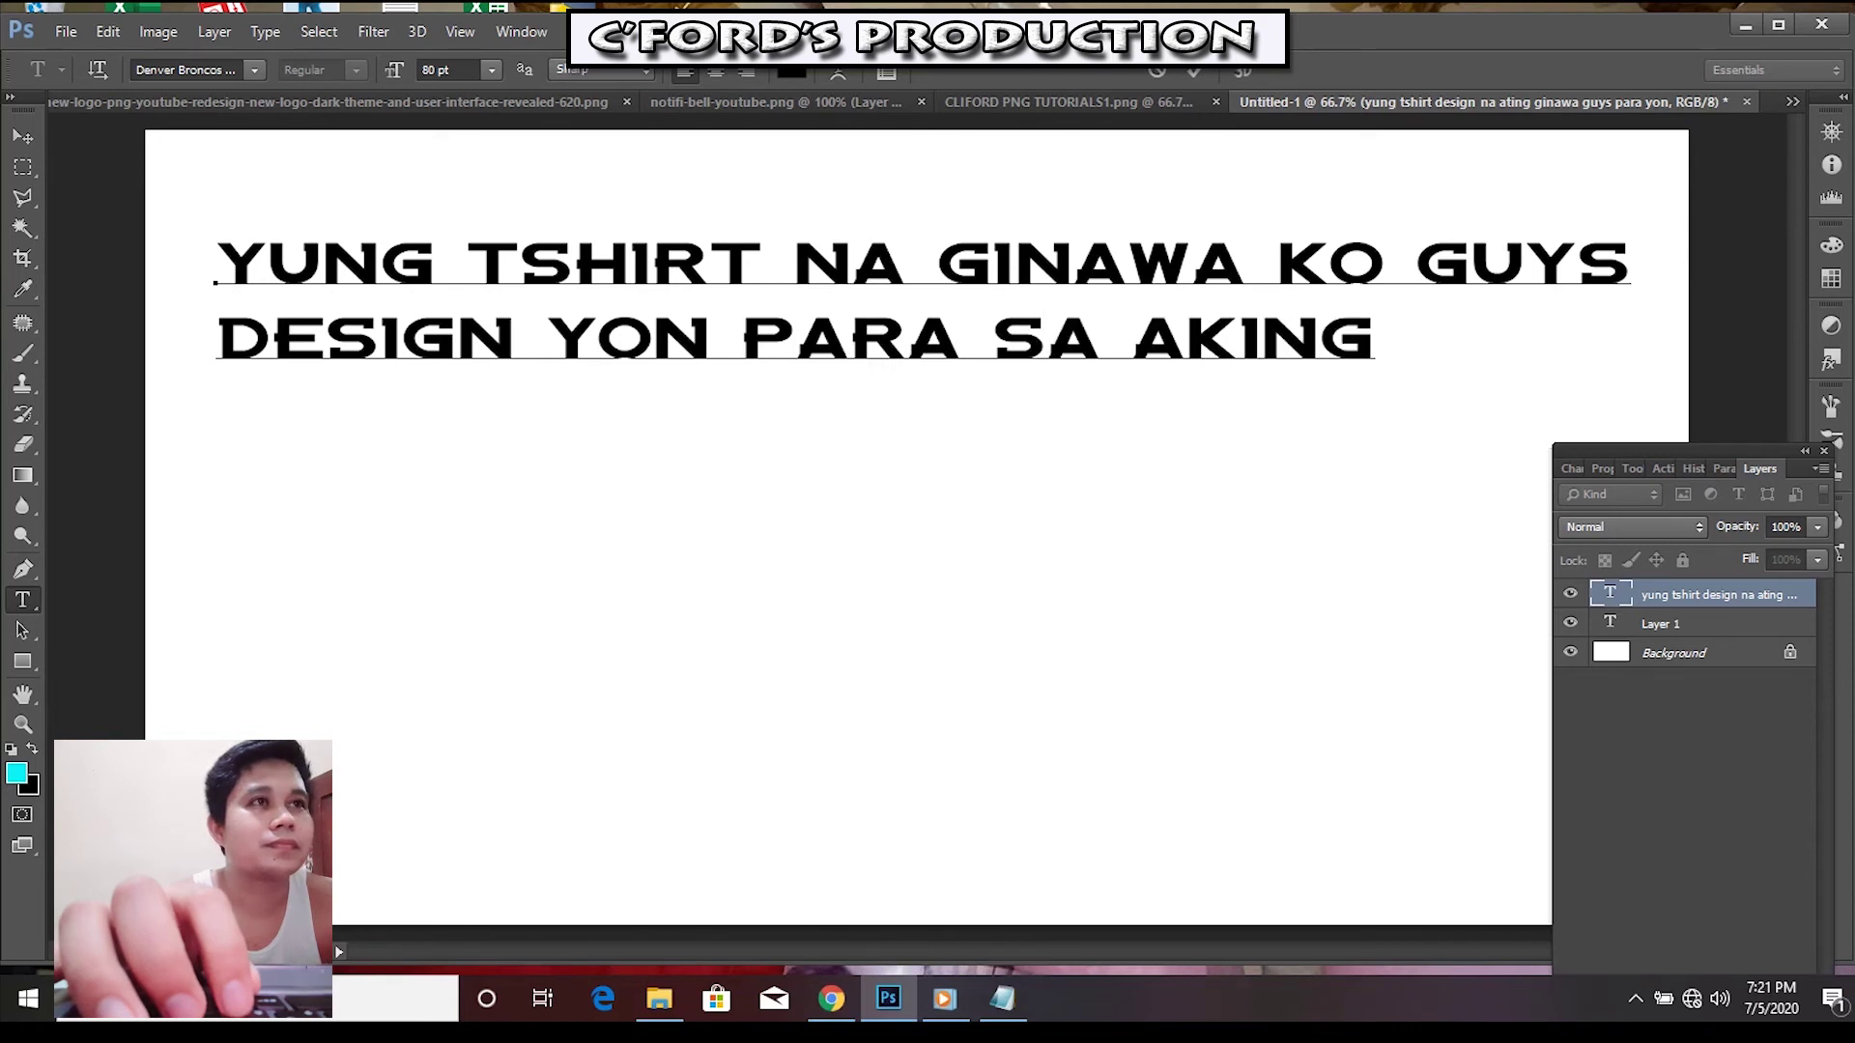
{"action": "type", "text": "g"}
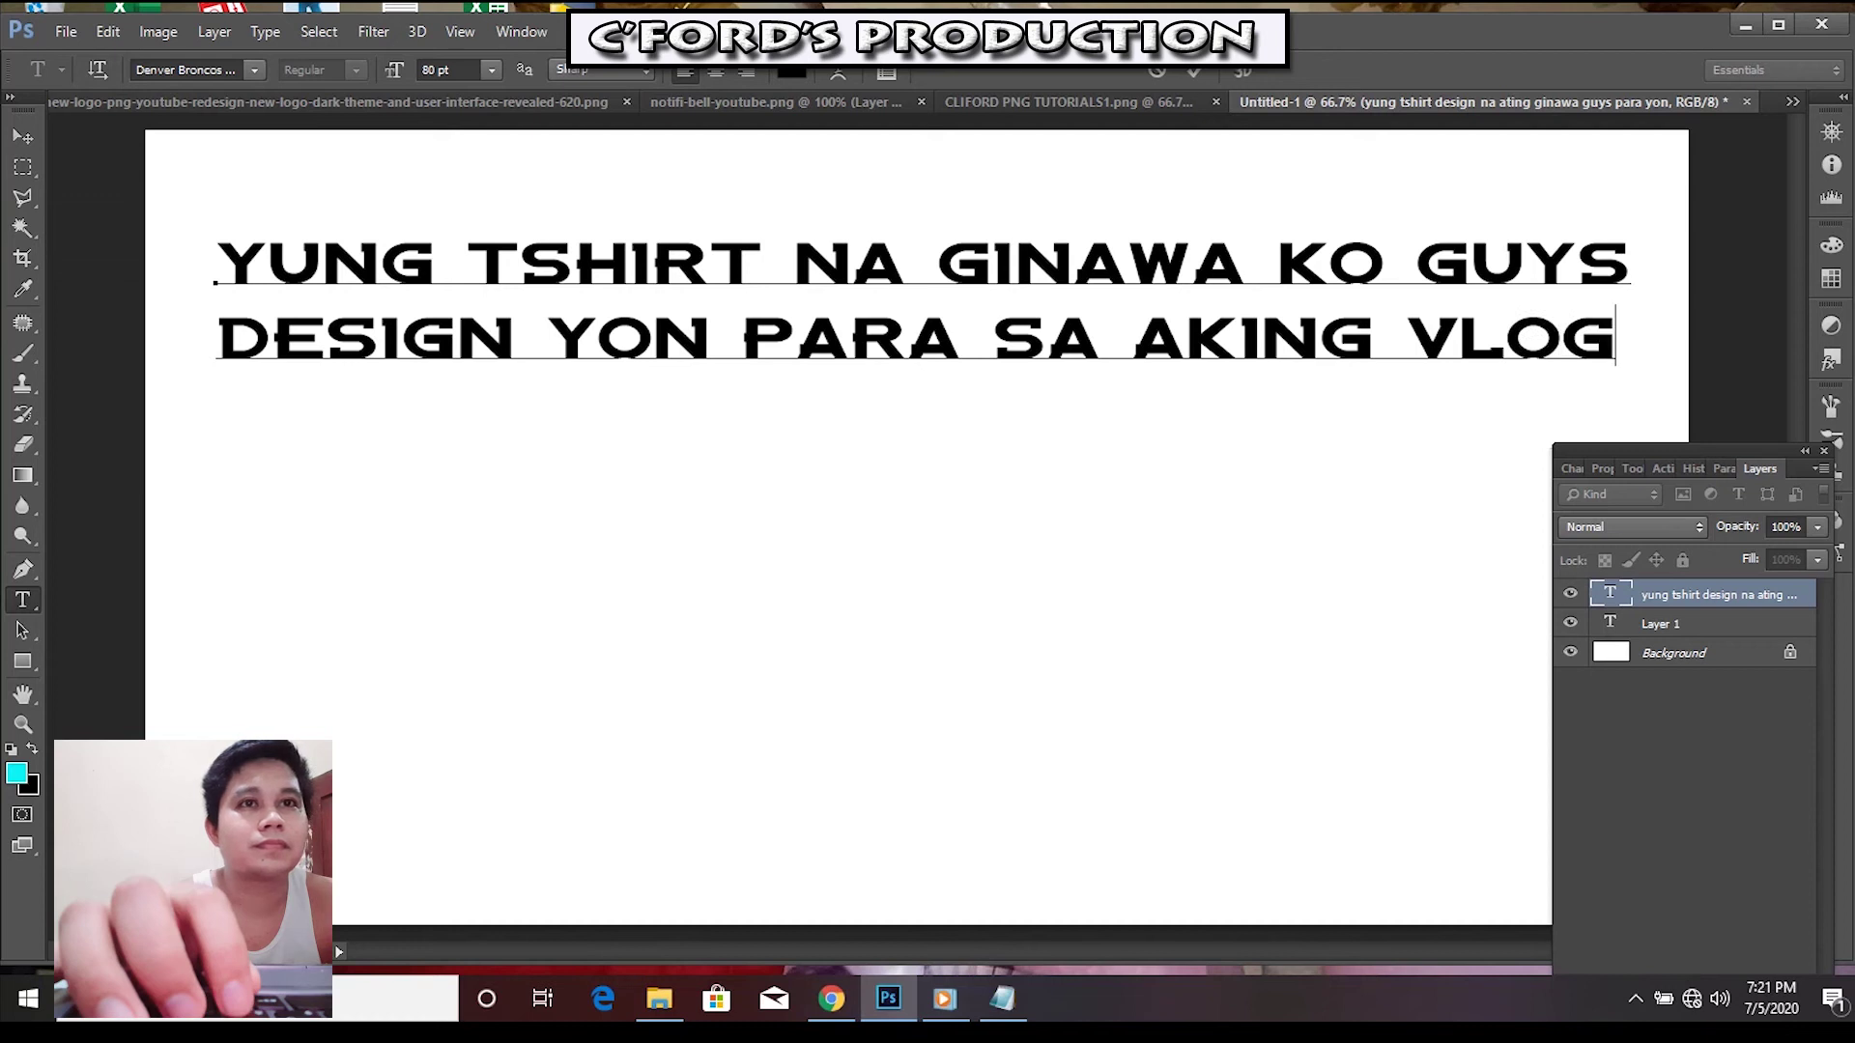
{"action": "type", "text": "e "}
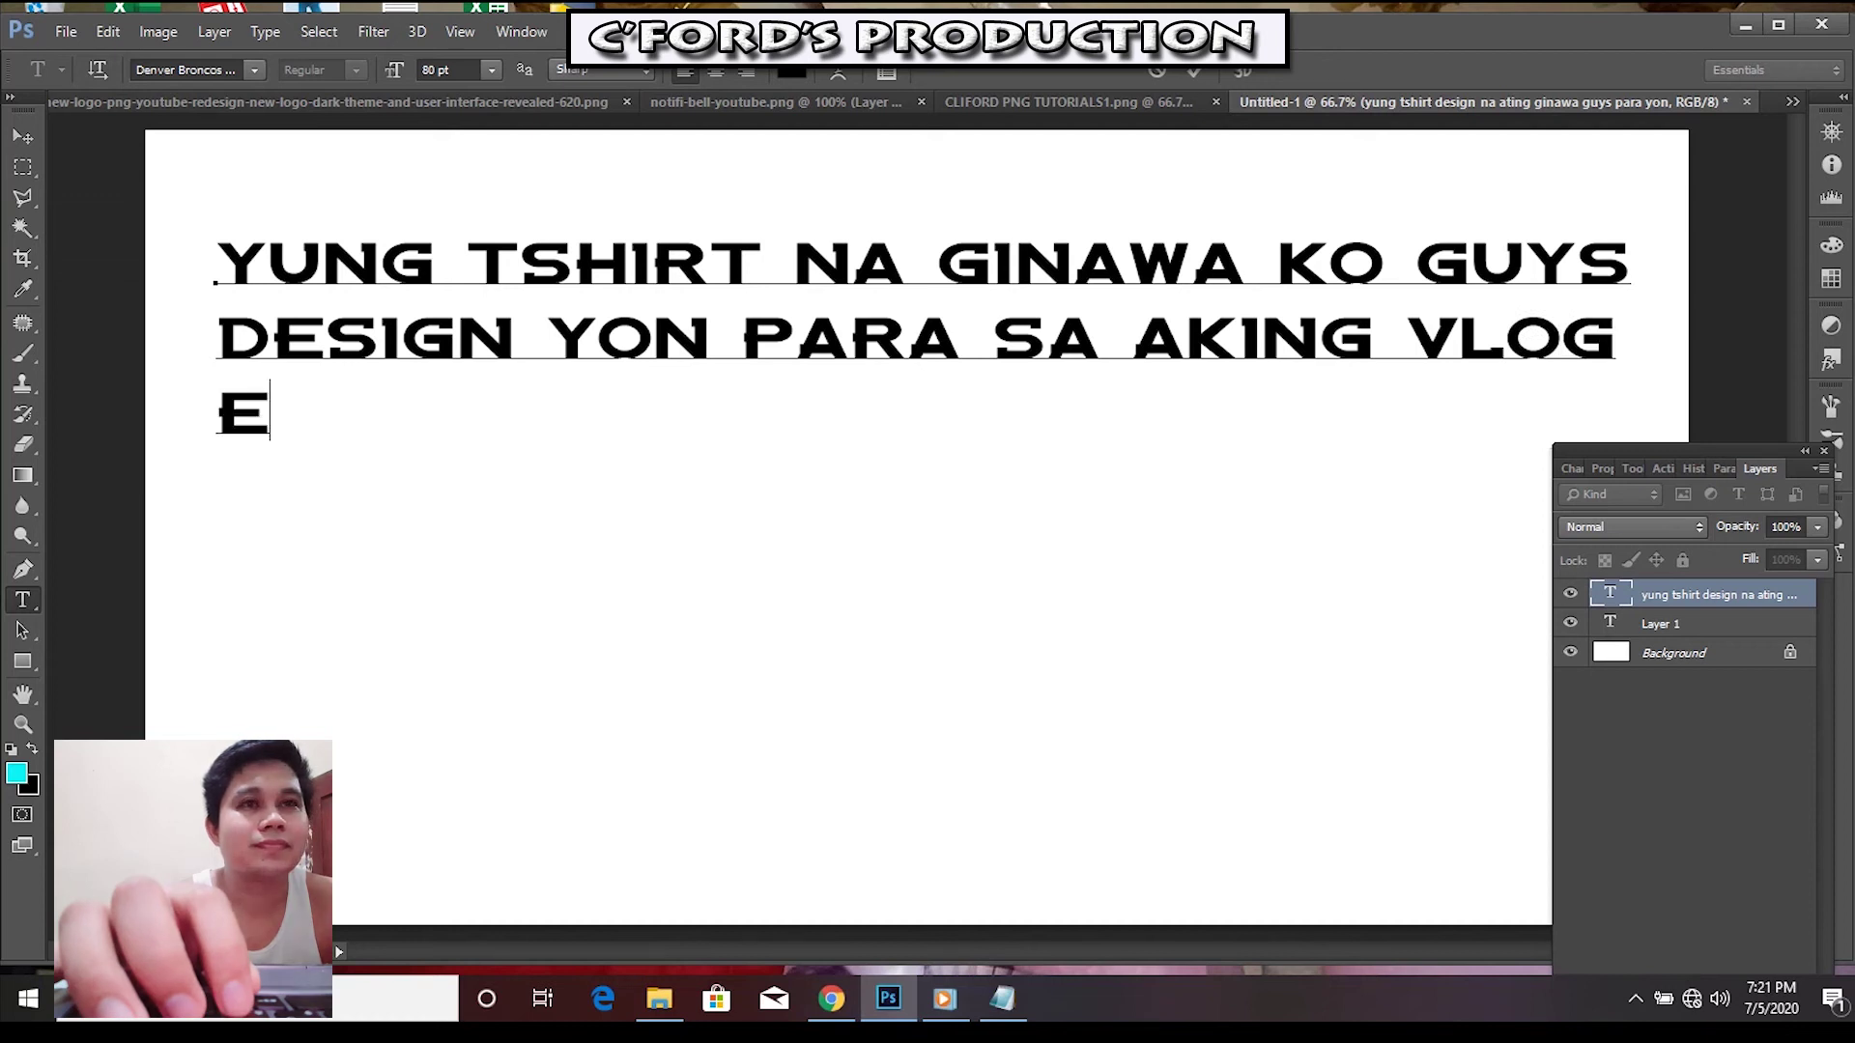
{"action": "type", "text": "prnt"}
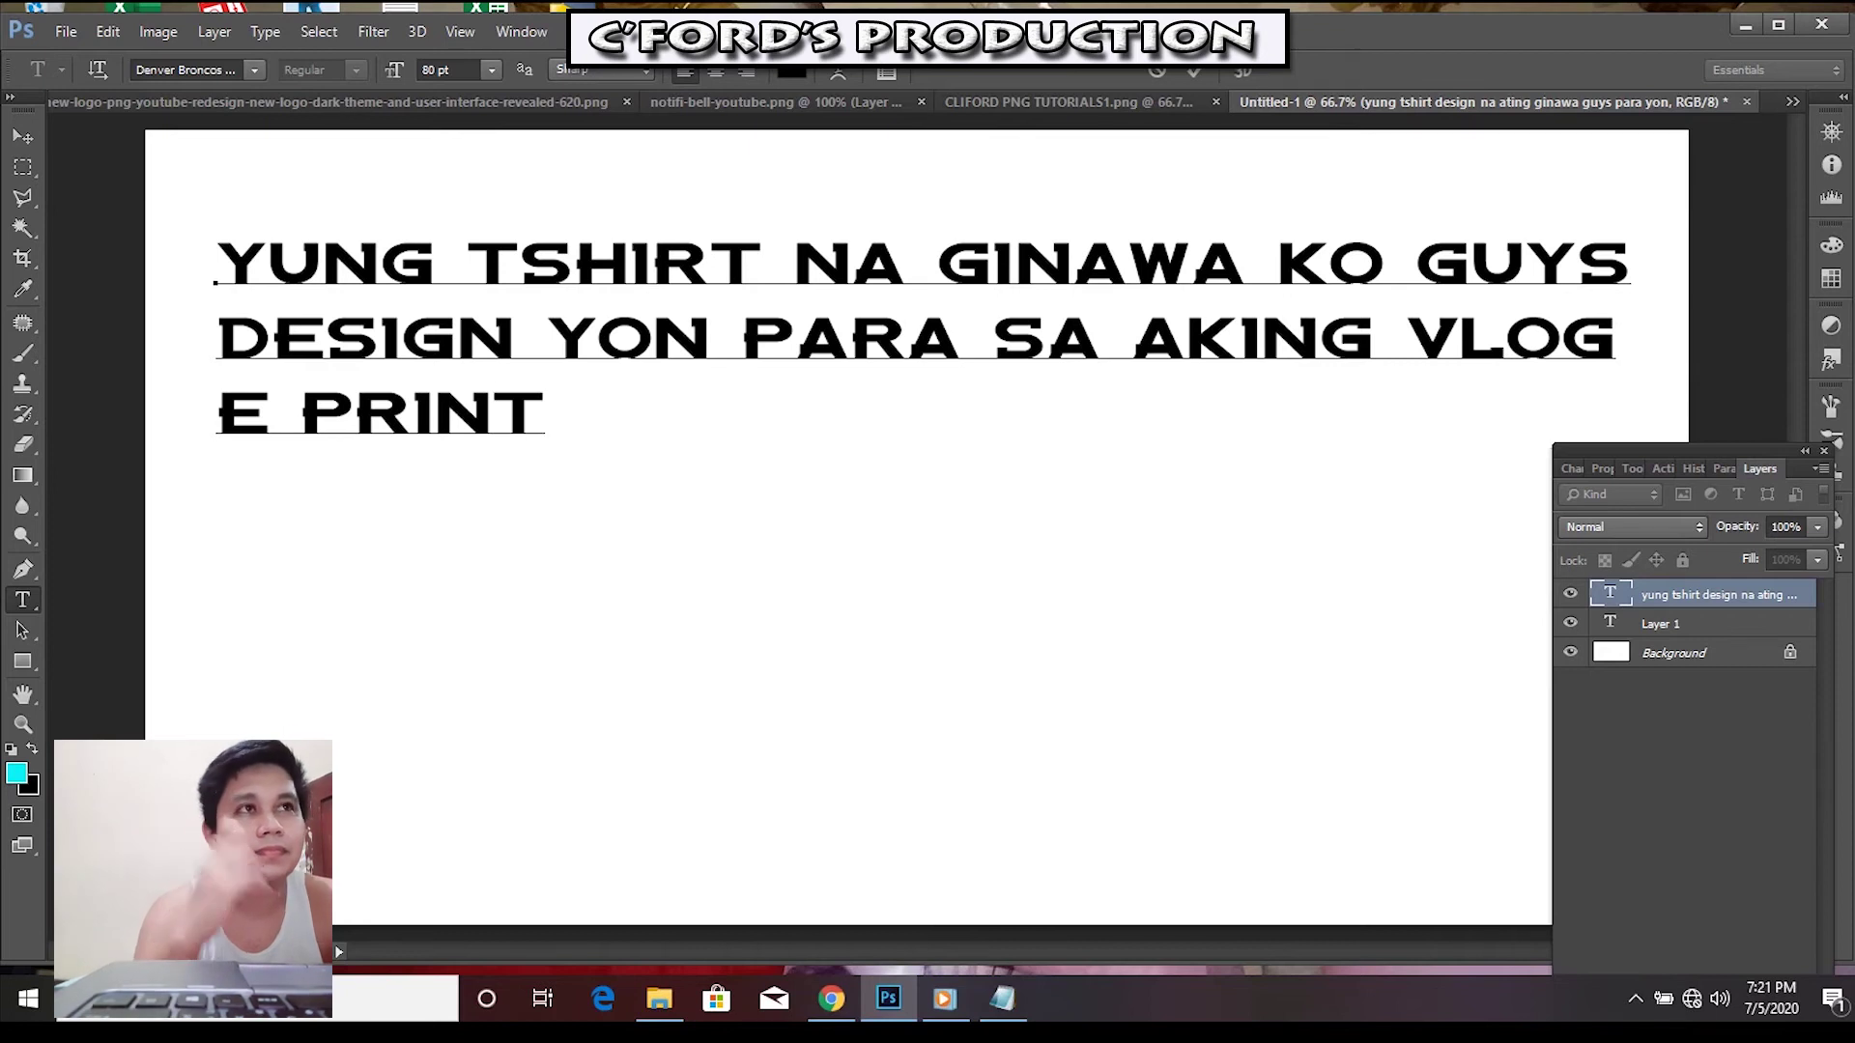
{"action": "type", "text": " po"}
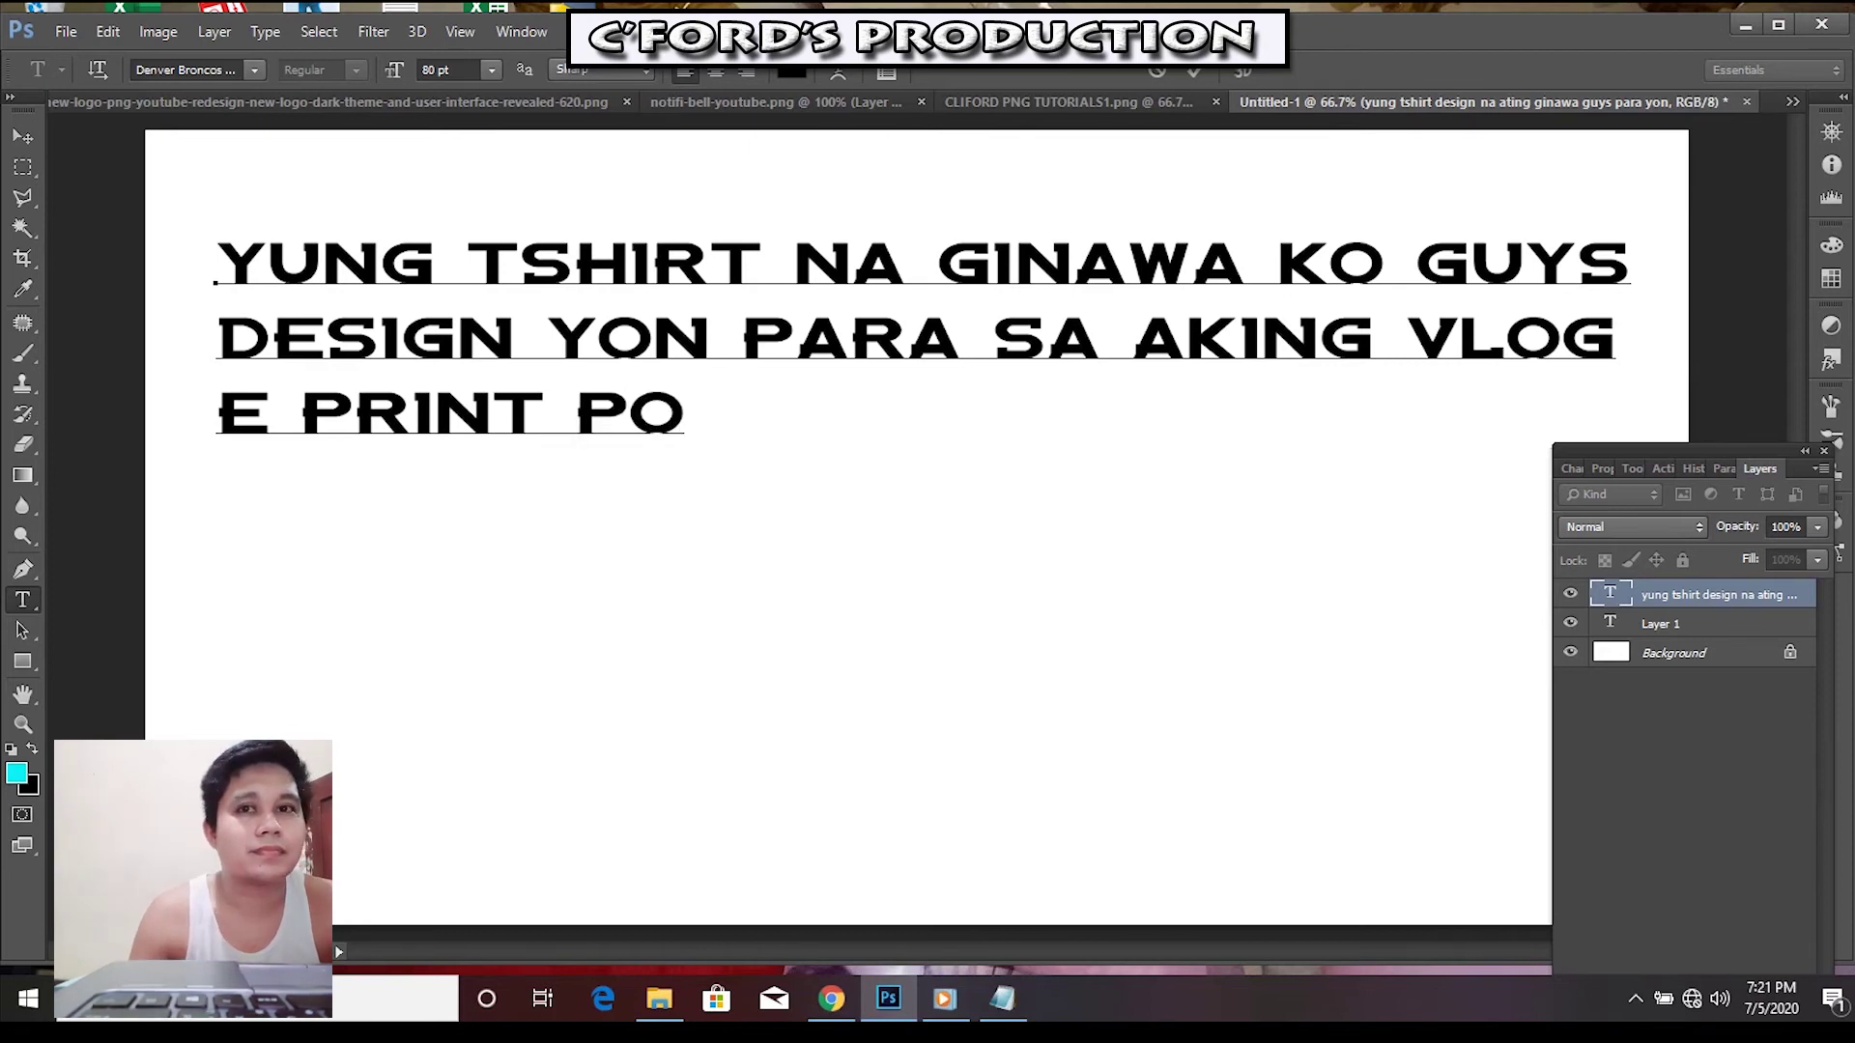
{"action": "key", "text": "BackSpace"}
{"action": "key", "text": "BackSpace"}
{"action": "type", "text": "ko po "}
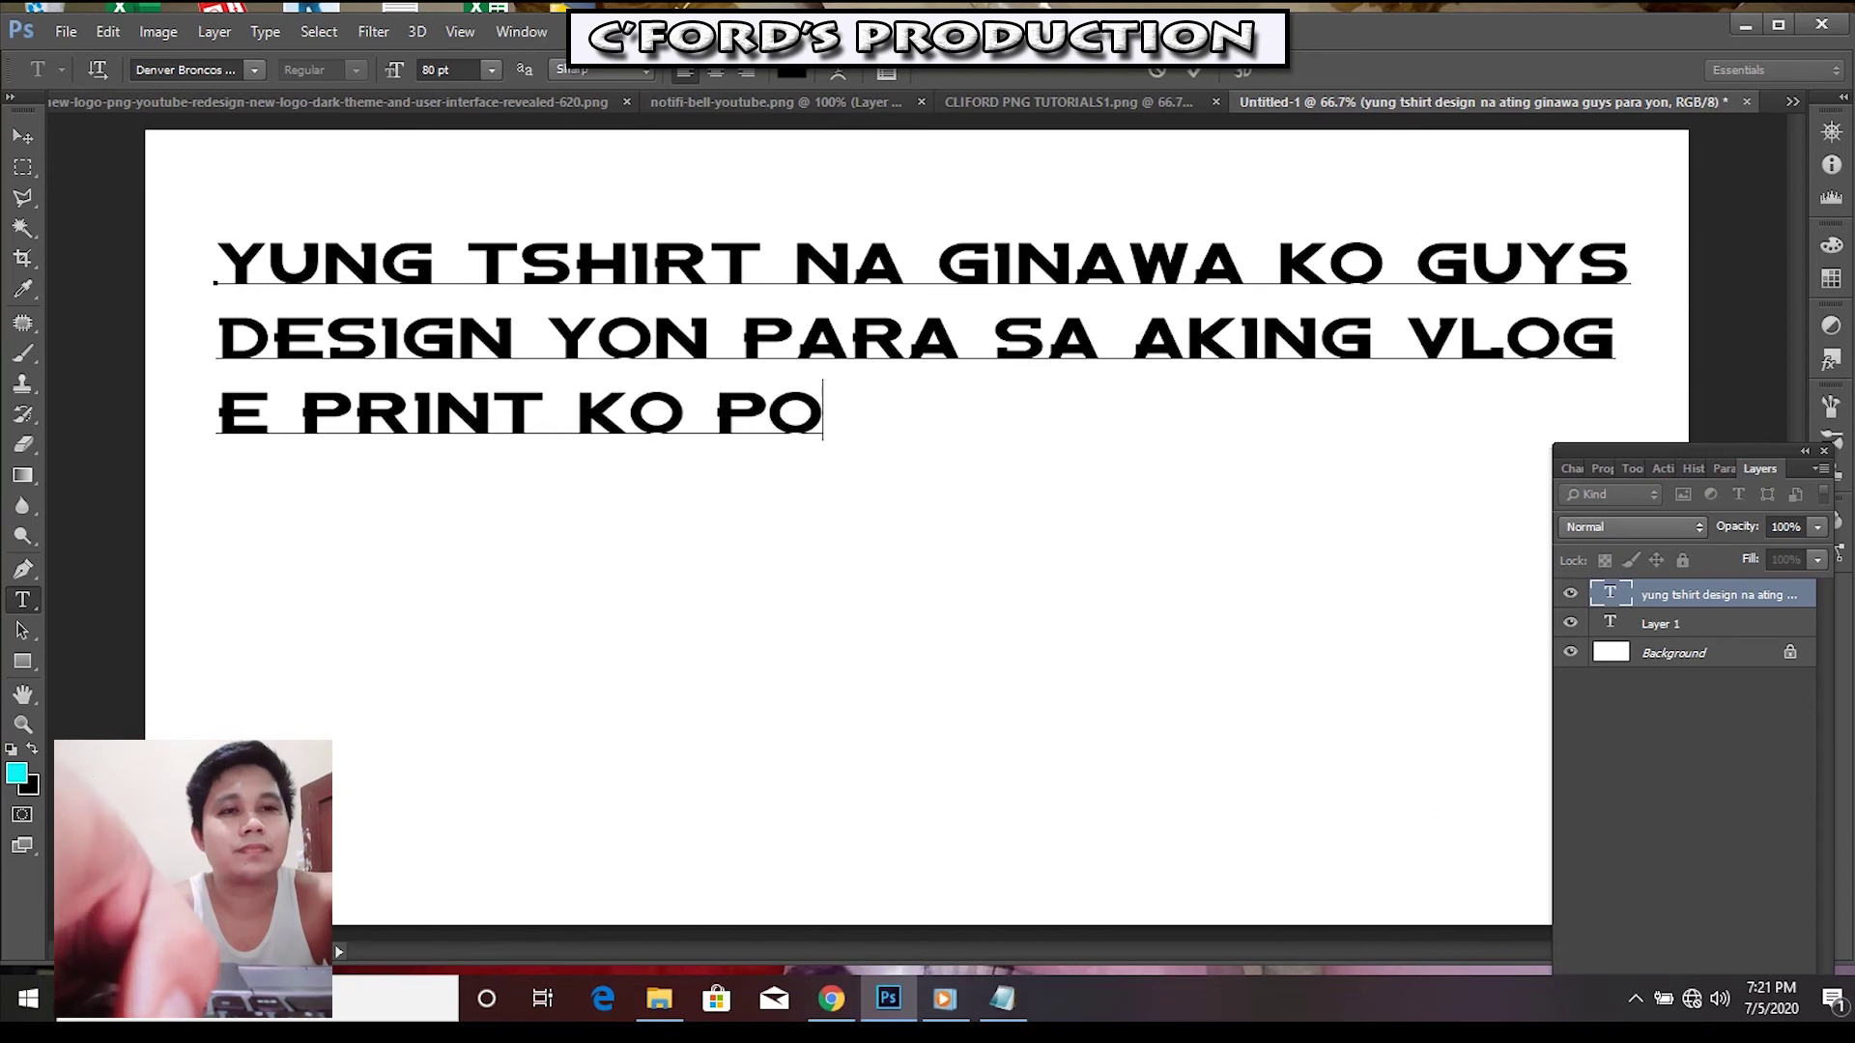
{"action": "type", "text": "yun "}
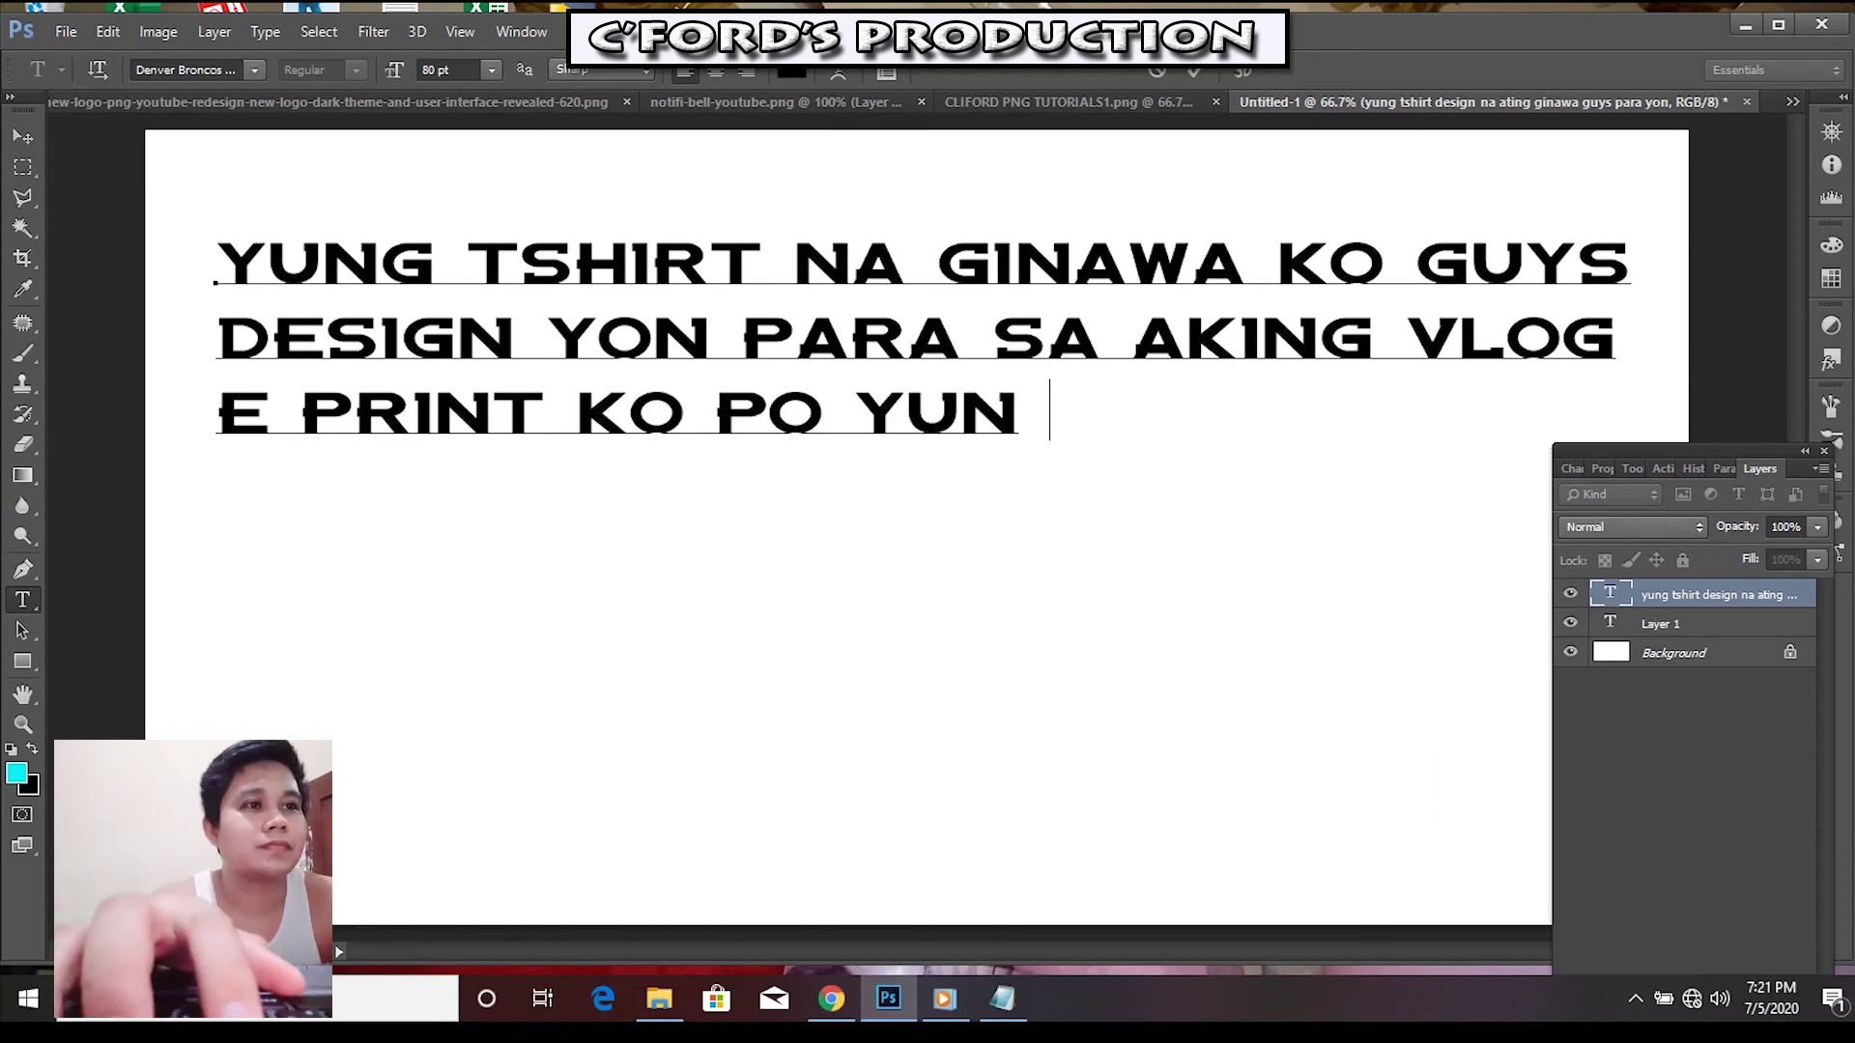
{"action": "type", "text": "guys"}
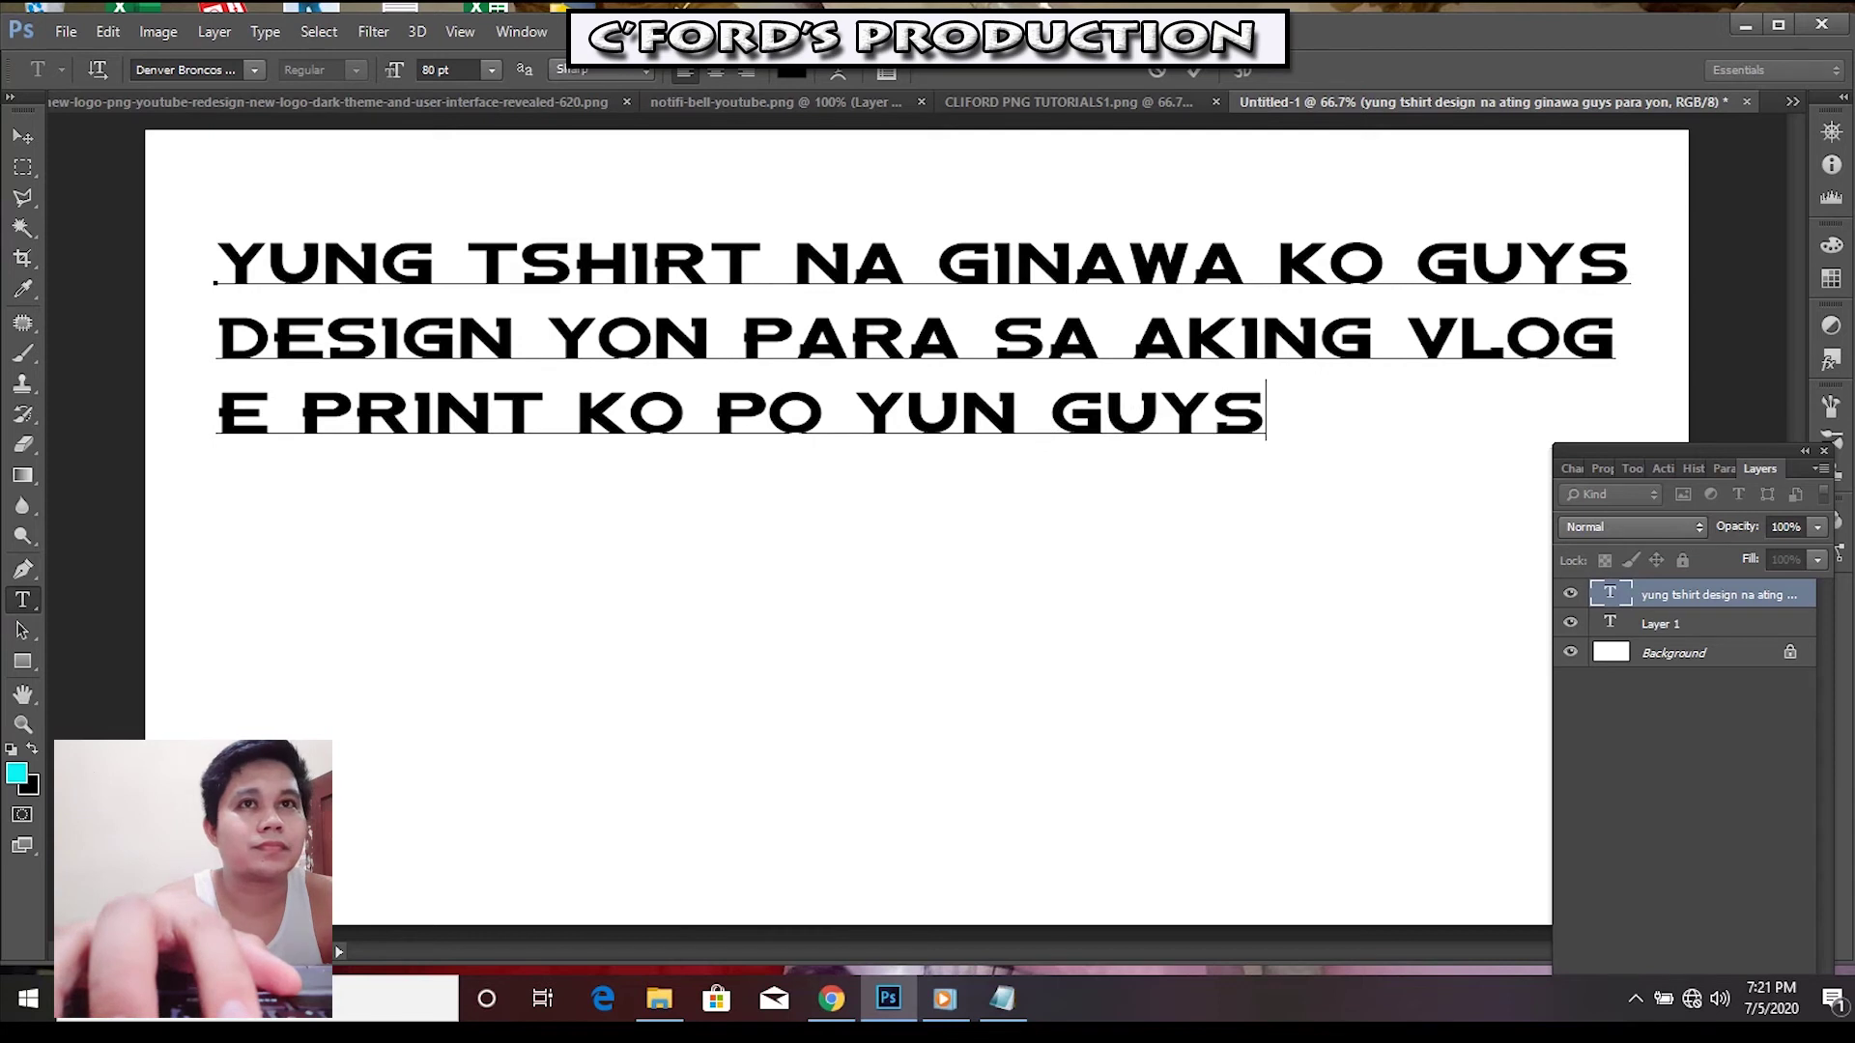
{"action": "type", "text": "t "}
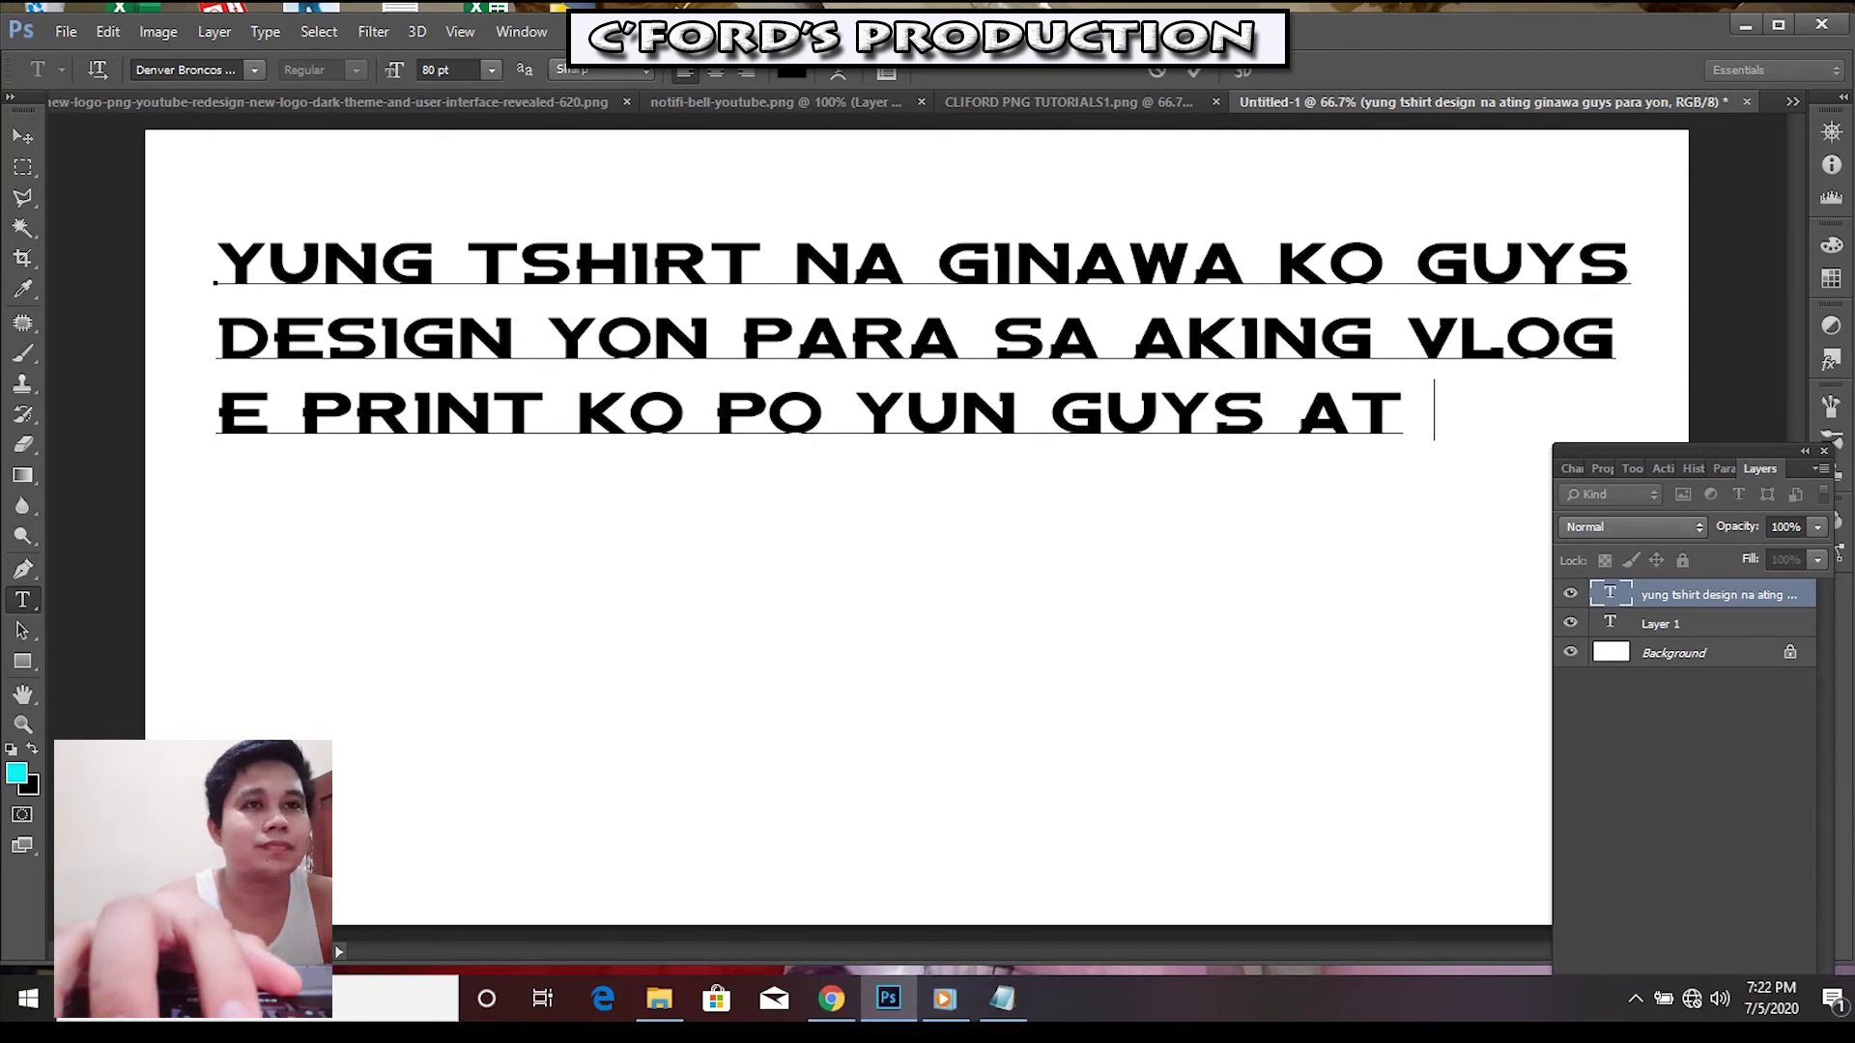
{"action": "type", "text": "MAMI"}
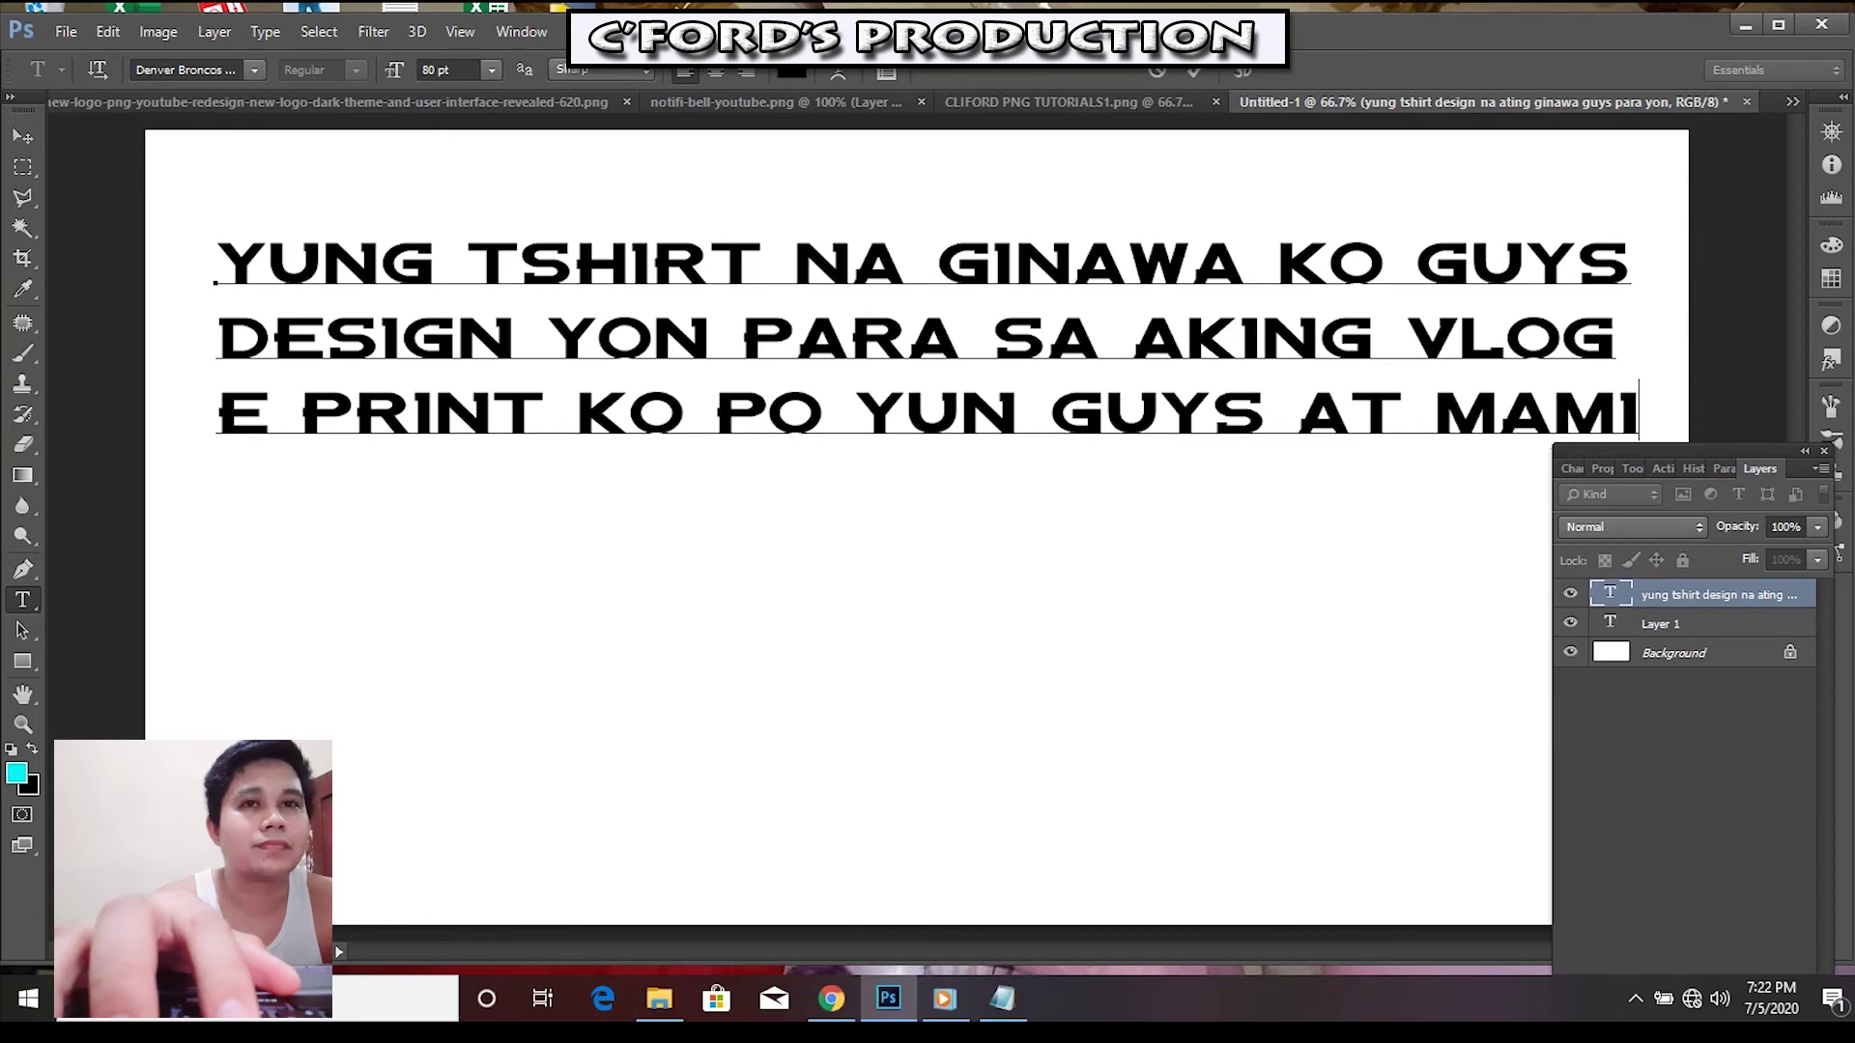
{"action": "type", "text": "M"}
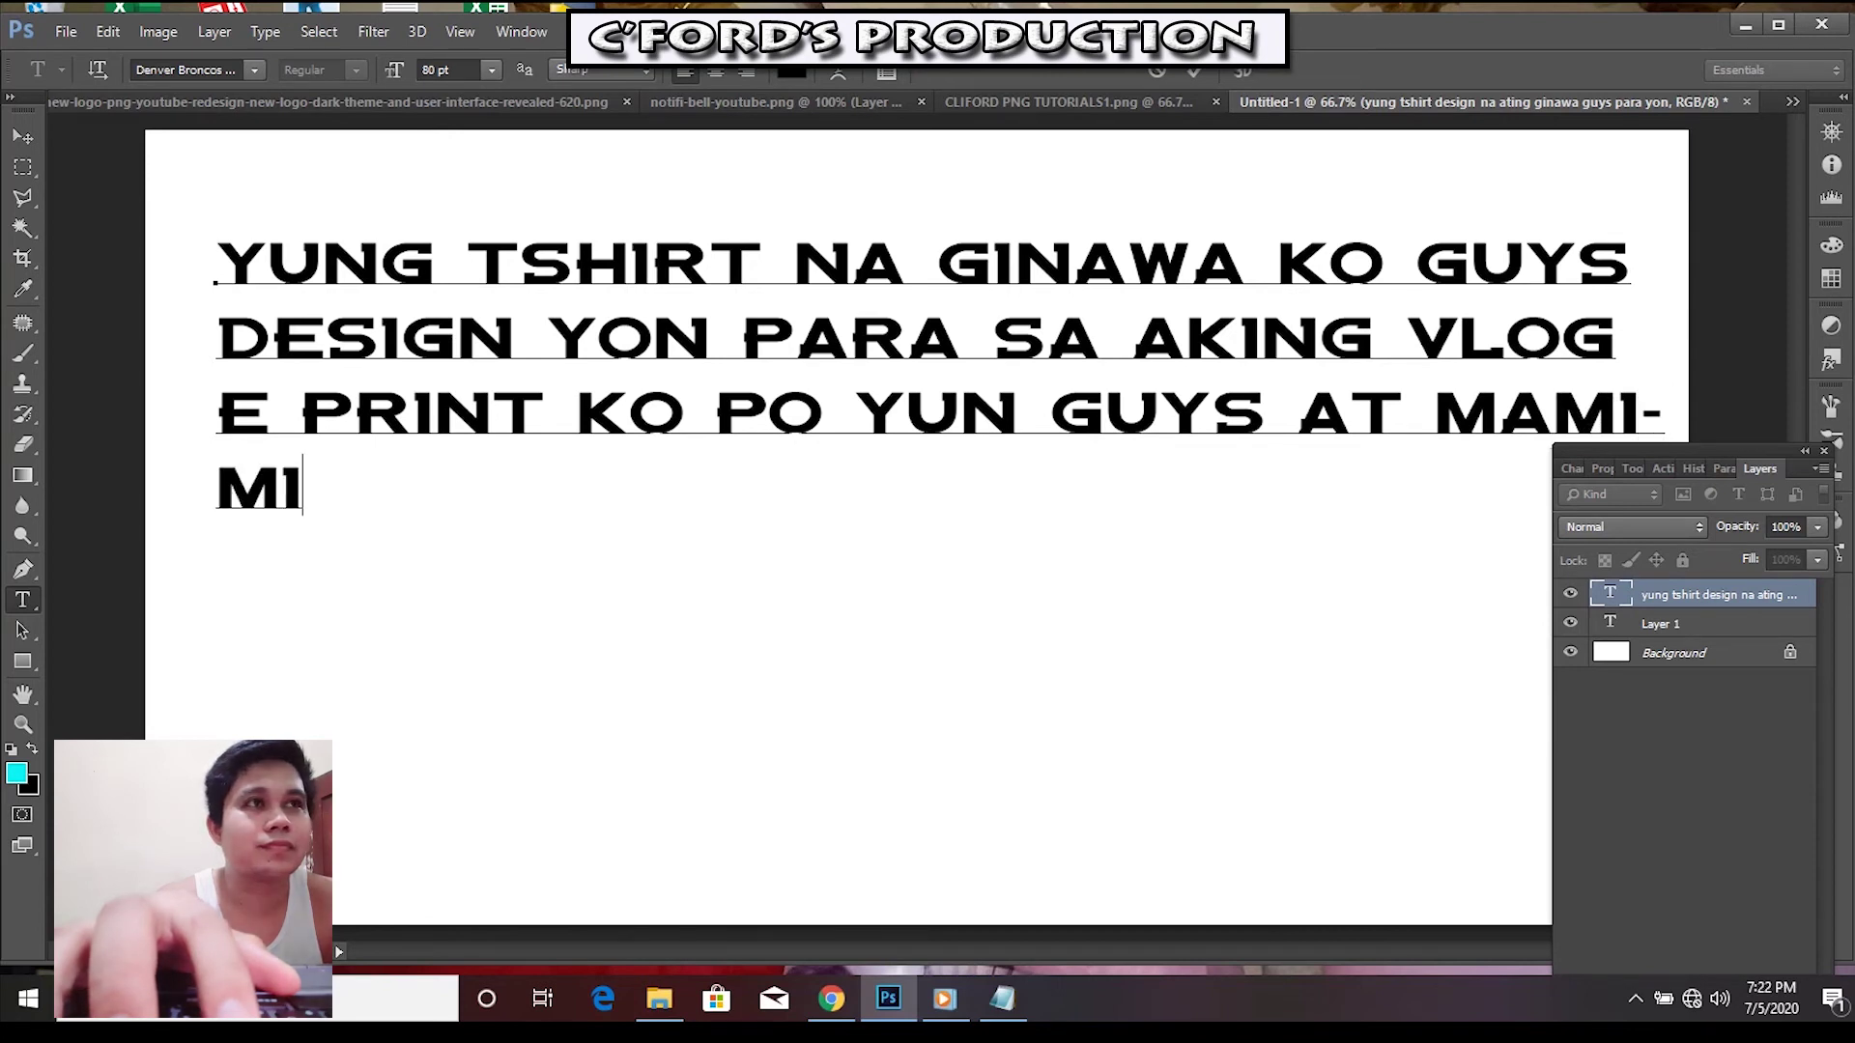
{"action": "type", "text": "mga "}
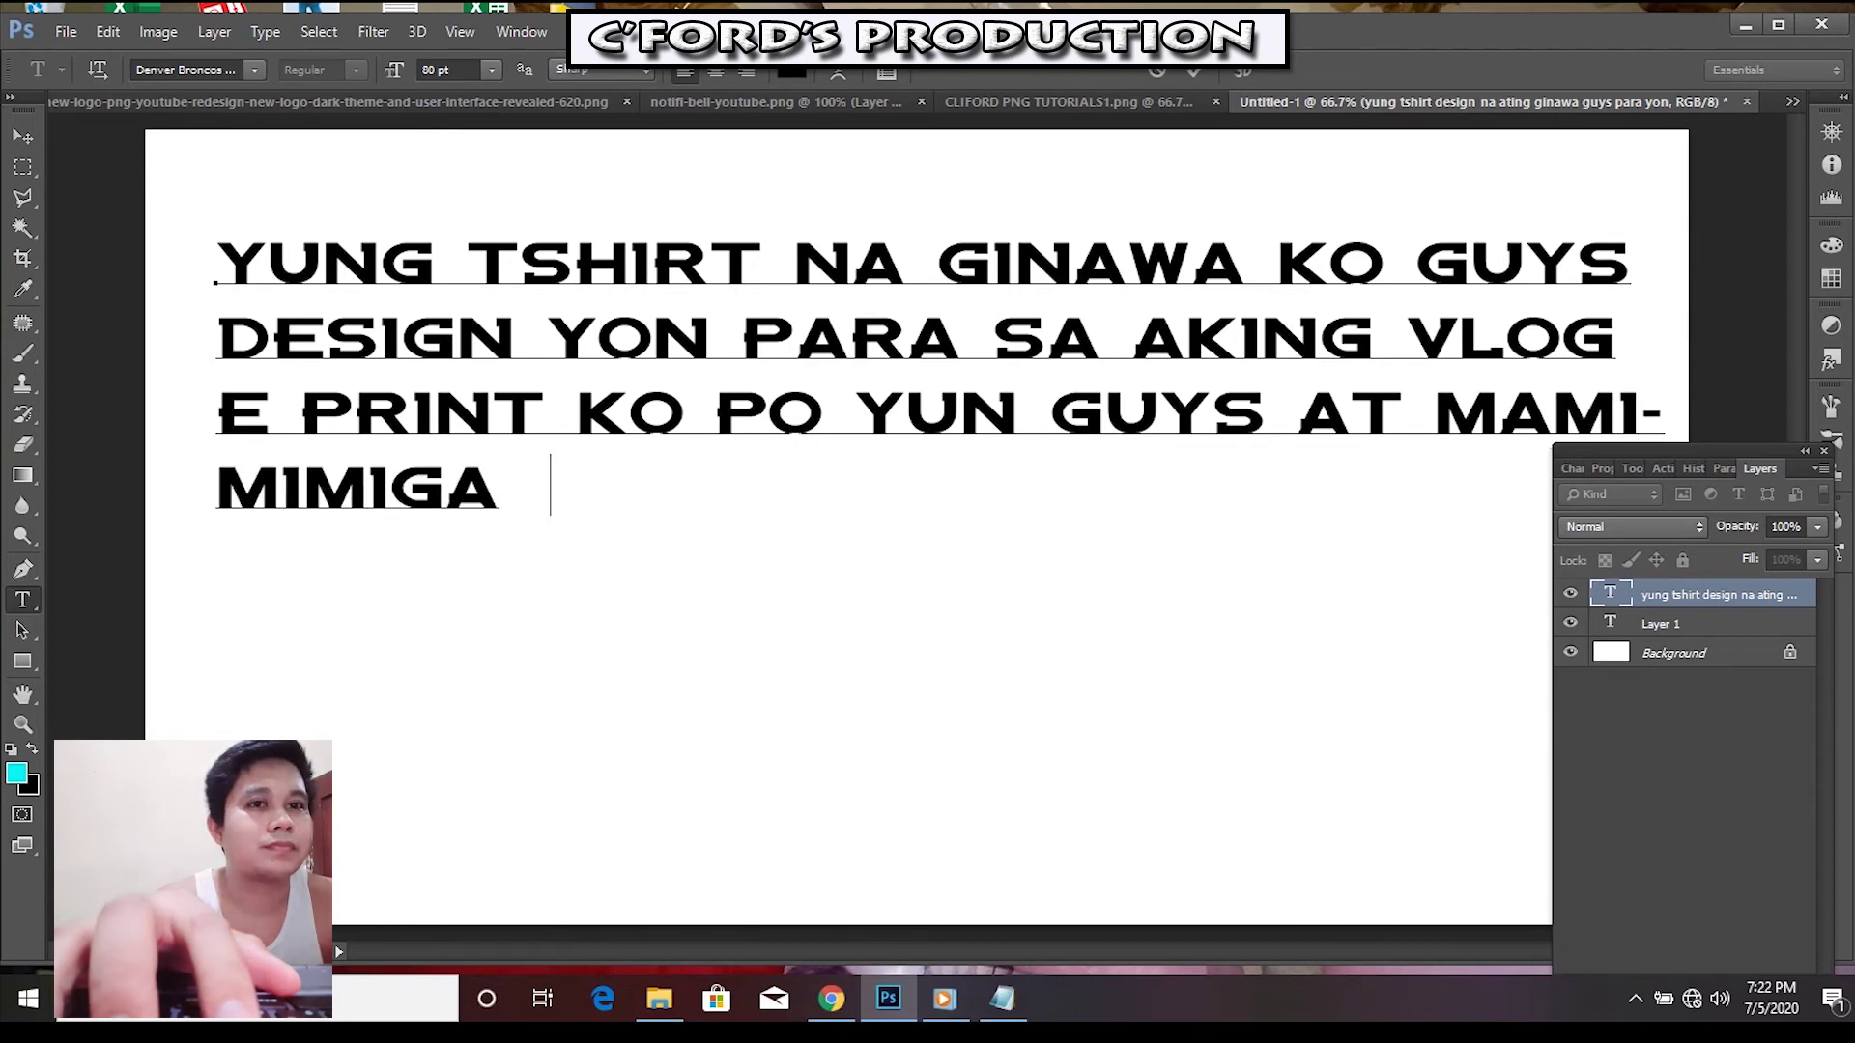
{"action": "type", "text": "na"}
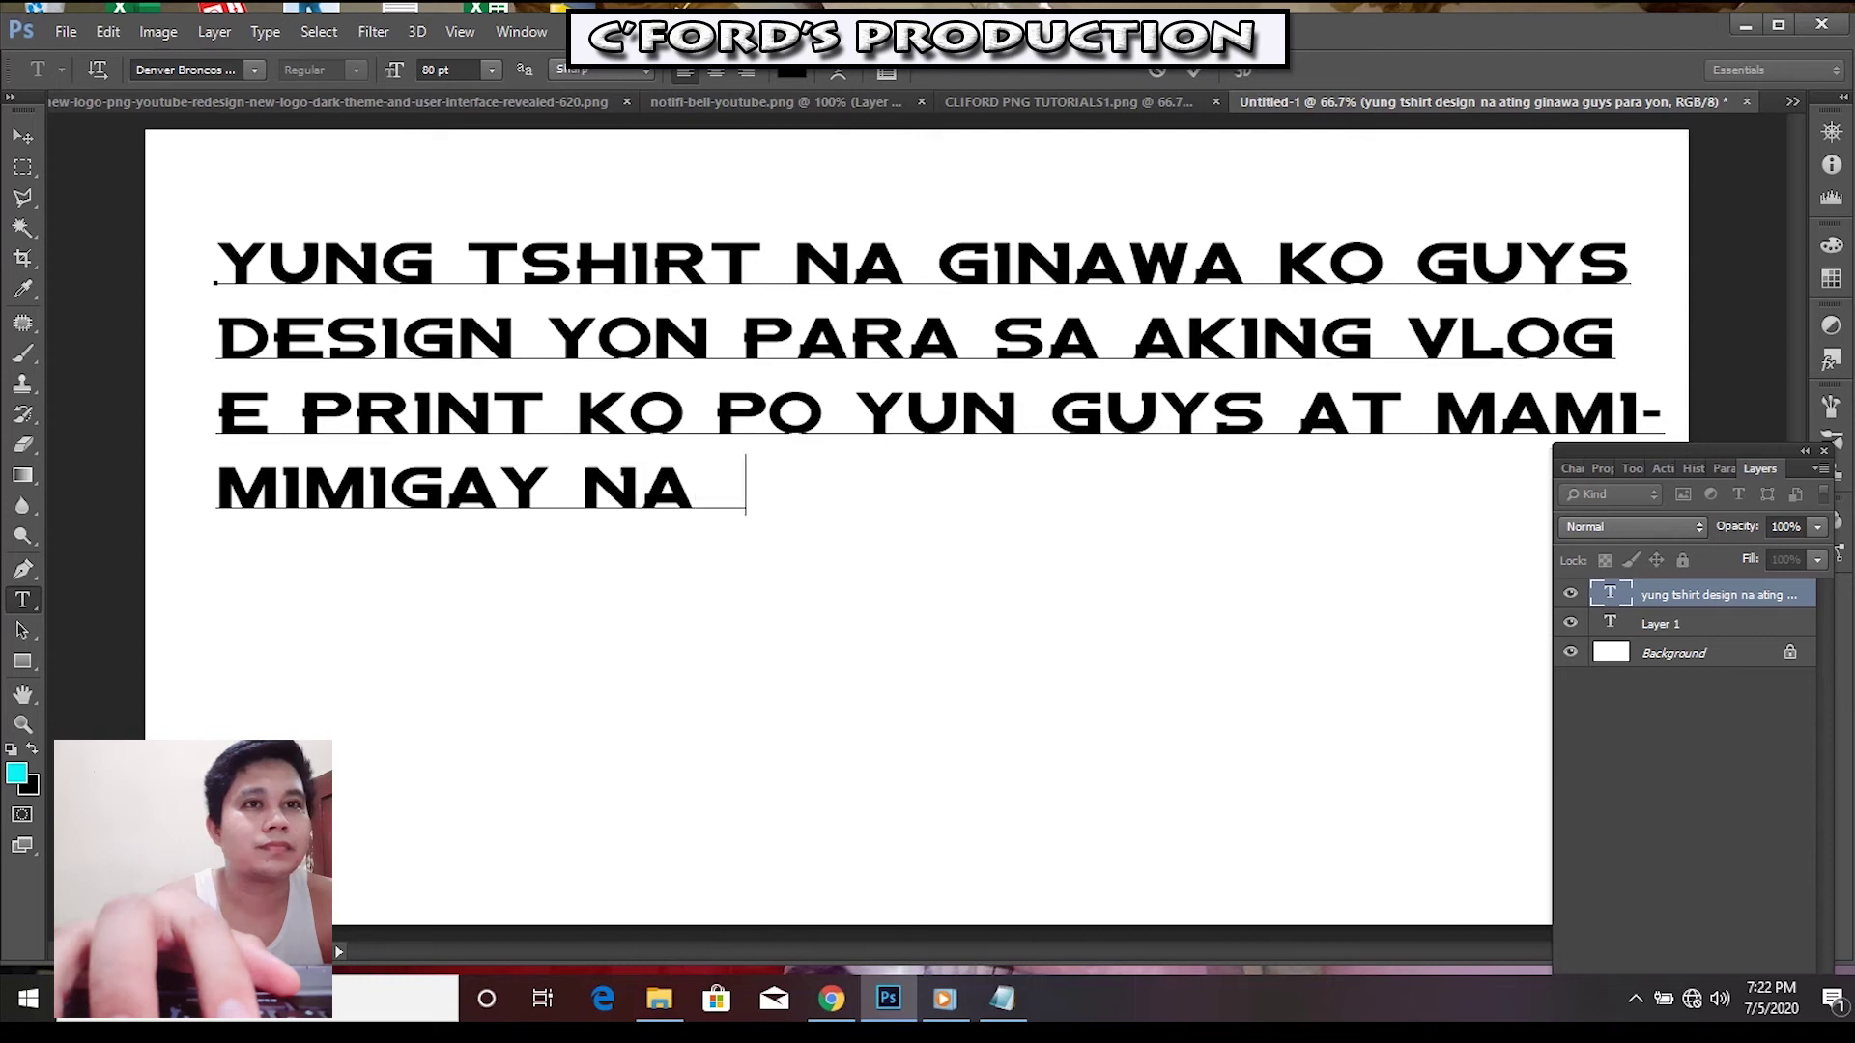
{"action": "type", "text": "ty"}
{"action": "key", "text": "BackSpace"}
{"action": "key", "text": "BackSpace"}
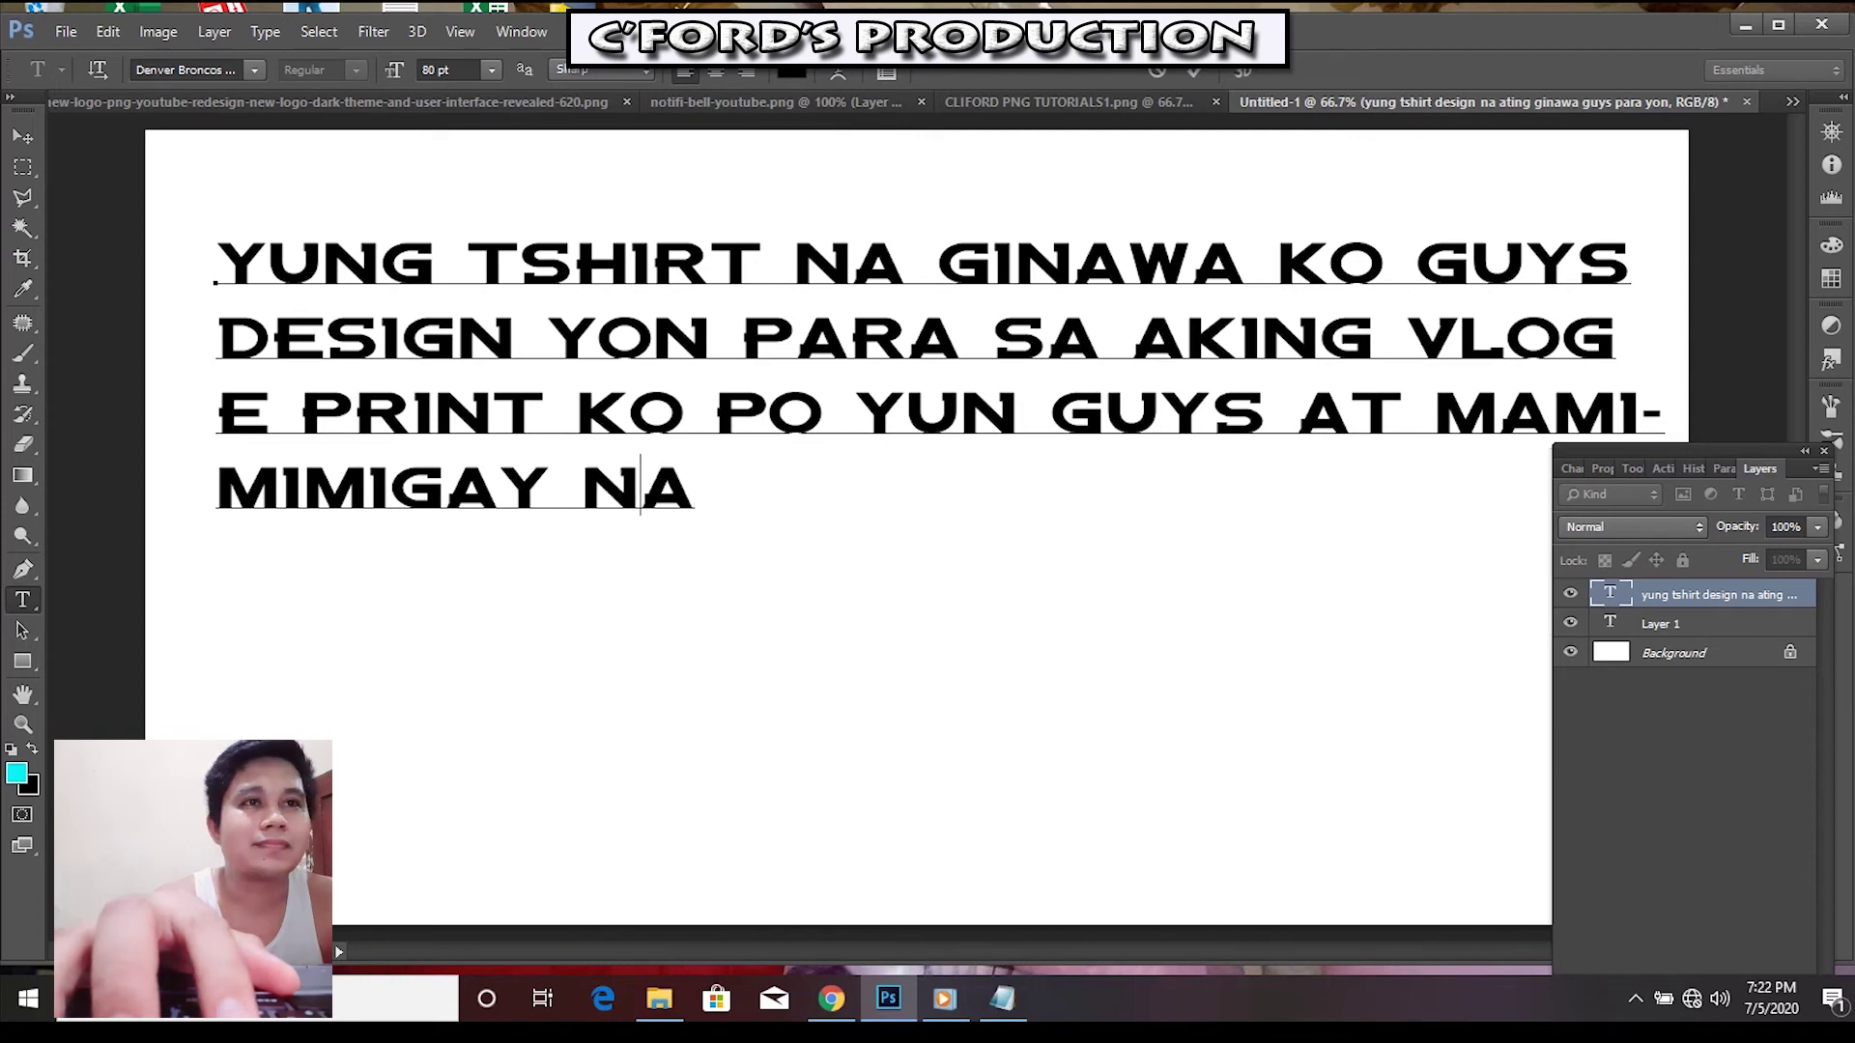
{"action": "key", "text": "BackSpace"}
{"action": "key", "text": "BackSpace"}
- Add 'TAYU PAGKATAPOS, MARAMING SALAMATS SA INYUNG' to the caption, fixing typos
{"action": "type", "text": "tay"}
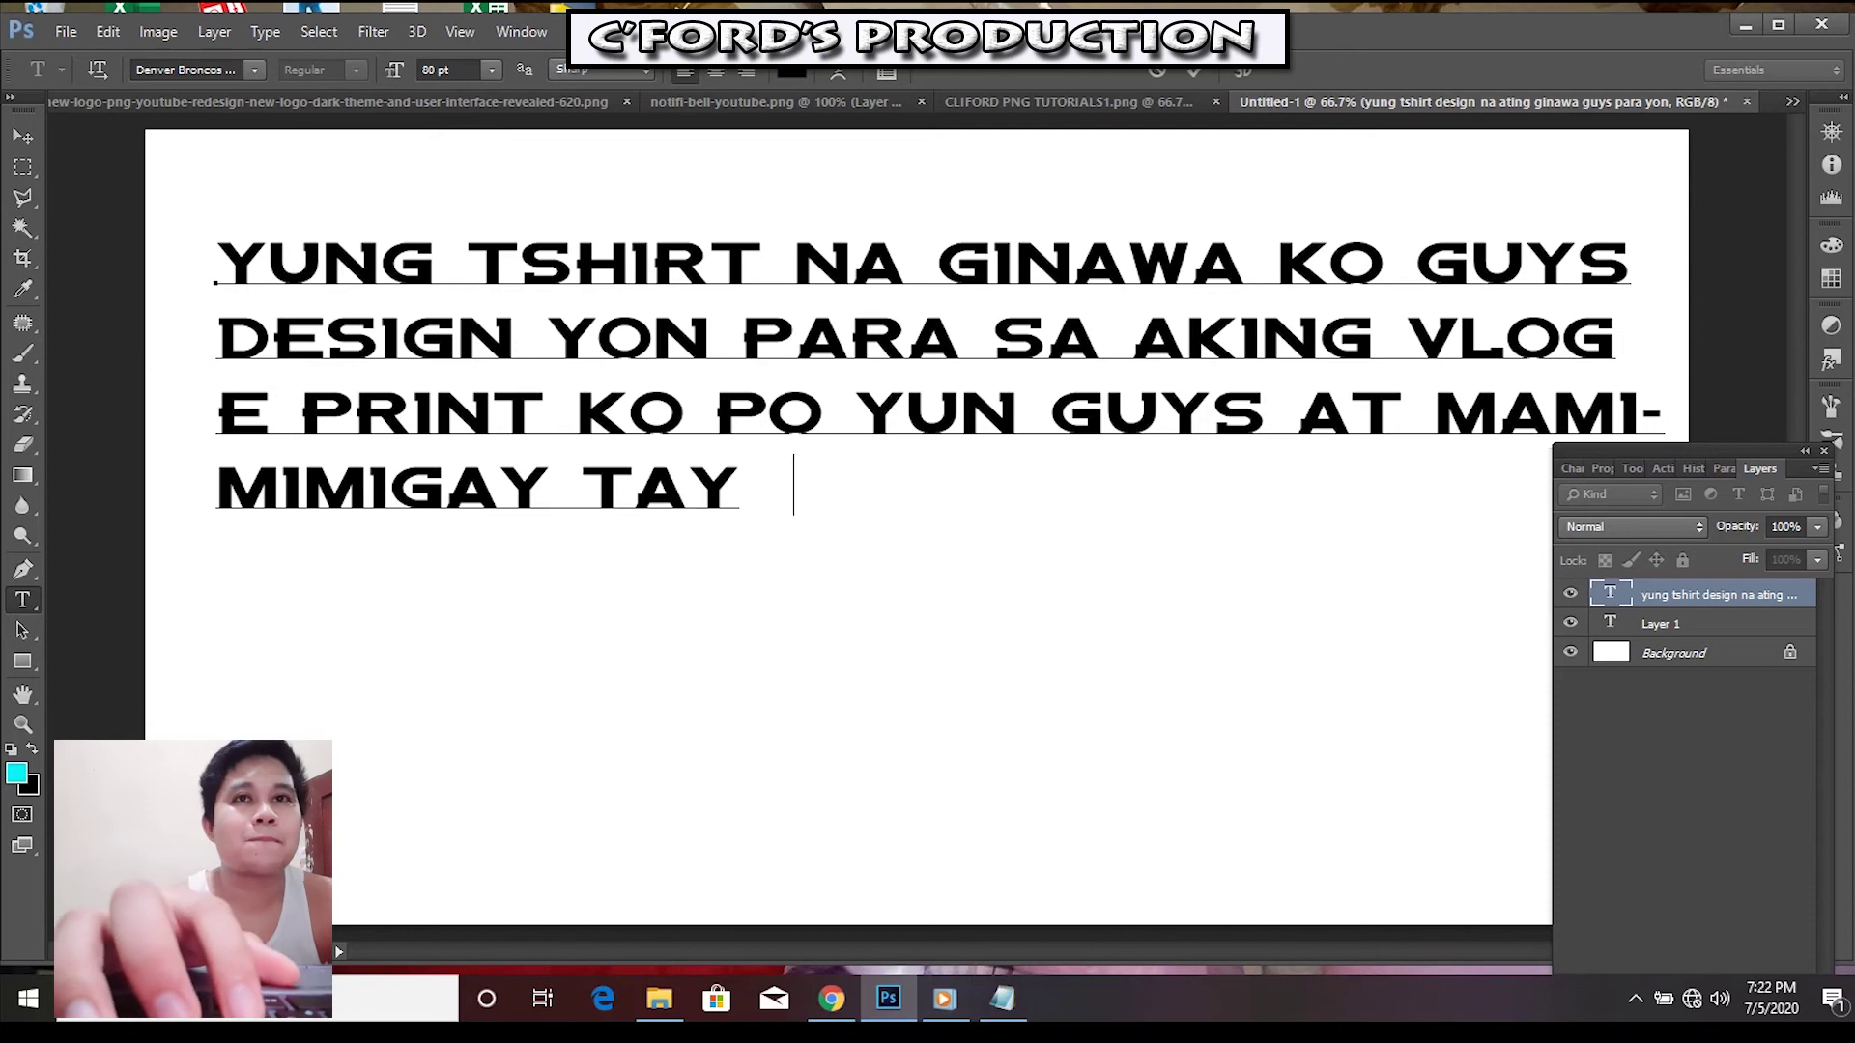
{"action": "key", "text": "BackSpace"}
{"action": "type", "text": "u"}
{"action": "type", "text": "a"}
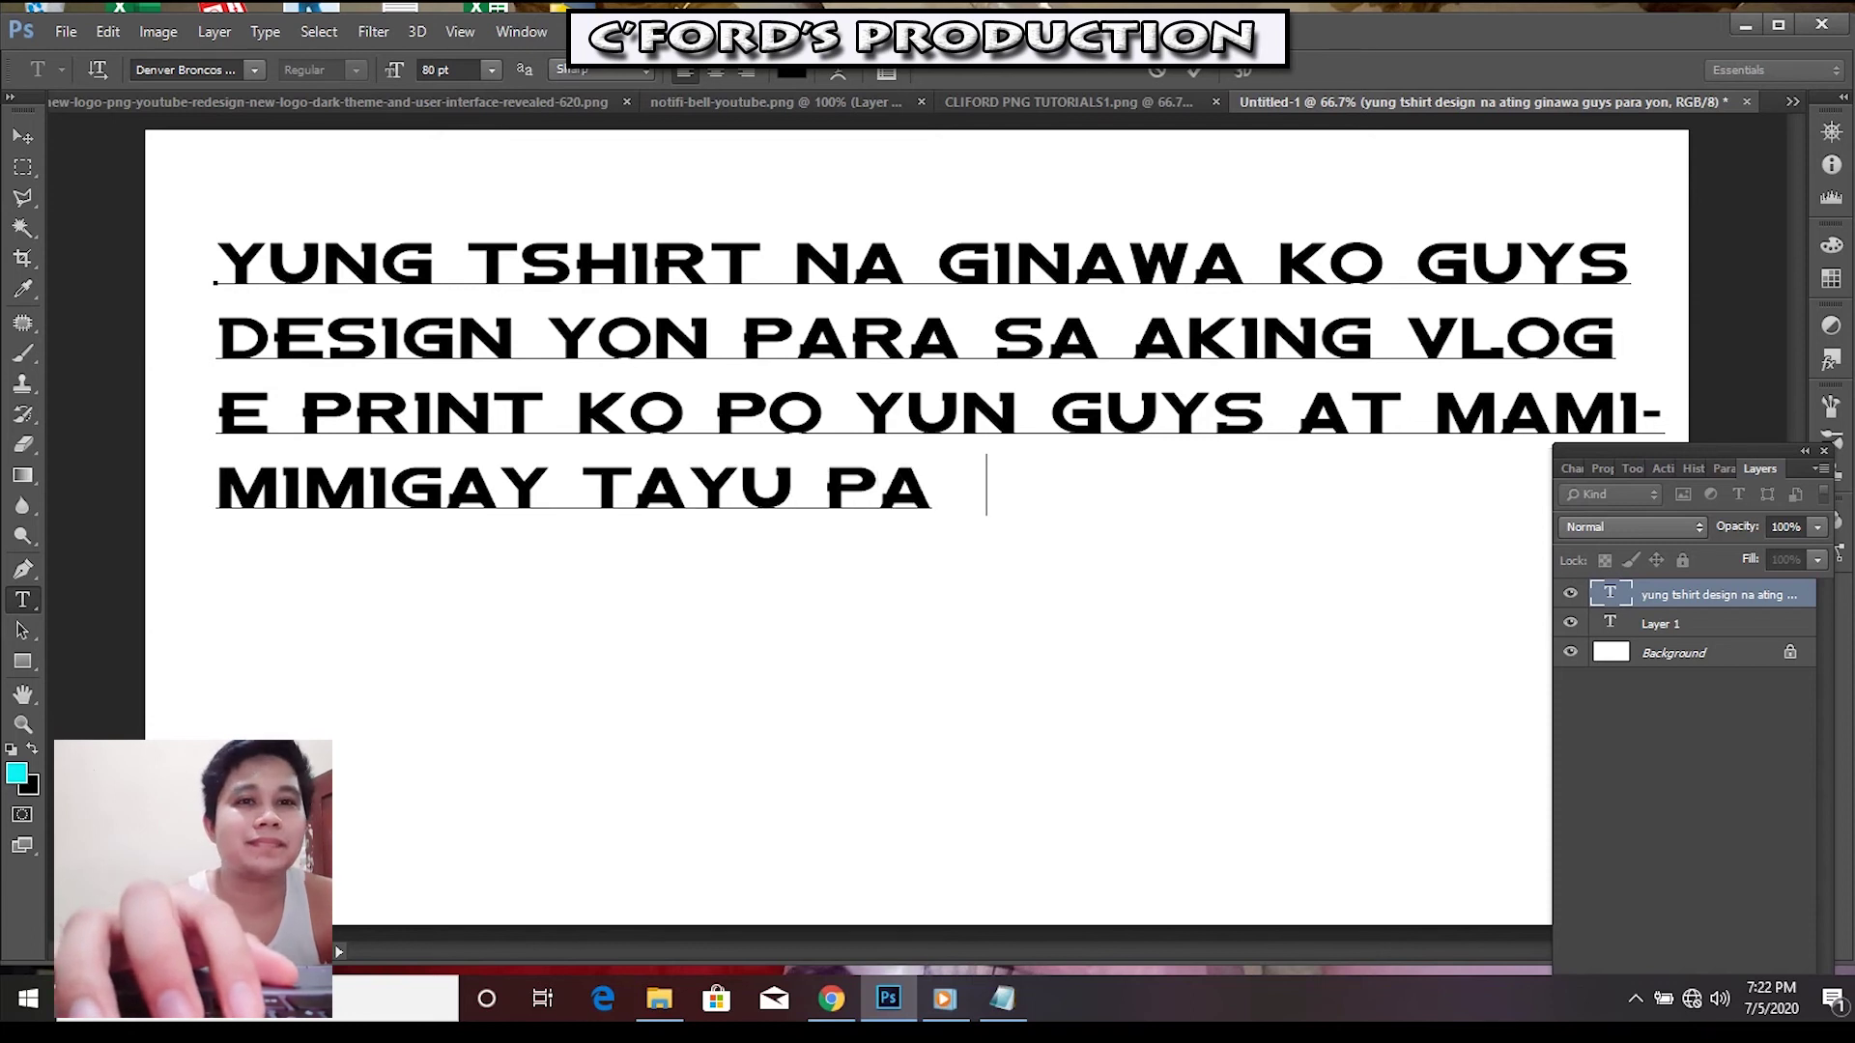
{"action": "type", "text": "g"}
{"action": "key", "text": "BackSpace"}
{"action": "type", "text": "ta"}
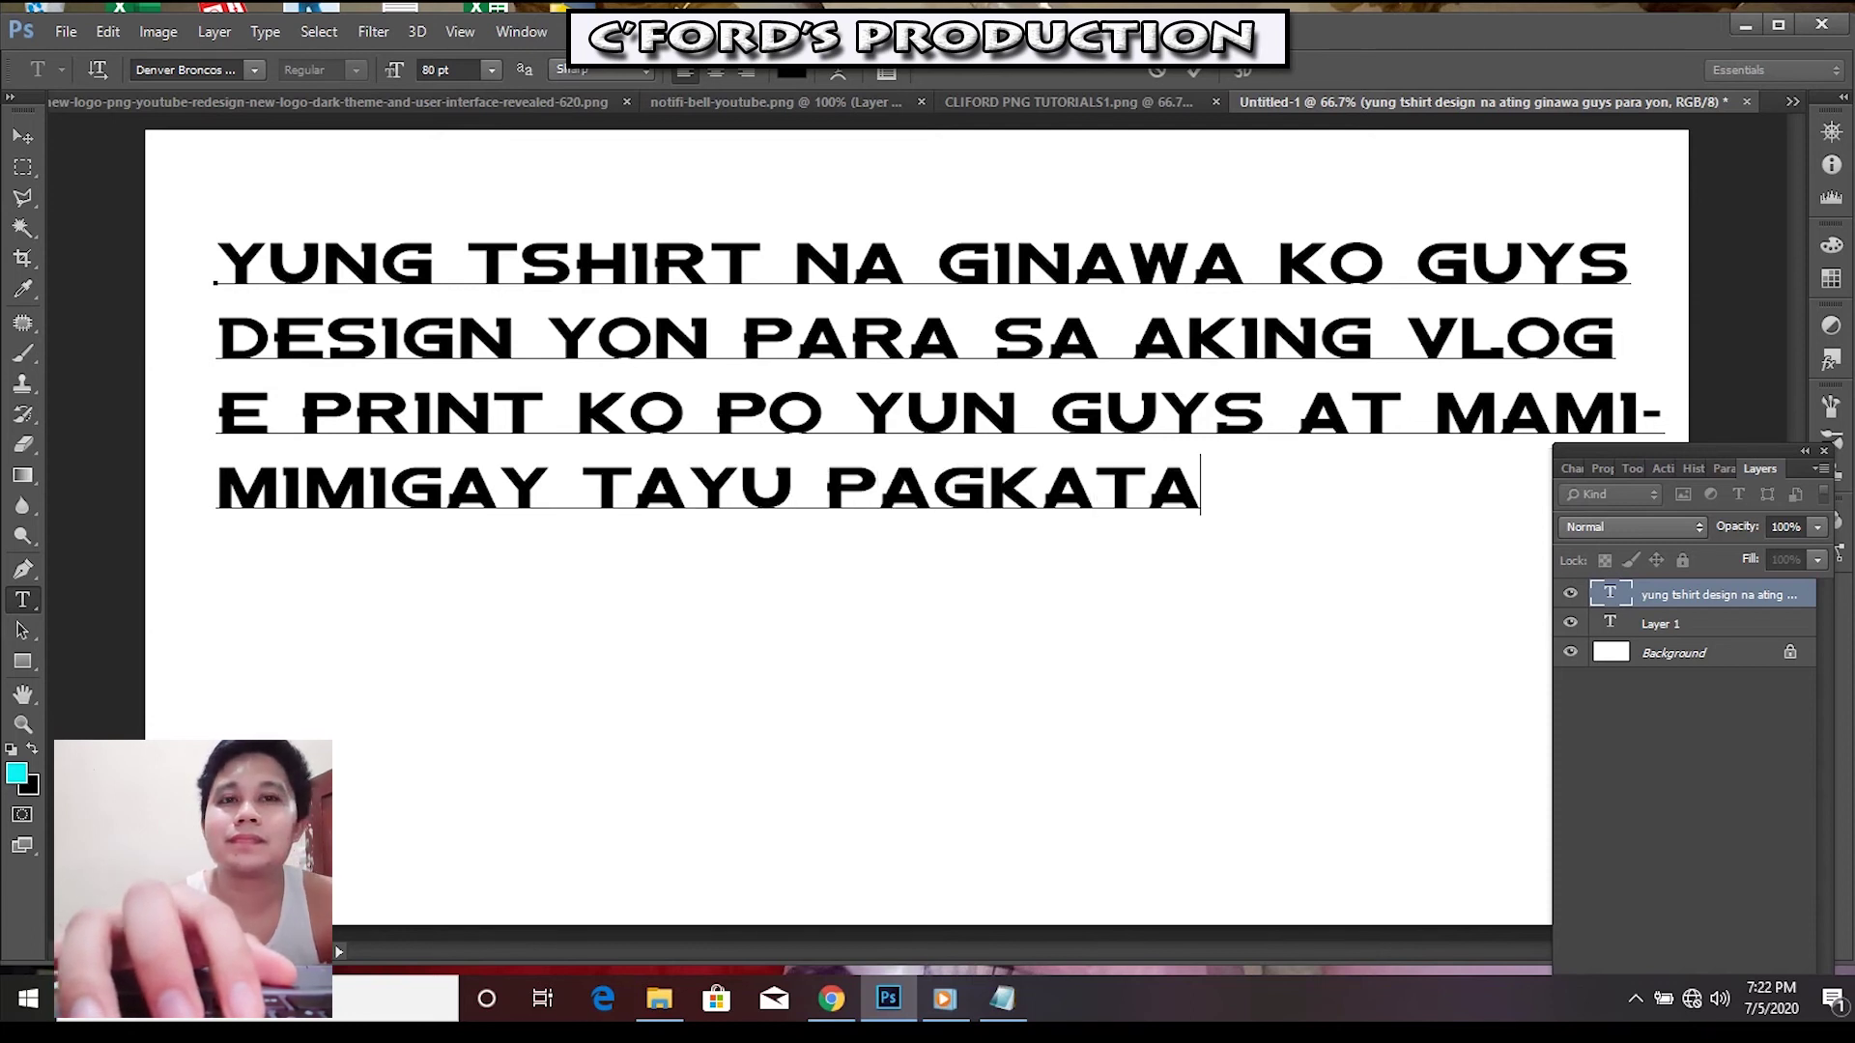
{"action": "key", "text": "BackSpace"}
{"action": "type", "text": "os"}
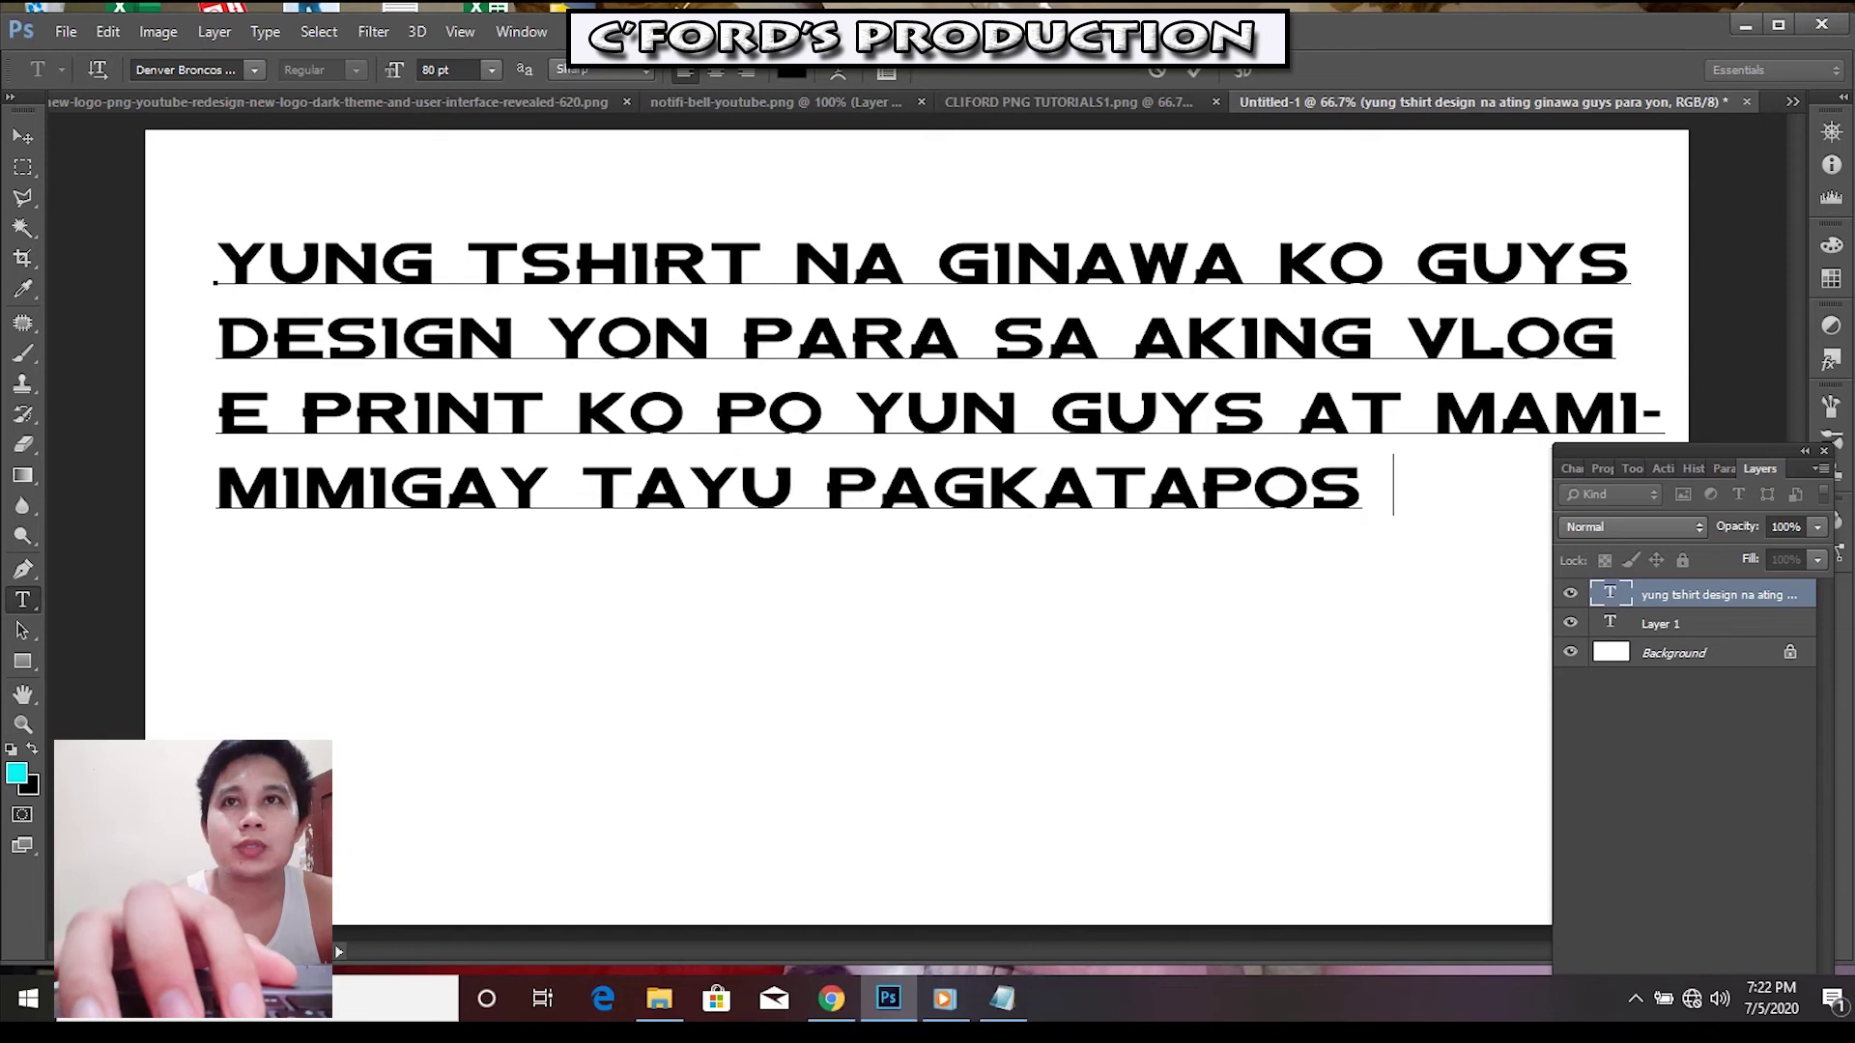
{"action": "type", "text": "ma"}
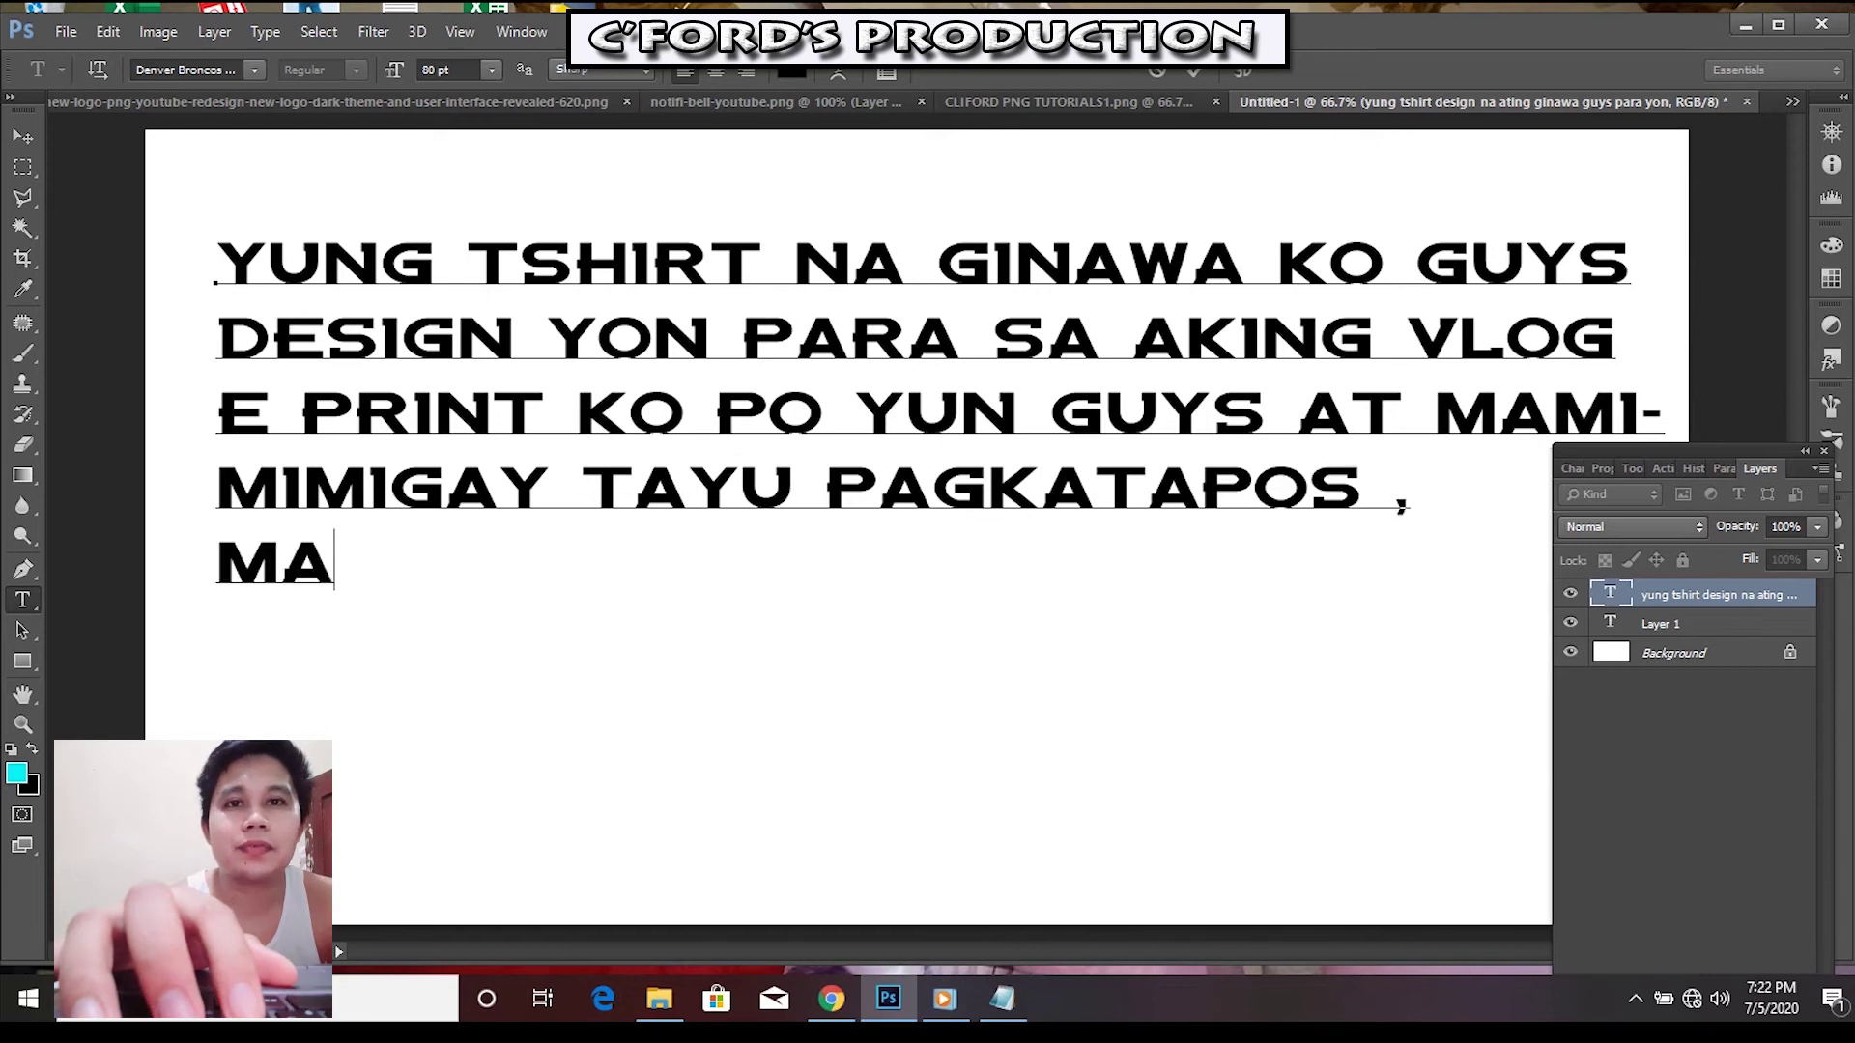
{"action": "type", "text": "ramng s"}
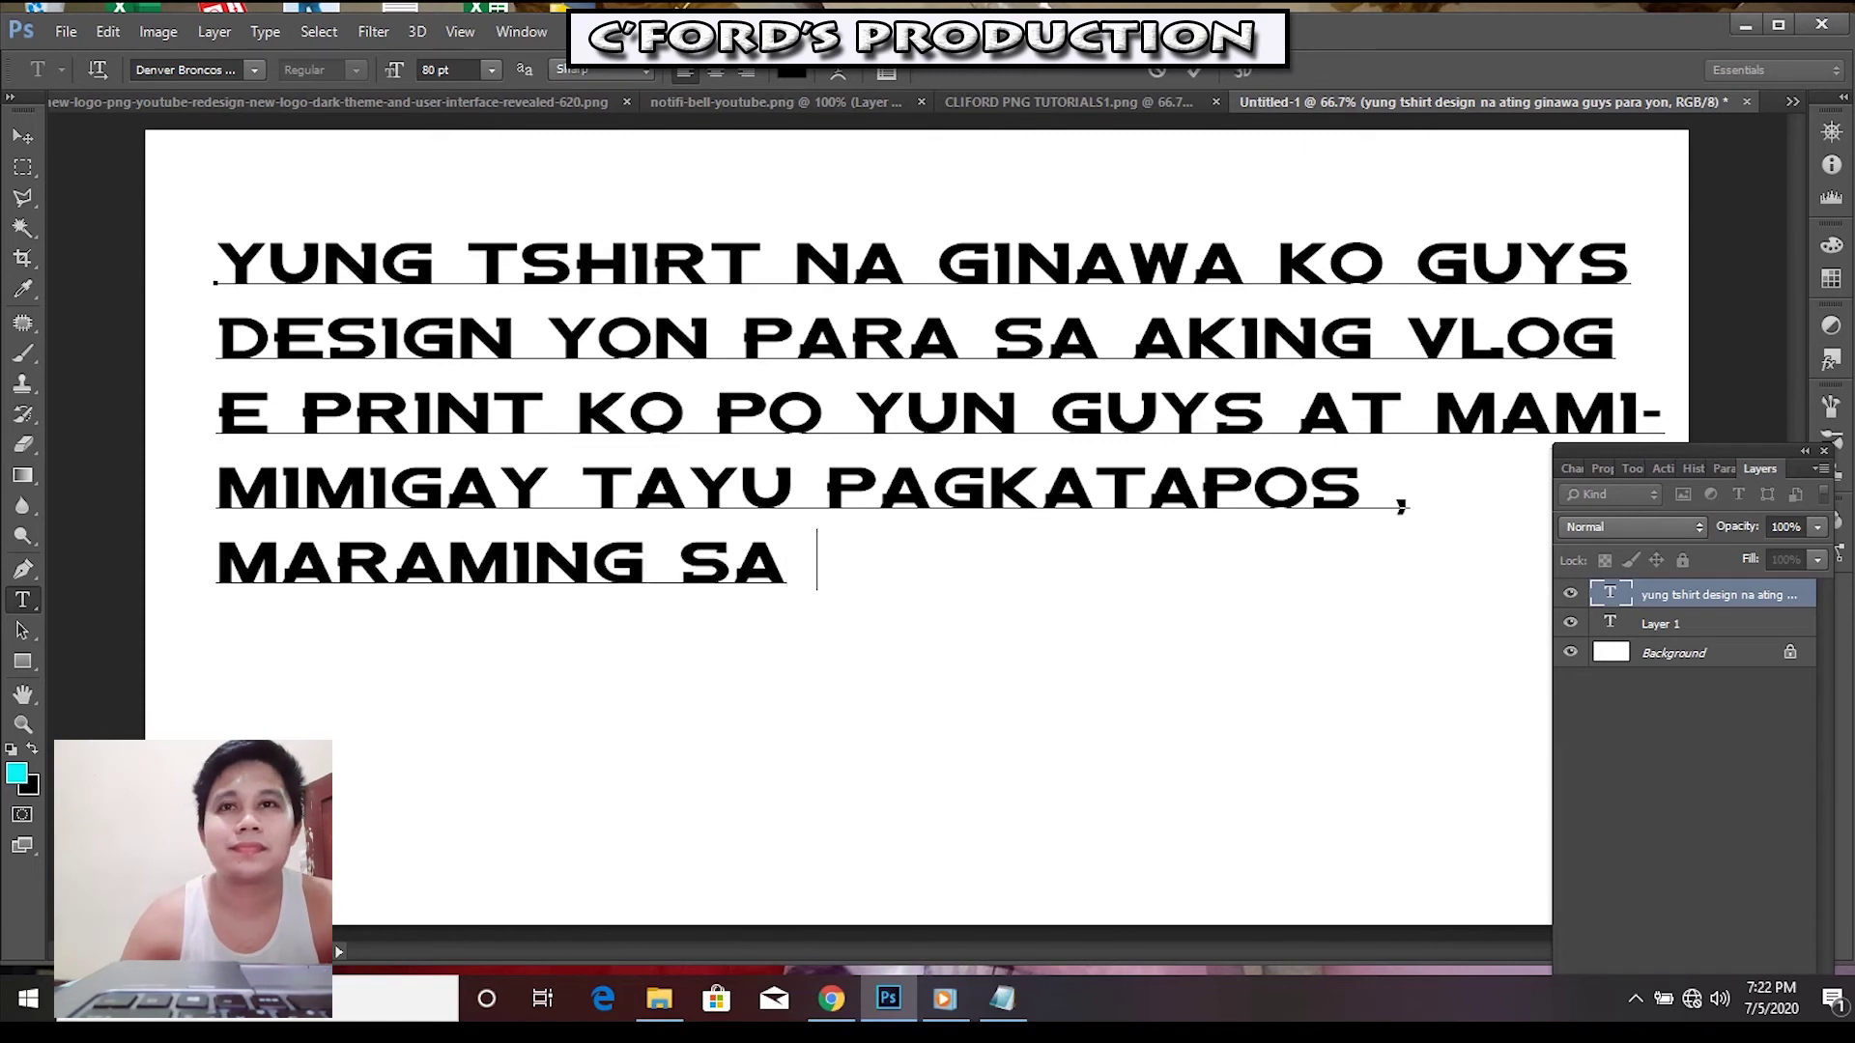
{"action": "type", "text": "lan"}
{"action": "key", "text": "BackSpace"}
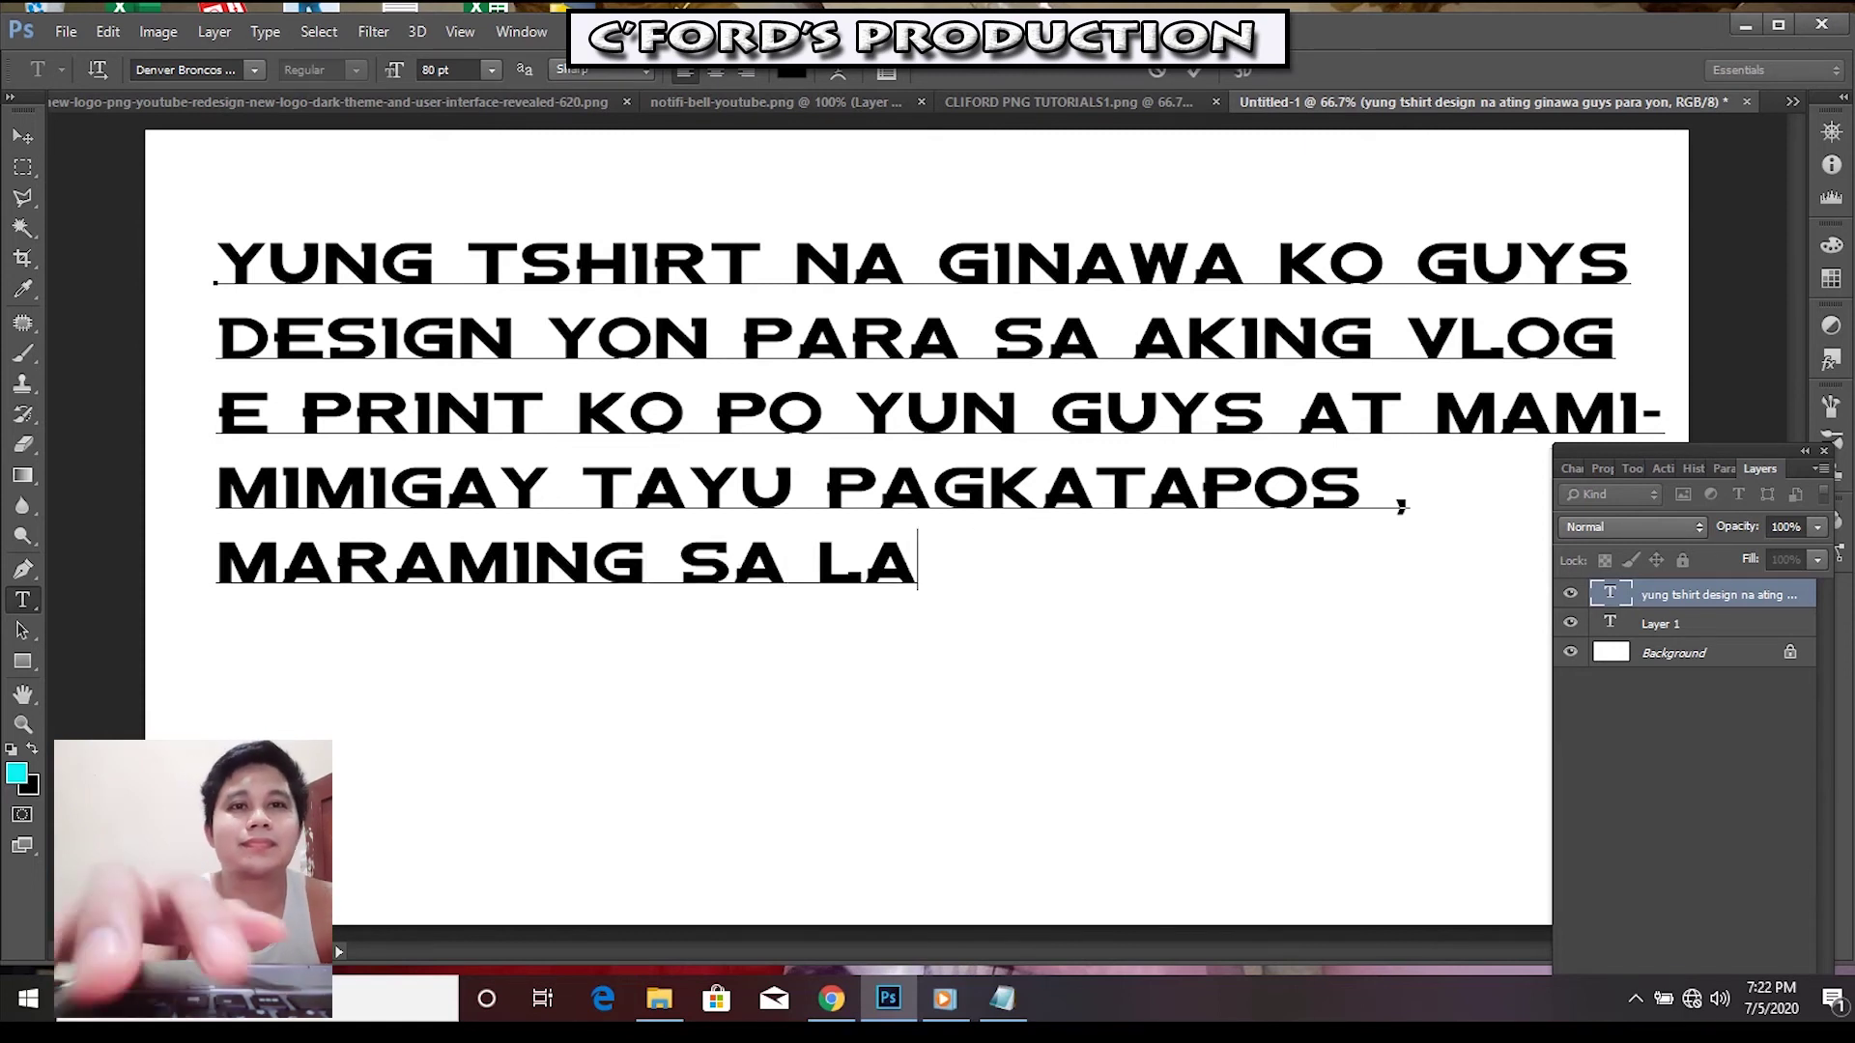
{"action": "key", "text": "BackSpace"}
{"action": "key", "text": "BackSpace"}
{"action": "key", "text": "BackSpace"}
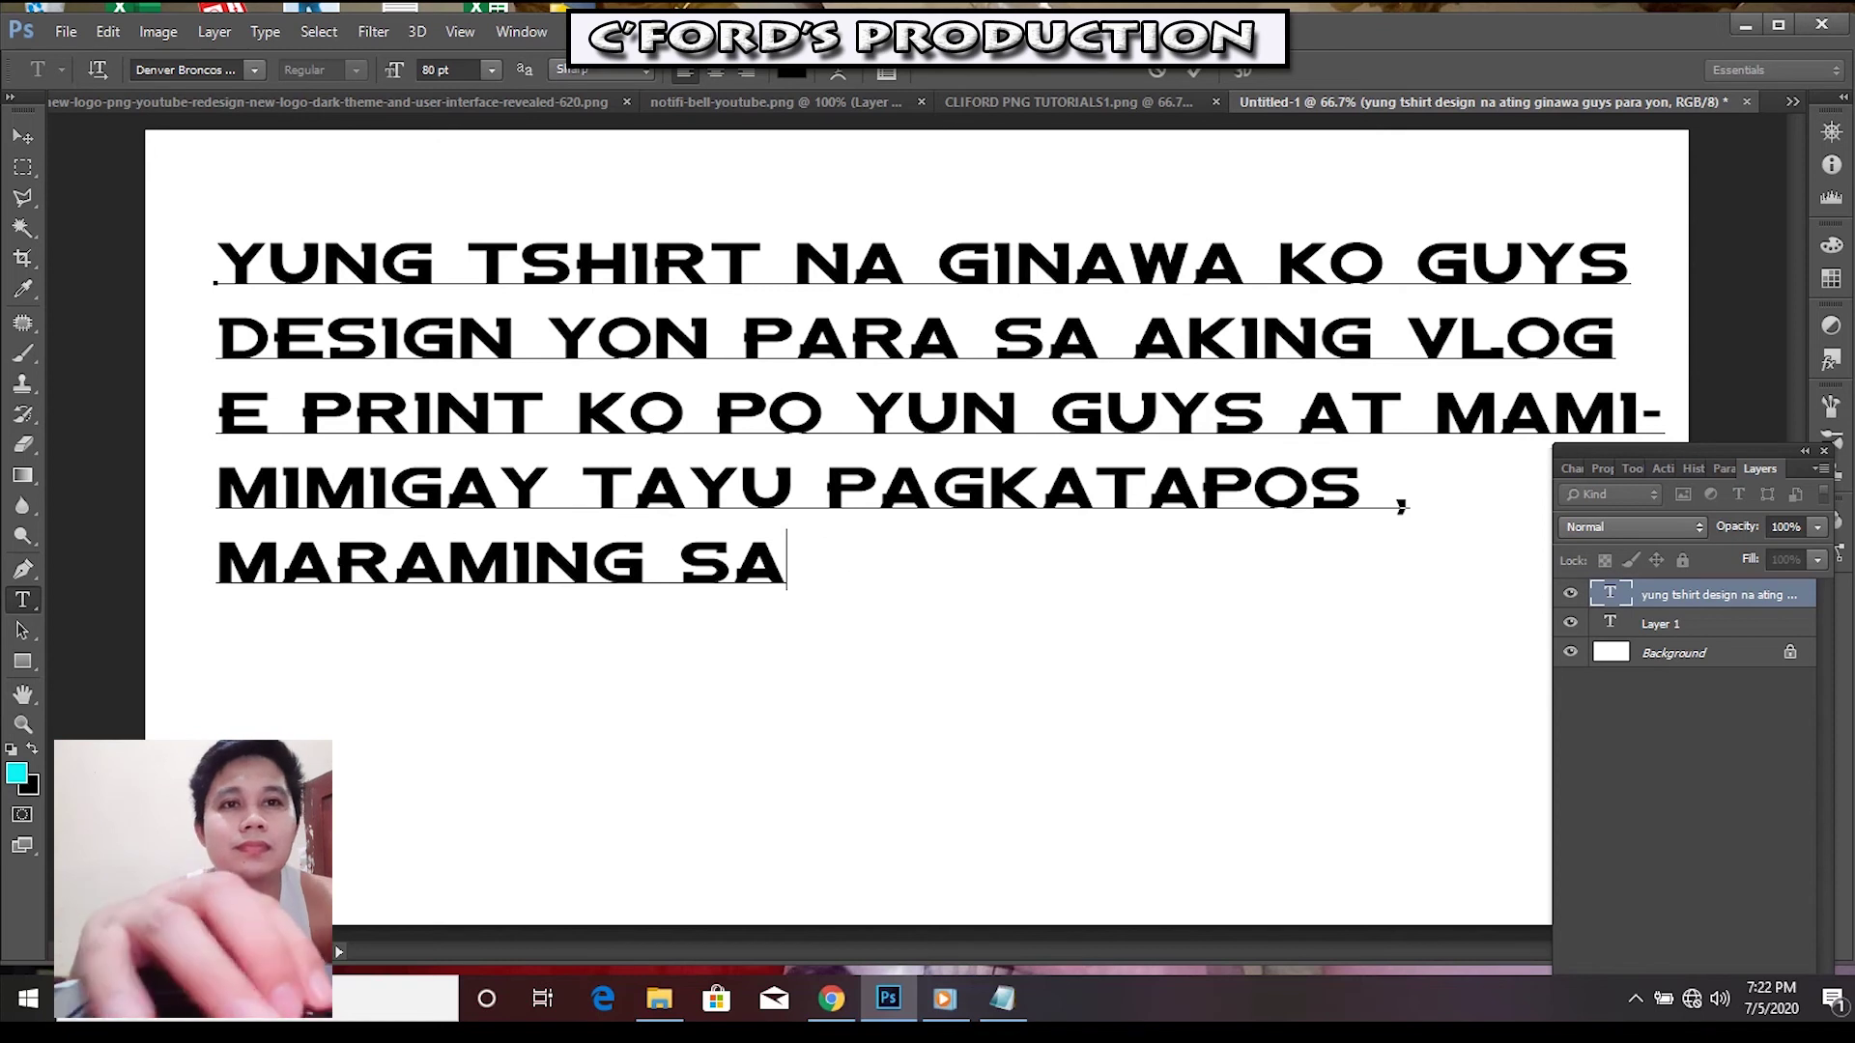
{"action": "type", "text": "l amat"}
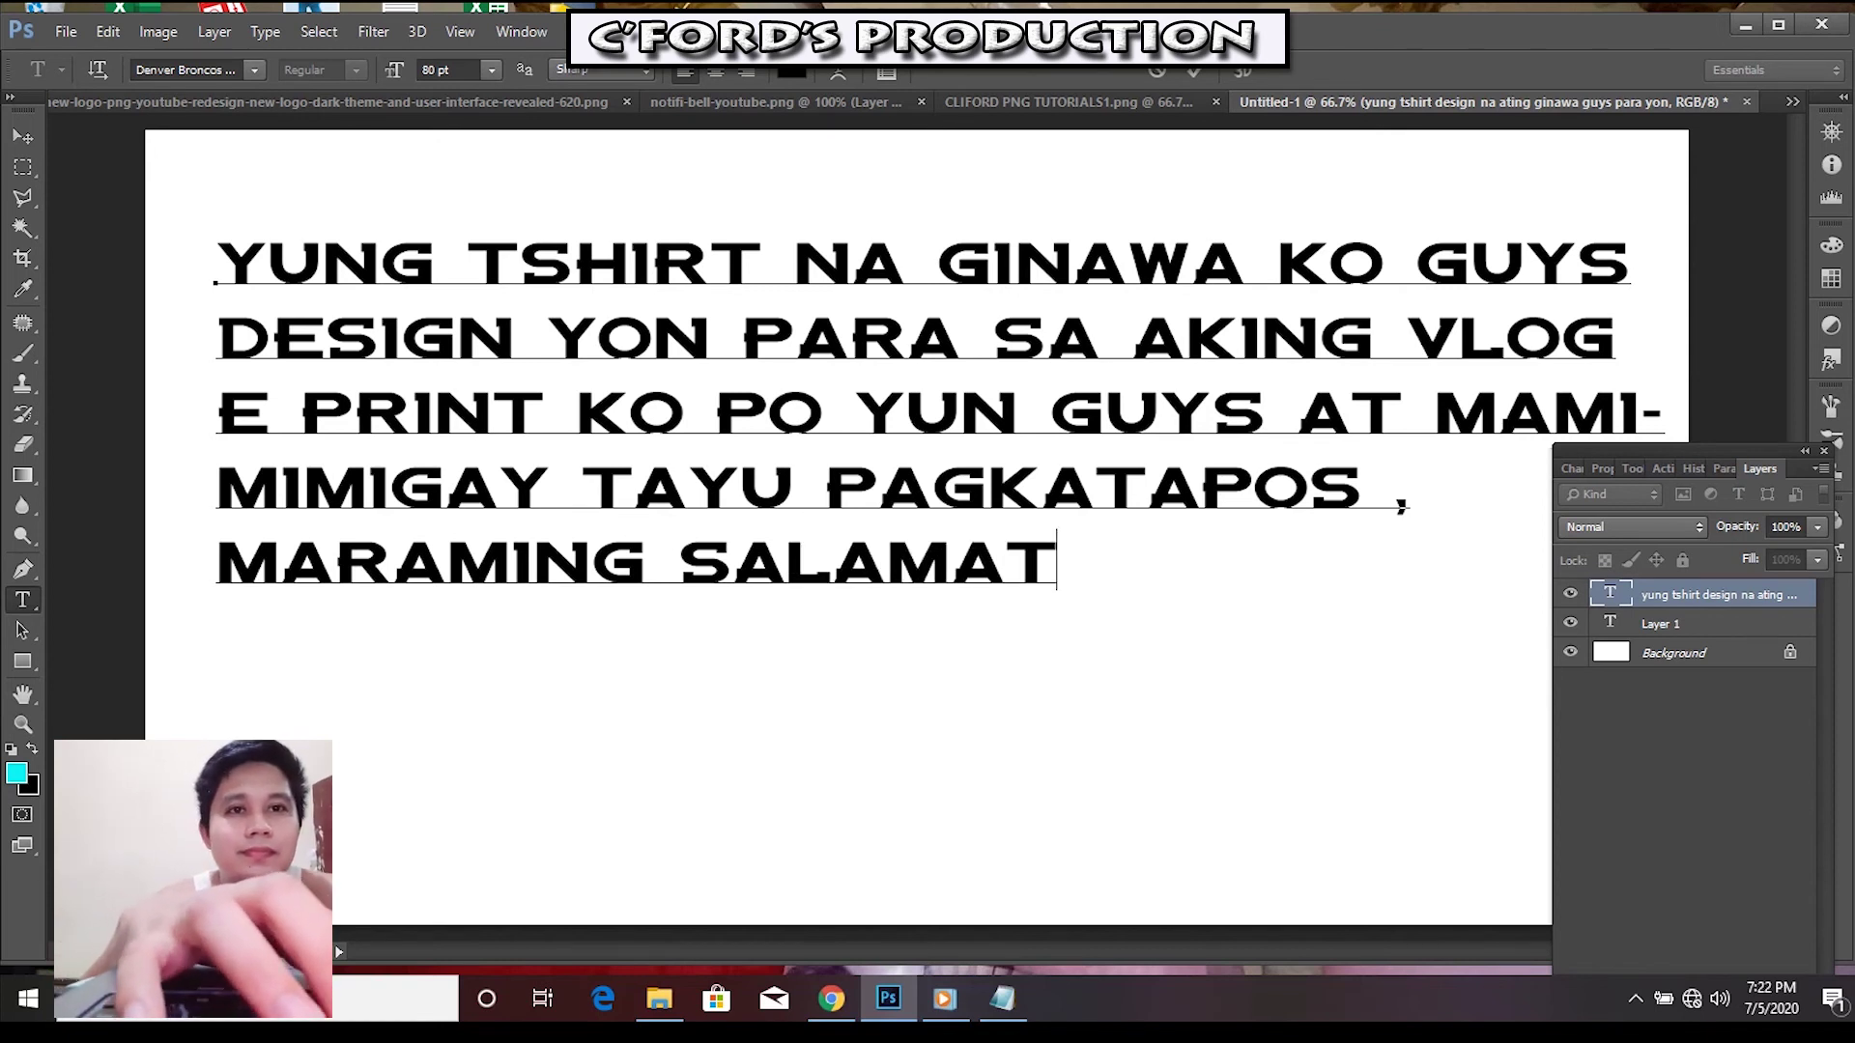
{"action": "type", "text": "s sa "}
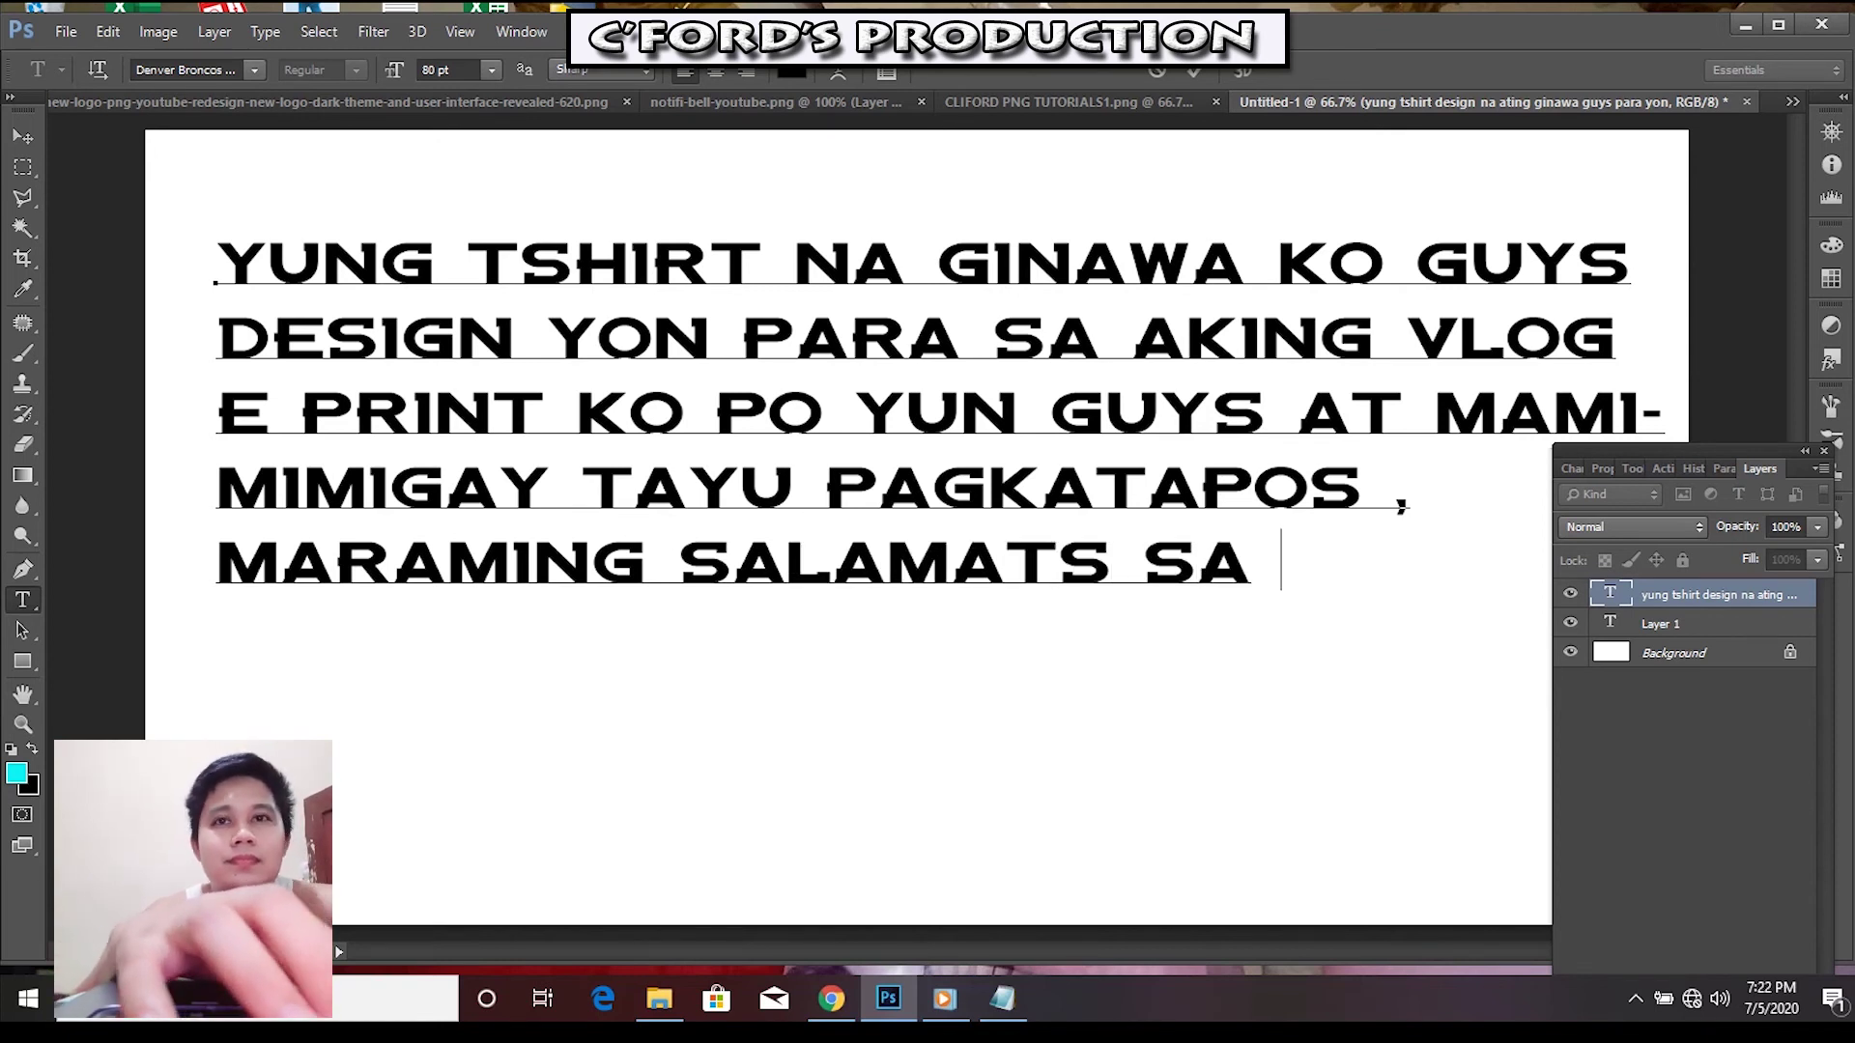
{"action": "type", "text": "ny"}
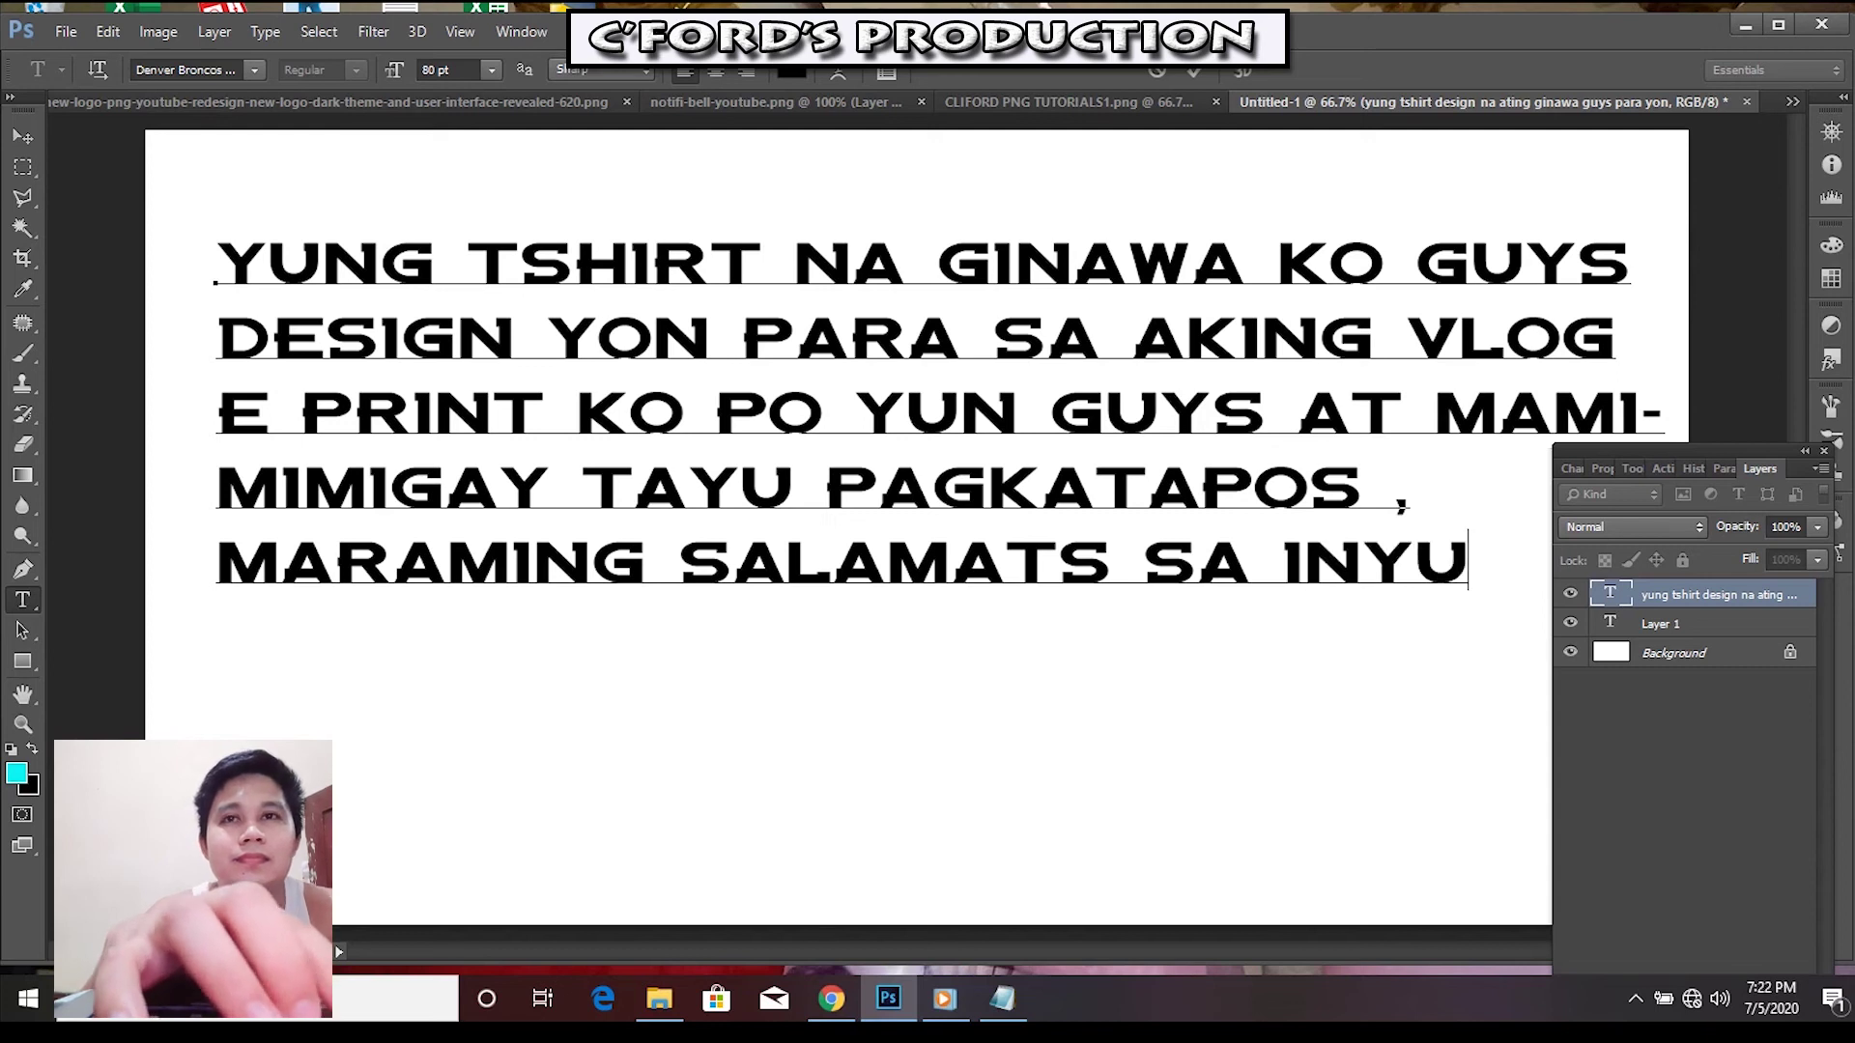
{"action": "type", "text": "n"}
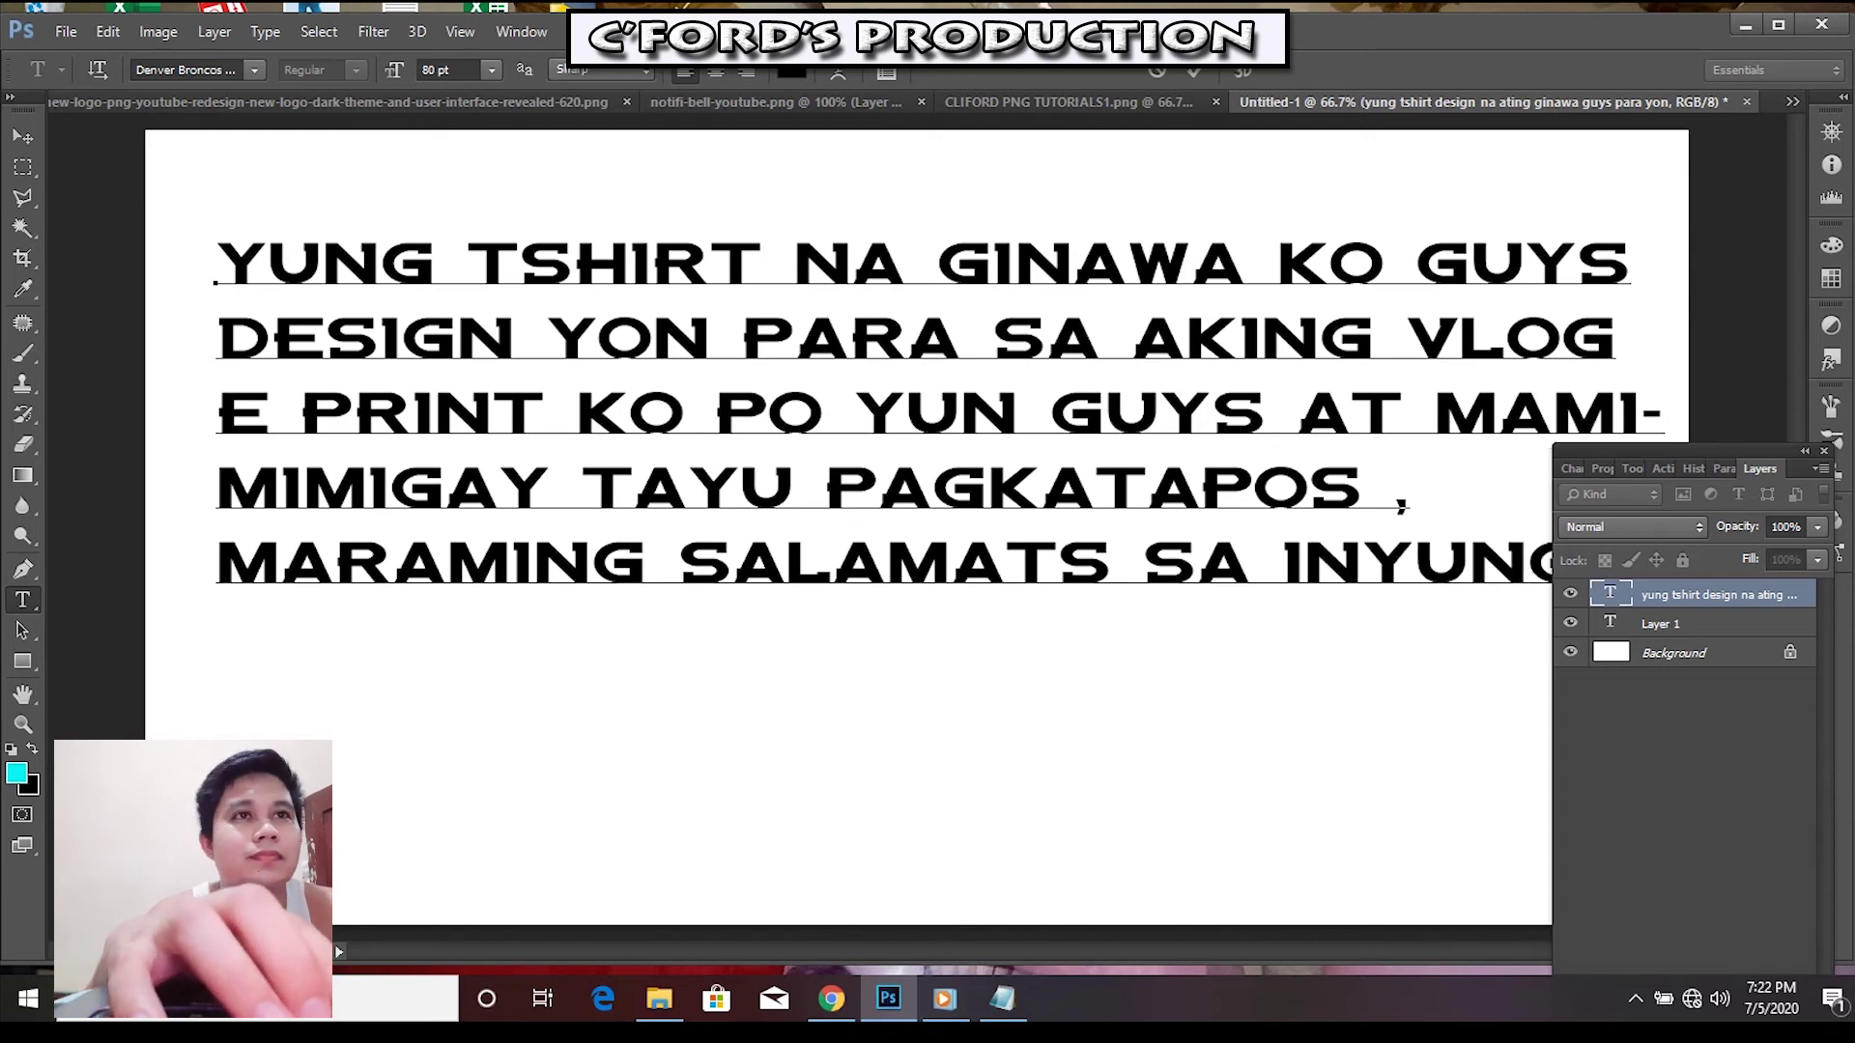
- Move the Layers panel aside and type the last line 'PAGSUPPORTA SA AKING CHANNEL'
{"action": "left_click_drag", "start_coordinate": [1643, 451], "coordinate": [1774, 600]}
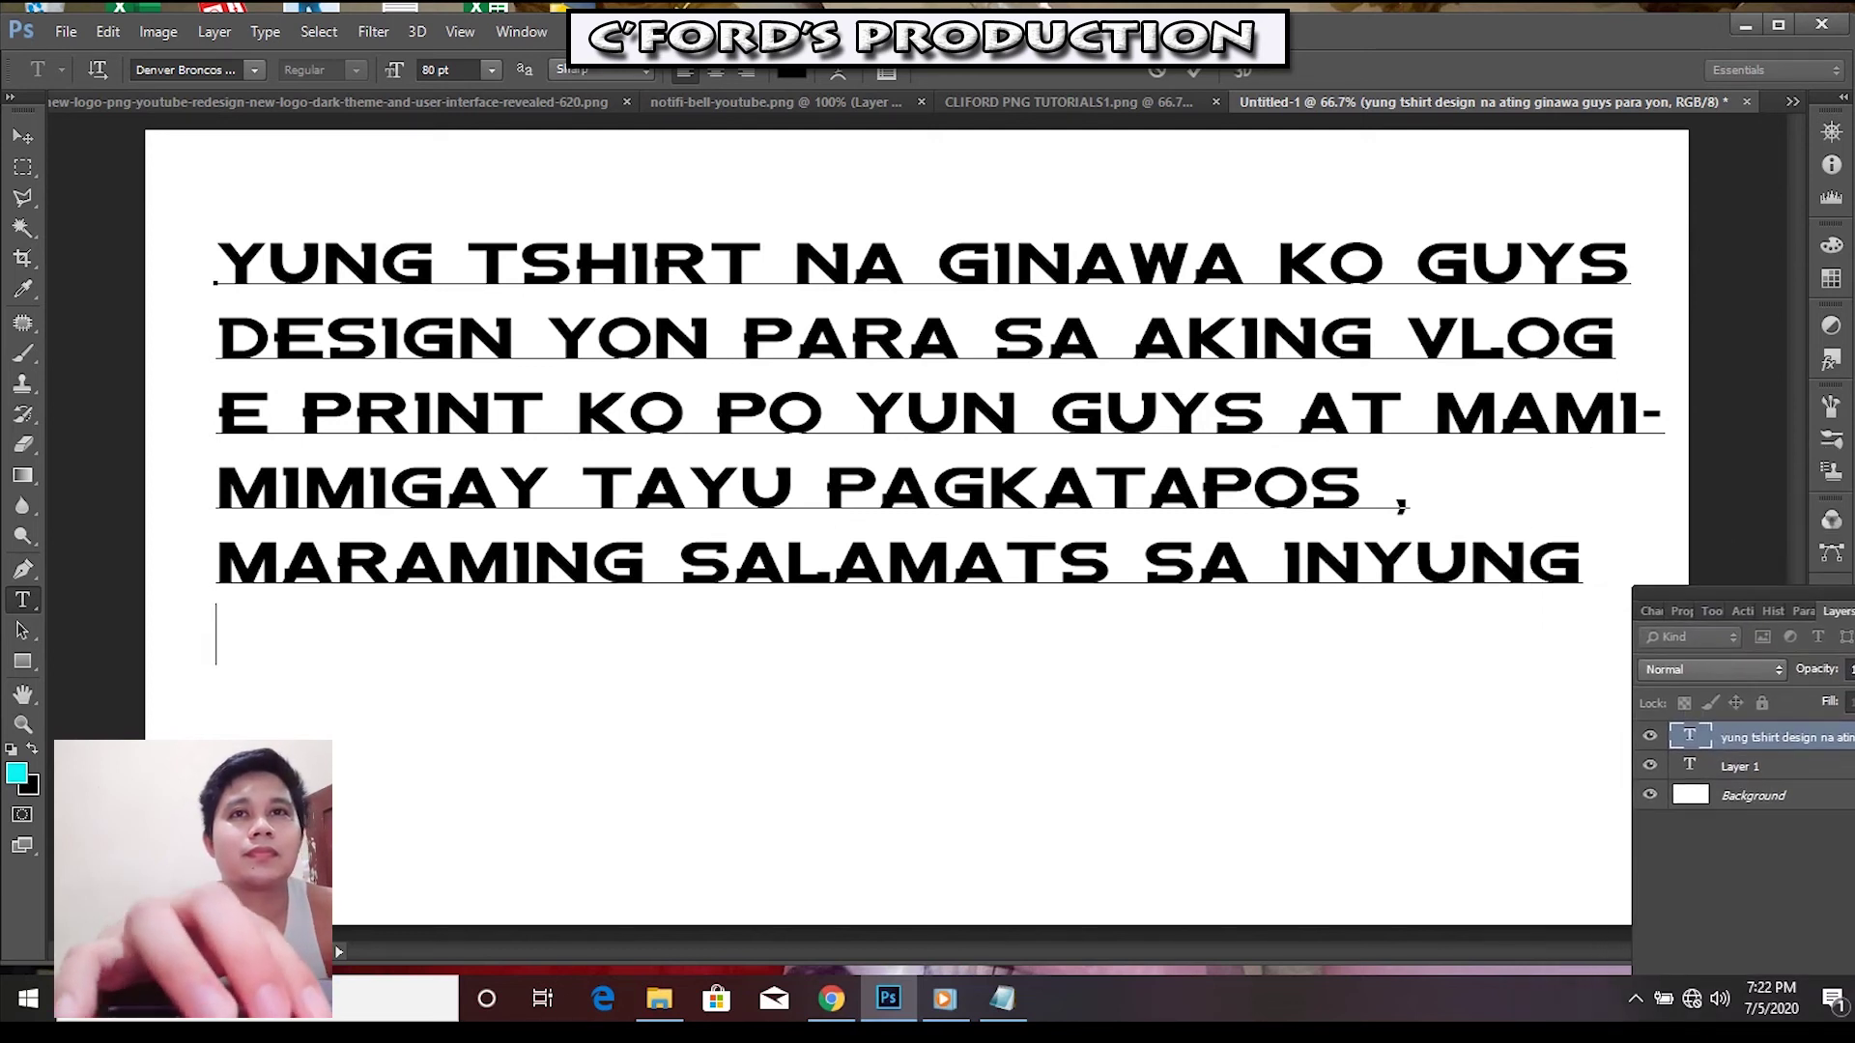
{"action": "type", "text": "p"}
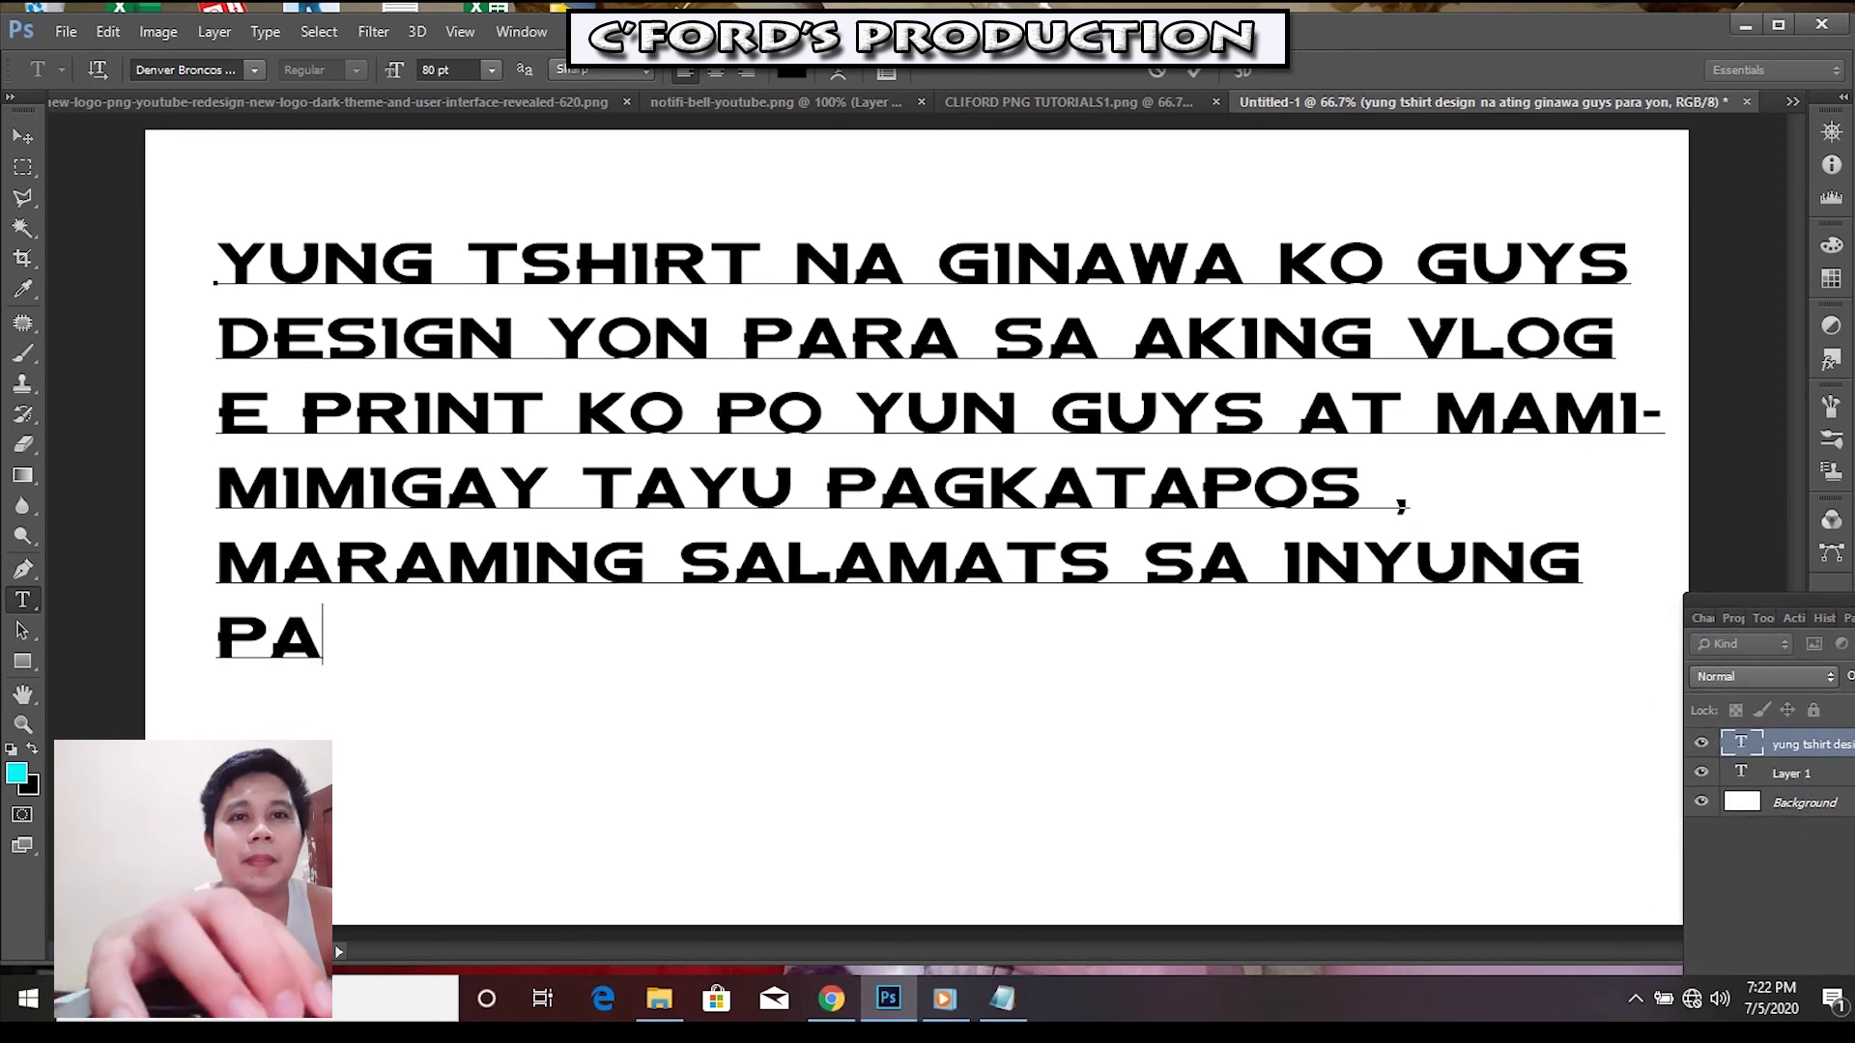
{"action": "type", "text": "gu"}
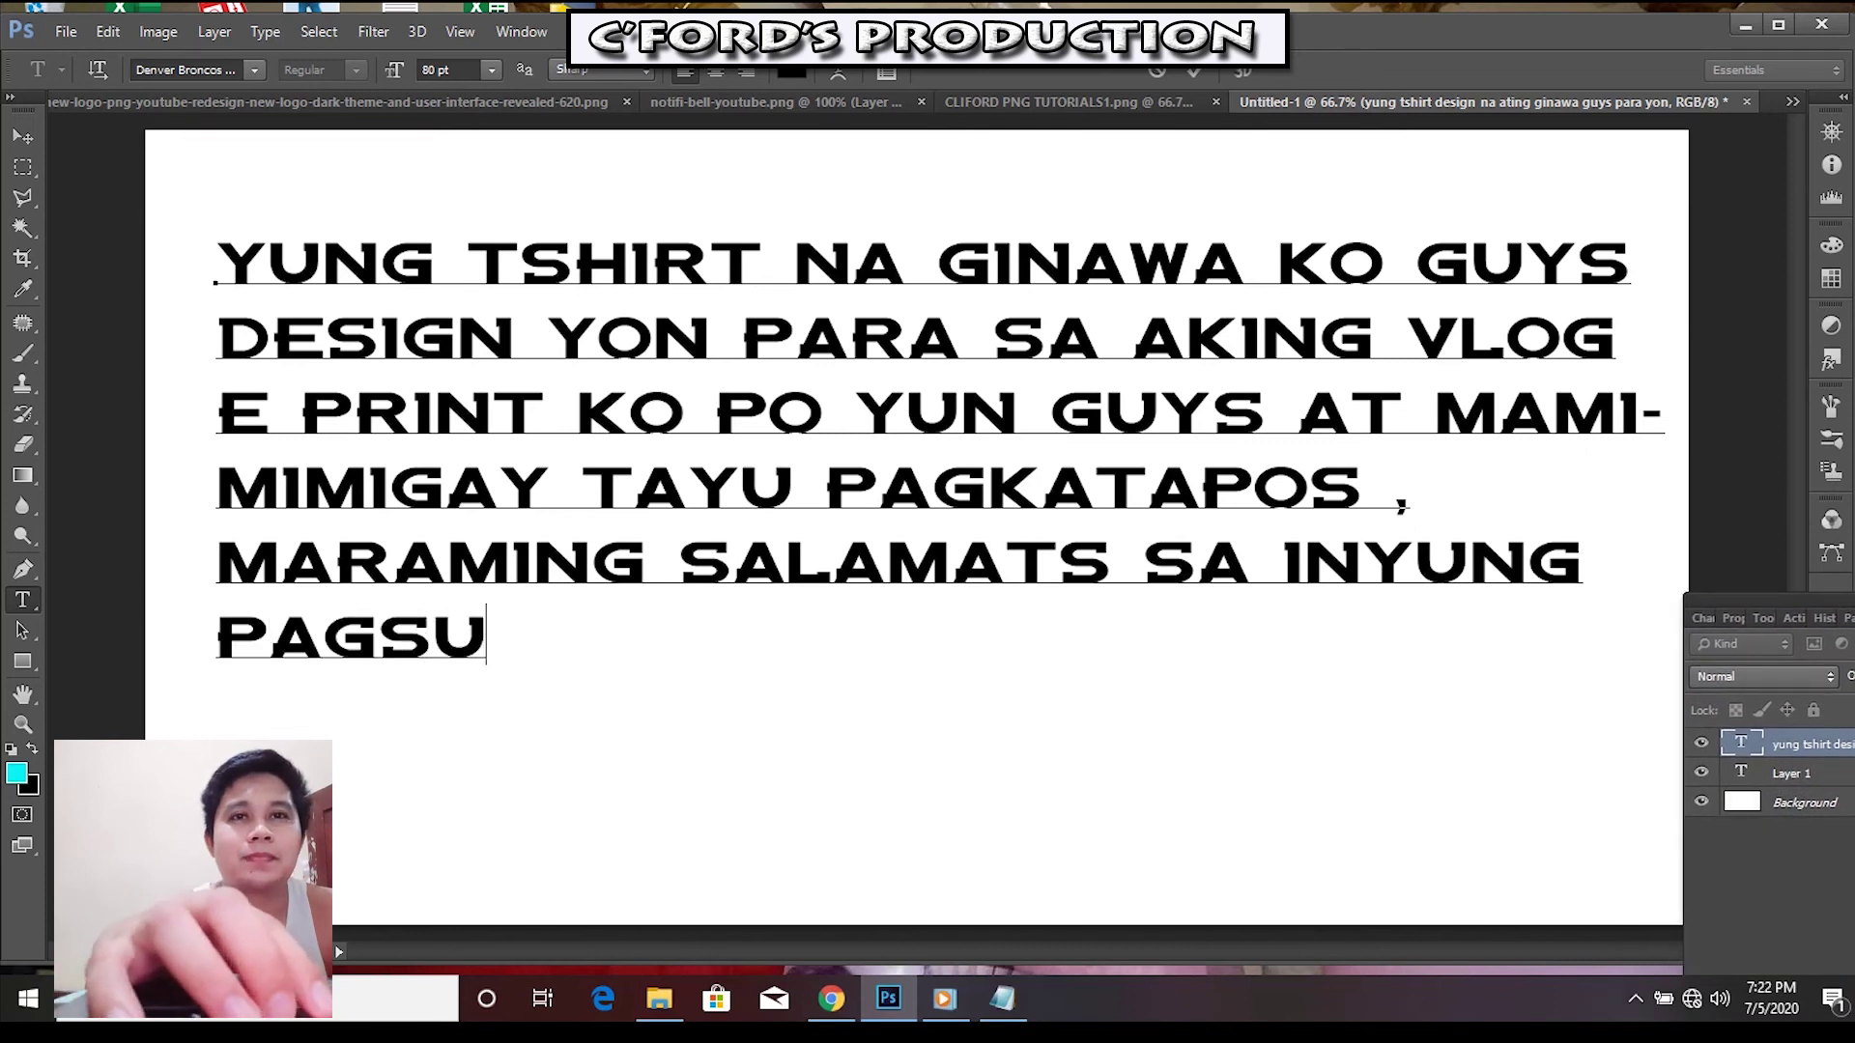
{"action": "type", "text": "b"}
{"action": "key", "text": "BackSpace"}
{"action": "type", "text": "pora"}
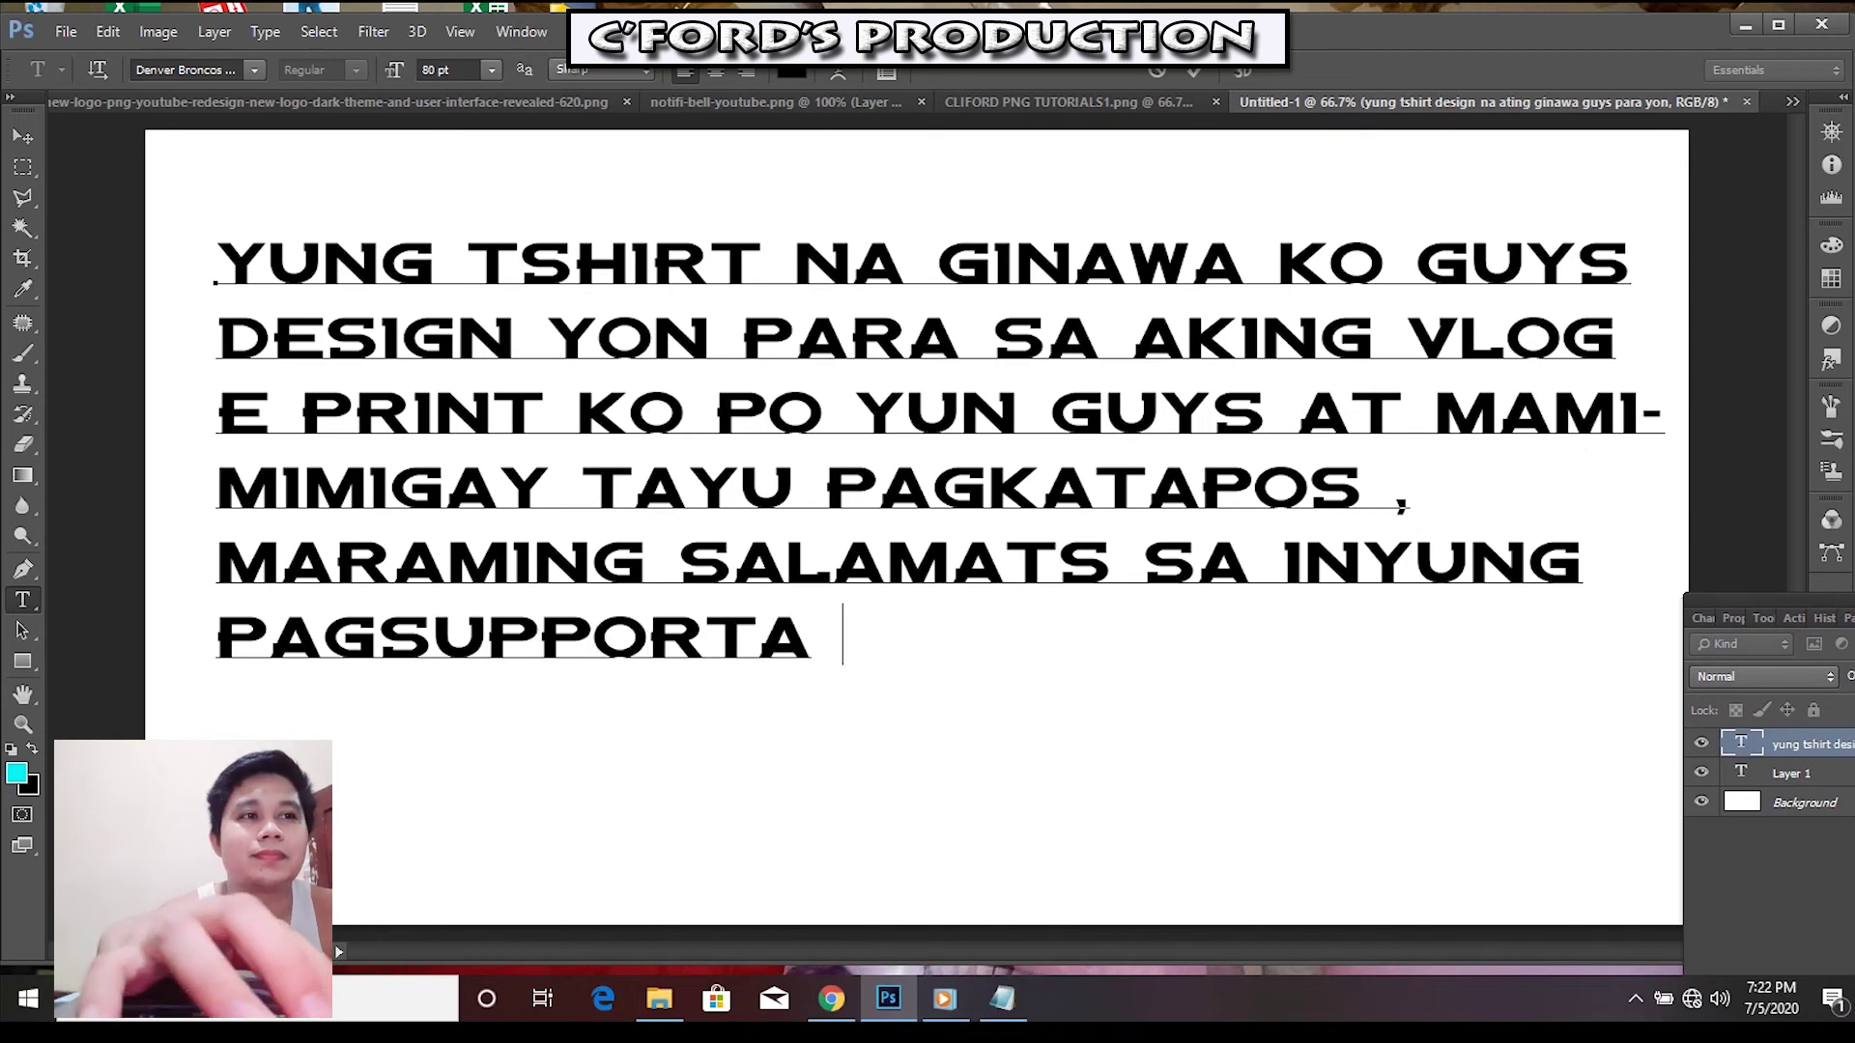
{"action": "type", "text": " SA A KING "}
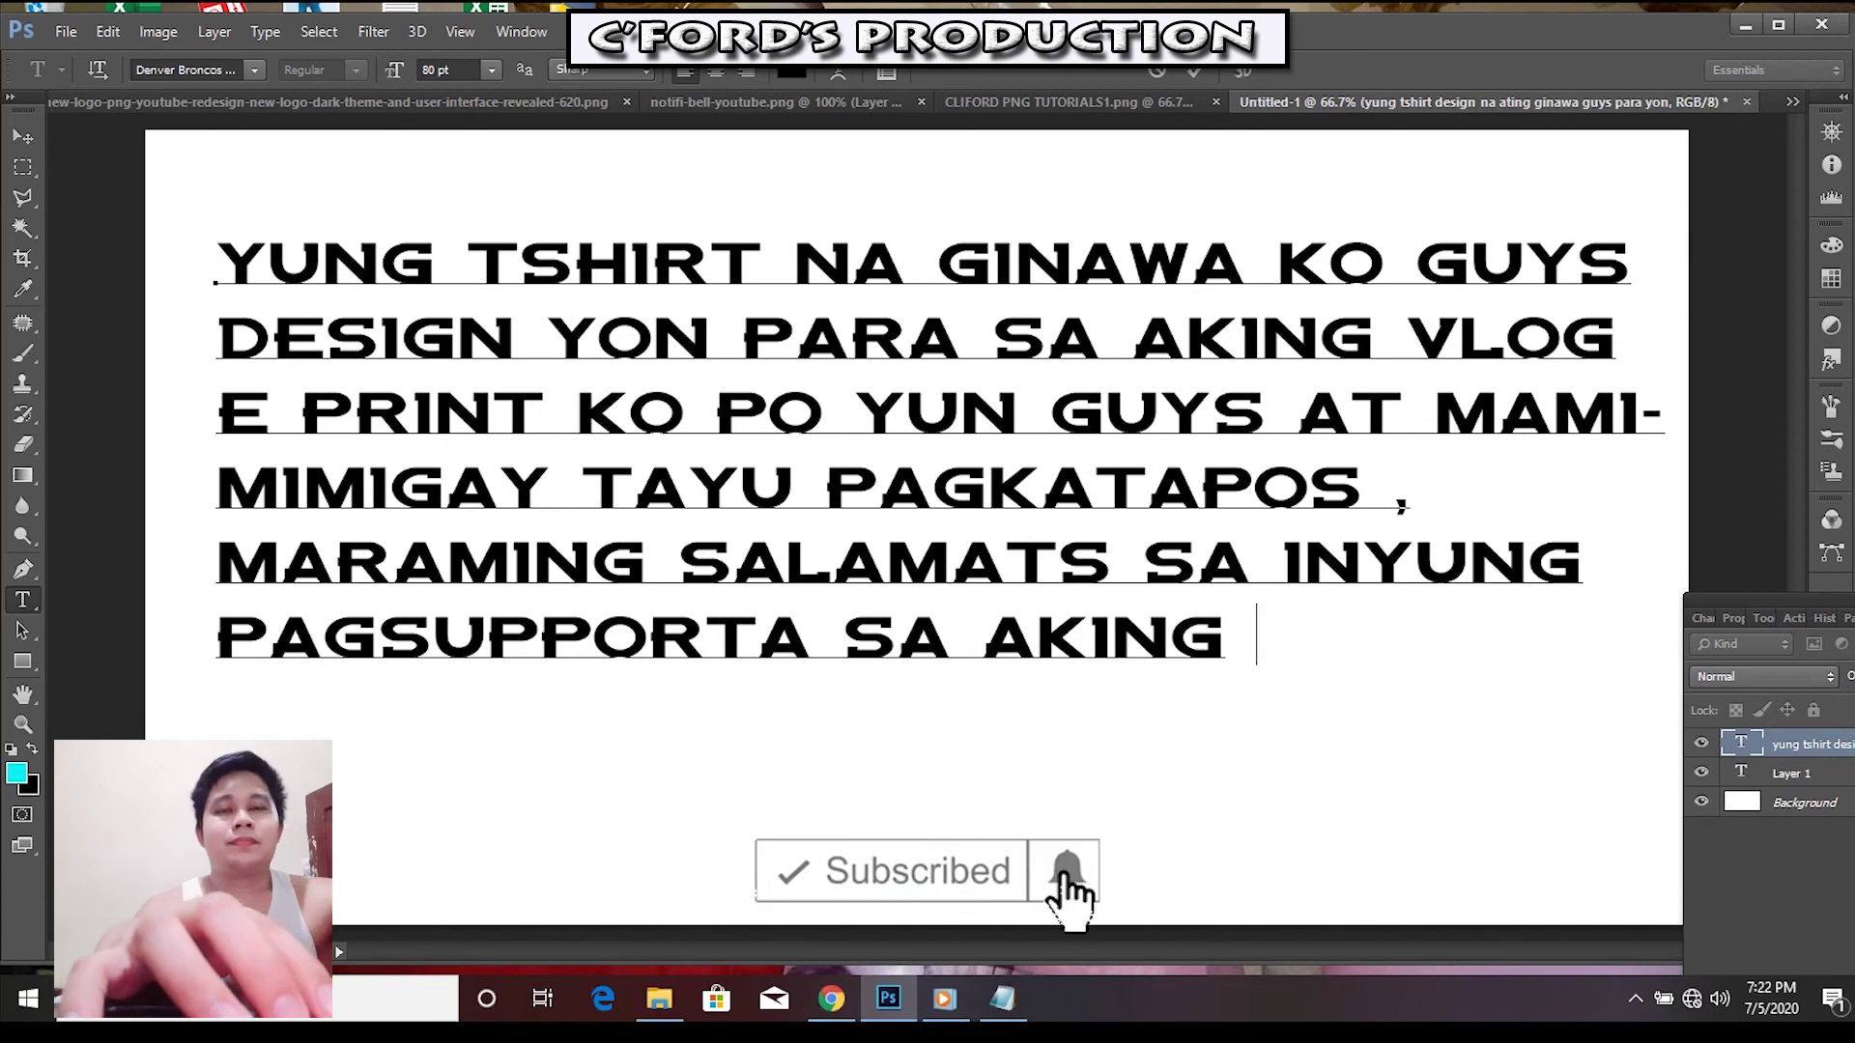
{"action": "type", "text": "CHAN"}
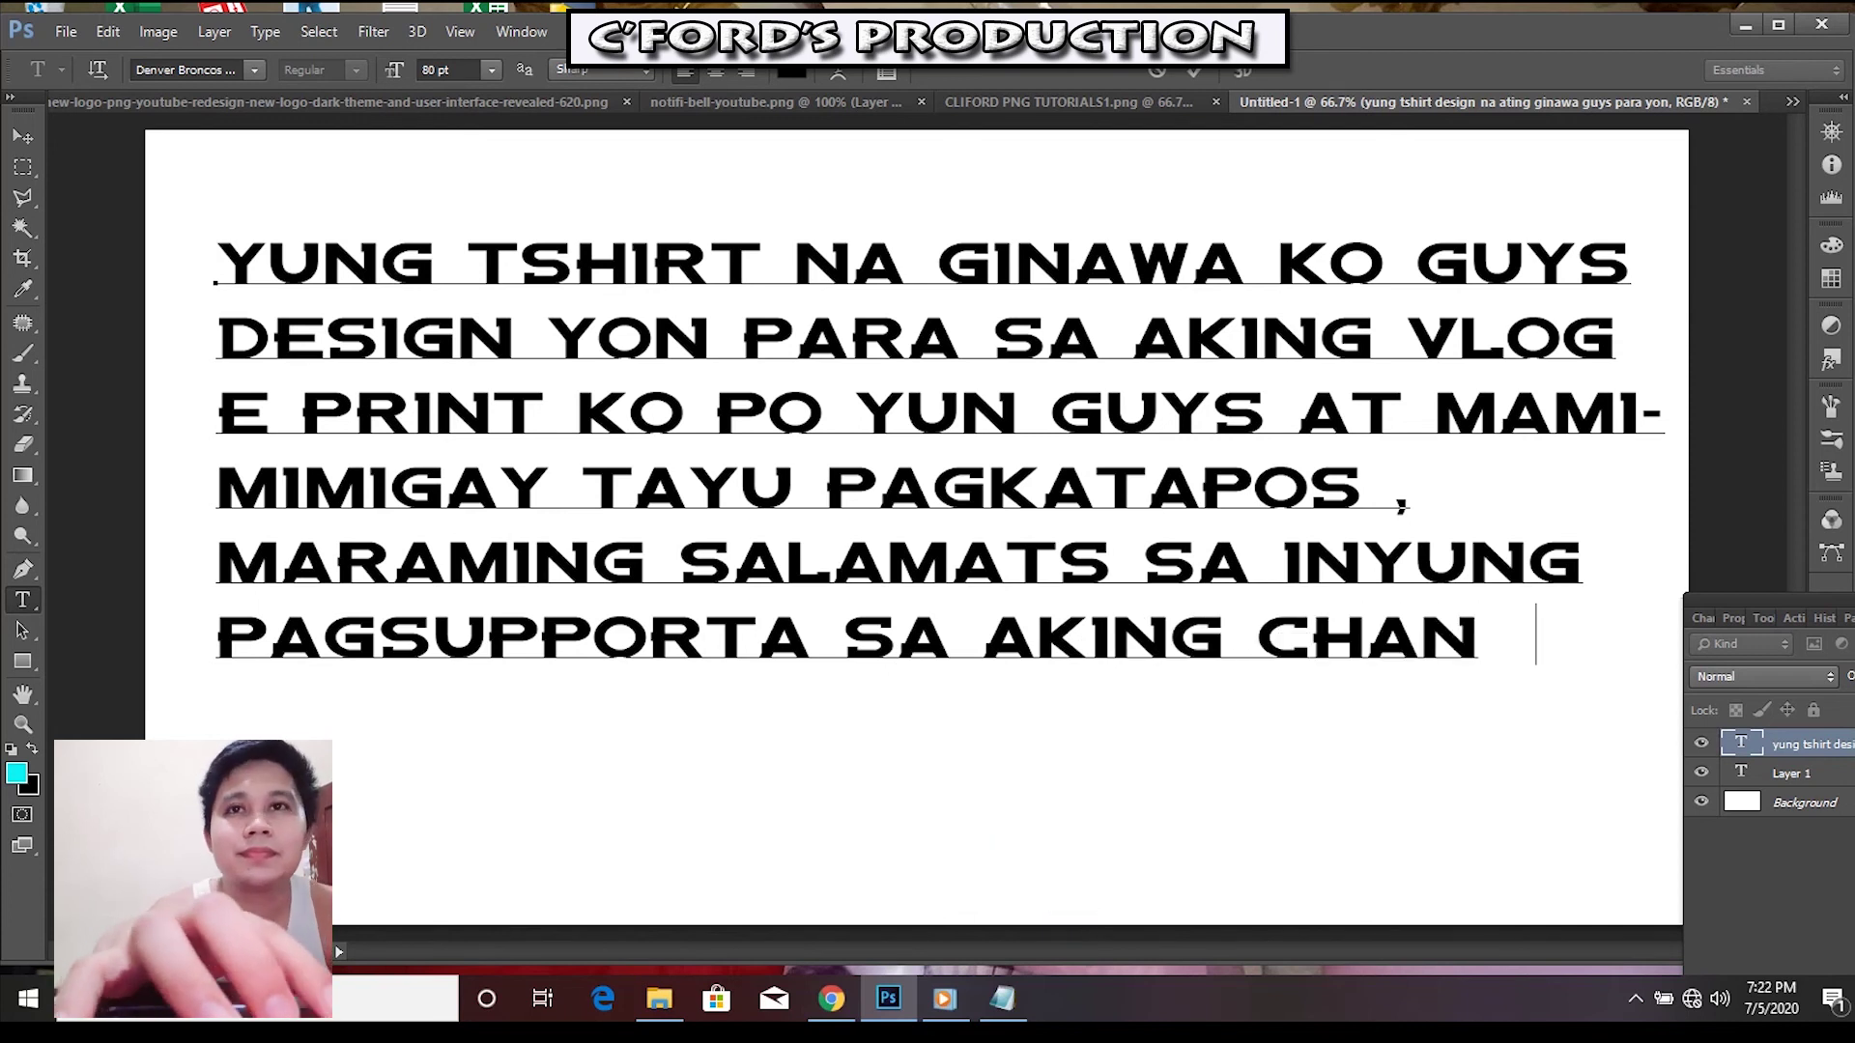
{"action": "type", "text": "NE"}
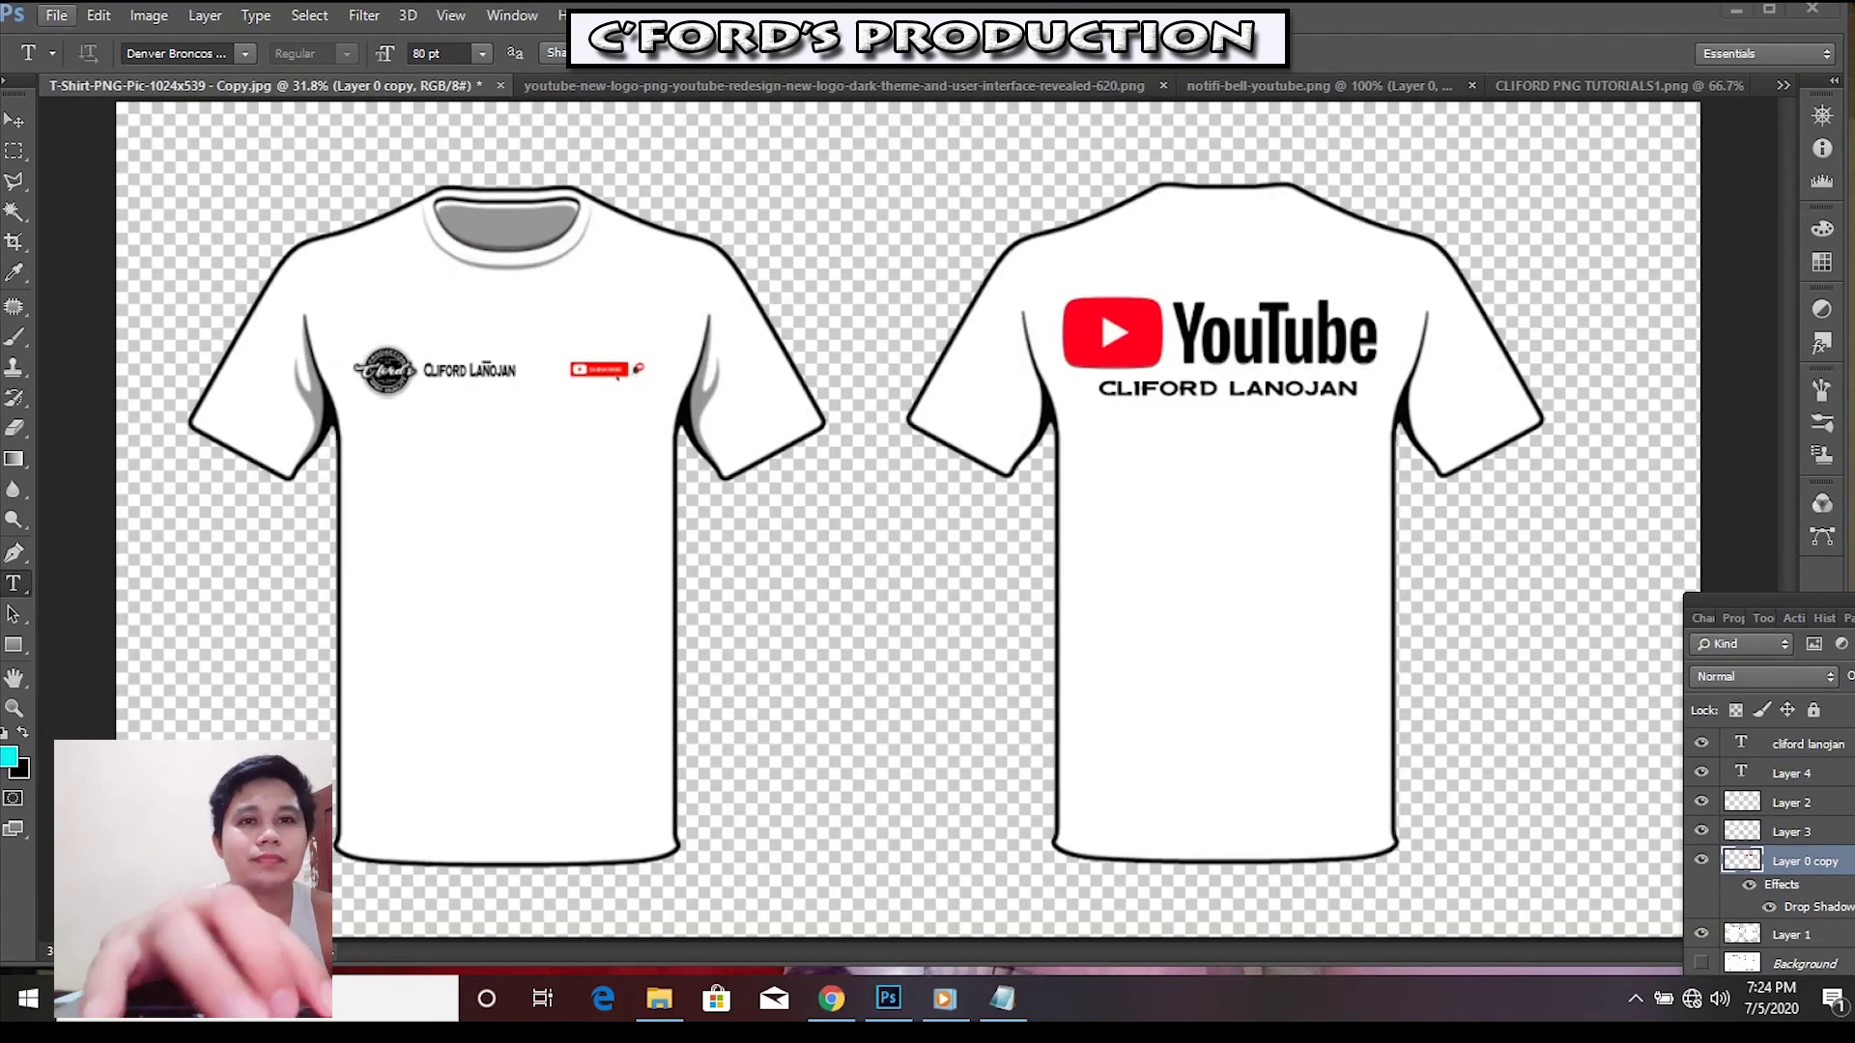
- Save the mockup as a layered PSD named 'cliford tshirt vlog' with maximized compatibility
{"action": "left_click", "coordinate": [56, 15]}
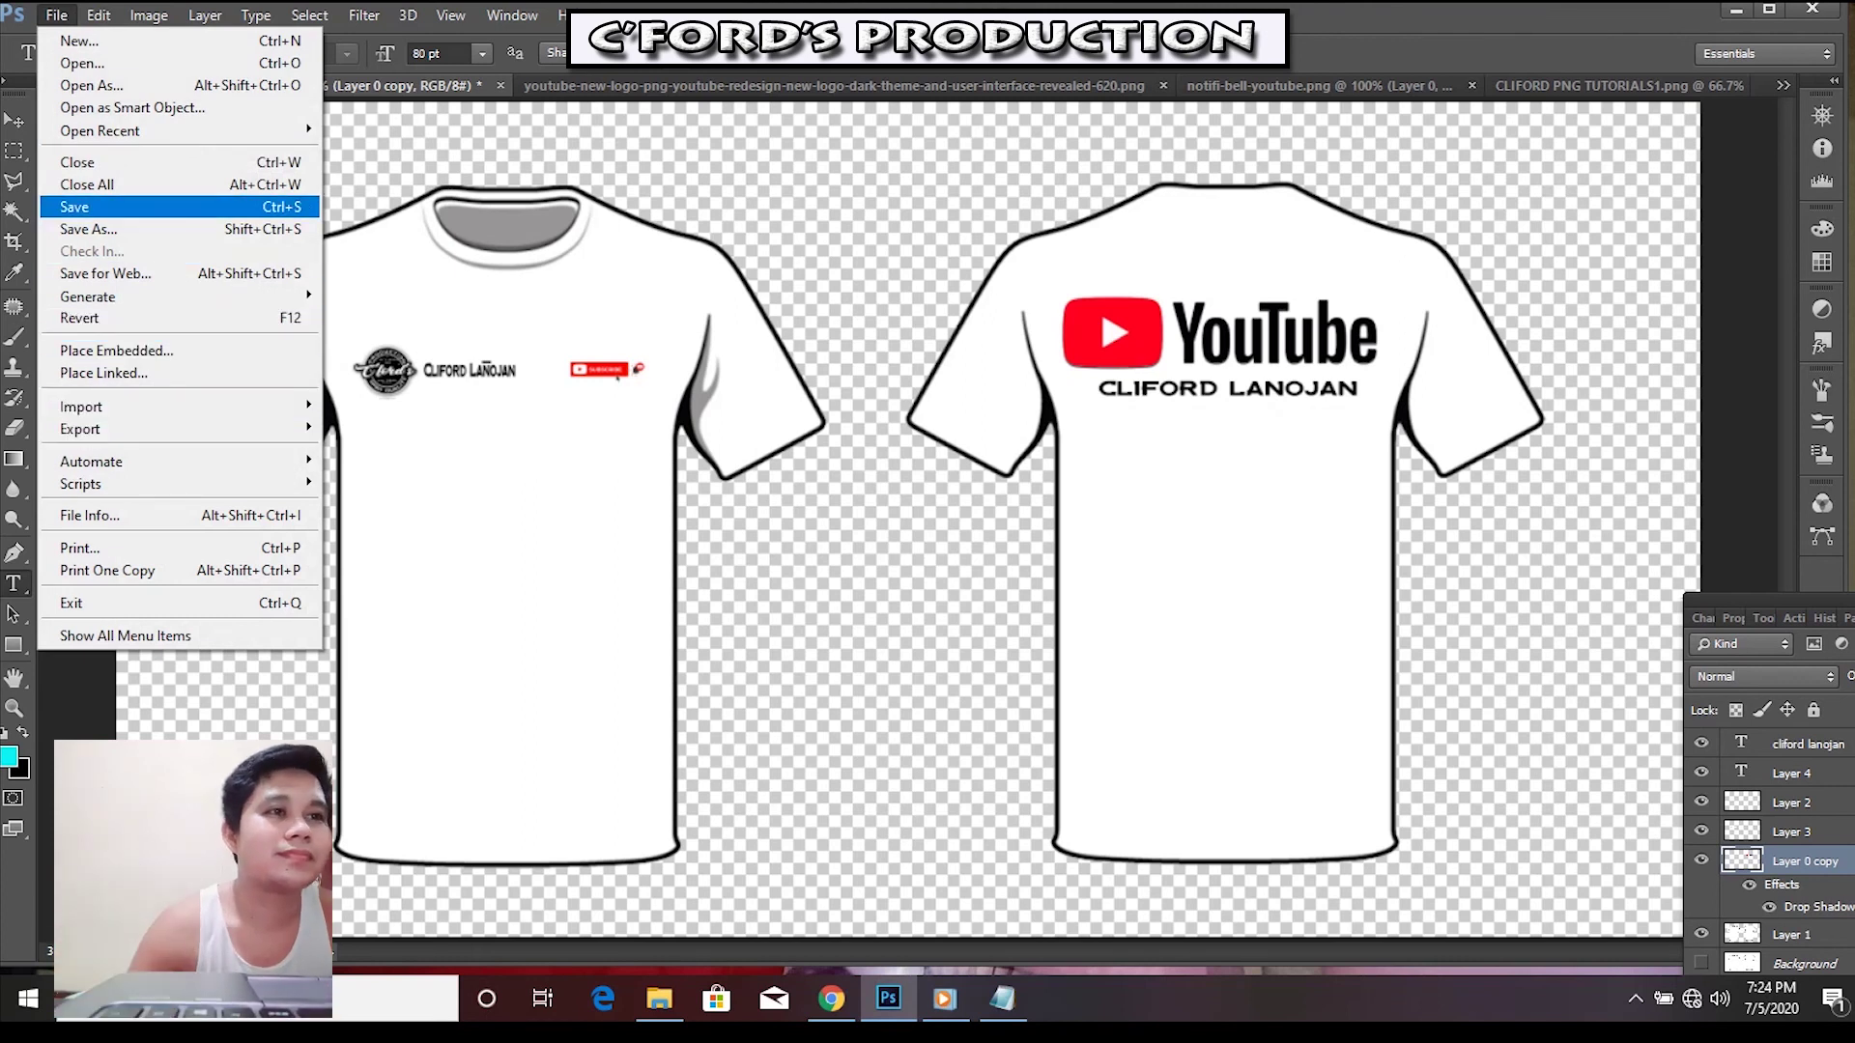
{"action": "left_click", "coordinate": [96, 206]}
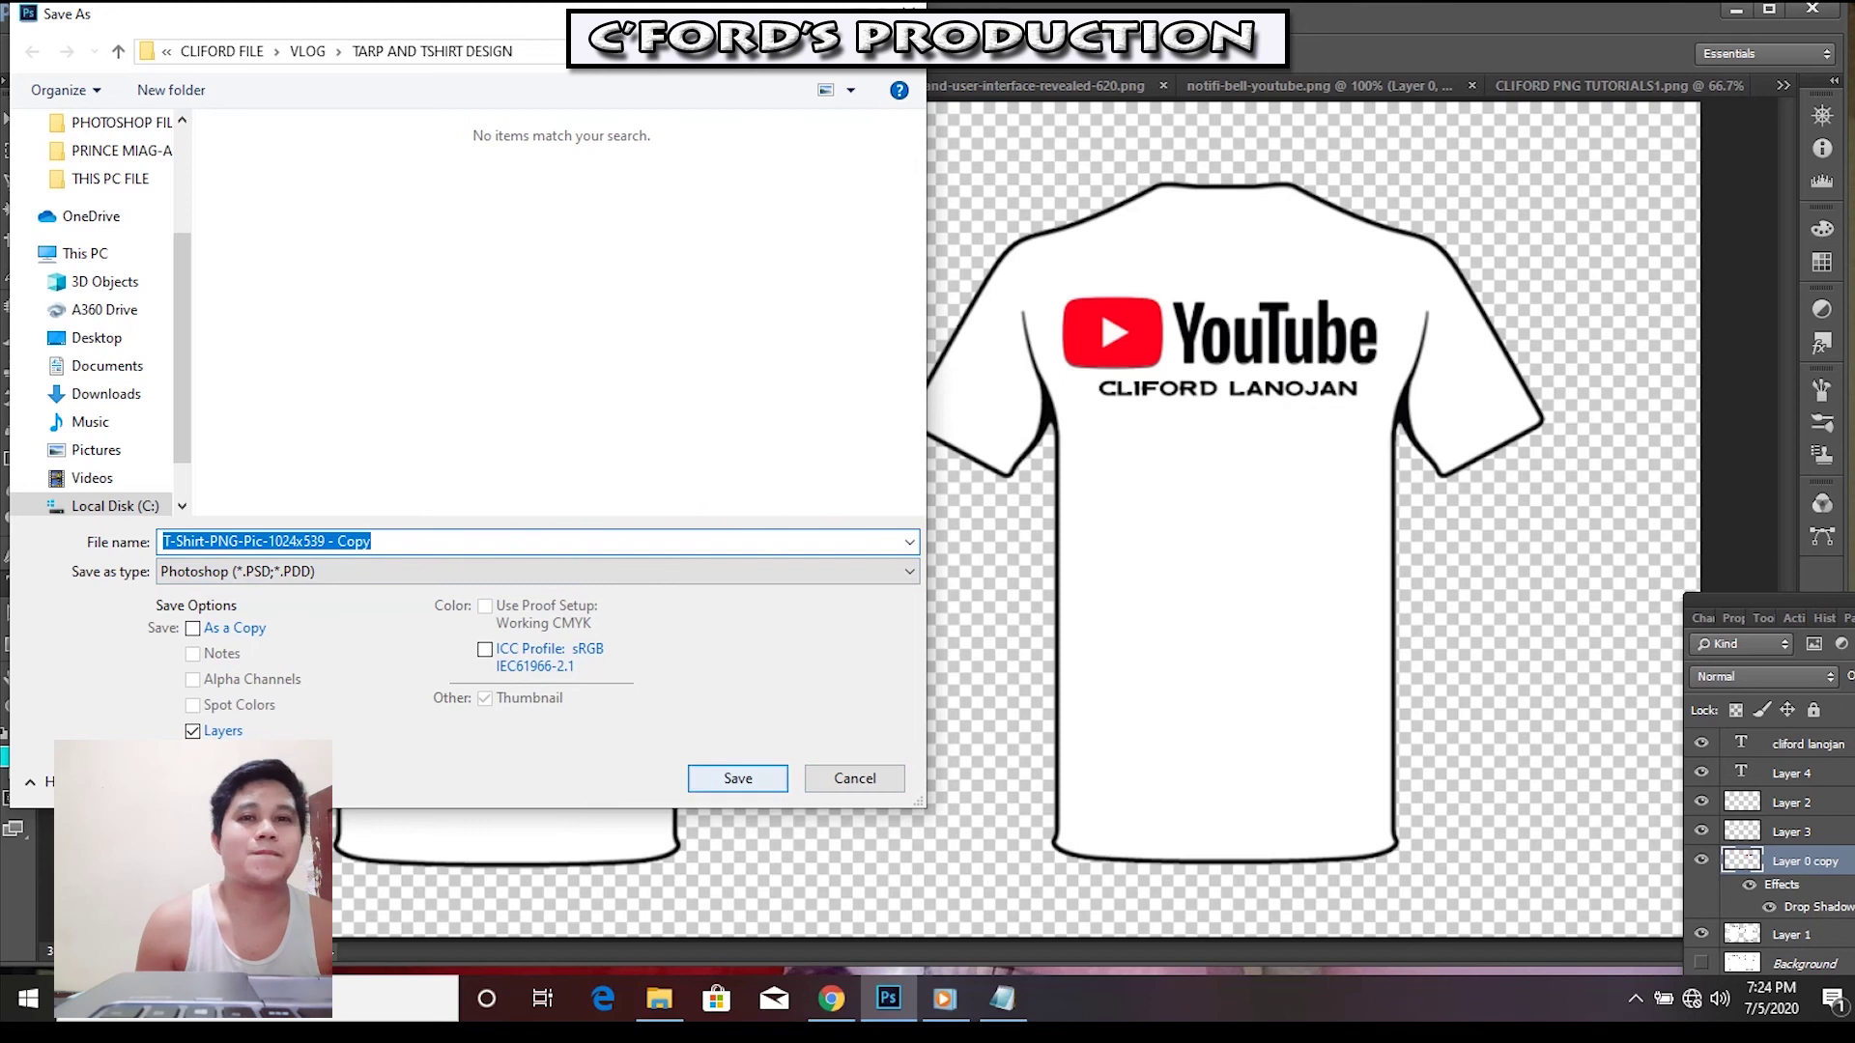
{"action": "type", "text": "cliford tshirt vlog"}
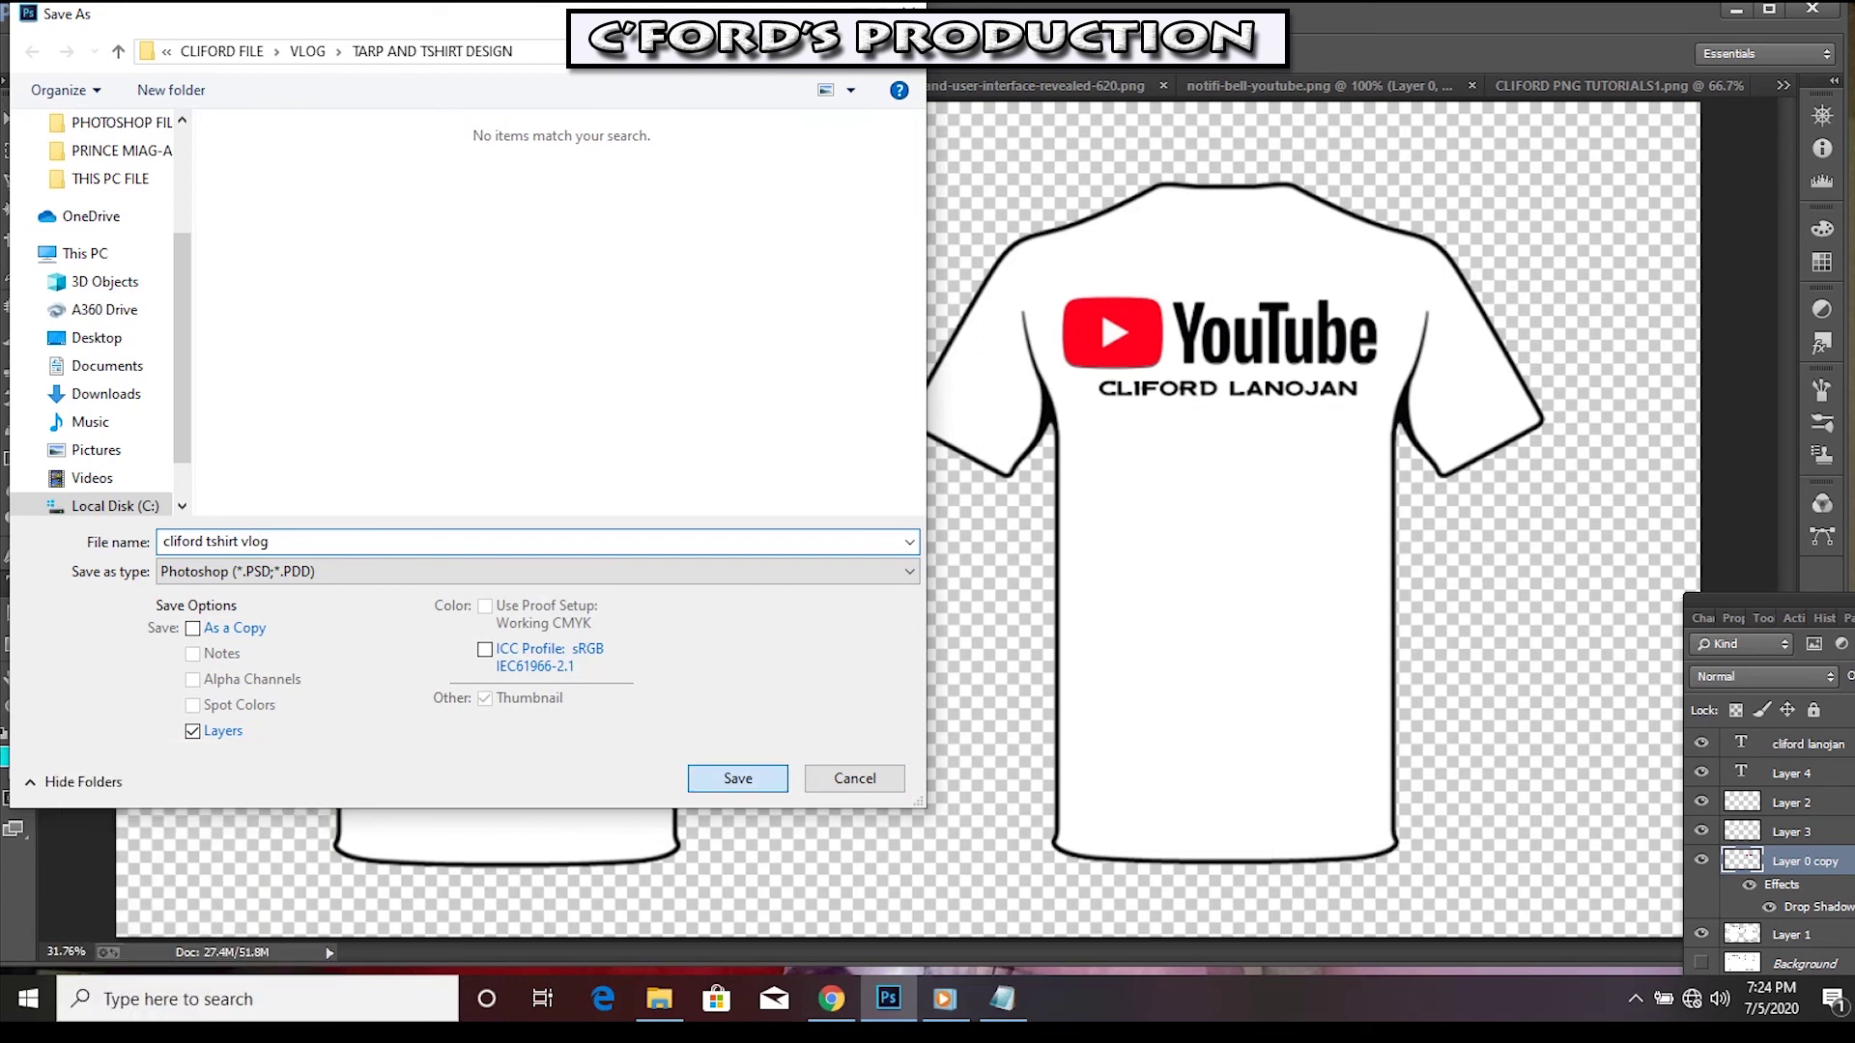
{"action": "key", "text": "Return"}
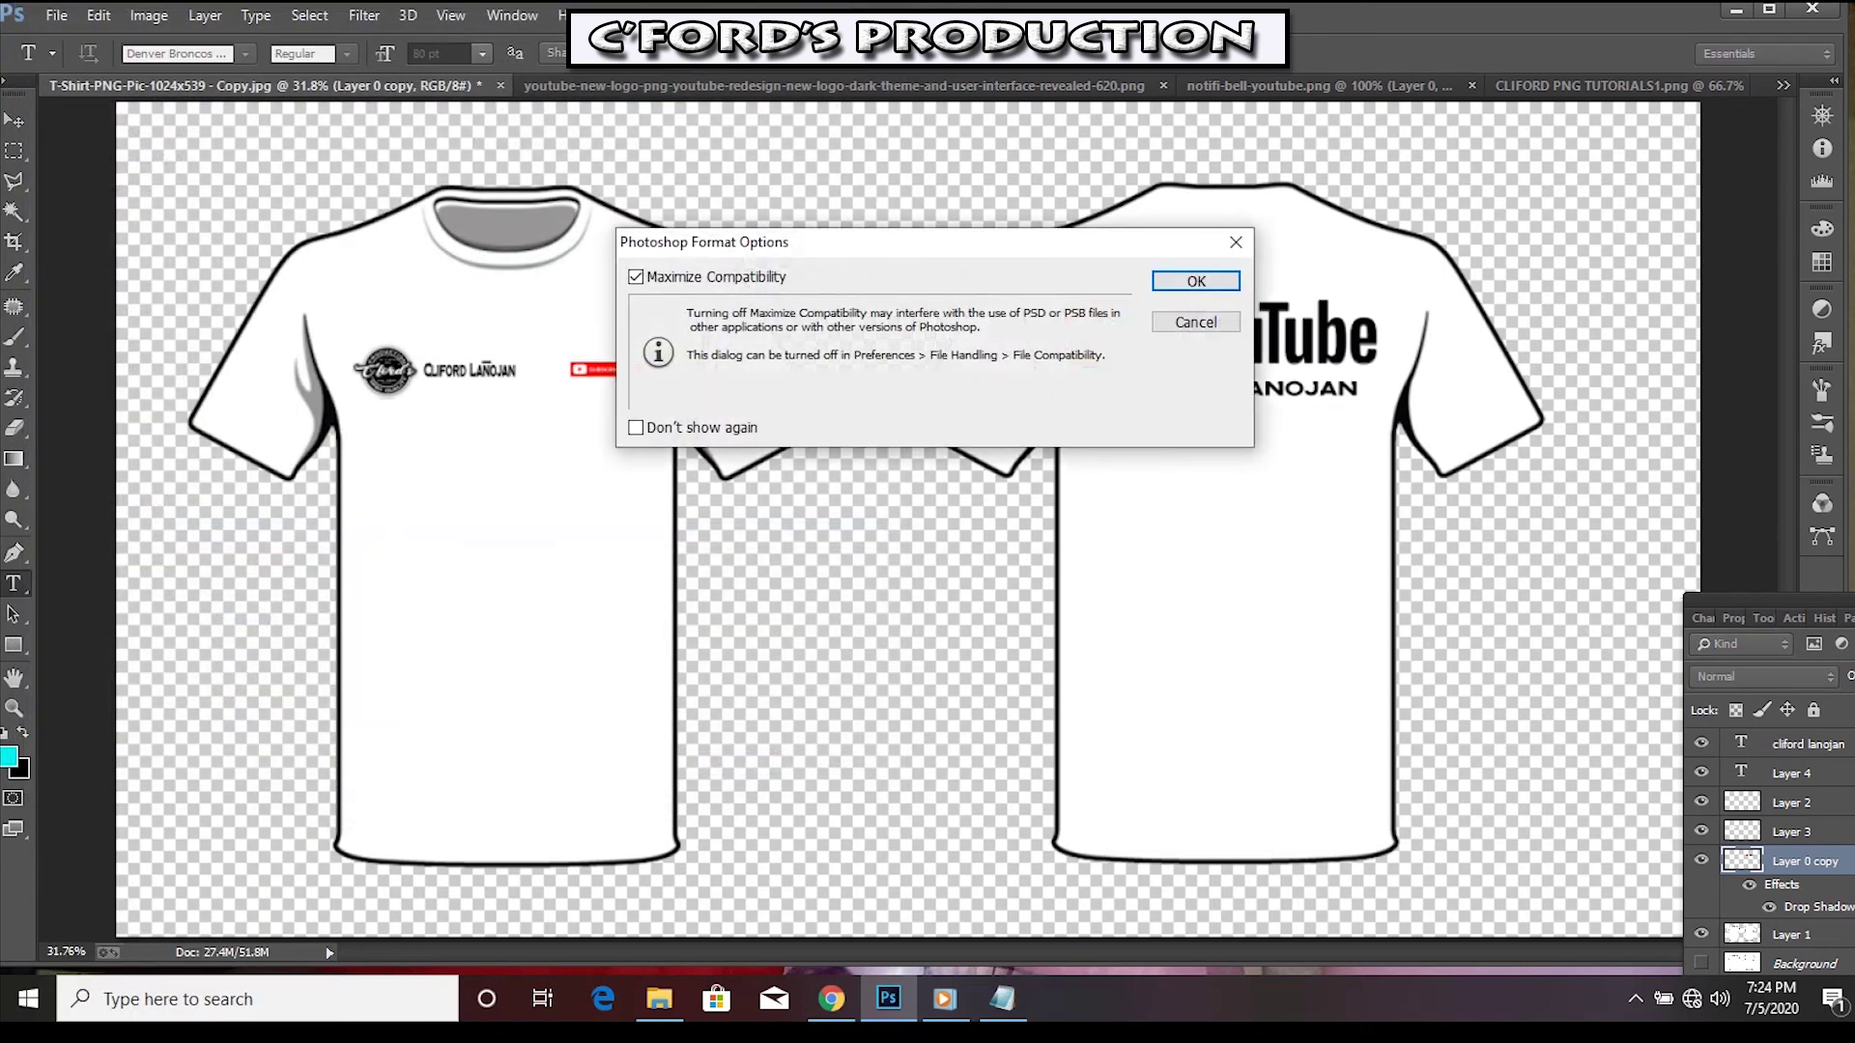
{"action": "key", "text": "Return"}
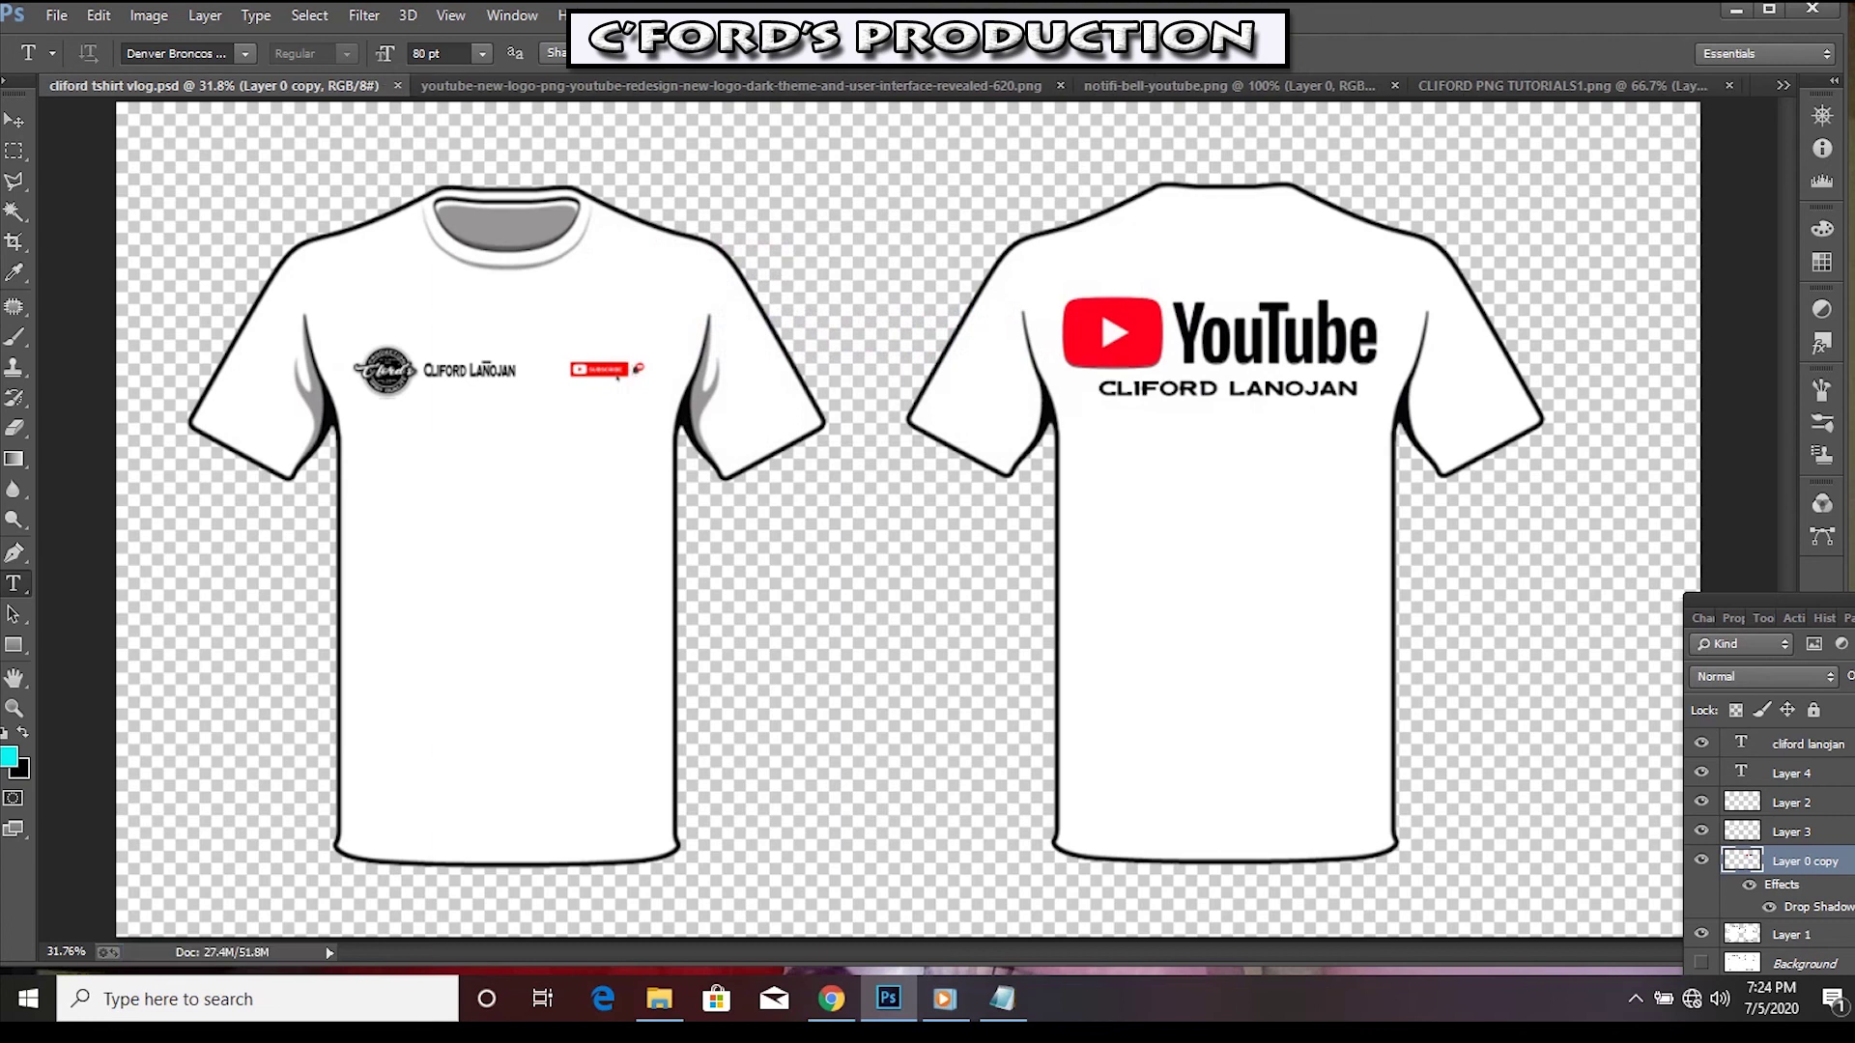
{"action": "left_click", "coordinate": [57, 15]}
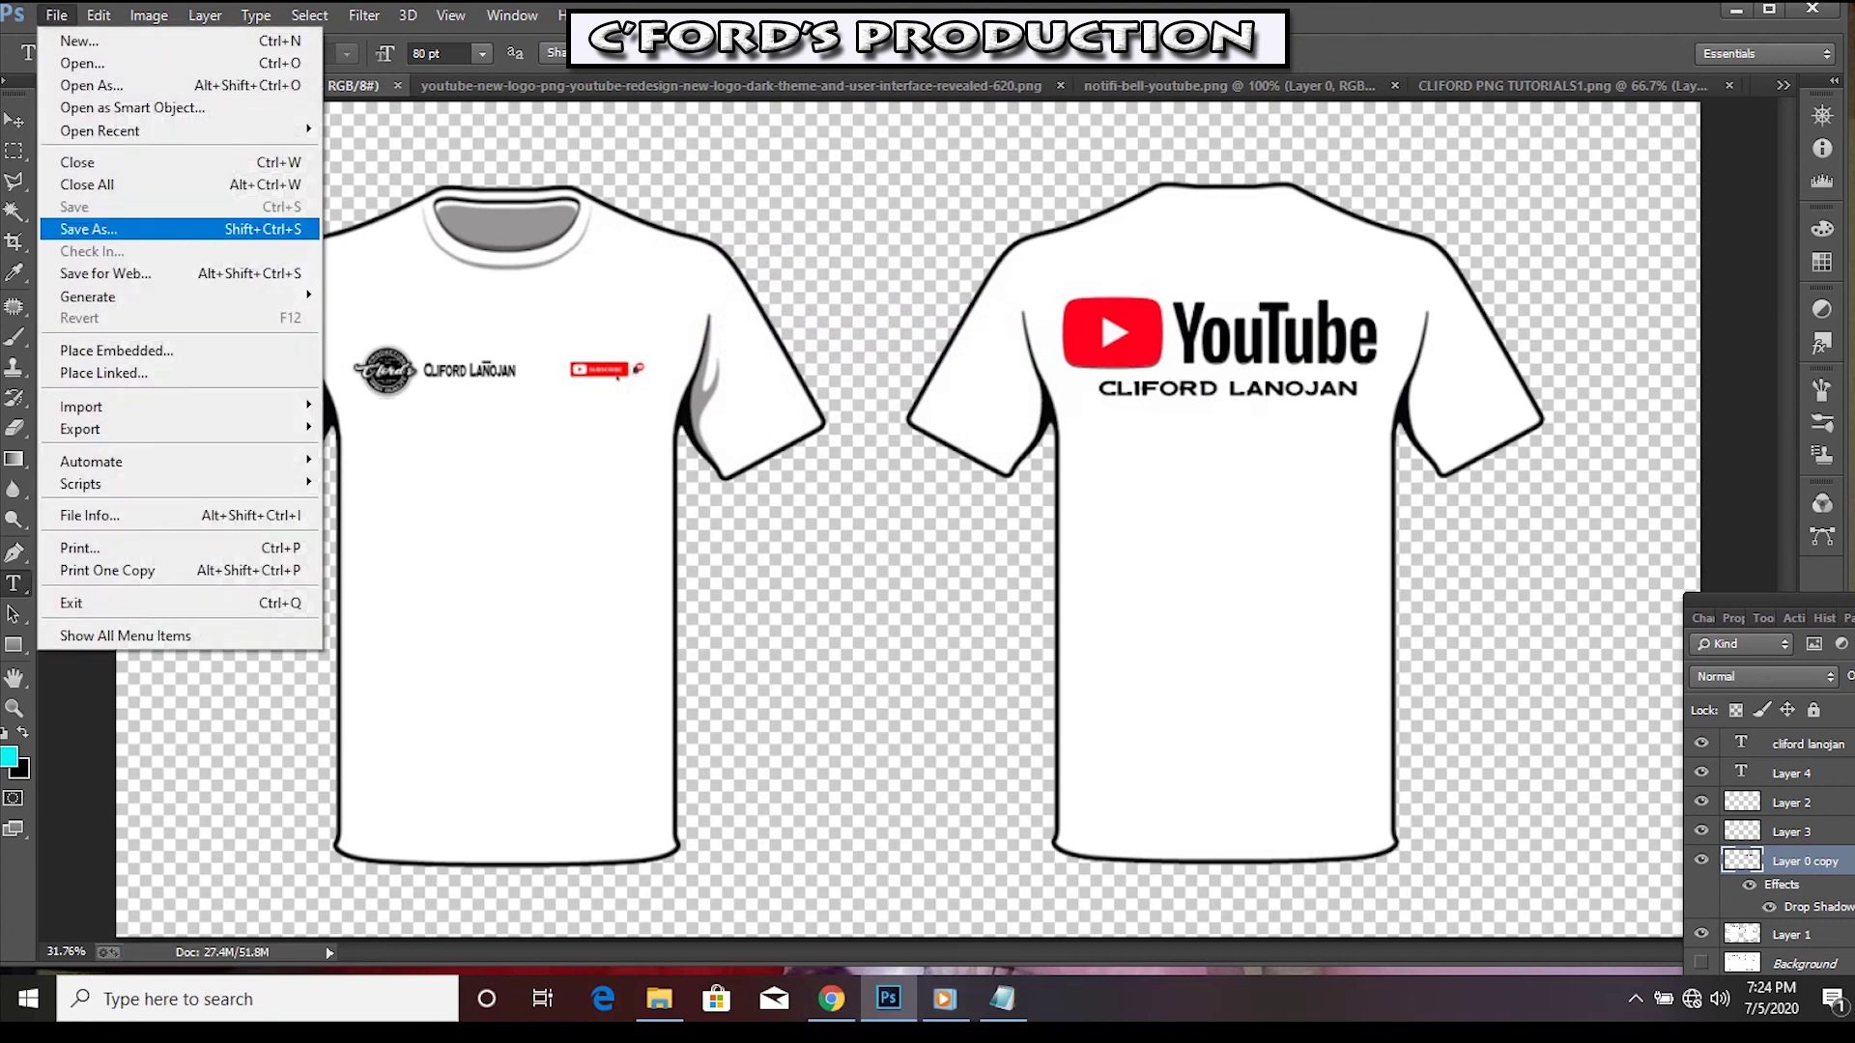
- Save a PNG copy named 'cliford tshirt vlog', accepting the default PNG options
{"action": "left_click", "coordinate": [87, 229]}
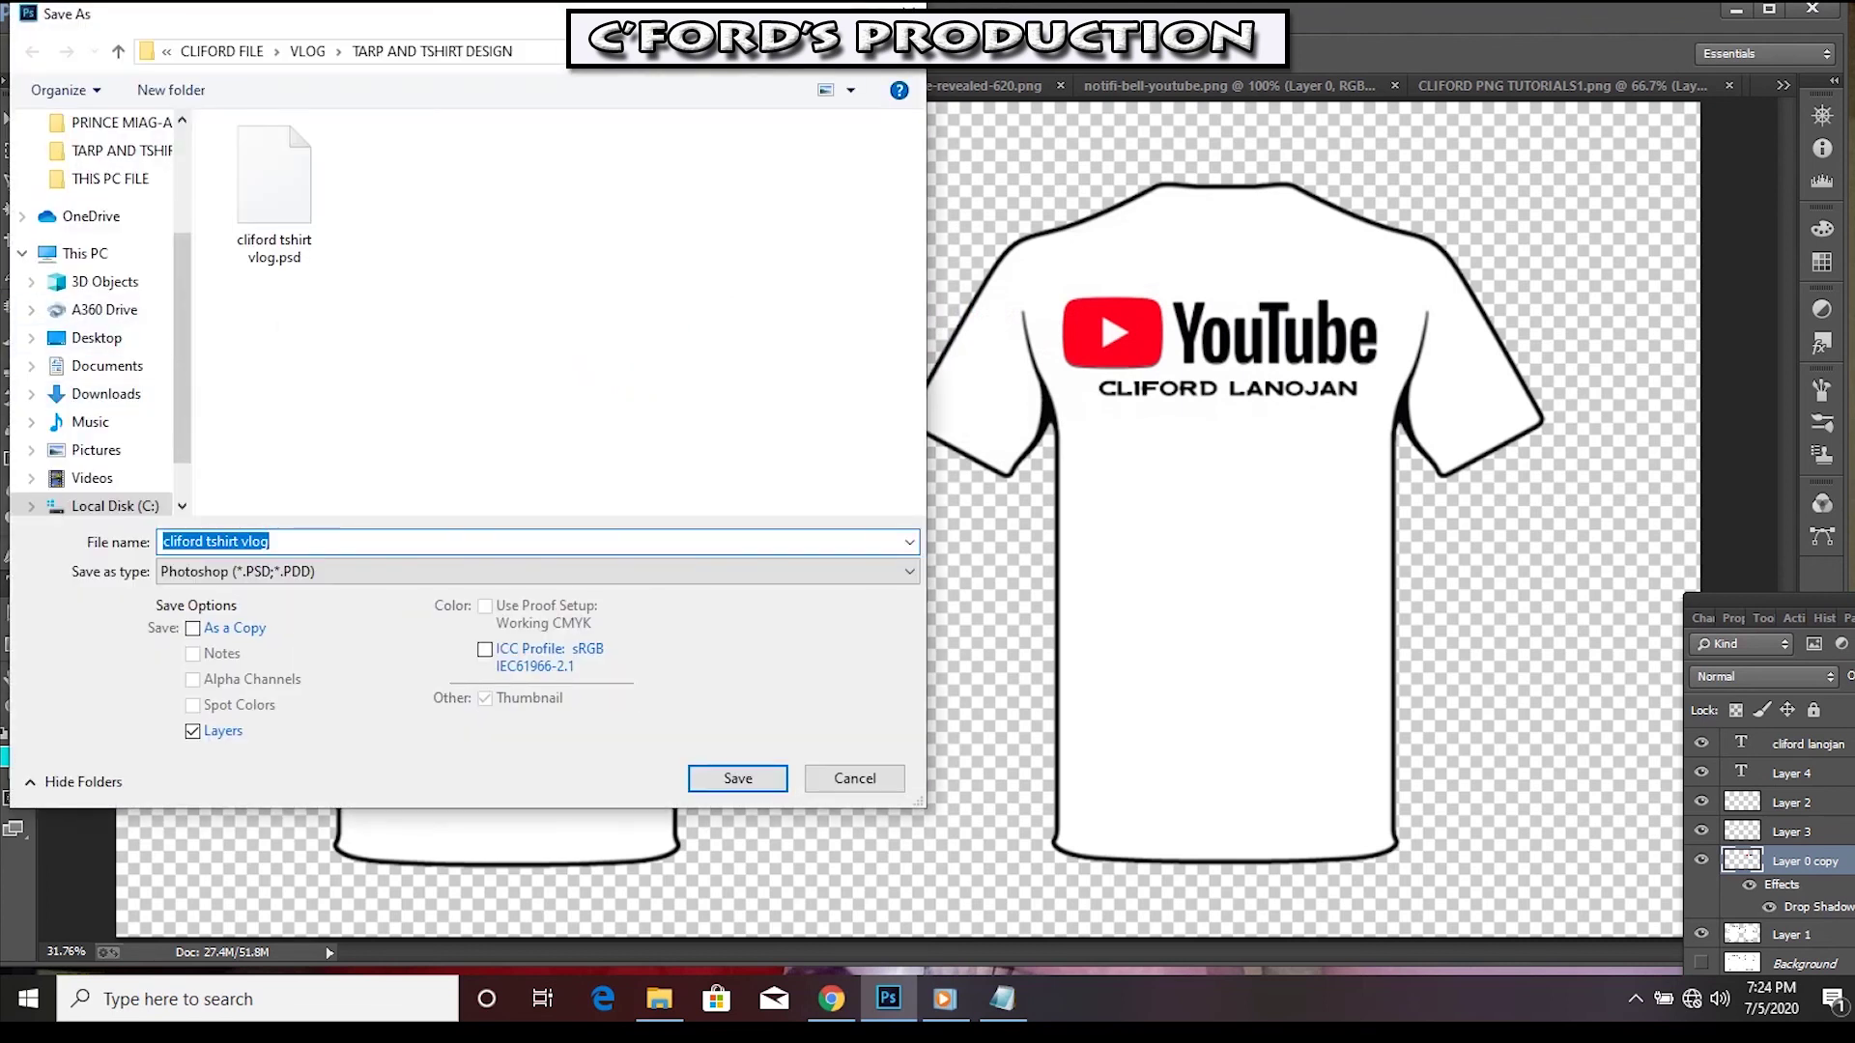
{"action": "left_click", "coordinate": [536, 571]}
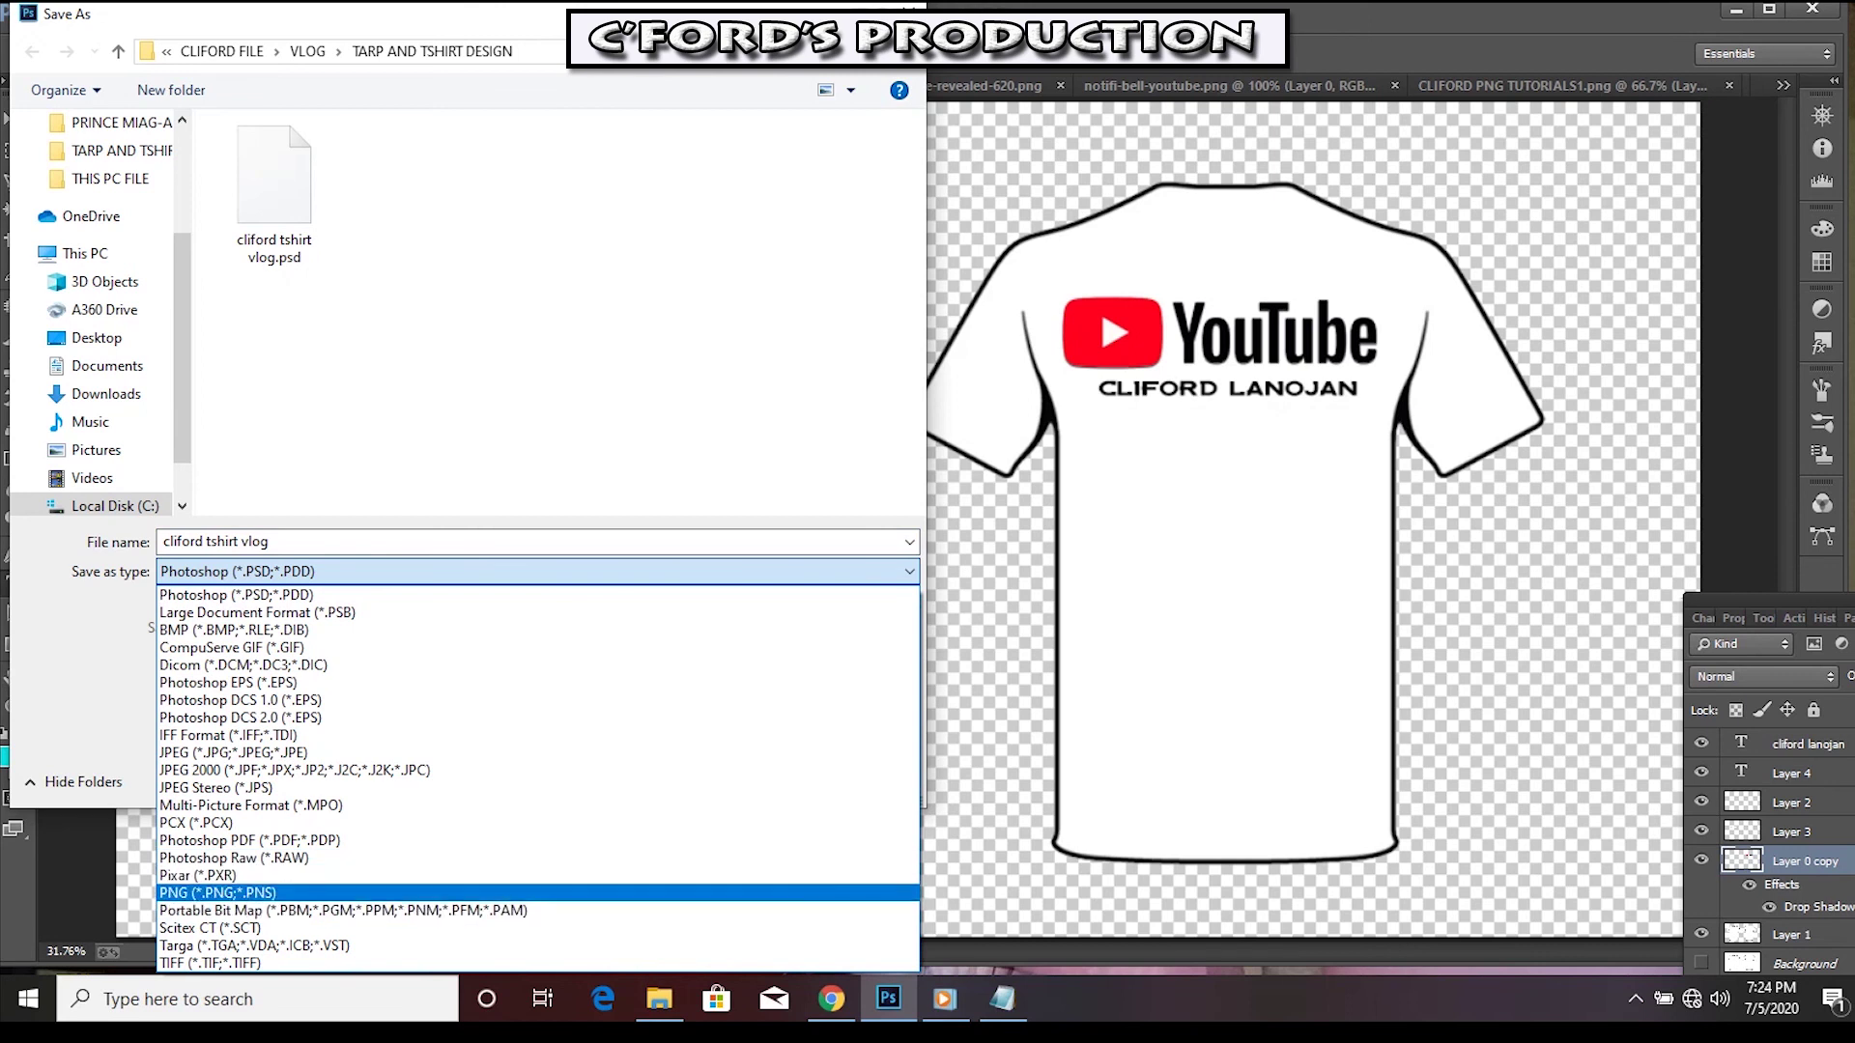
{"action": "left_click", "coordinate": [222, 892]}
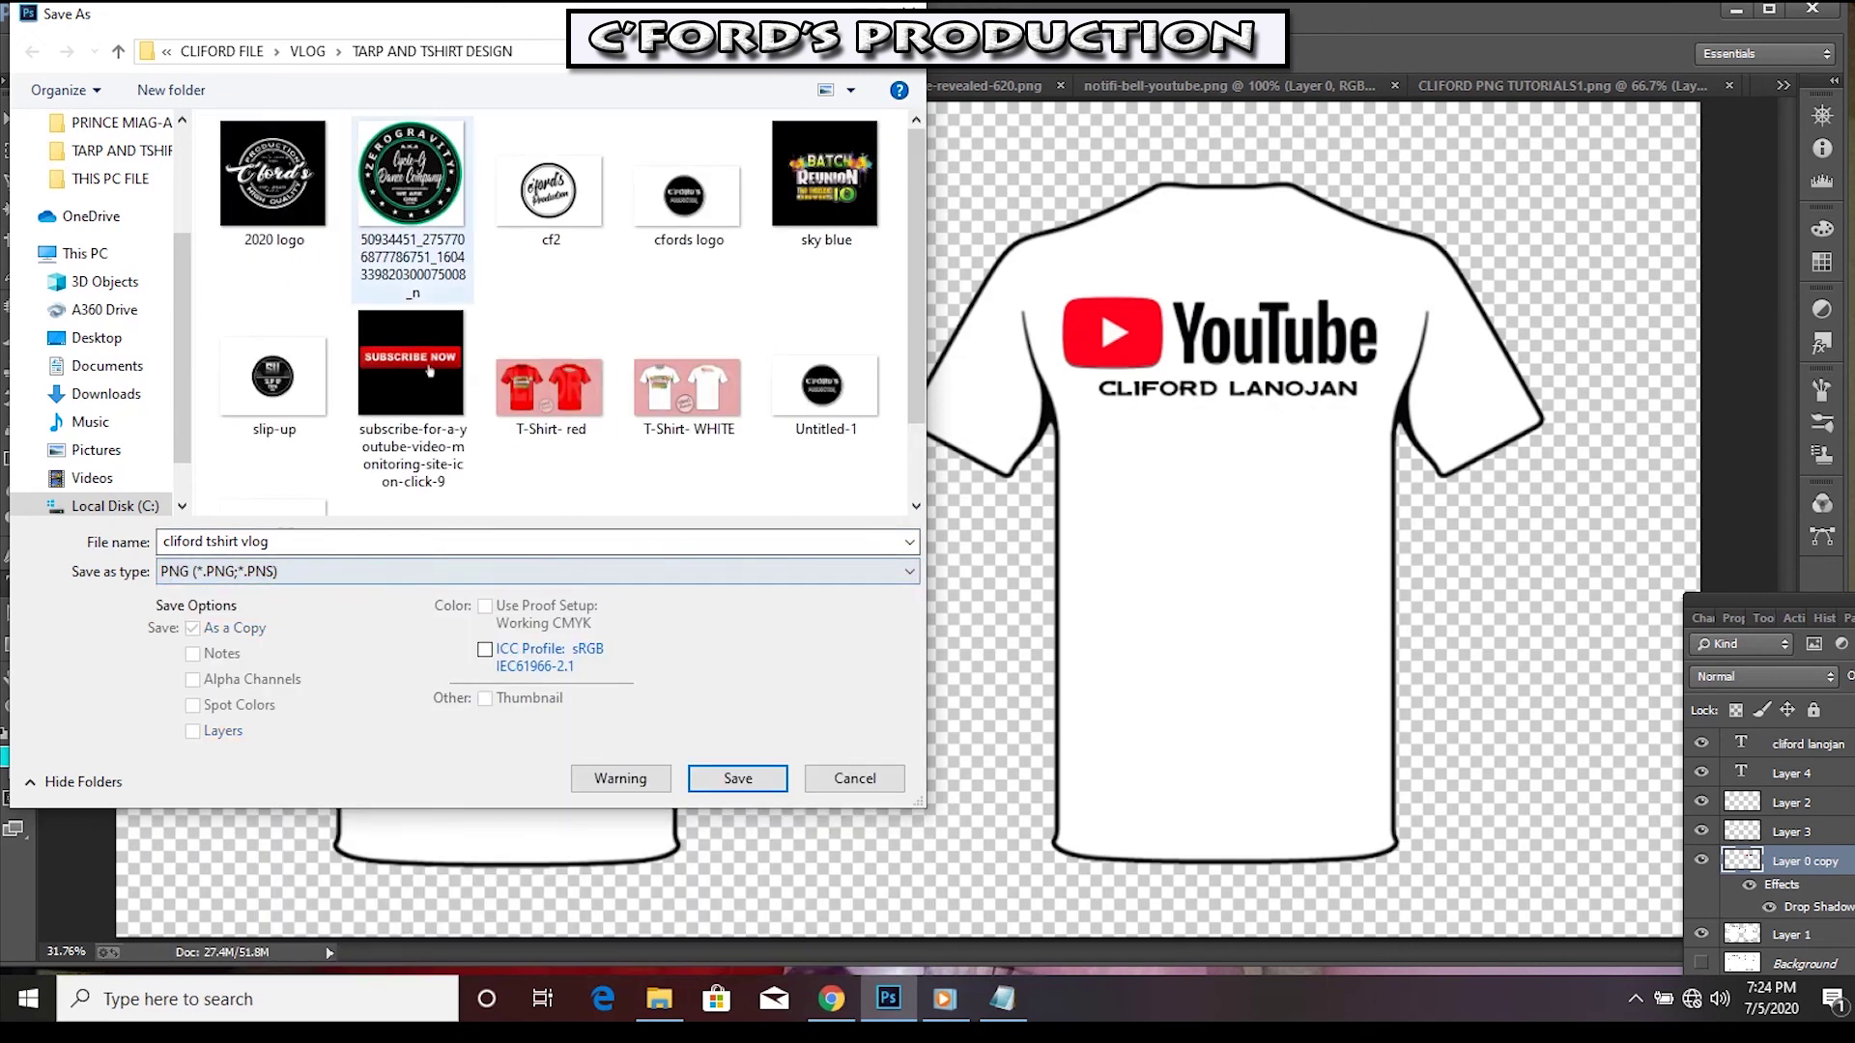
{"action": "scroll", "coordinate": [550, 377], "scroll_direction": "down", "scroll_amount": 2}
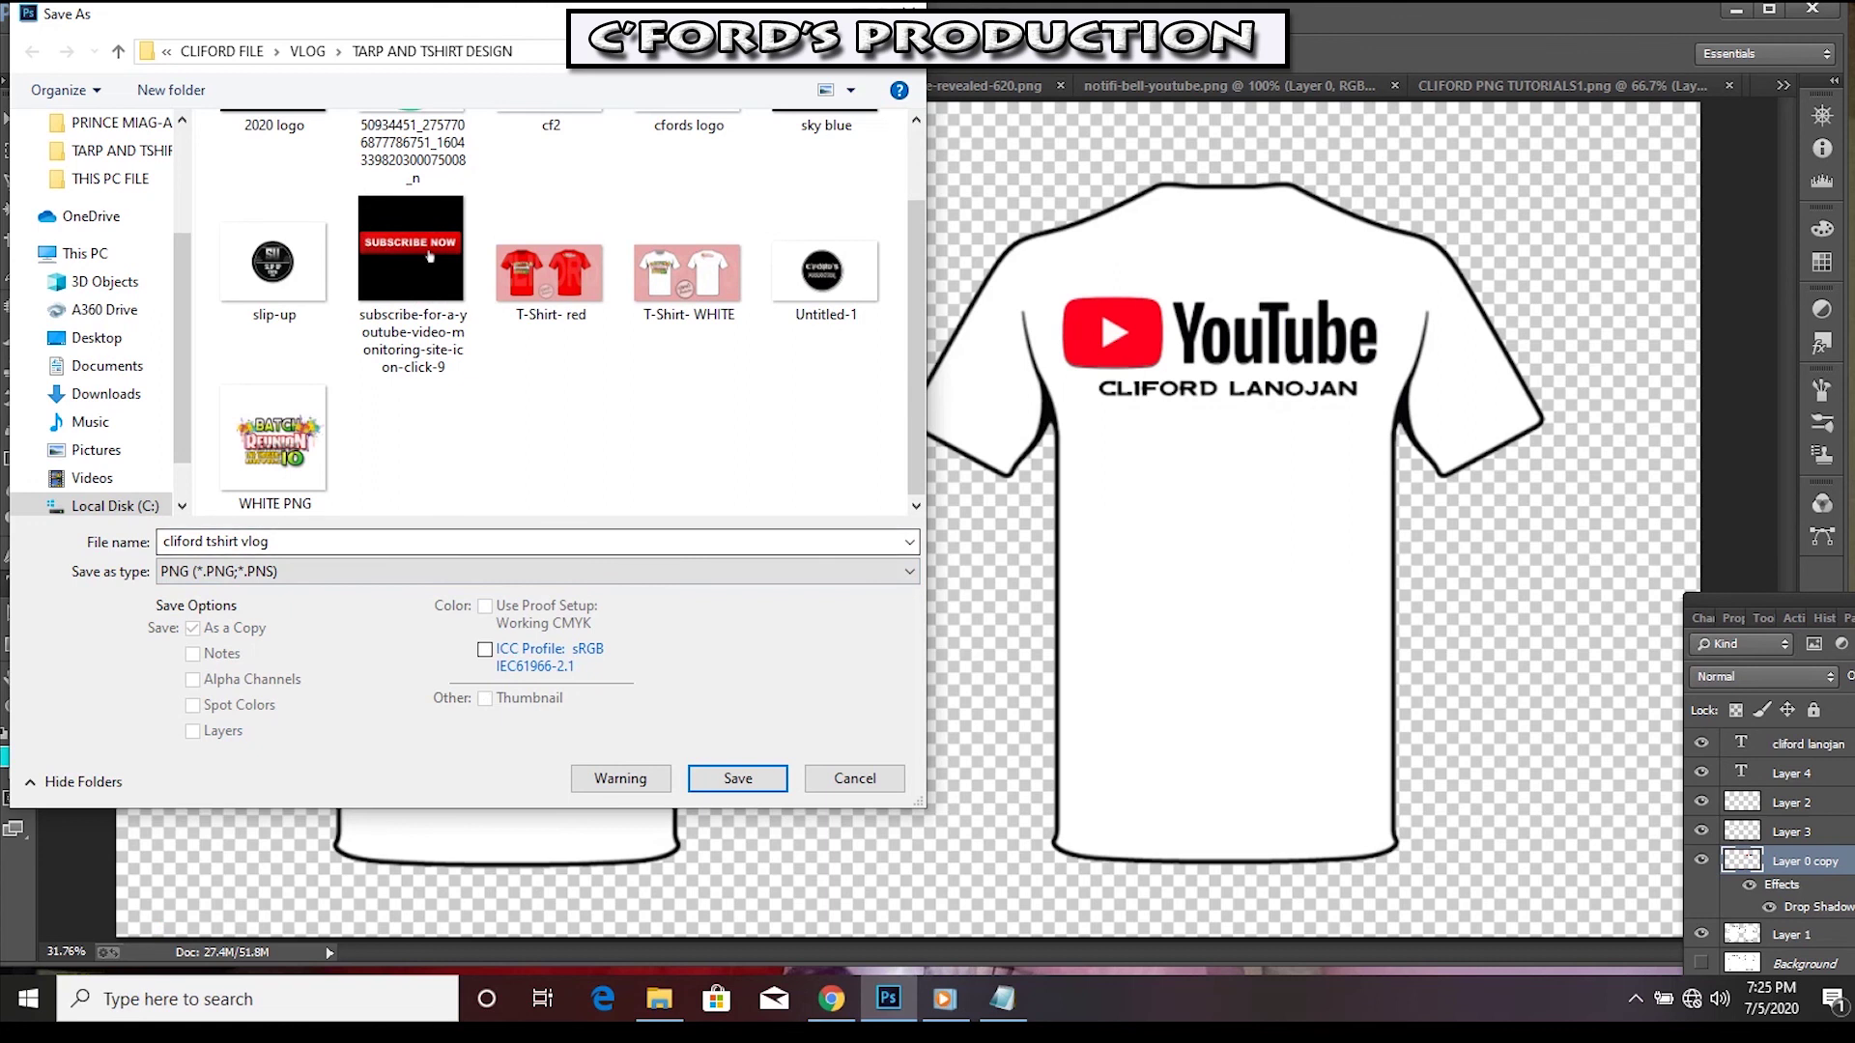
{"action": "key", "text": "shift+Tab"}
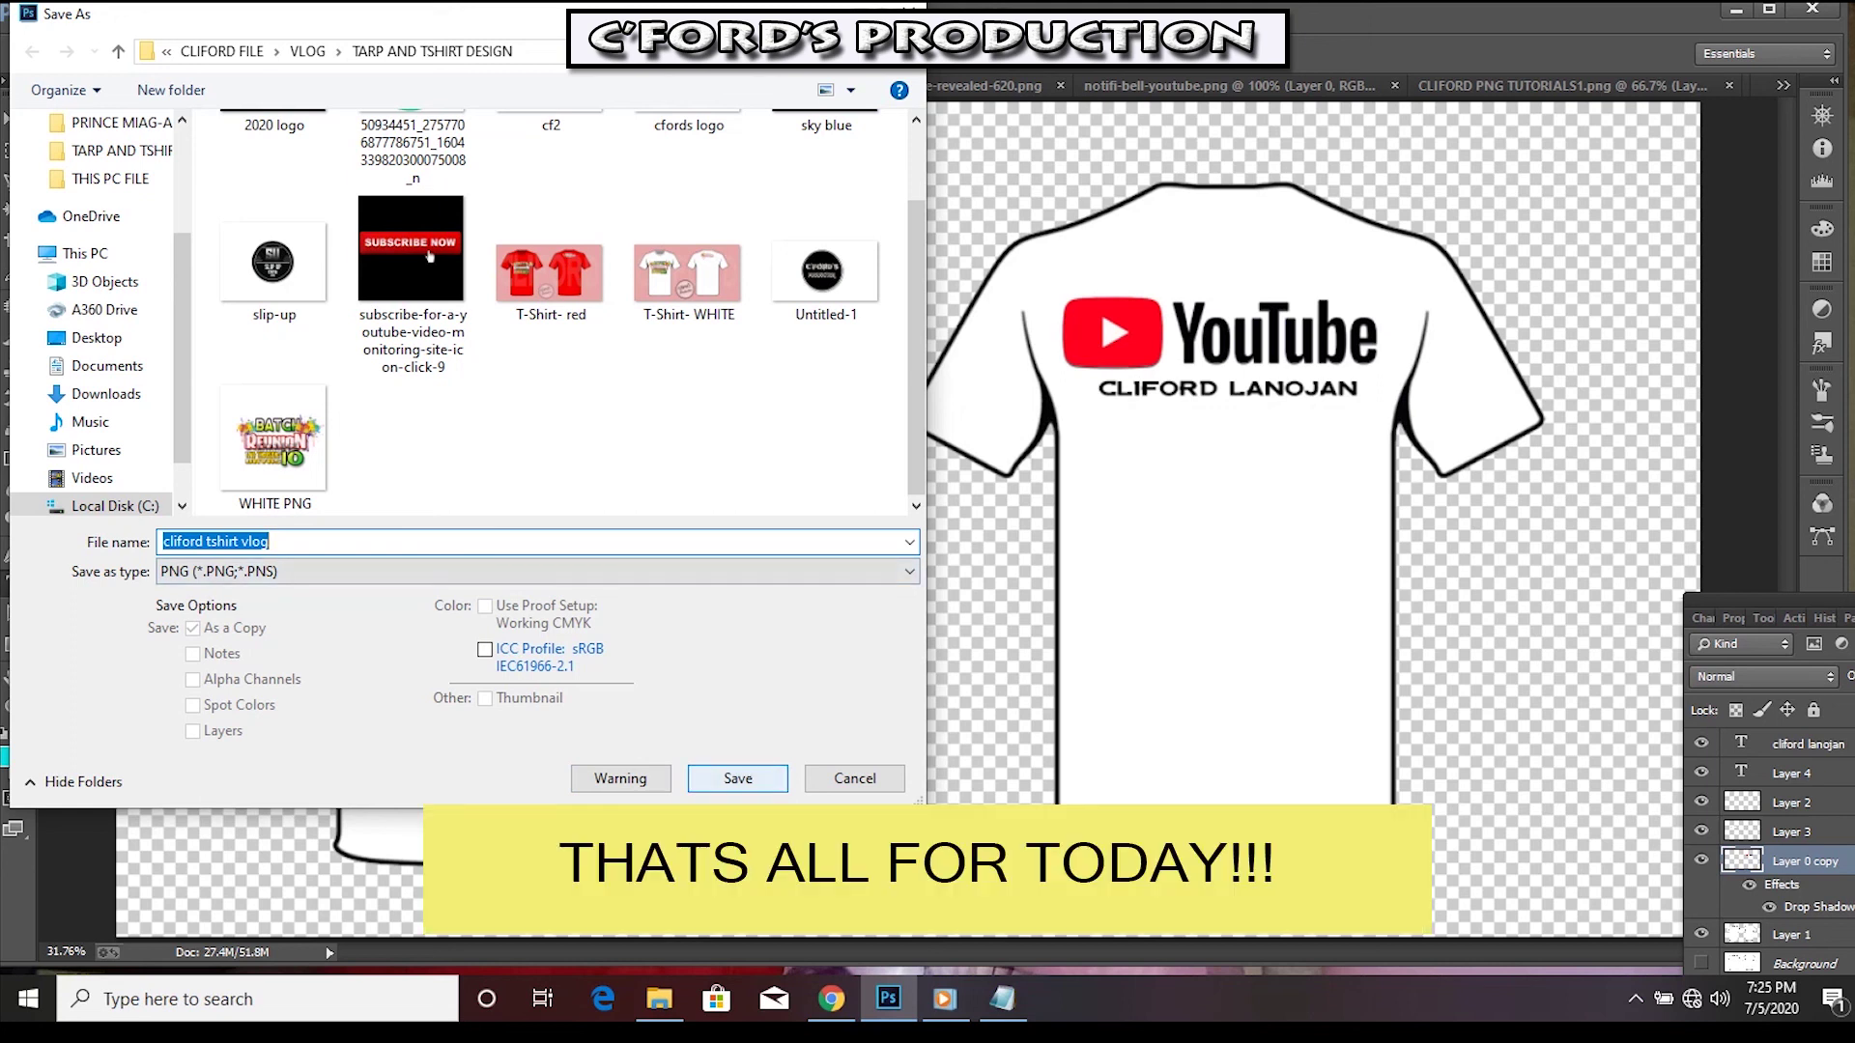
{"action": "key", "text": "Return"}
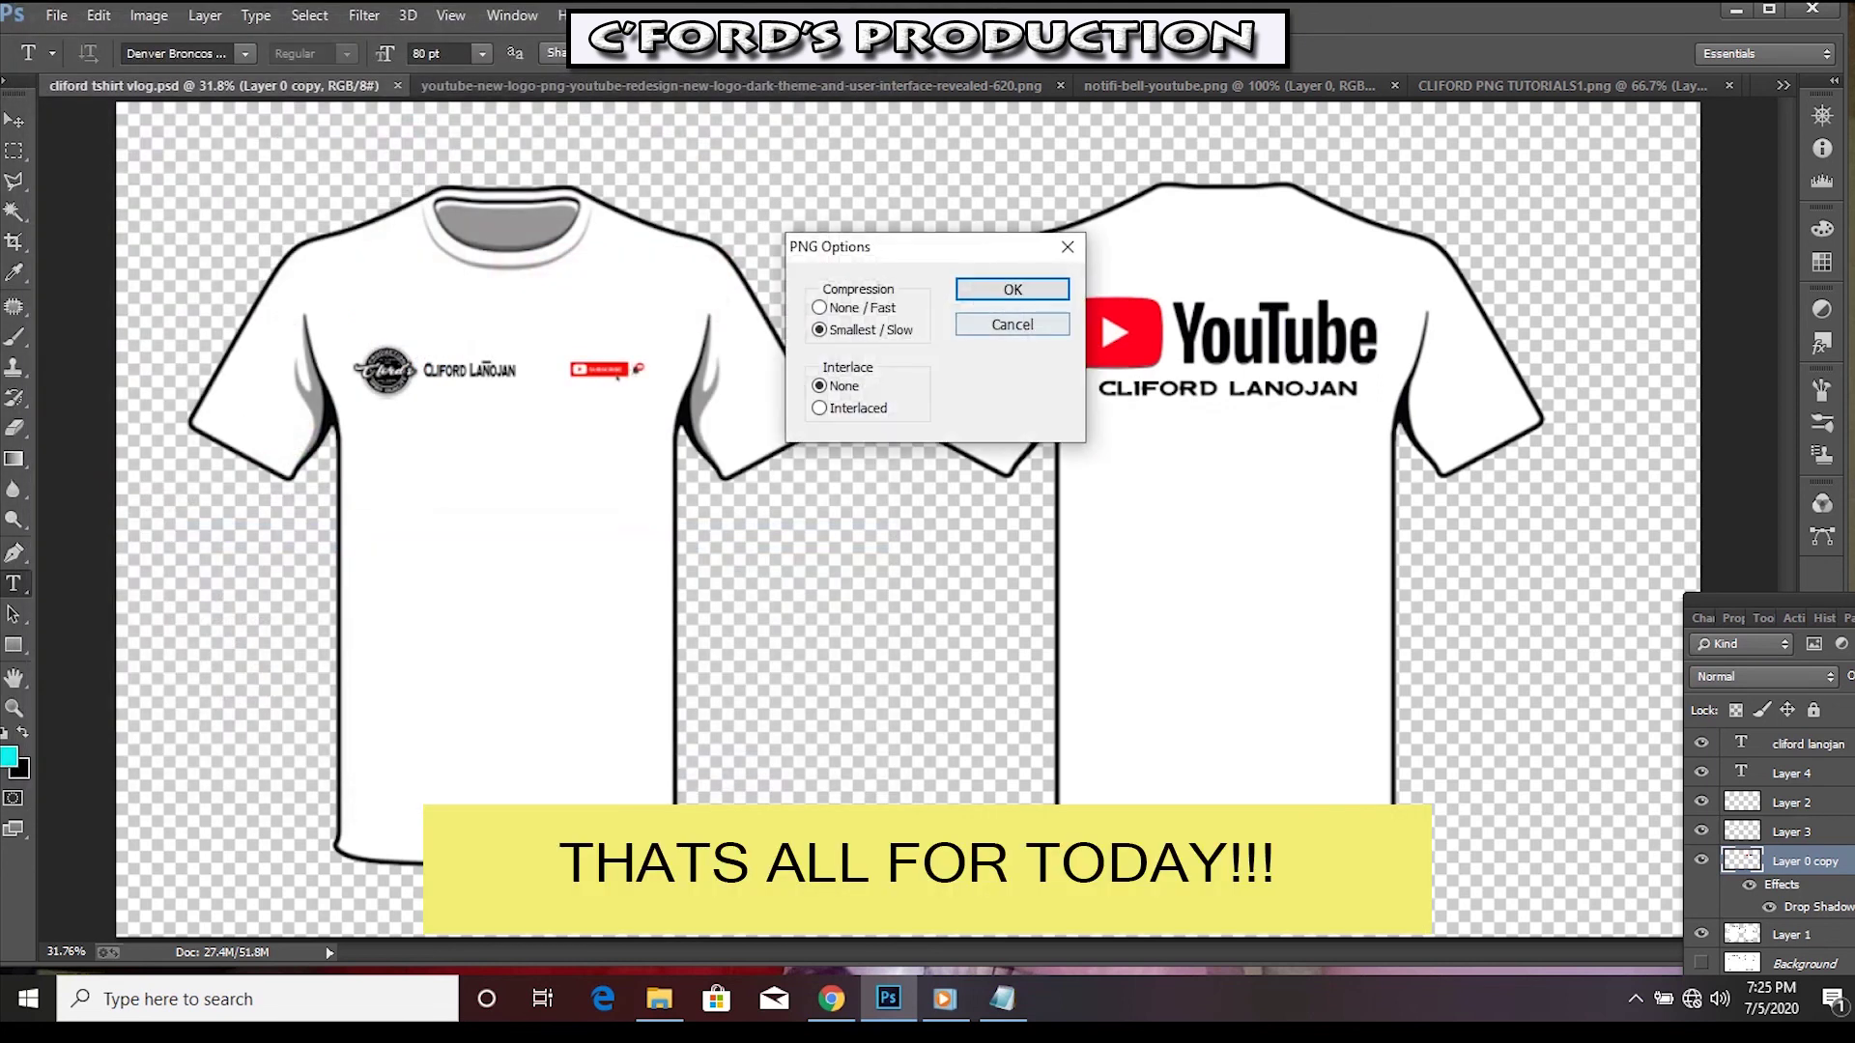
{"action": "key", "text": "Return"}
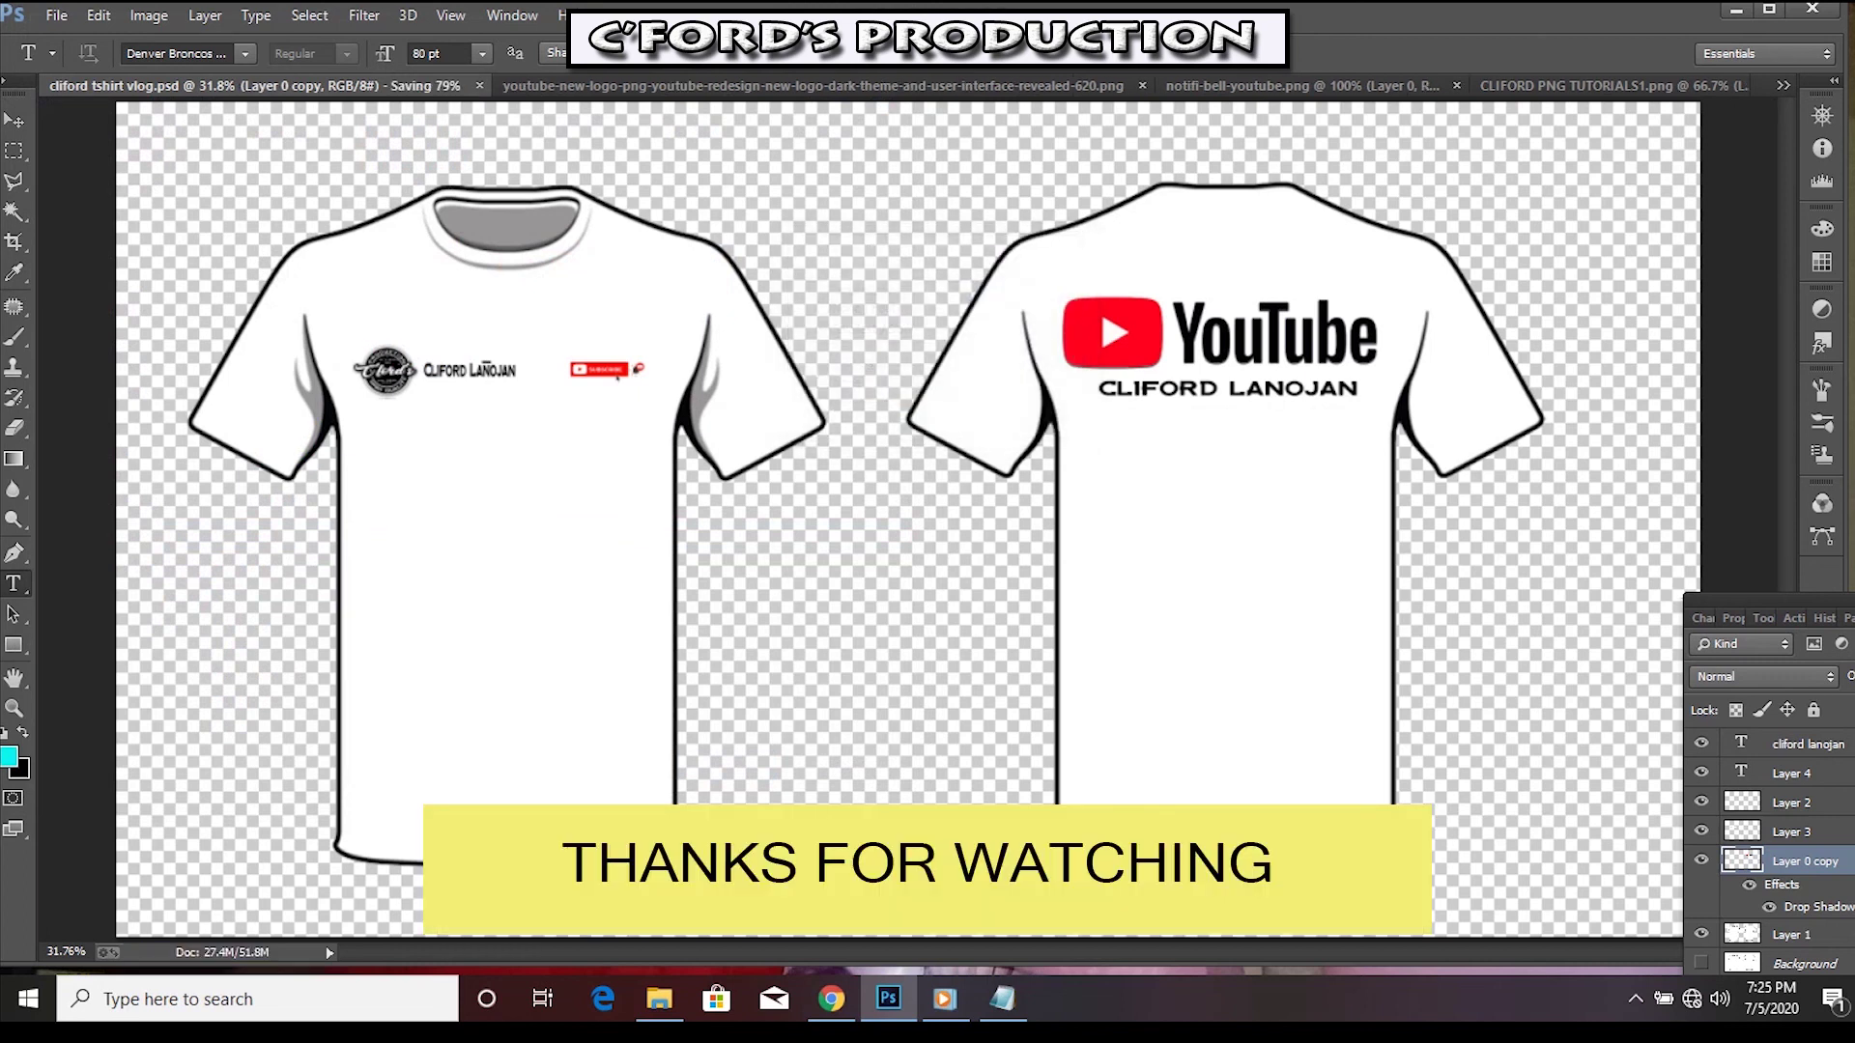
{"action": "key", "text": "ctrl+plus"}
{"action": "key", "text": "ctrl+plus"}
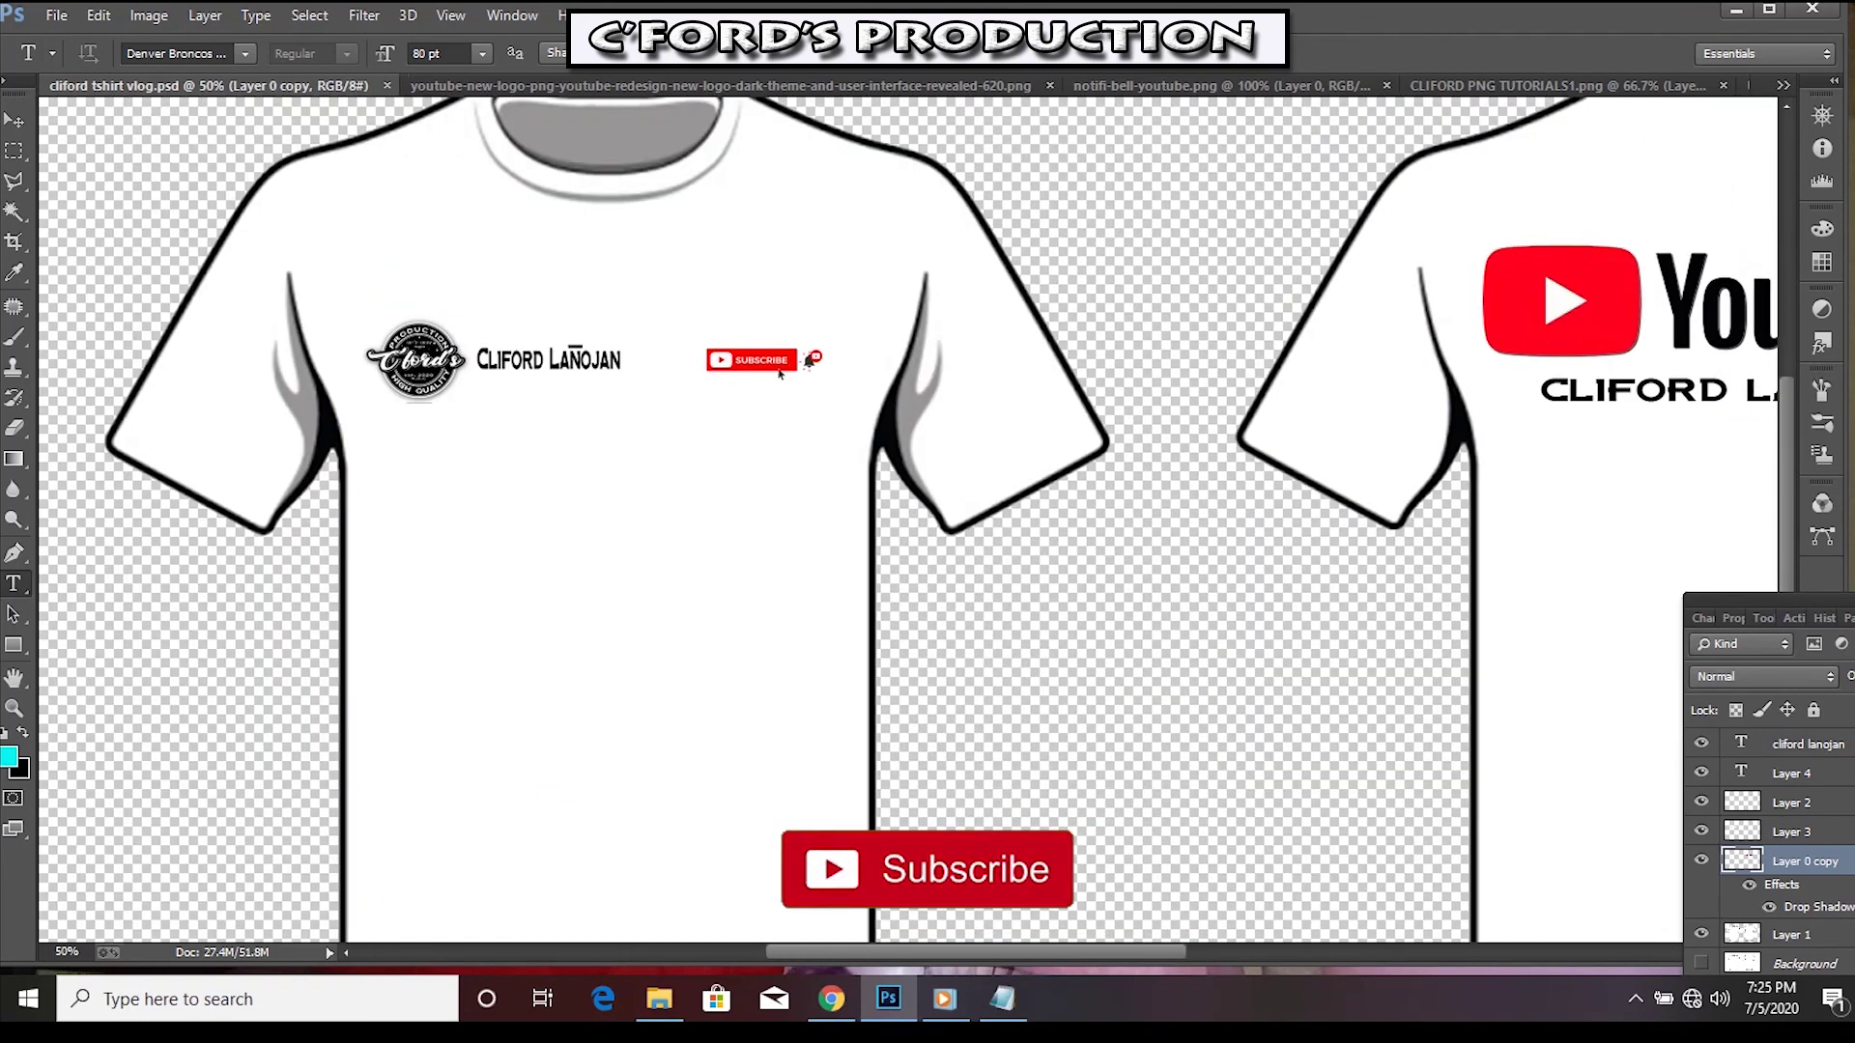
{"action": "left_click_drag", "start_coordinate": [1150, 954], "coordinate": [1127, 954]}
{"action": "left_click_drag", "start_coordinate": [957, 954], "coordinate": [1140, 953]}
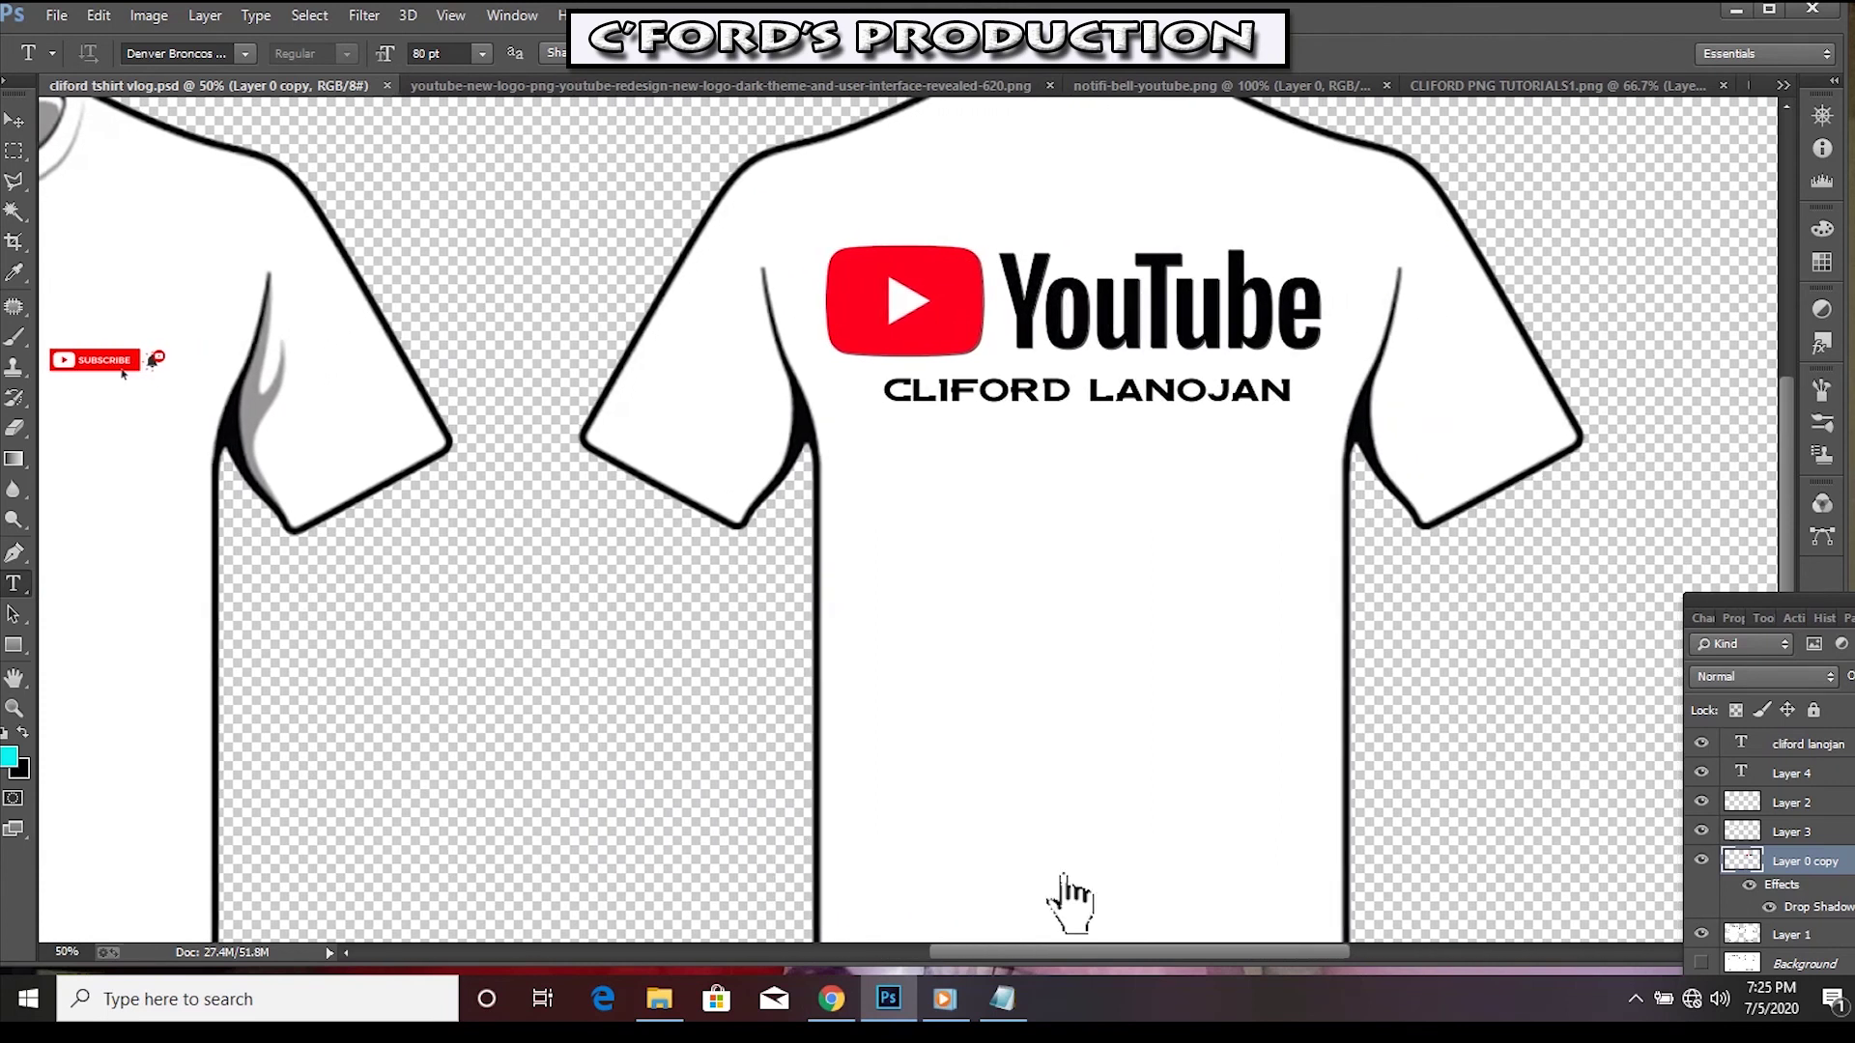